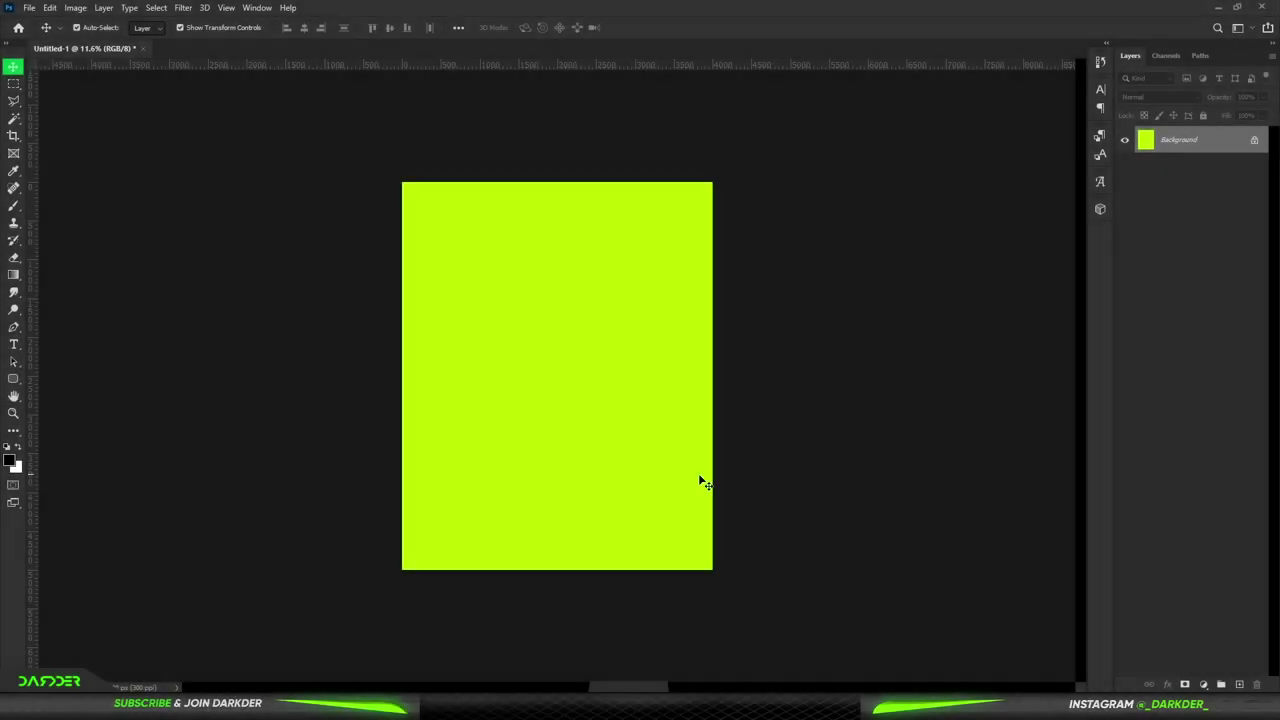
Step: Open the man's photo and select him with Select Subject
scroll(491, 435, "up", 1)
scroll(491, 435, "up", 2)
scroll(491, 435, "down", 2)
scroll(491, 435, "down", 3)
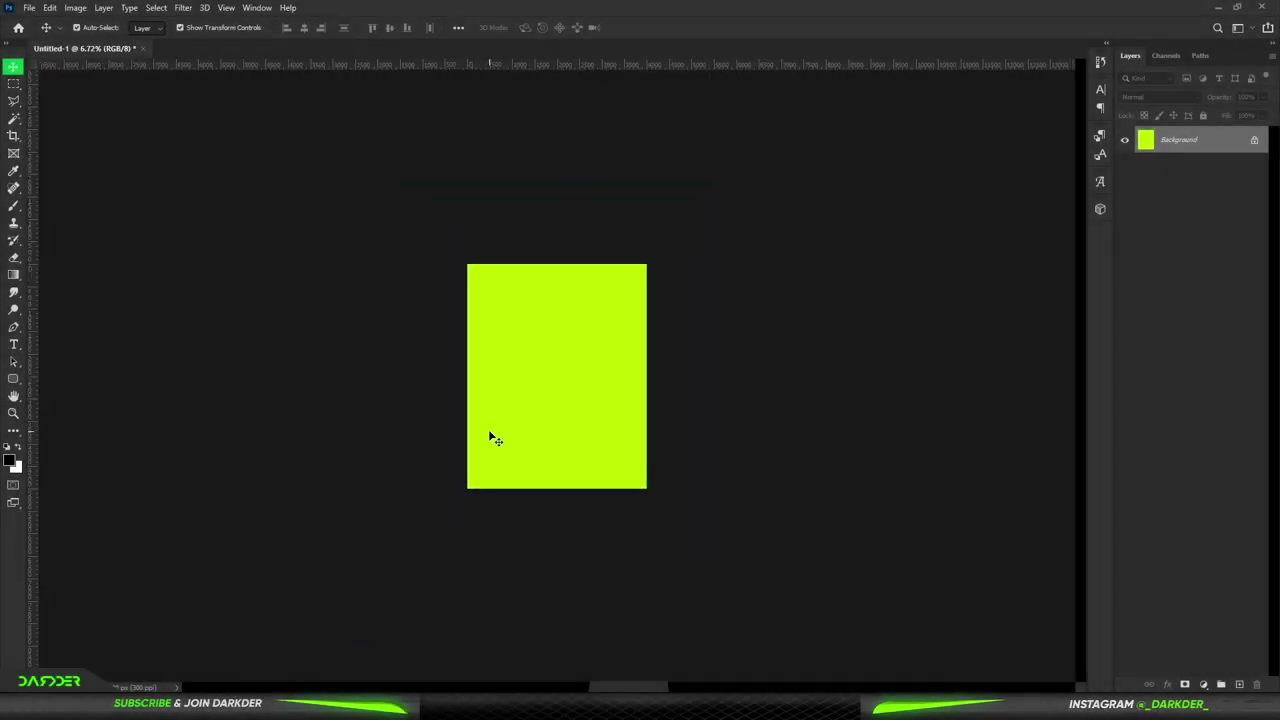
scroll(491, 437, "up", 2)
scroll(479, 380, "up", 2)
scroll(479, 380, "up", 1)
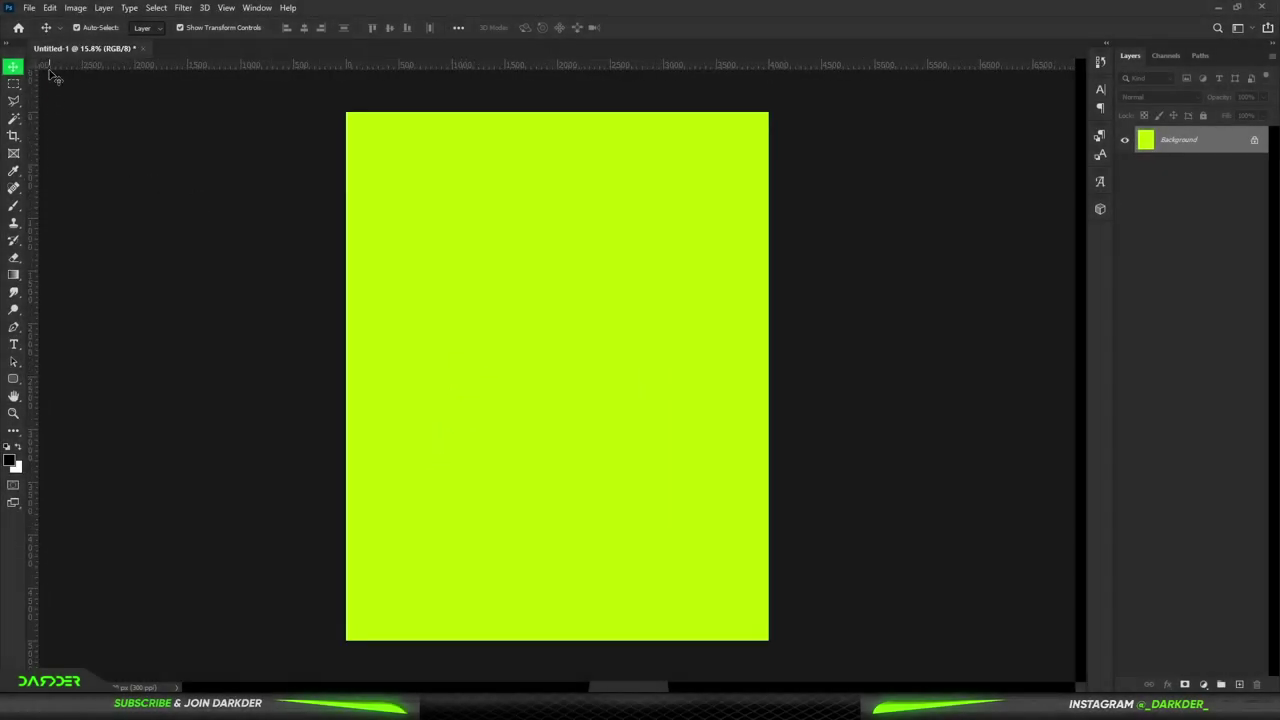
left_click(29, 7)
left_click(40, 34)
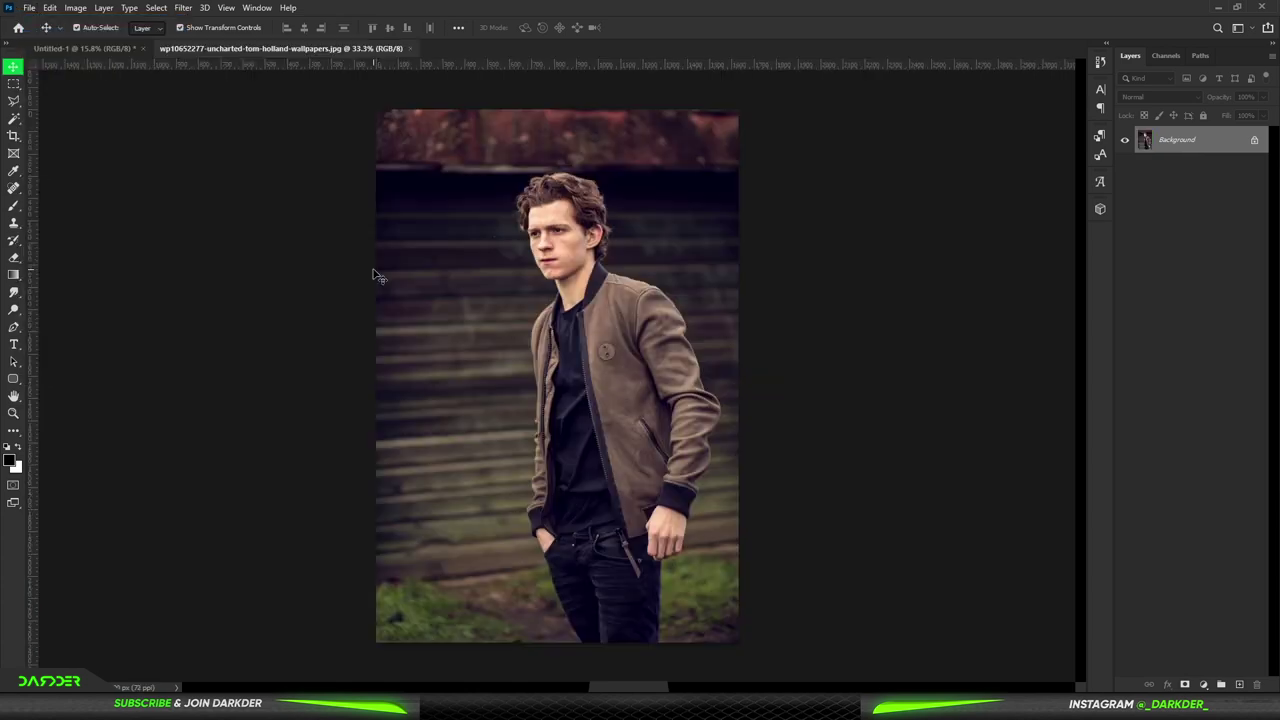
left_click(156, 7)
left_click(170, 165)
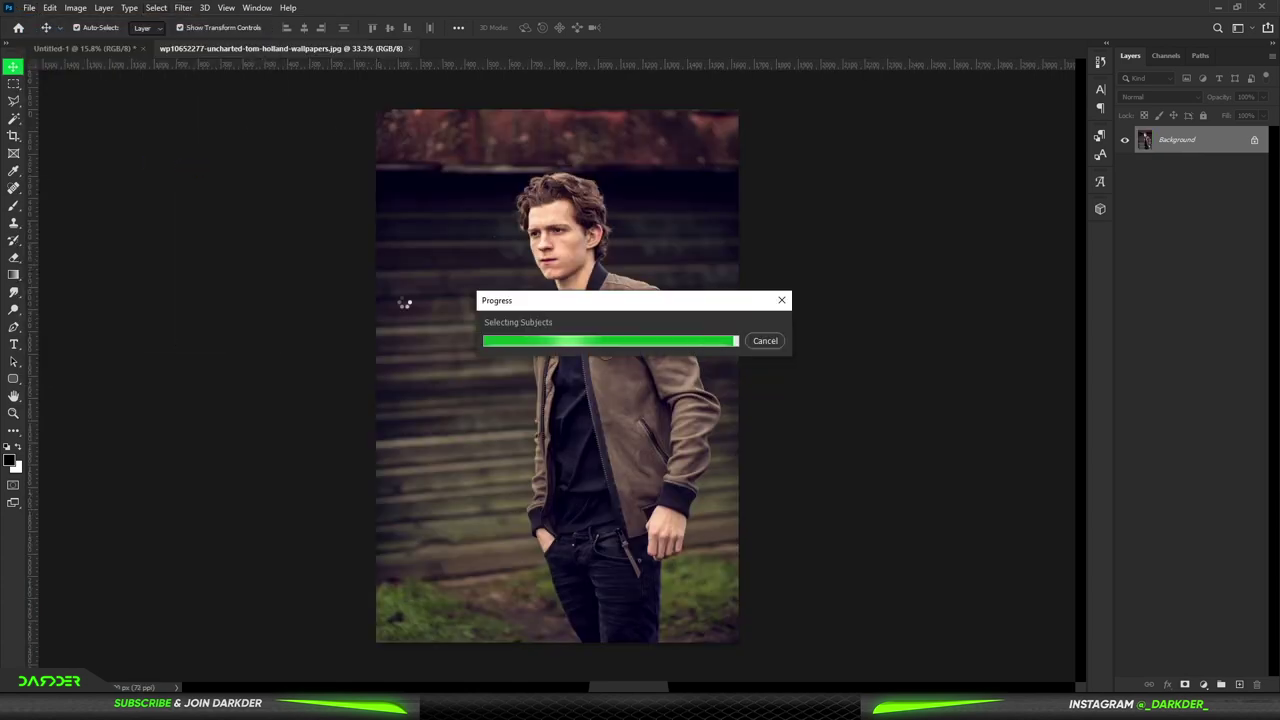
Step: Drag the cut-out man onto the lime poster and convert him to a smart object
left_click_drag(590, 400, 572, 345)
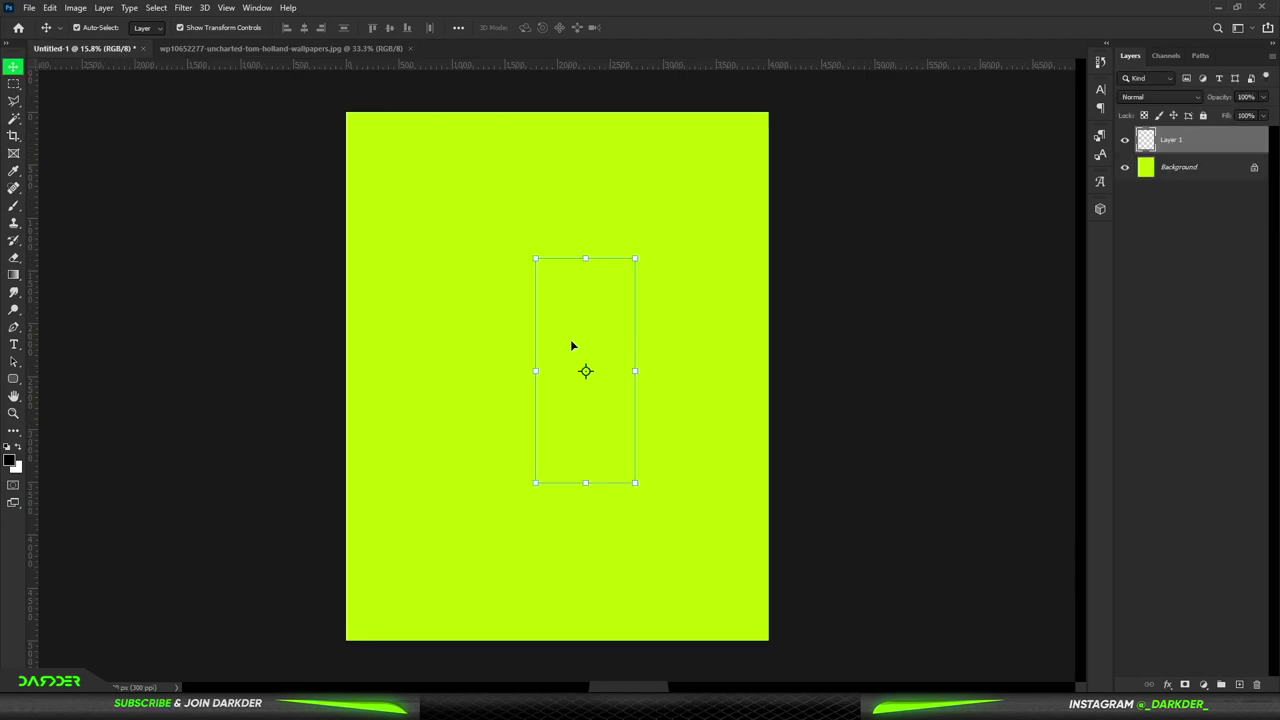
right_click(1190, 140)
left_click(1125, 318)
Step: Enlarge the man, tilt him to about 4.4 degrees, nudge him right, and commit
left_click_drag(585, 483, 576, 643)
mouse_move(585, 229)
left_mouse_down()
mouse_move(586, 172)
mouse_move(605, 169)
left_mouse_up()
left_click_drag(594, 298, 594, 308)
left_click_drag(605, 173, 609, 173)
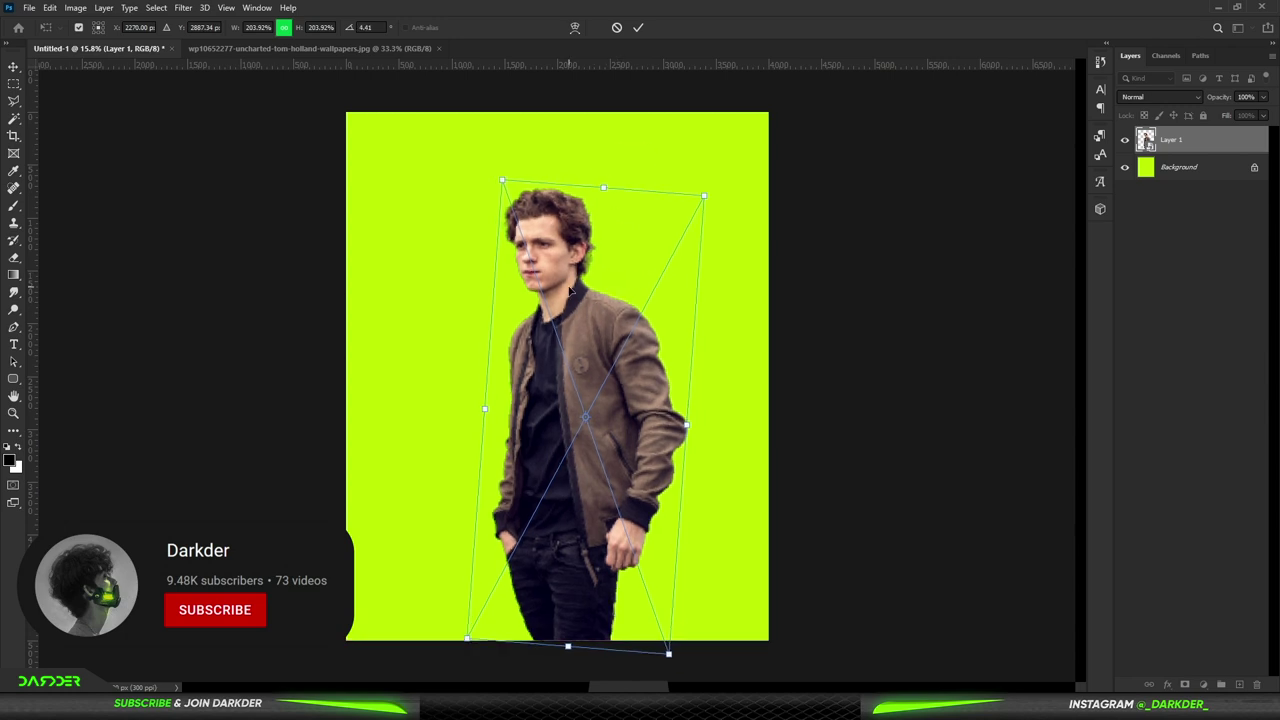
left_click_drag(570, 289, 575, 289)
key("Return")
left_click(1163, 313)
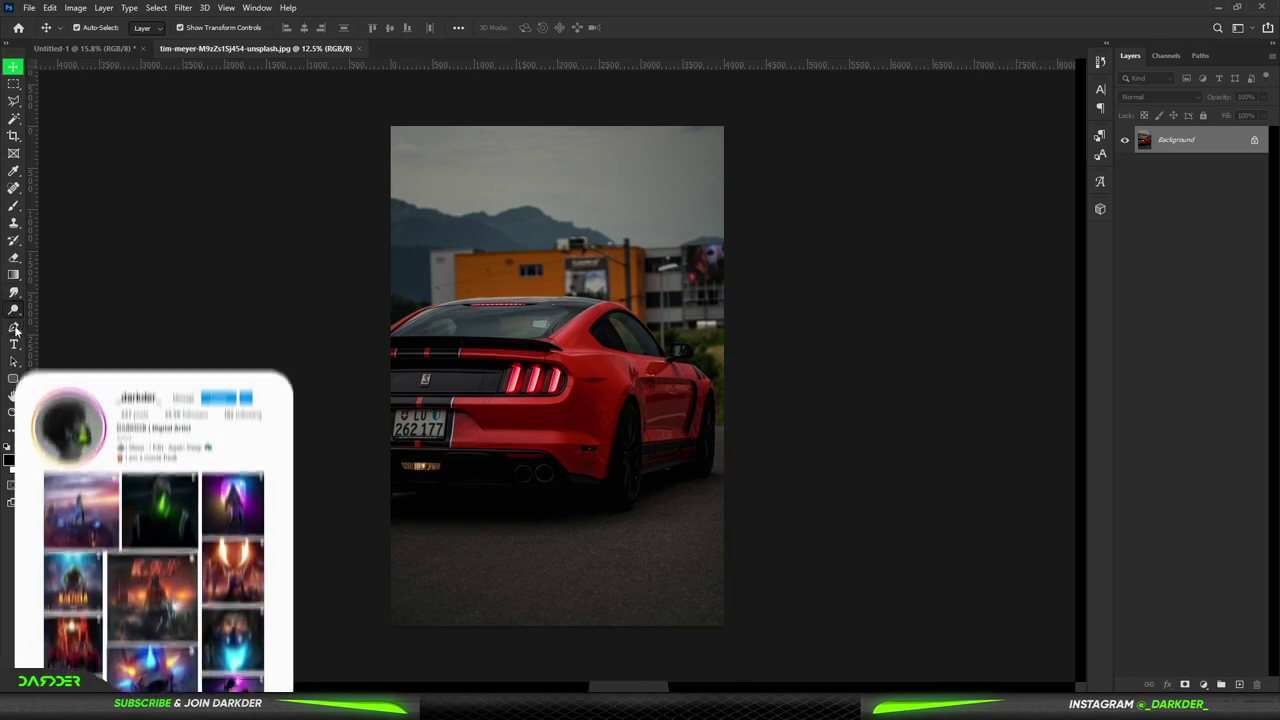
Step: Move the cut-out red car down the lime poster
scroll(397, 333, "up", 3)
scroll(397, 333, "up", 3)
scroll(397, 333, "up", 2)
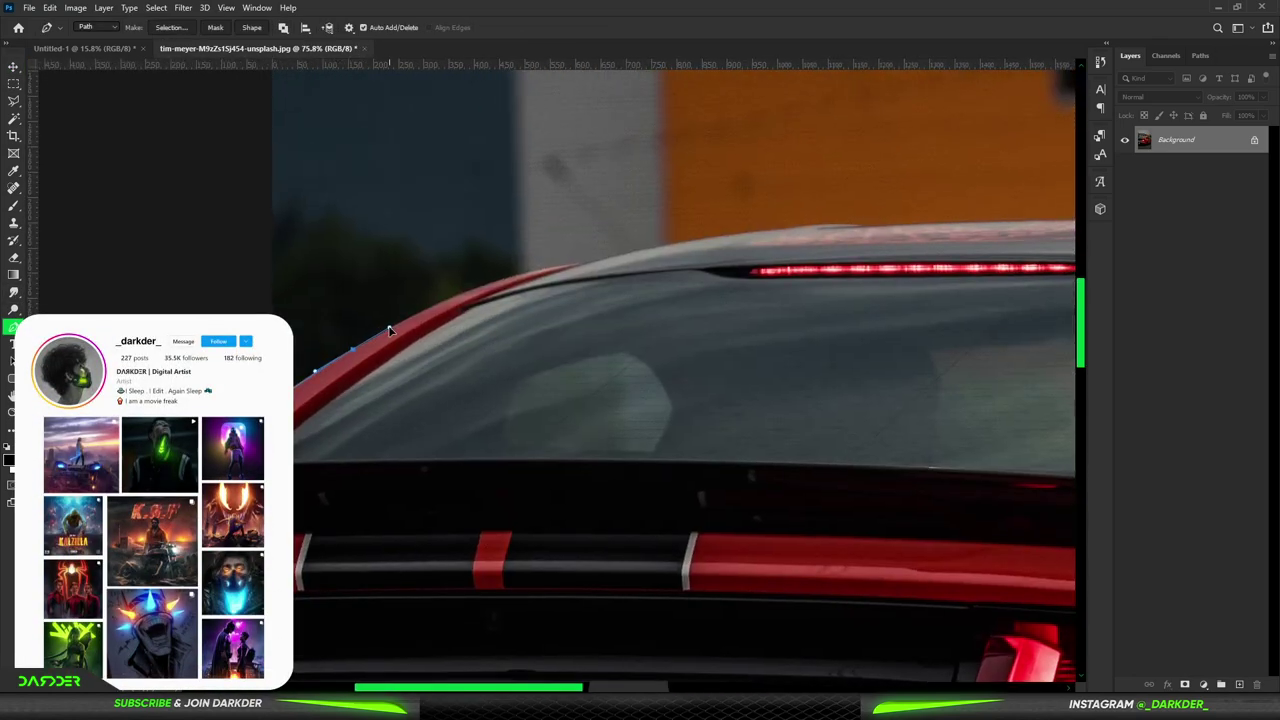
scroll(713, 238, "right", 3)
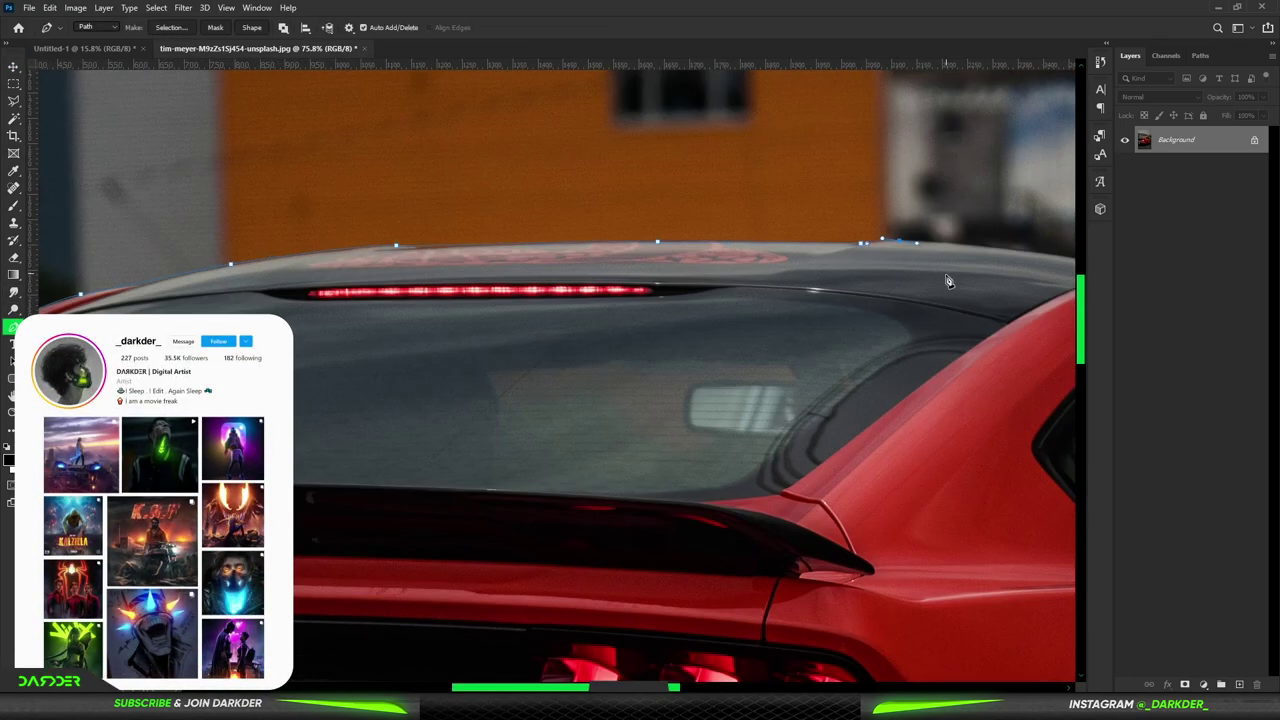
scroll(949, 281, "right", 4)
scroll(574, 230, "up", 3)
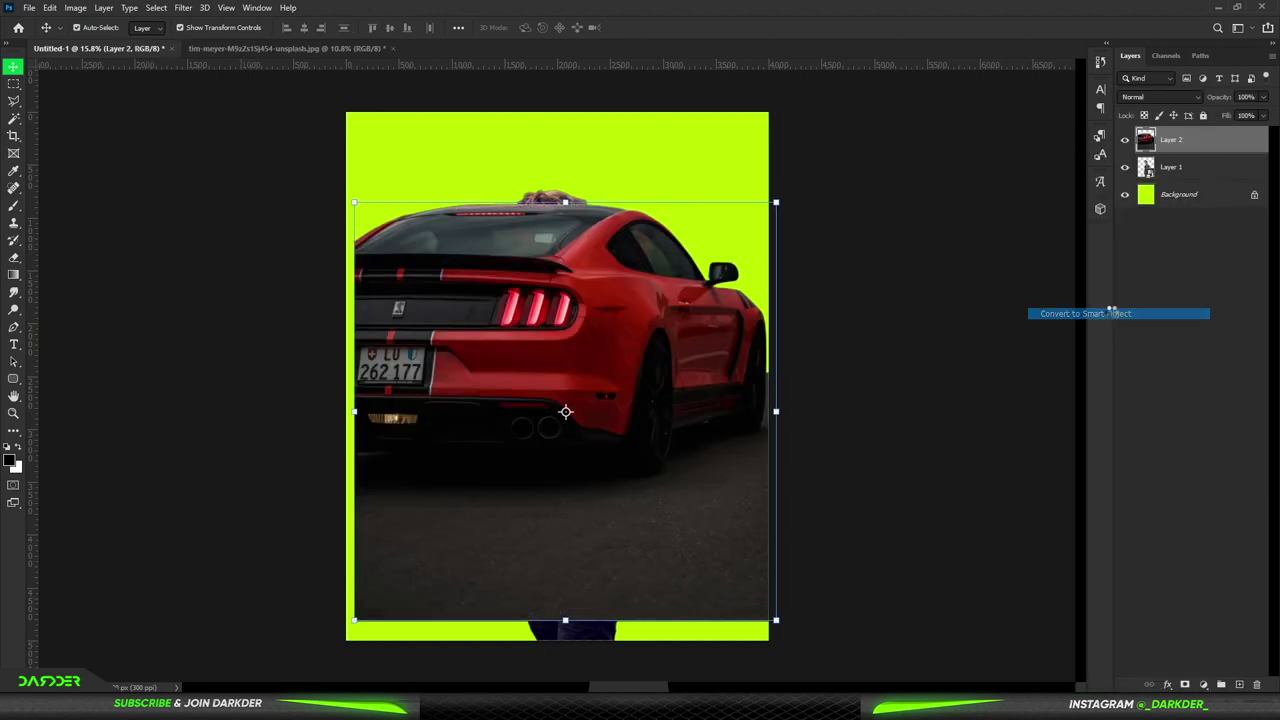
left_click_drag(684, 330, 684, 434)
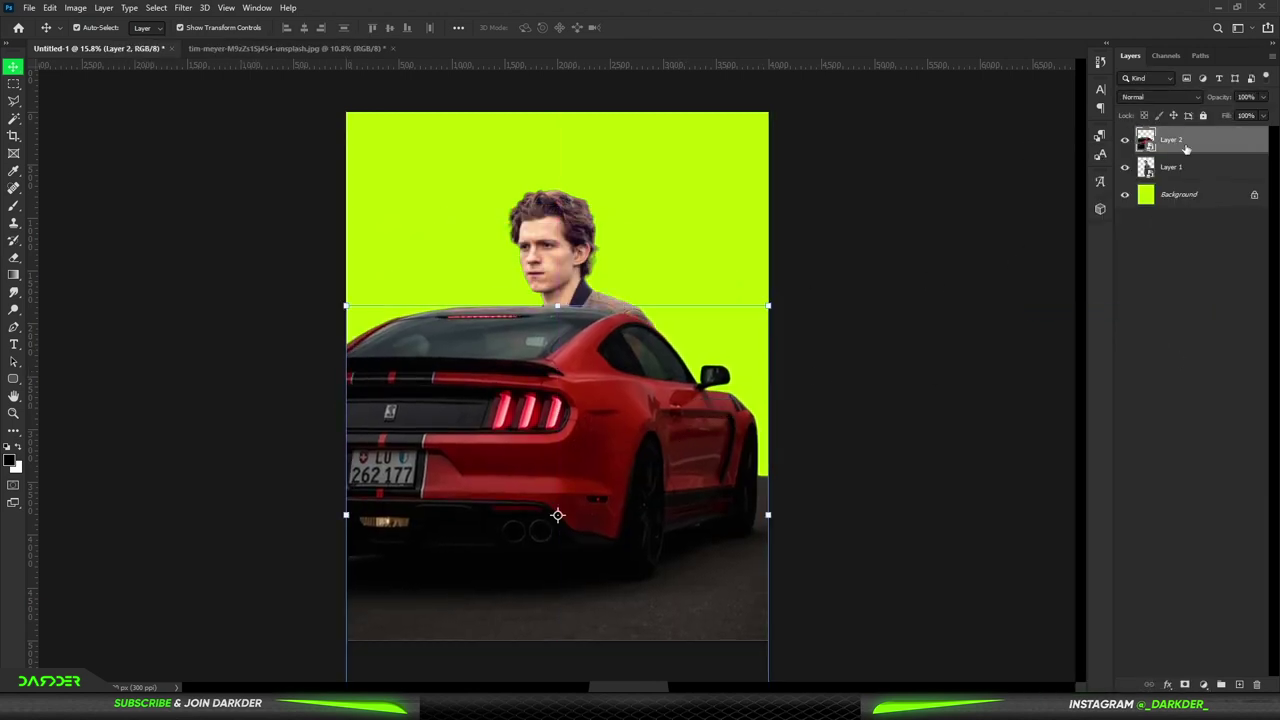
Step: Put the car layer below the man, lower it slightly, commit, and hide the man
left_click_drag(1185, 140, 1185, 178)
mouse_move(765, 457)
left_mouse_down()
mouse_move(765, 530)
mouse_move(707, 525)
left_mouse_up()
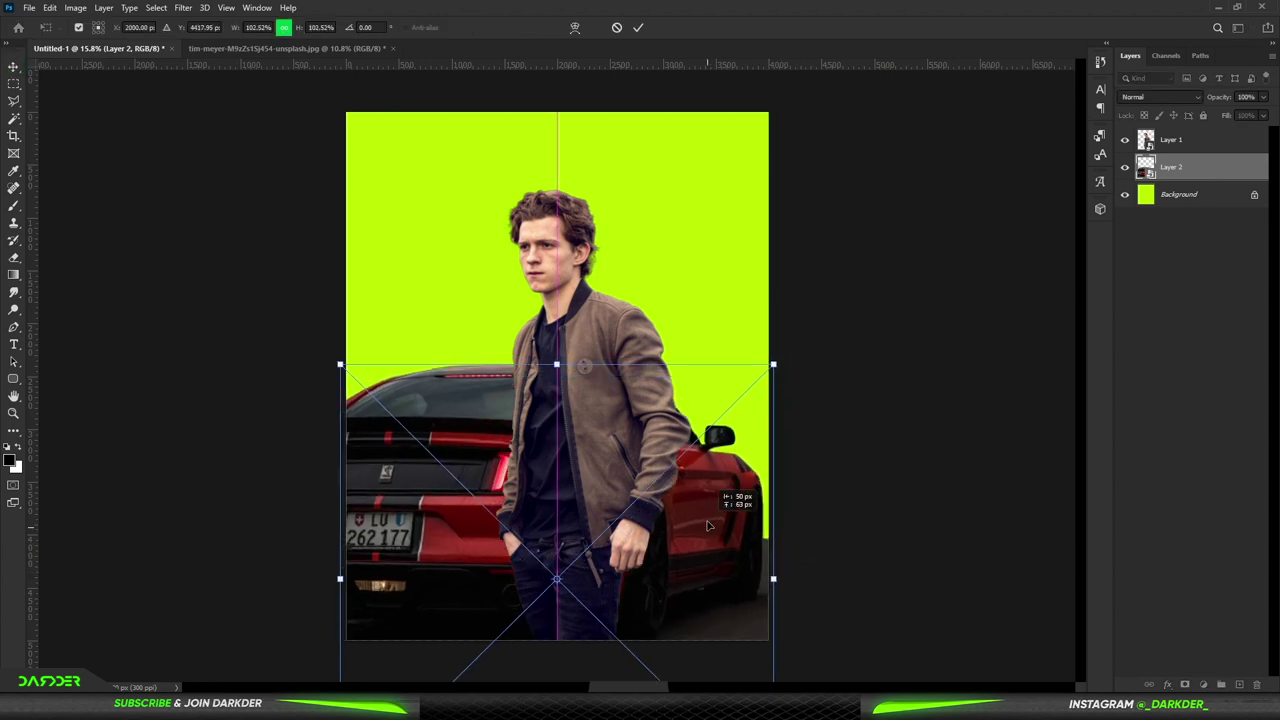
left_click_drag(707, 525, 707, 538)
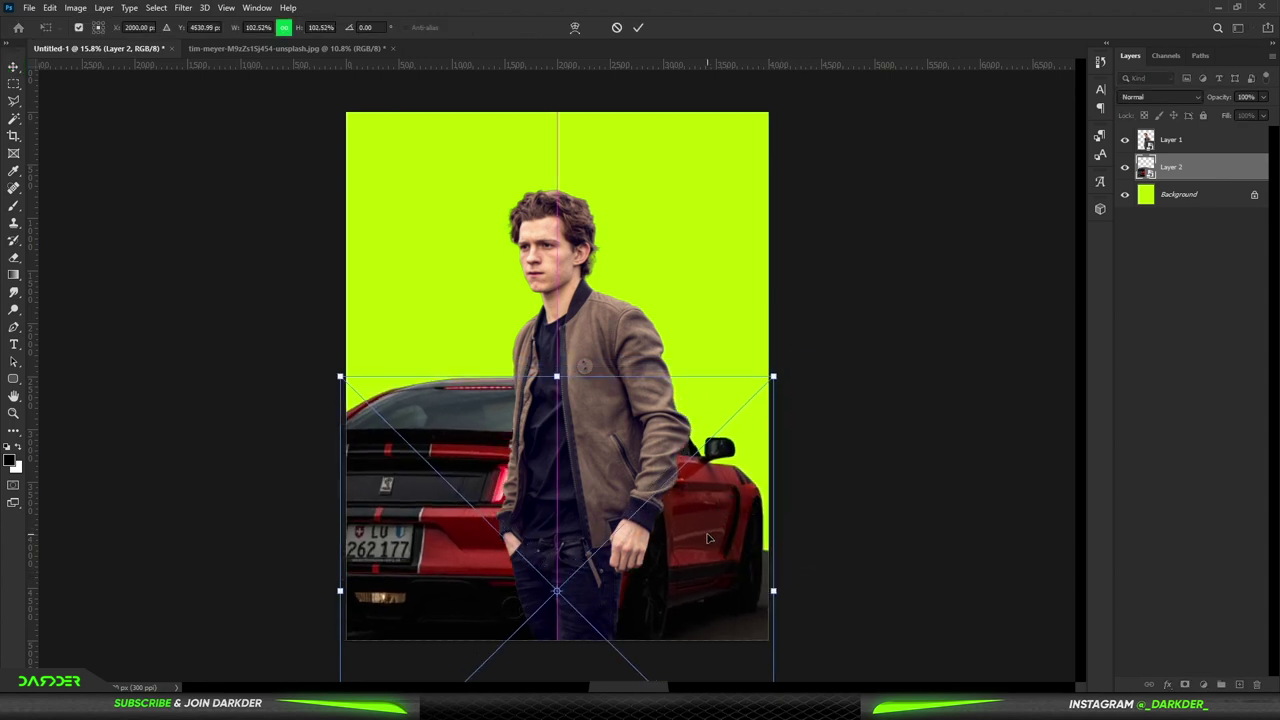
key("Return")
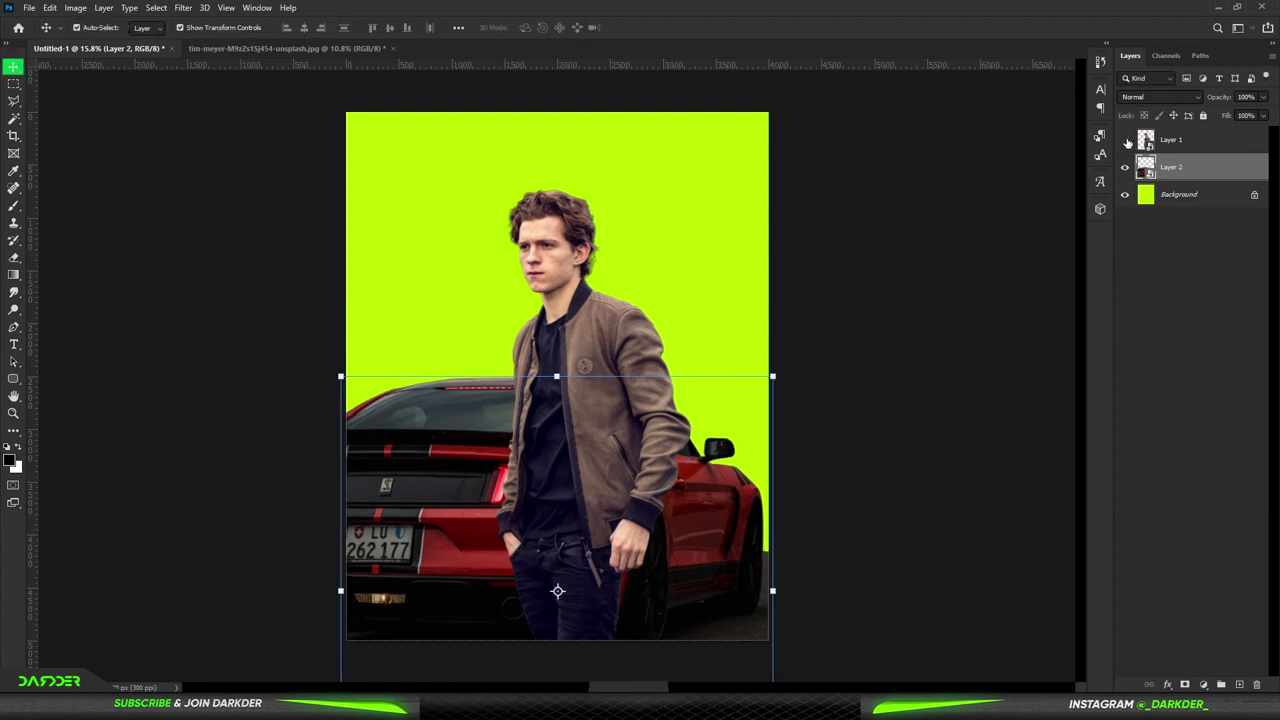
left_click(1124, 140)
left_click(1203, 685)
Step: Add a Hue/Saturation layer shifting the Reds hue about +82 to turn the car green
left_click(1130, 555)
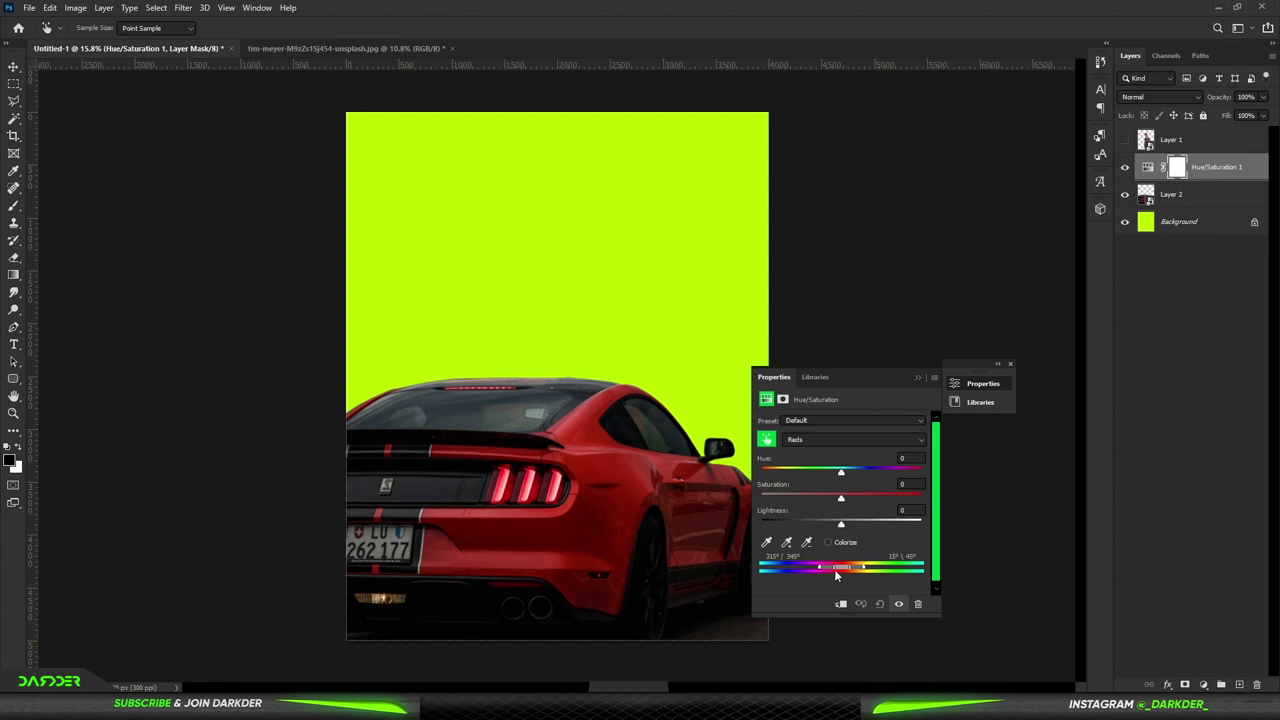
left_click_drag(839, 477, 886, 470)
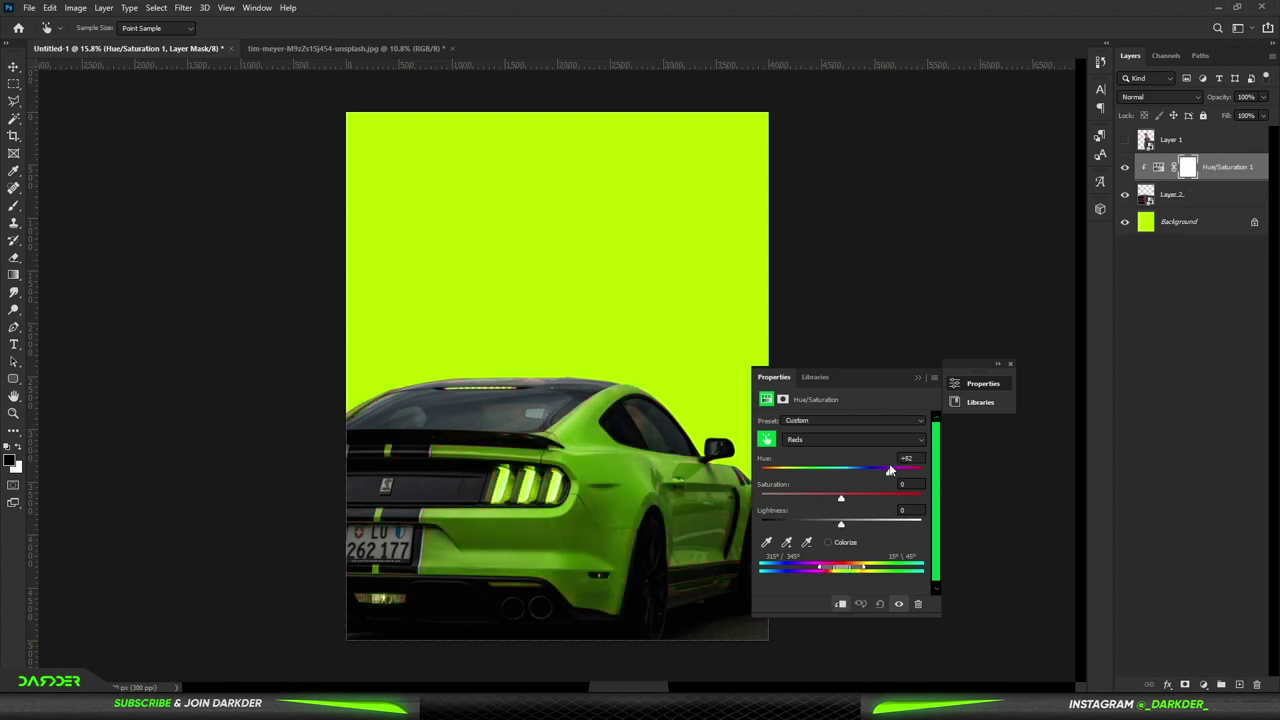
left_click(917, 377)
Step: Paint black on the adjustment mask over the taillights to restore their red
left_click(14, 257)
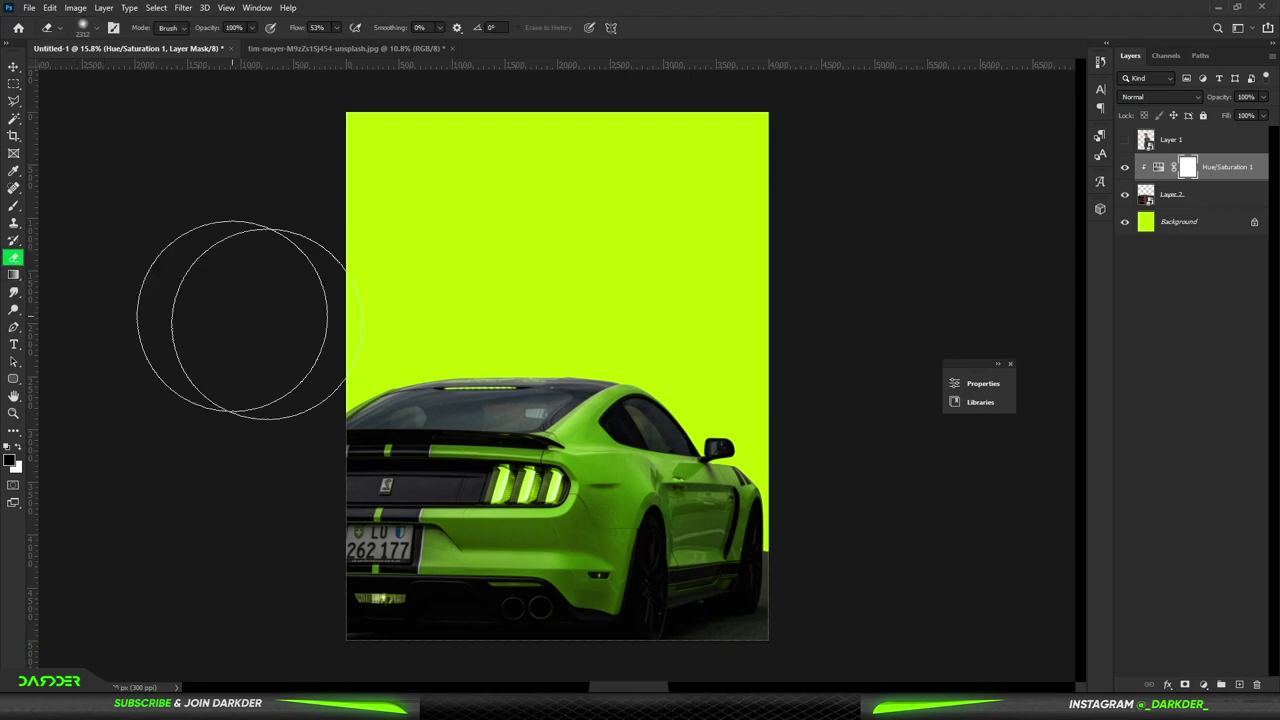
scroll(550, 495, "up", 6)
left_click(14, 205)
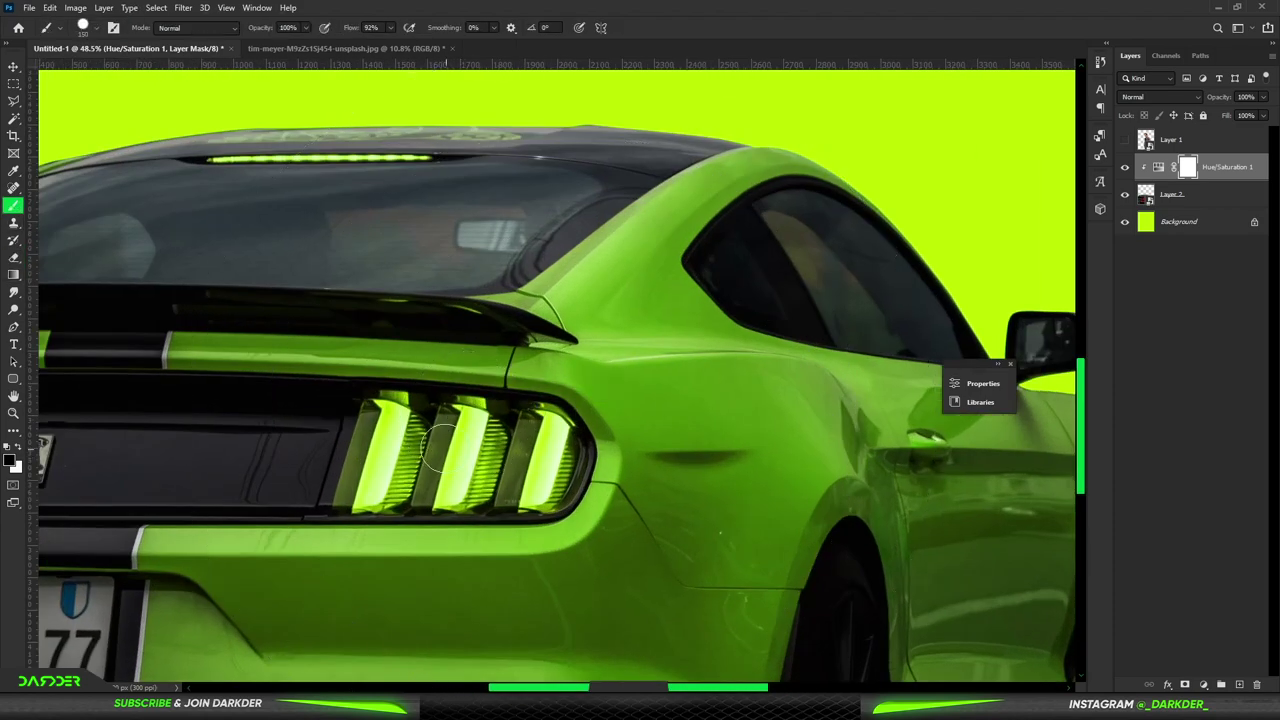
left_click_drag(455, 462, 403, 423)
left_click_drag(335, 477, 525, 488)
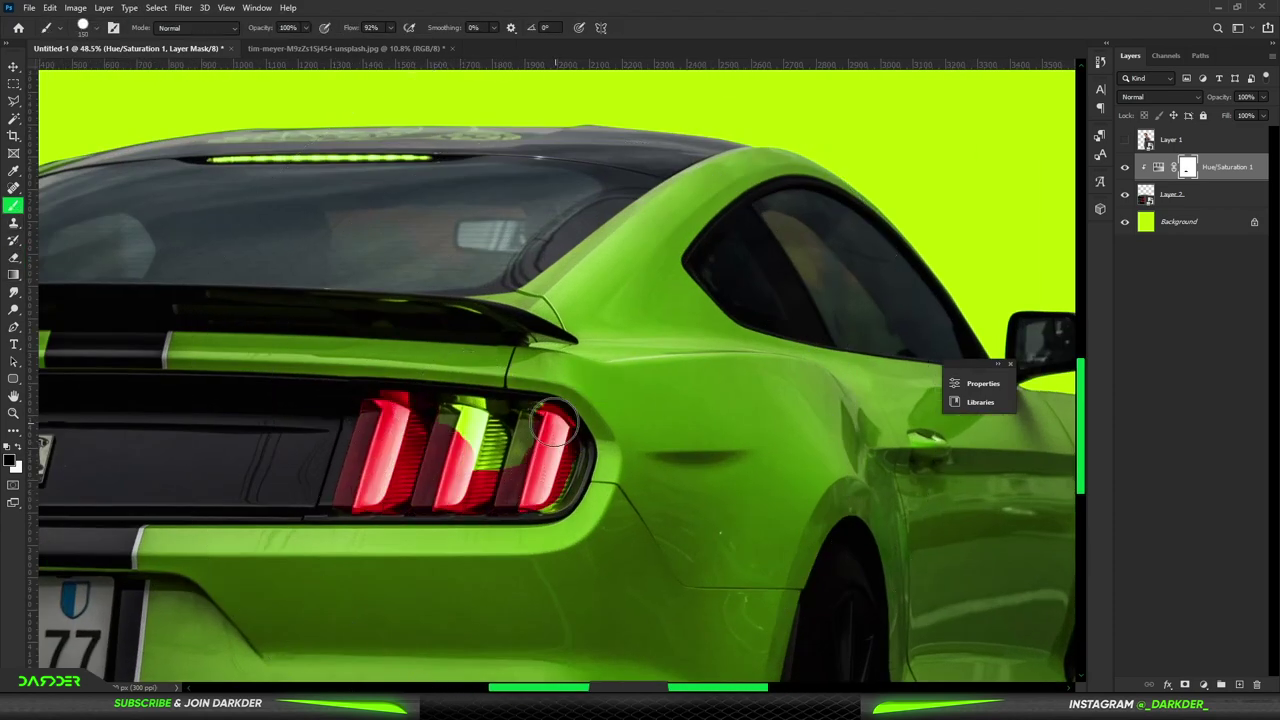
left_click_drag(447, 447, 427, 415)
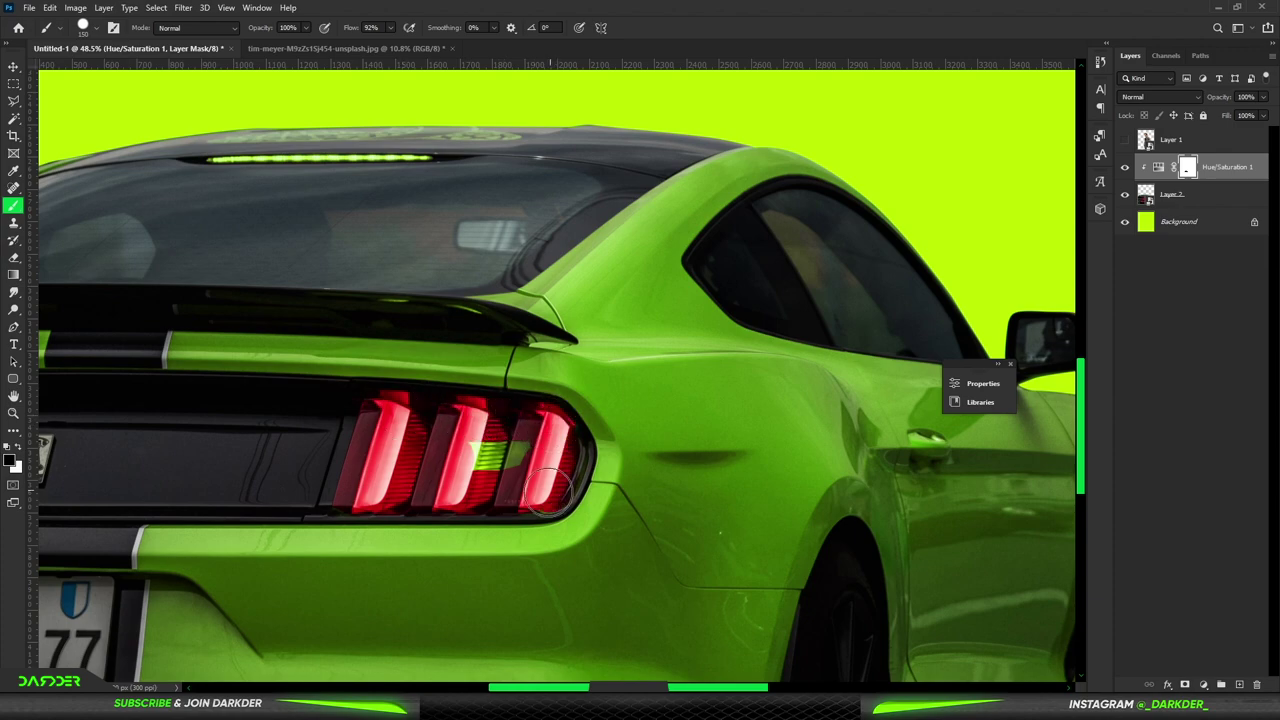
Step: Select the car layer together with its Hue/Saturation adjustment
scroll(433, 462, "down", 2)
scroll(433, 462, "down", 2)
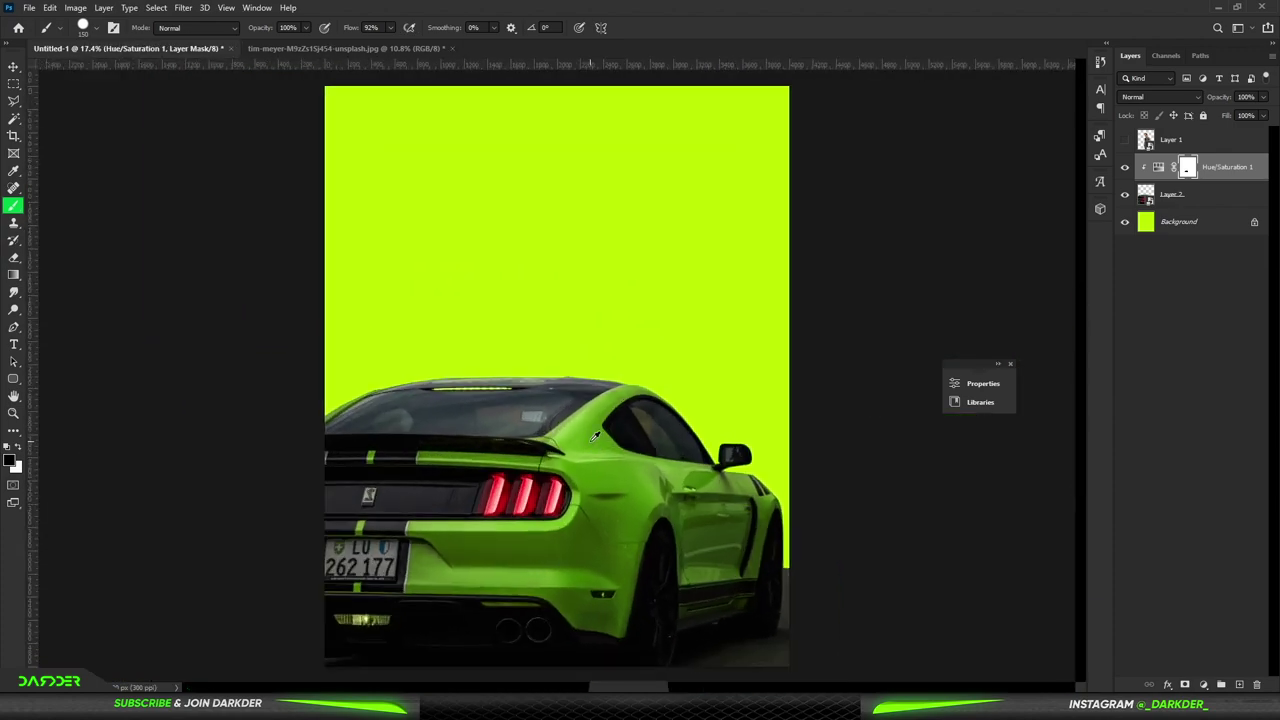
scroll(507, 380, "up", 3)
scroll(343, 376, "down", 3)
scroll(343, 376, "up", 1)
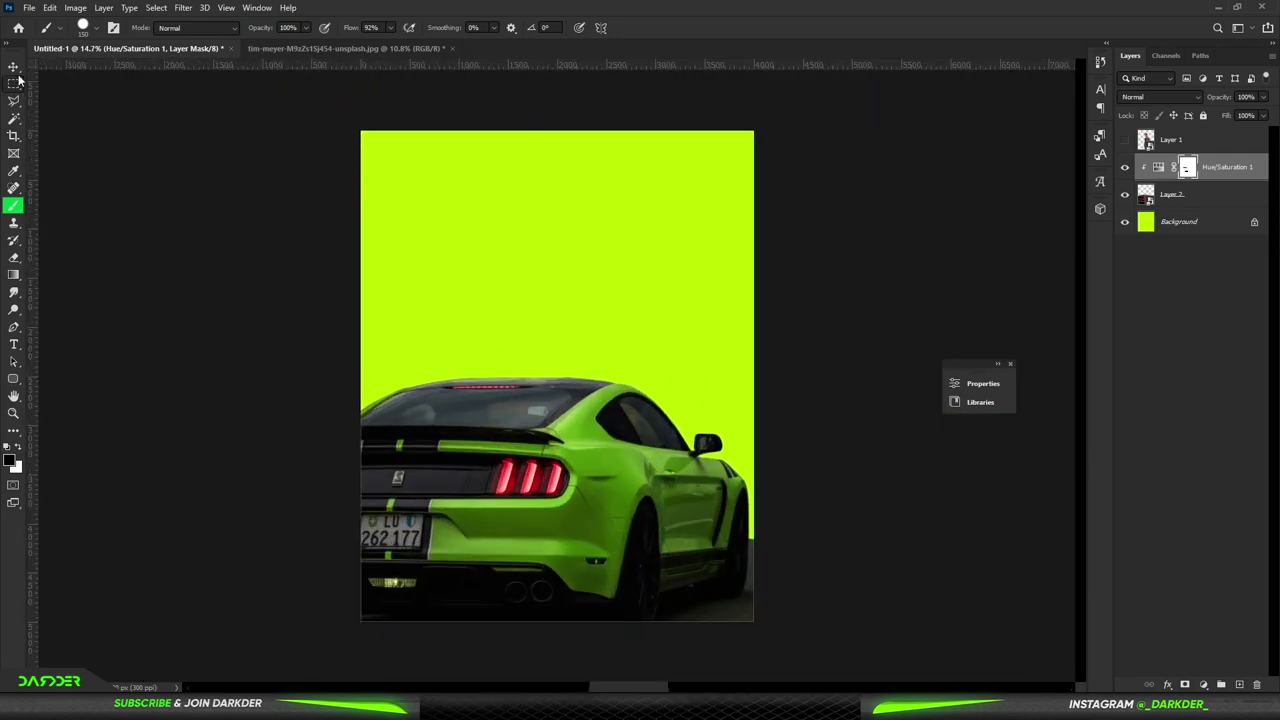
key("v")
left_click(1226, 195, "shift")
right_click(1226, 208)
Step: Merge the green car into one smart object, show the man, and add another Hue/Saturation layer
left_click(1140, 241)
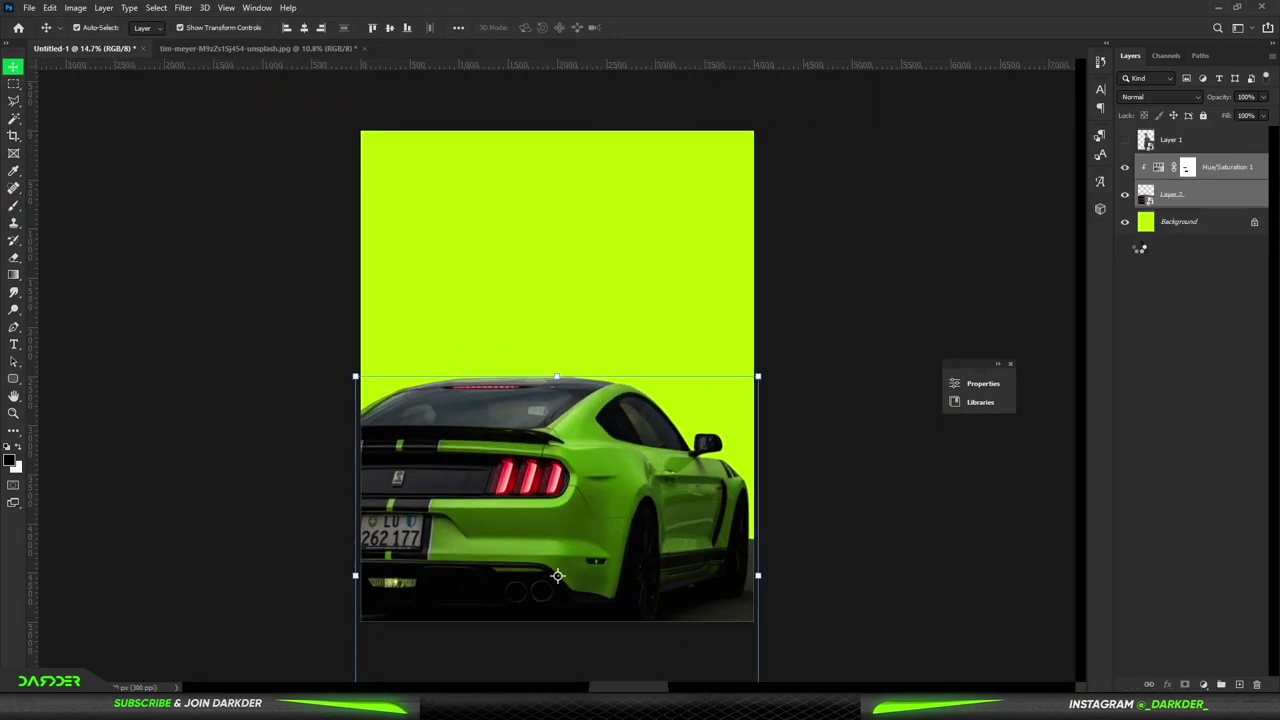
left_click(1131, 143)
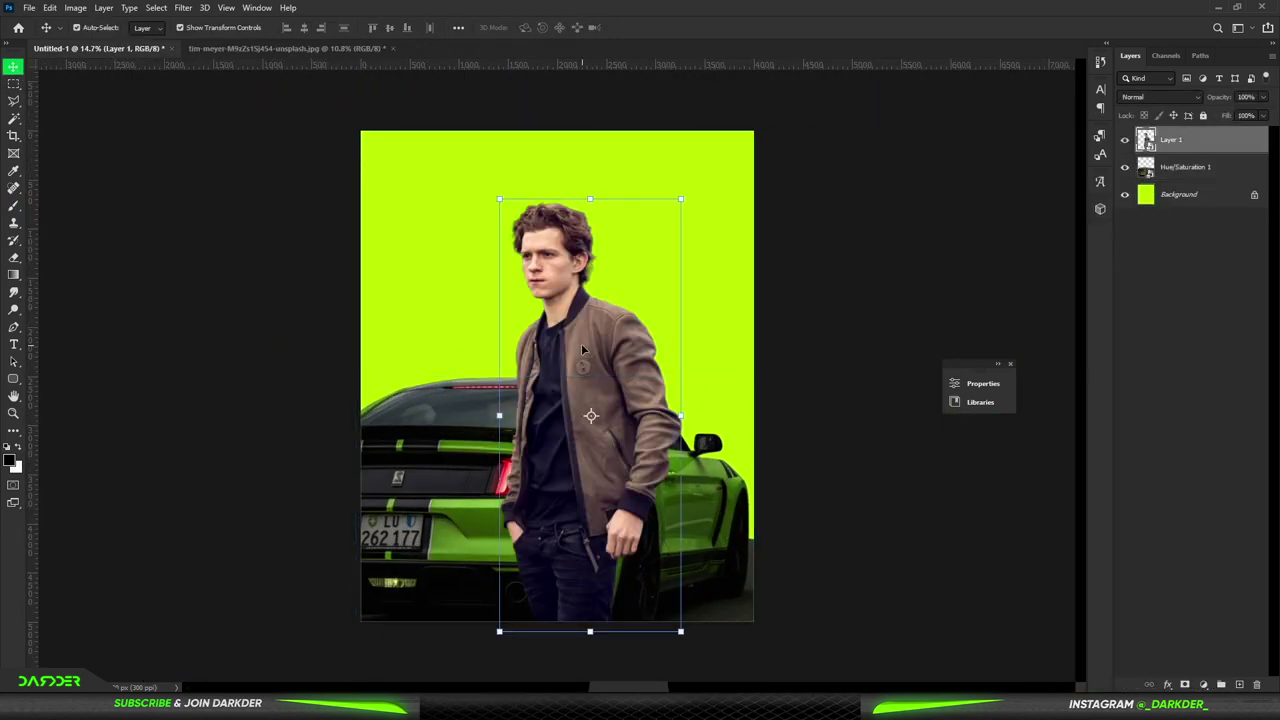
left_click(1203, 684)
left_click(1188, 560)
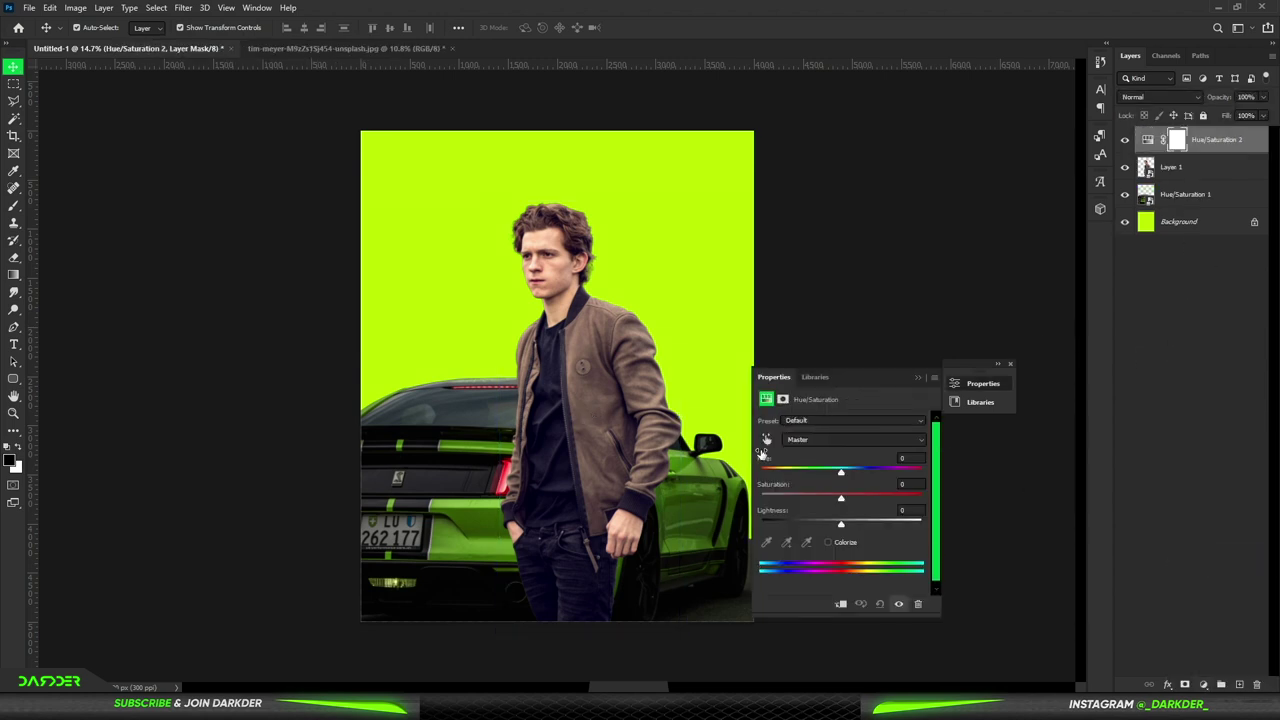
Step: Clip it to the man, Colorize at Hue 111, Saturation 55, and invert its mask
left_click(841, 606)
mouse_move(841, 470)
left_mouse_down()
mouse_move(895, 472)
mouse_move(830, 477)
left_mouse_up()
left_click(828, 542)
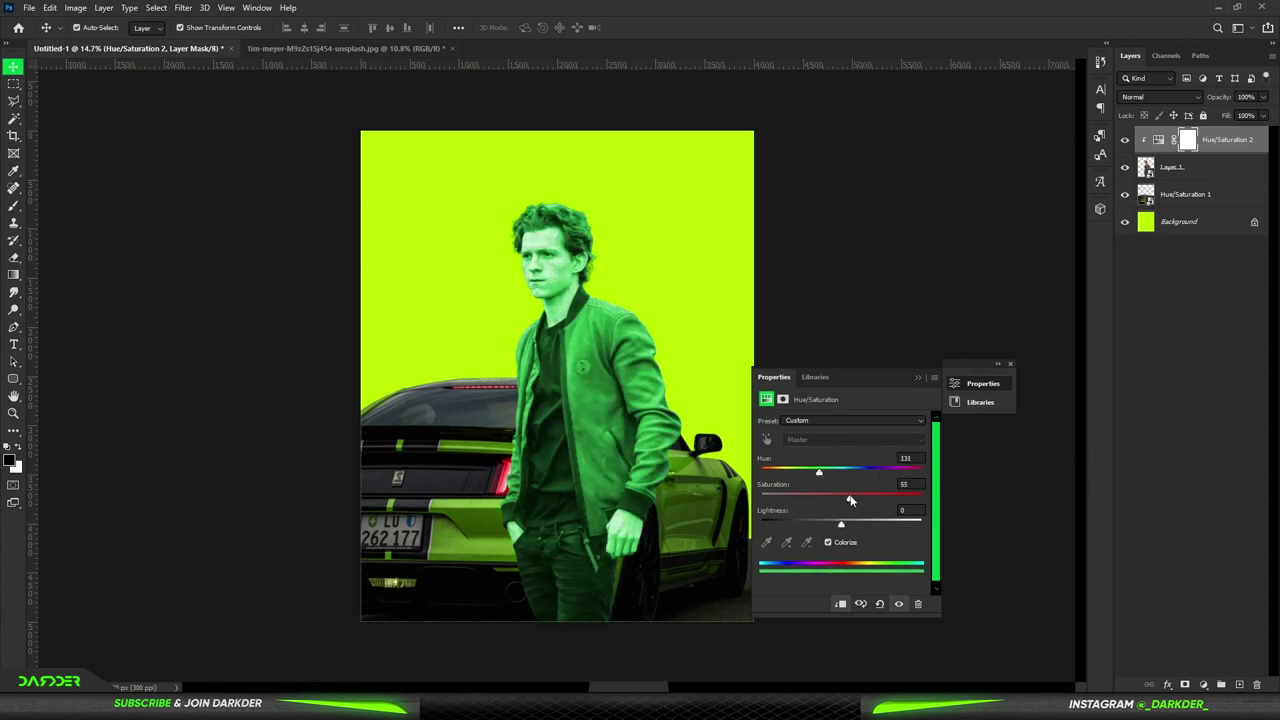
left_click_drag(819, 470, 811, 472)
left_click(917, 377)
key("ctrl+i")
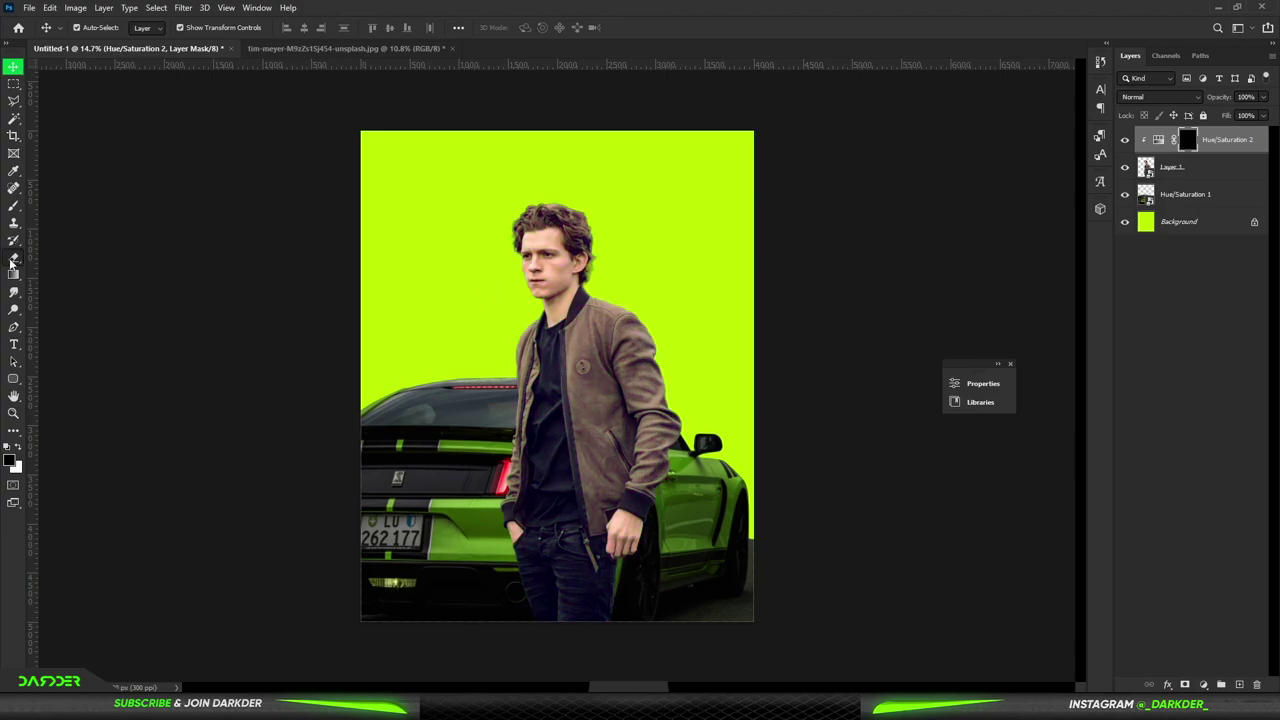
left_click(13, 205)
Step: Paint white on the Hue/Saturation 2 mask across the jacket and along the zipper
scroll(586, 300, "up", 5)
left_click_drag(530, 200, 595, 325)
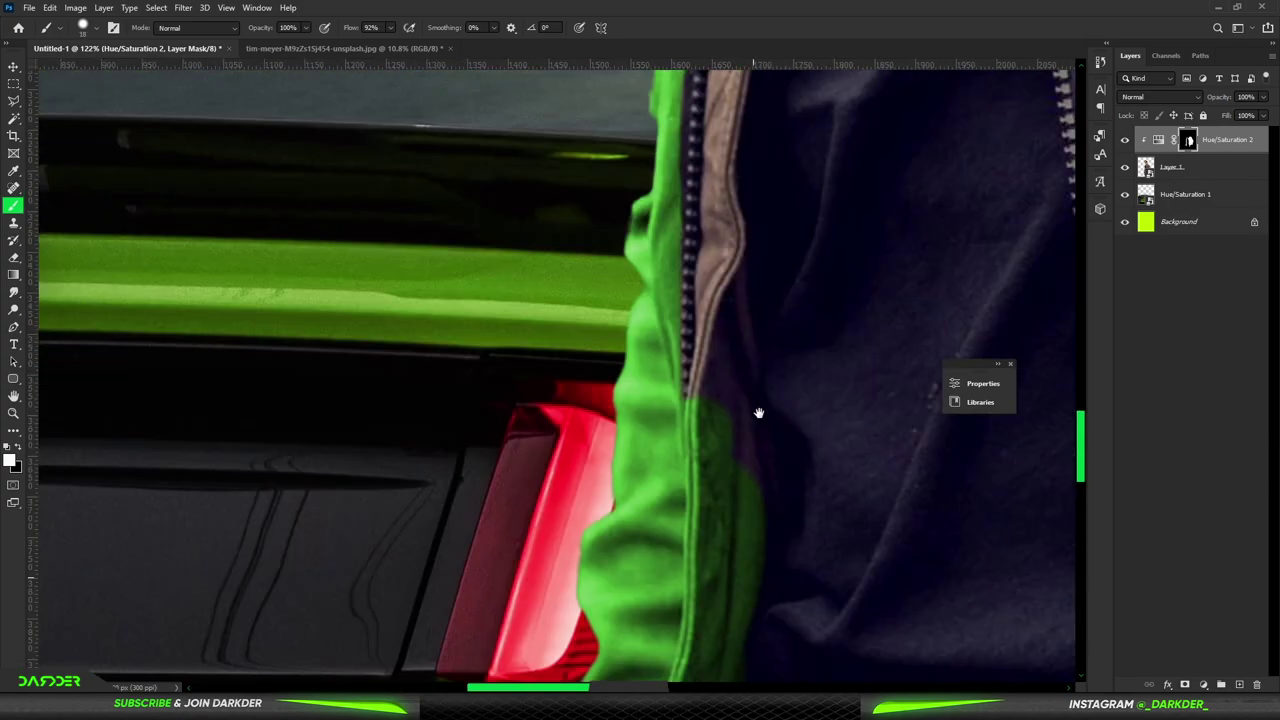
left_click_drag(758, 413, 763, 508)
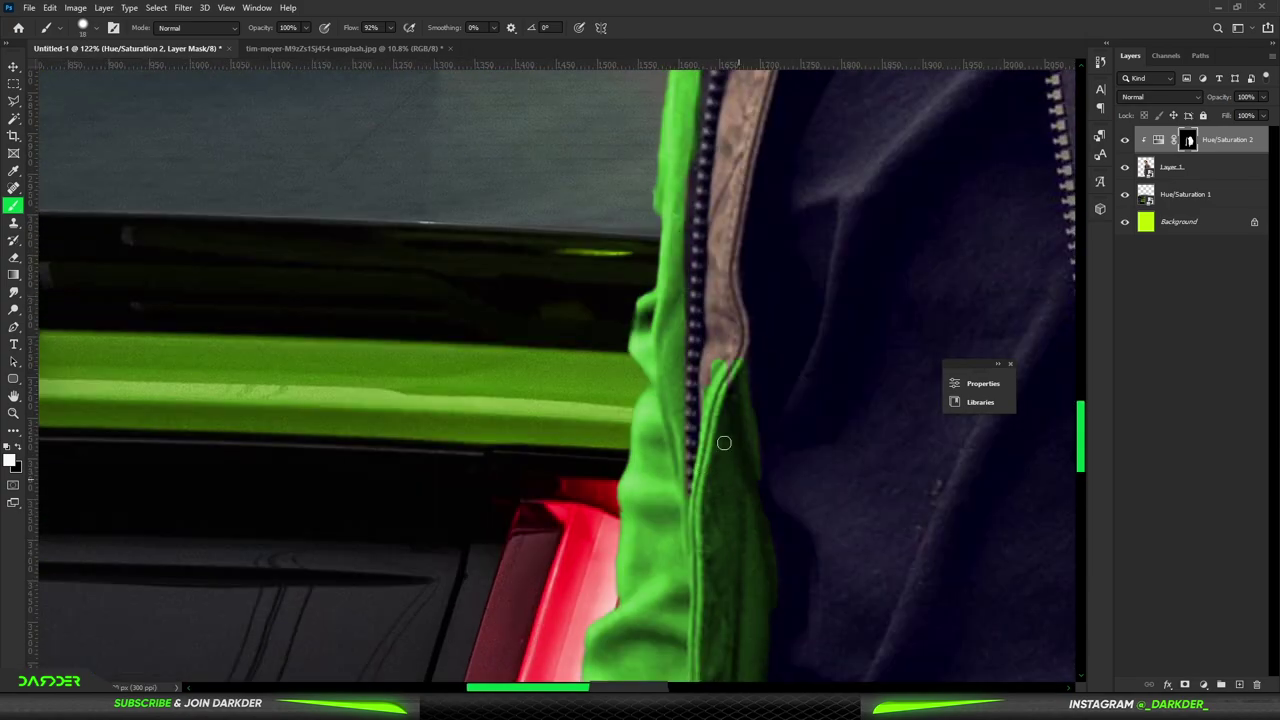
left_click_drag(723, 443, 728, 245)
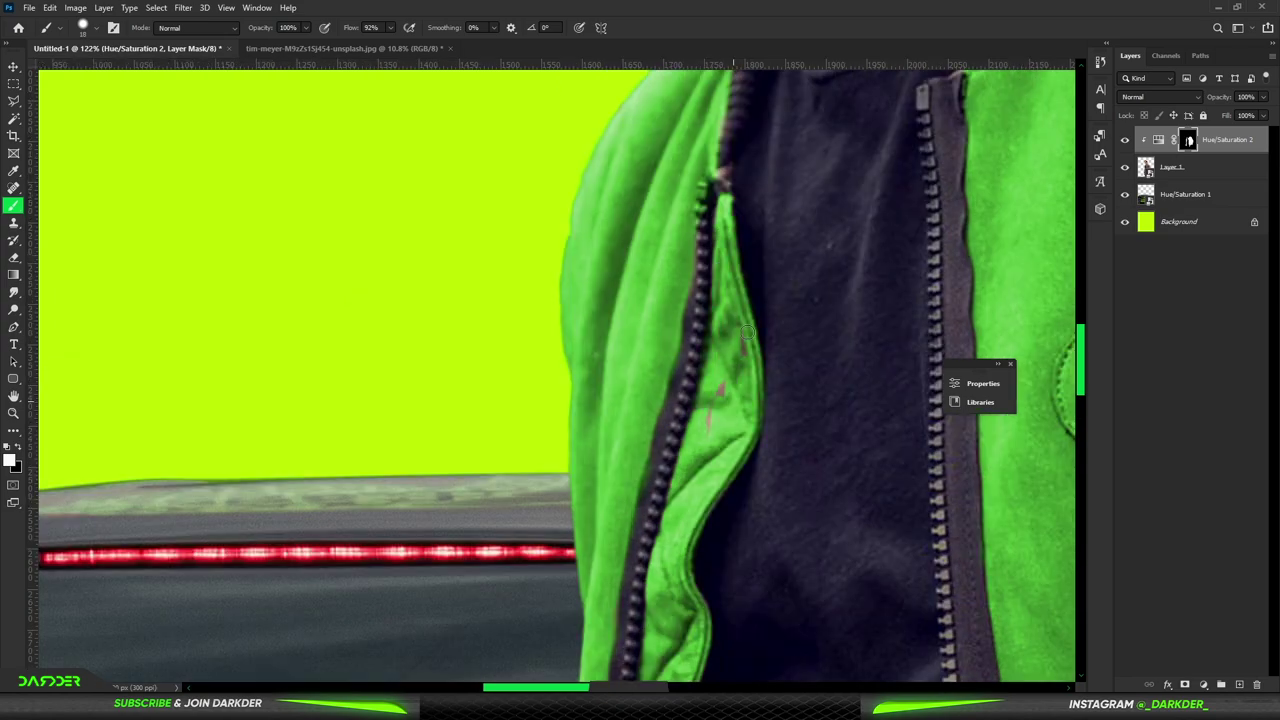
Step: Darken the jacket's green tint to Lightness -23
key("ctrl+0")
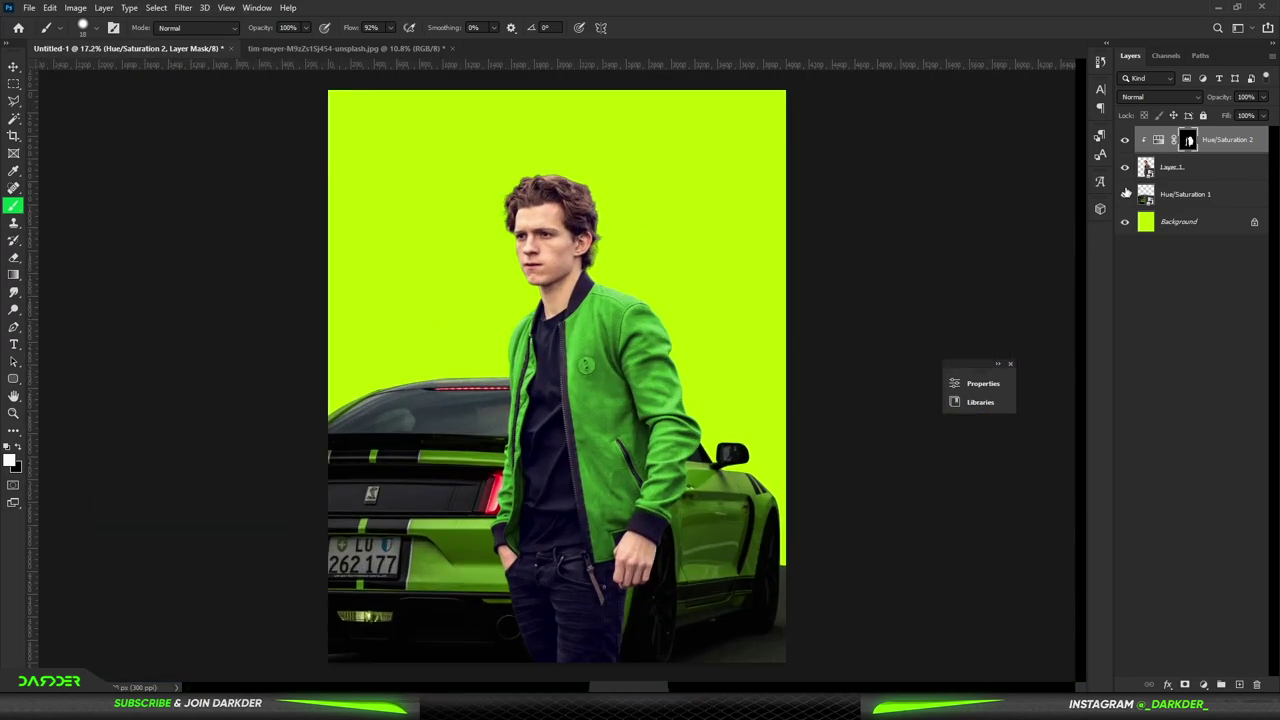
double_click(1158, 140)
left_click_drag(840, 524, 821, 525)
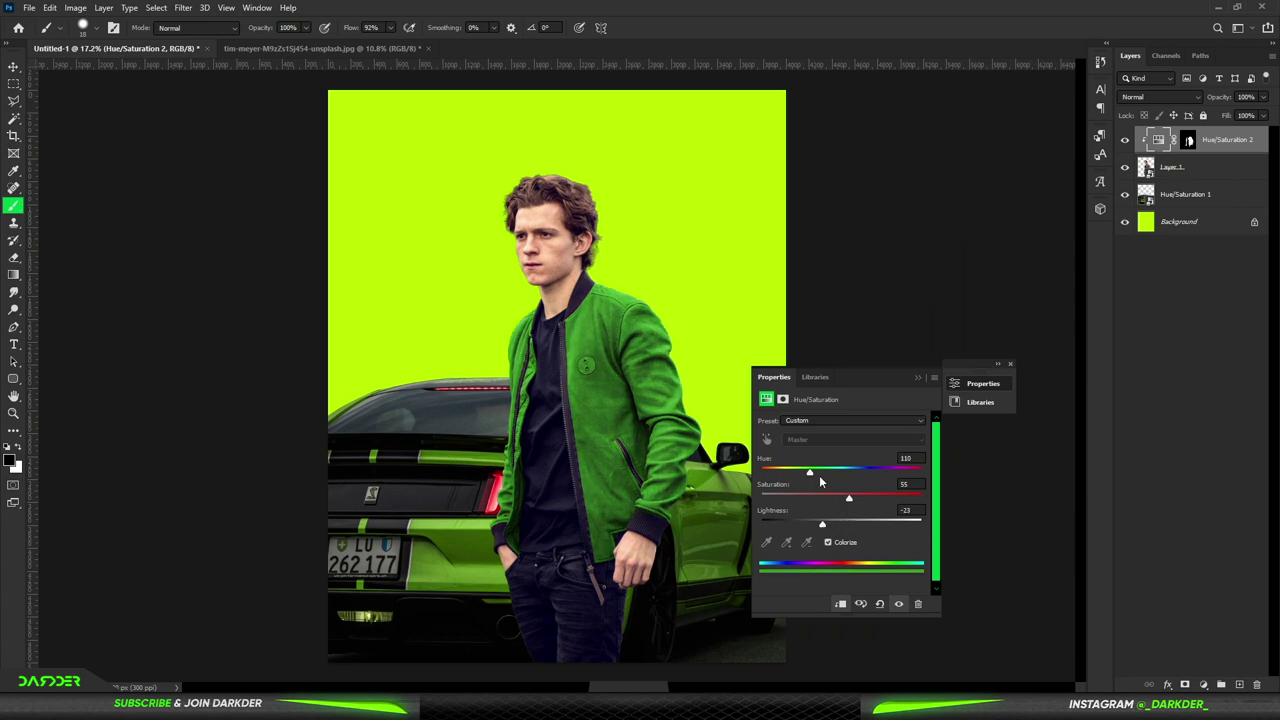
Step: Add a black Solid Color fill layer above the Background
left_click(920, 378)
left_click(1190, 221)
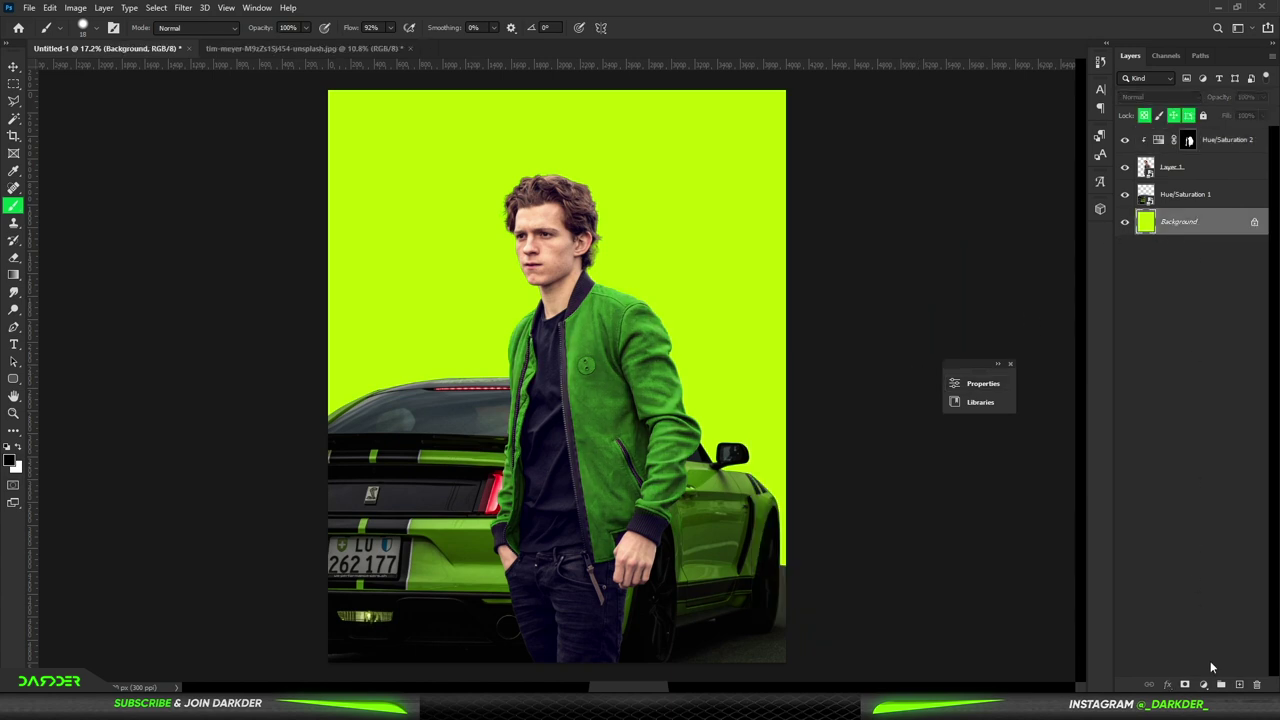
left_click(1203, 684)
left_click(1182, 449)
left_click(1166, 328)
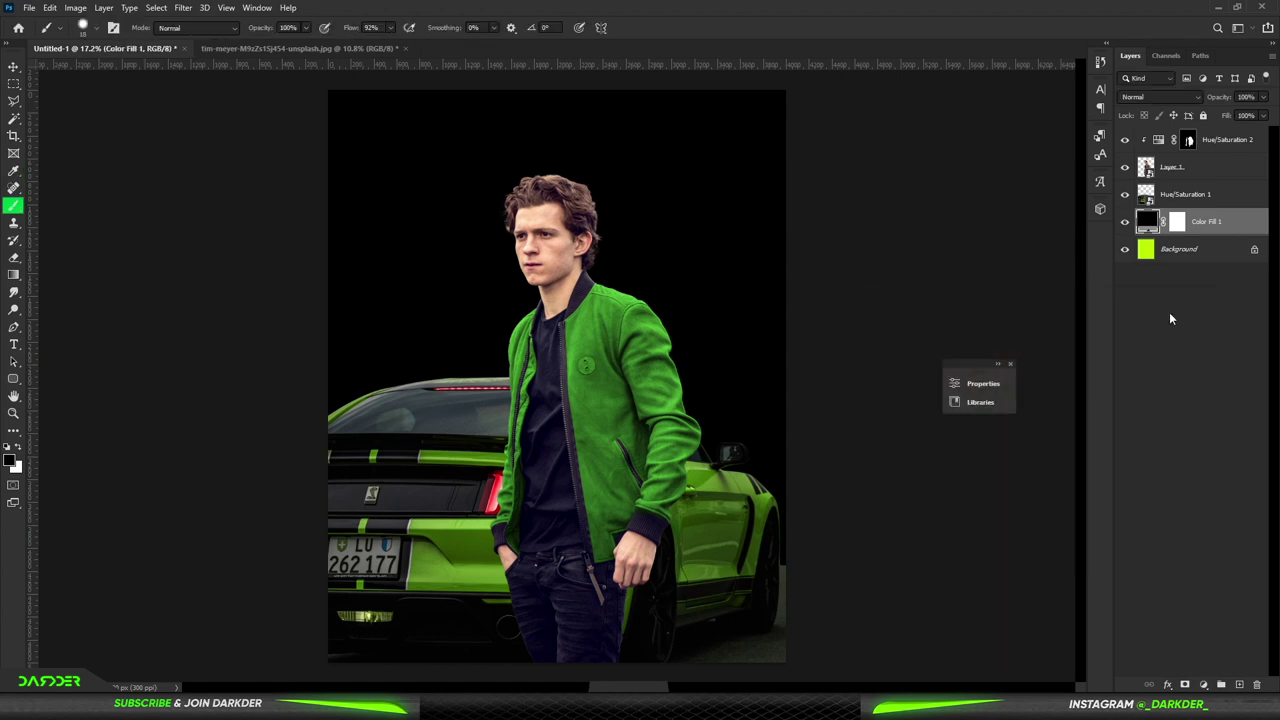
Step: Create a new top layer and draw a Pen path down the jacket front
left_click(1235, 145)
key("ctrl+shift+alt+n")
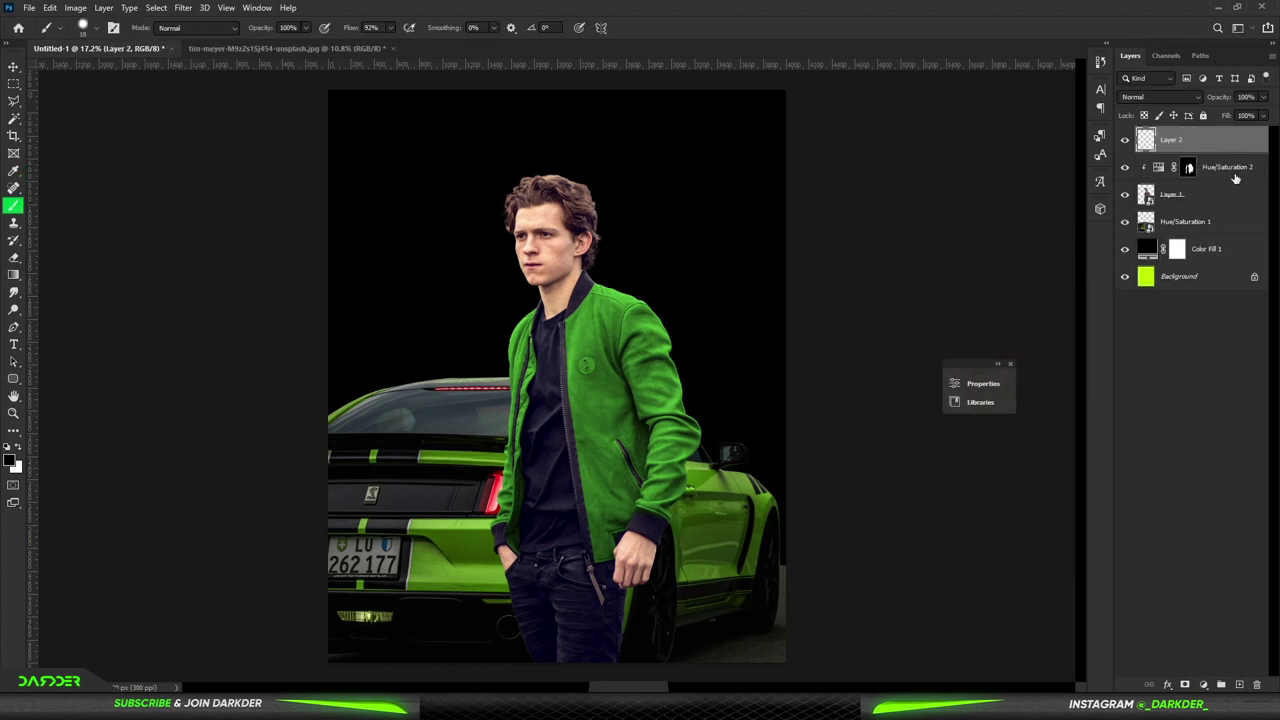
left_click(13, 327)
scroll(686, 240, "up", 2)
scroll(686, 240, "up", 2)
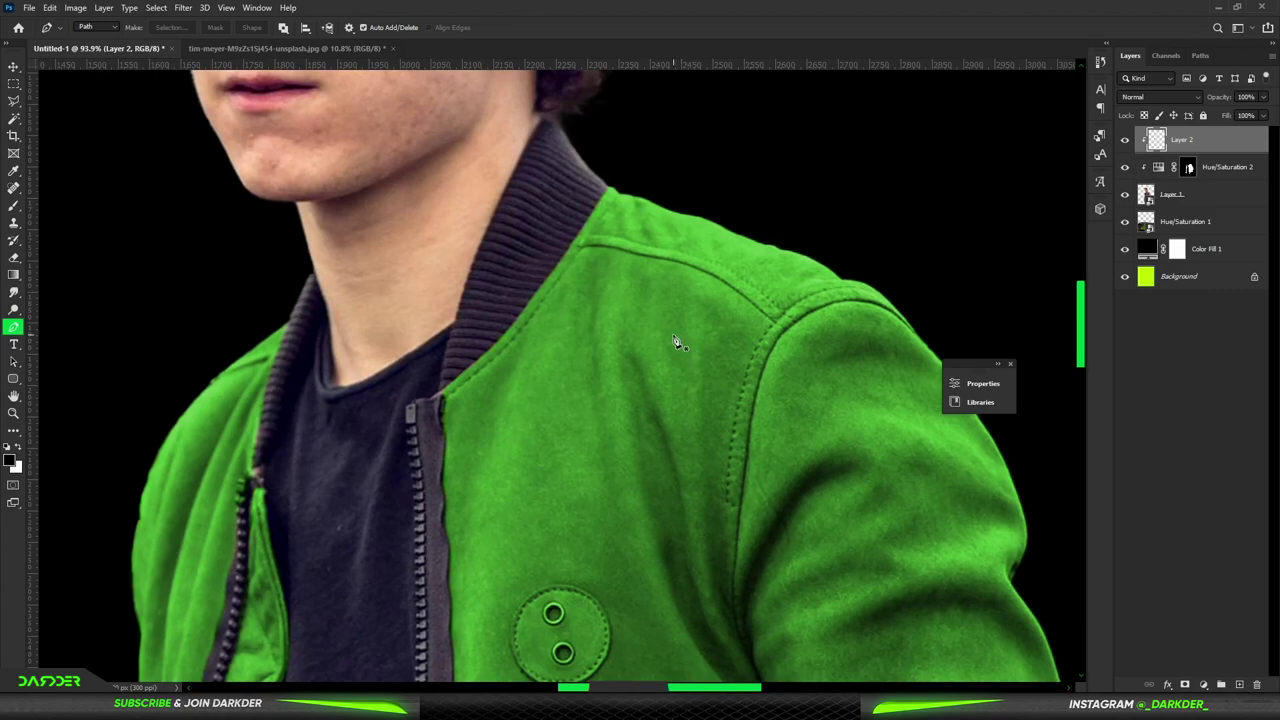
scroll(686, 240, "up", 2)
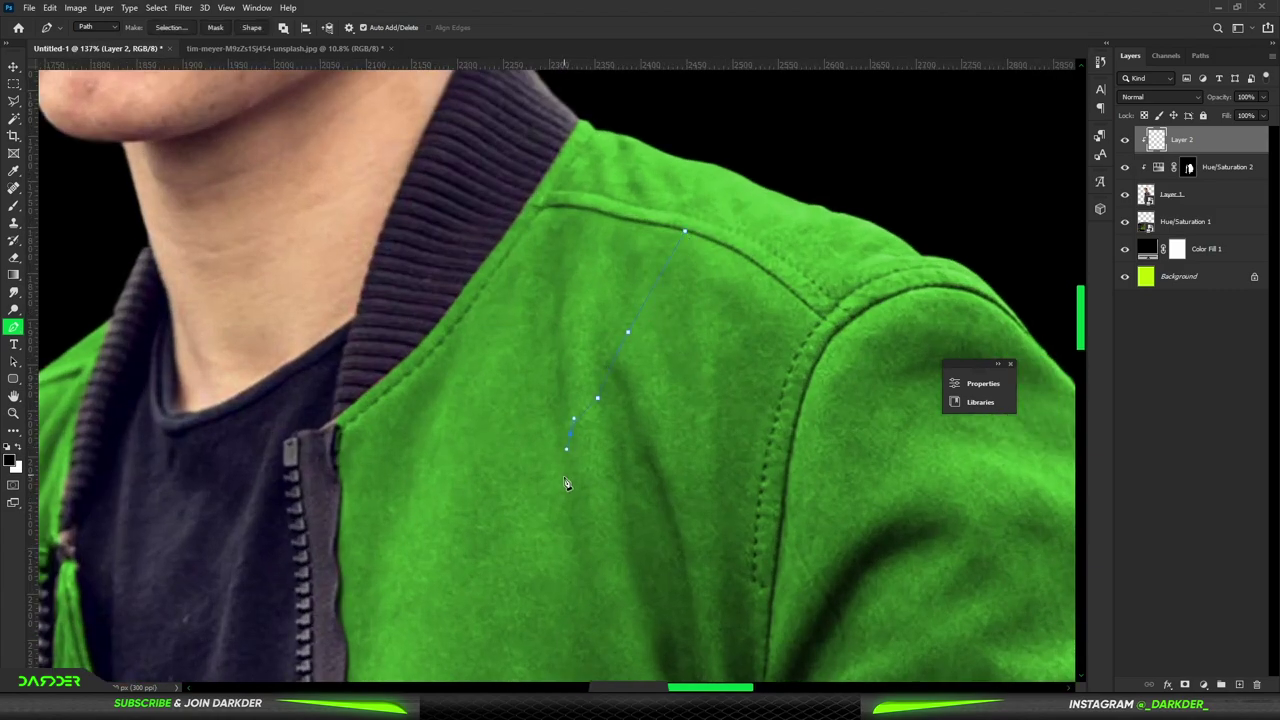
scroll(565, 484, "down", 5)
left_click(703, 568)
scroll(703, 568, "down", 3)
left_click(689, 574)
Step: Turn the stripe path into a selection and brush white inside it
scroll(689, 574, "down", 3)
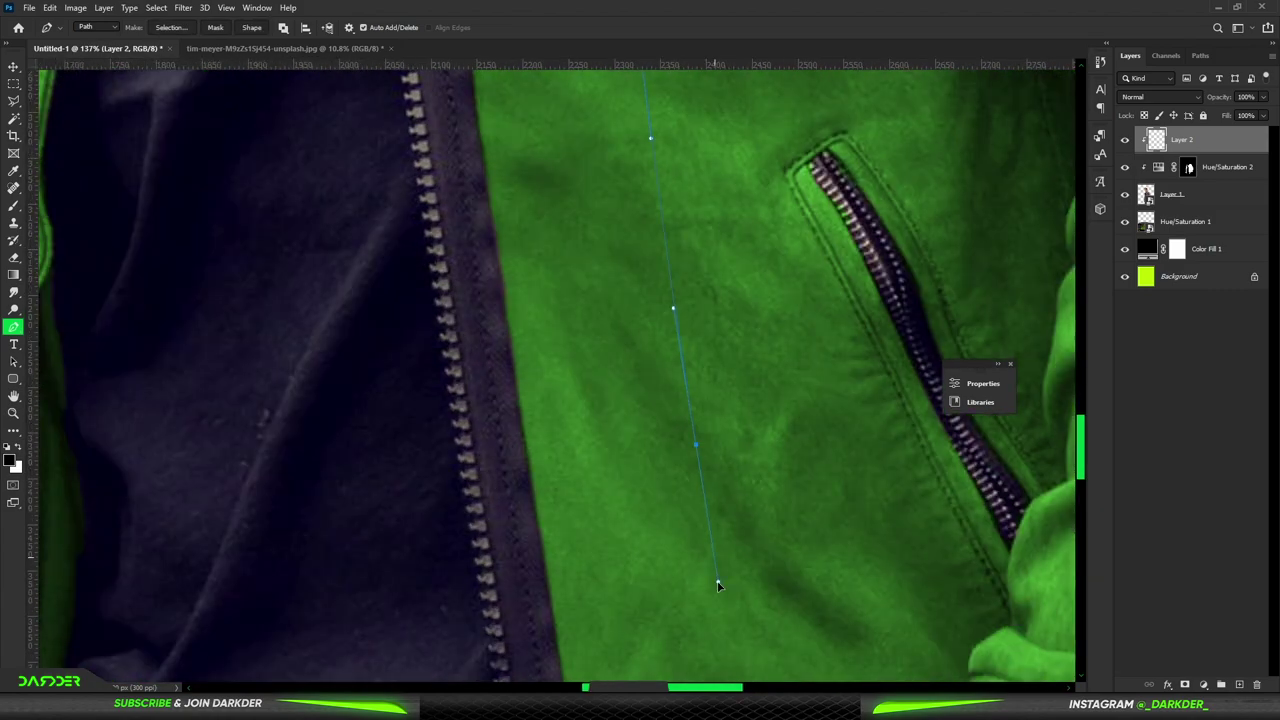
scroll(717, 585, "down", 3)
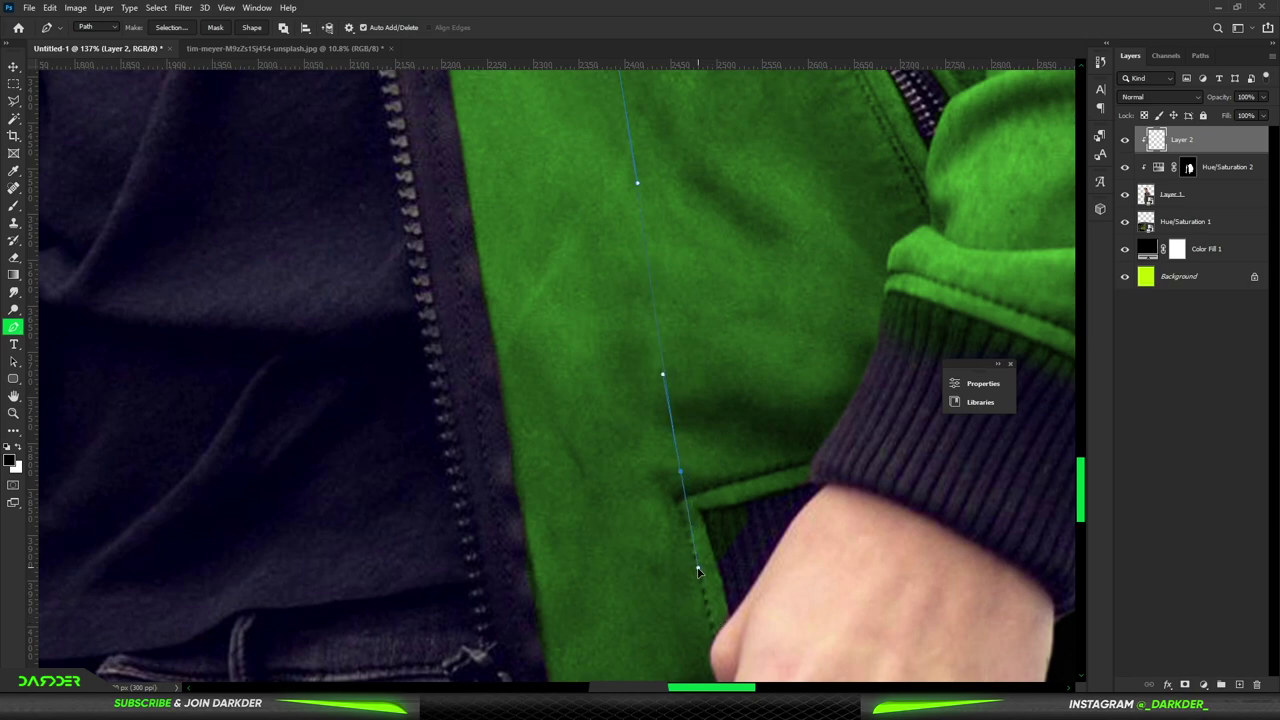
scroll(726, 632, "up", 2)
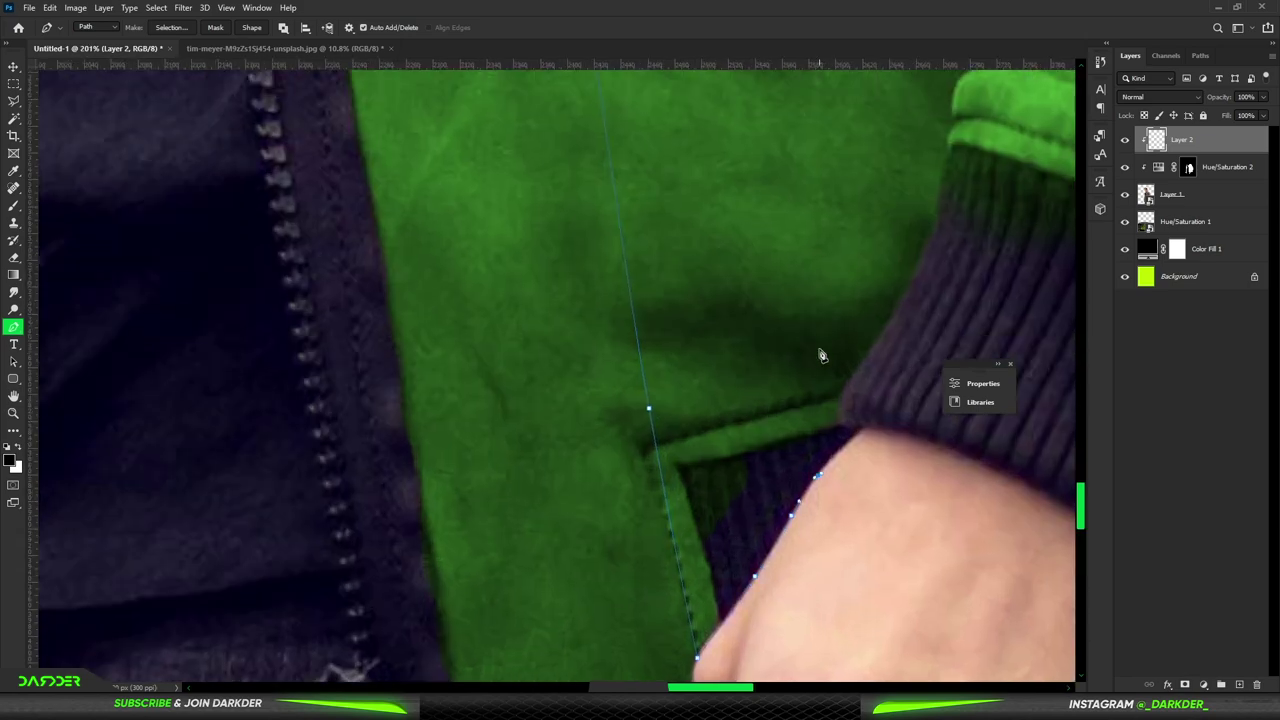
scroll(744, 206, "down", 3)
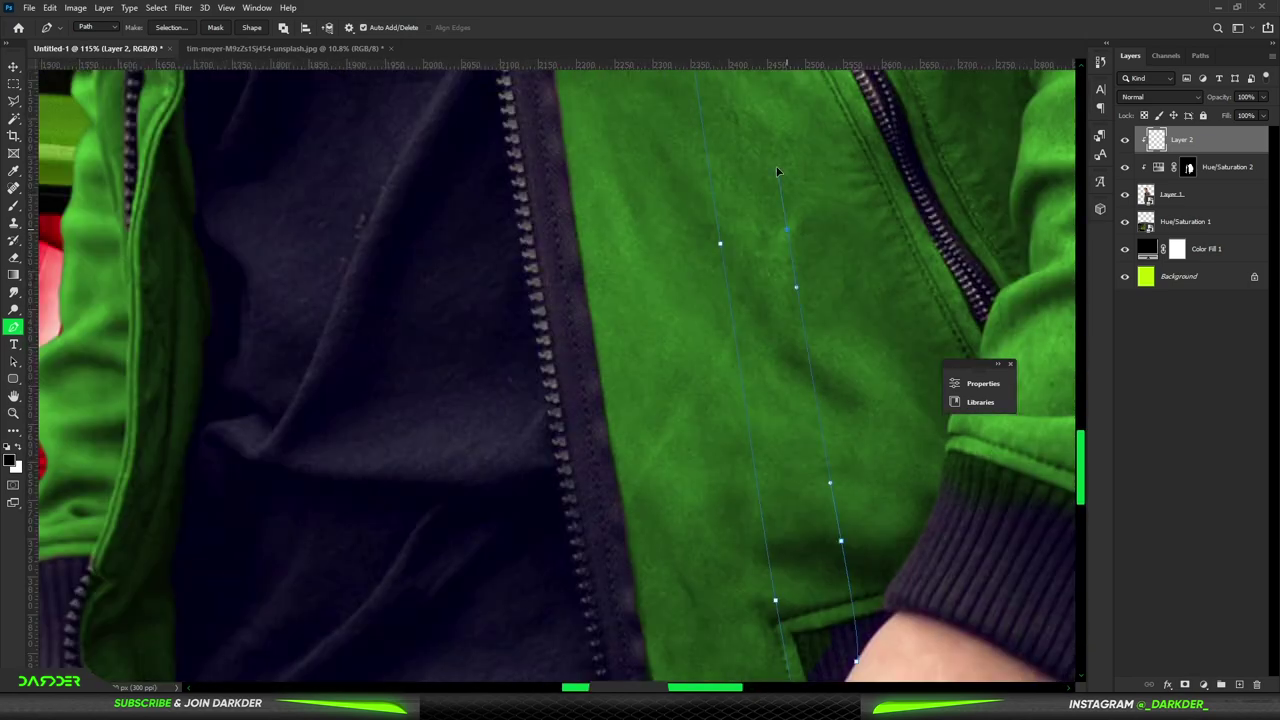
scroll(778, 190, "up", 2)
scroll(750, 120, "up", 3)
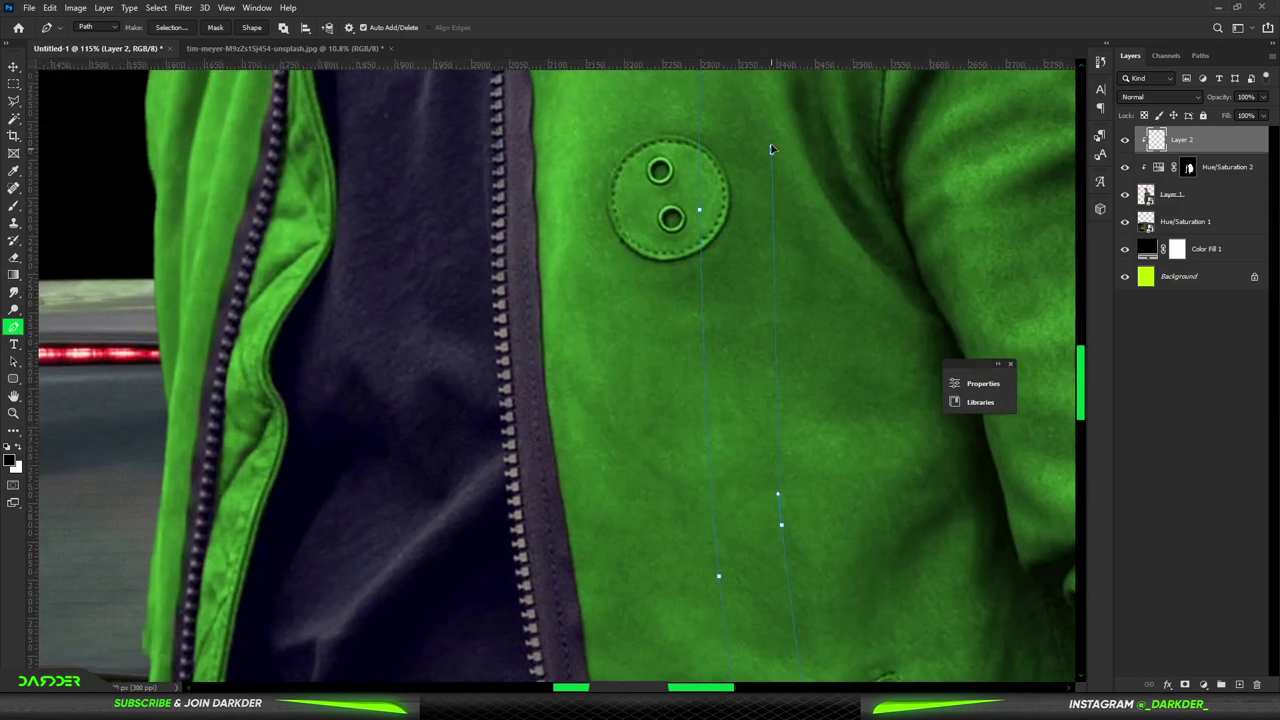
scroll(800, 280, "up", 5)
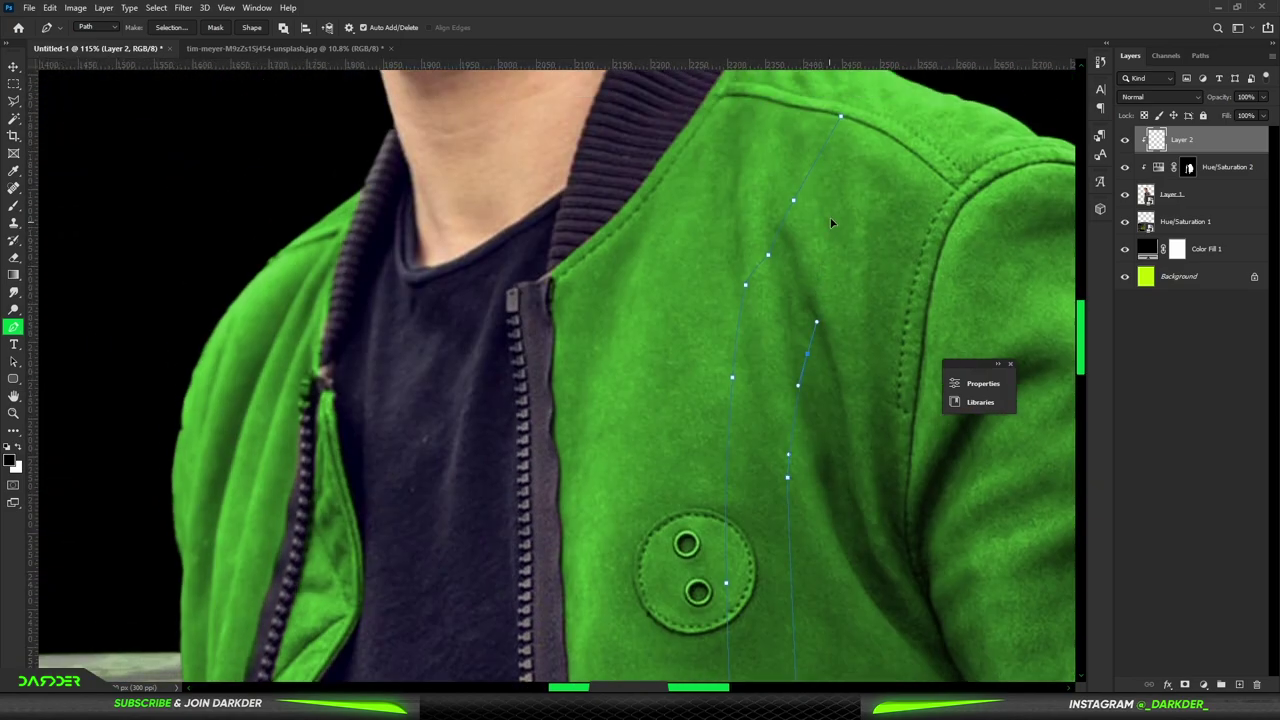
scroll(899, 151, "up", 3)
scroll(899, 151, "up", 2)
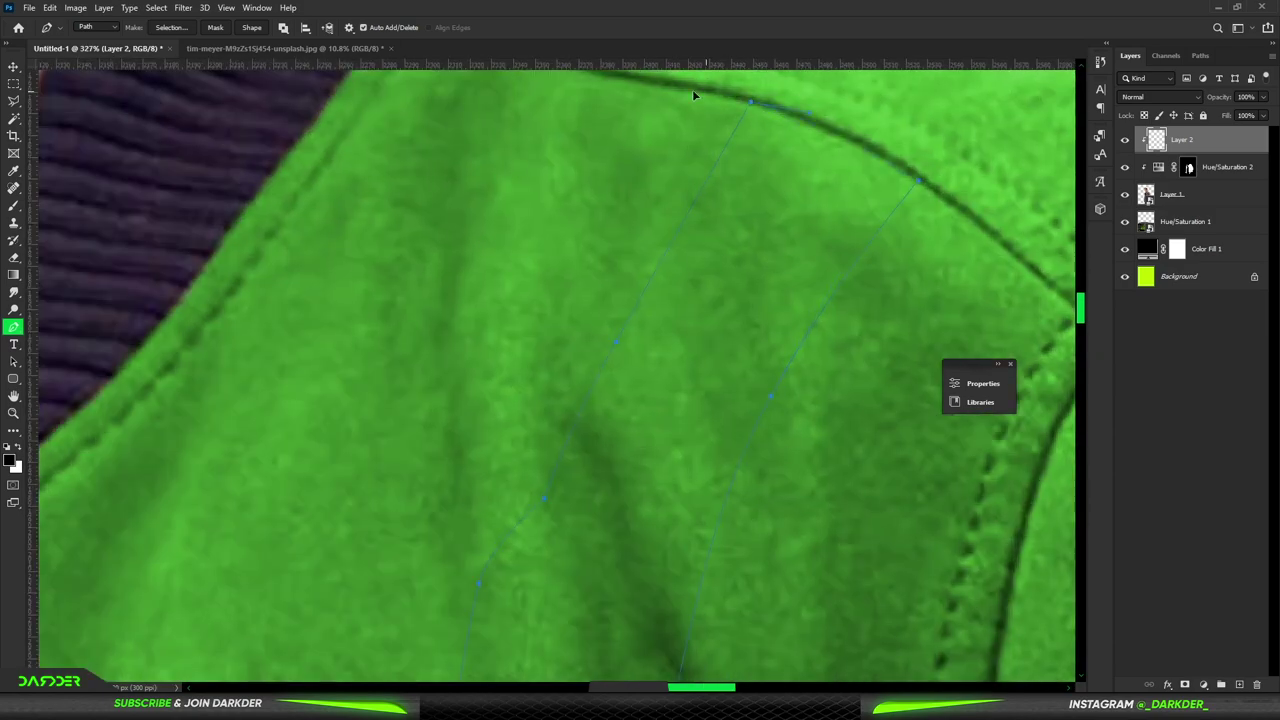
right_click(788, 258)
left_click(830, 319)
key("b")
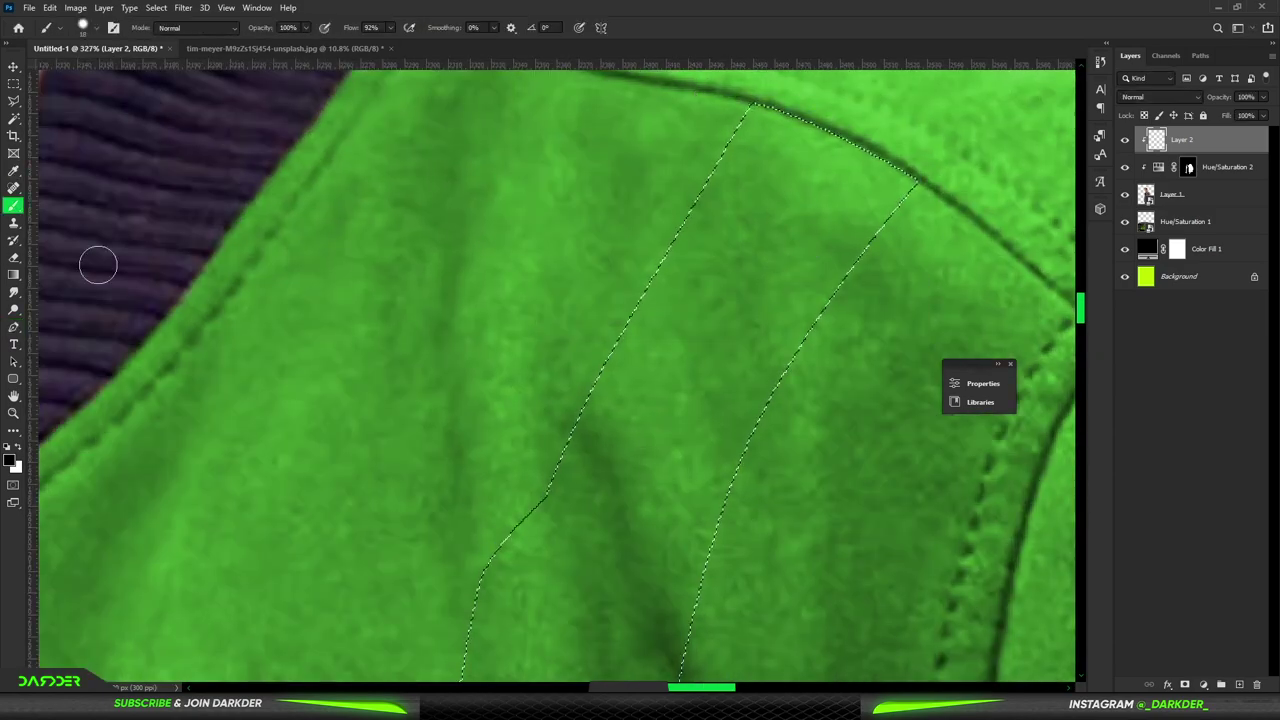
left_click_drag(528, 280, 440, 620)
Step: Deselect and reshape the white stripe with the Liquify filter
scroll(497, 660, "down", 5)
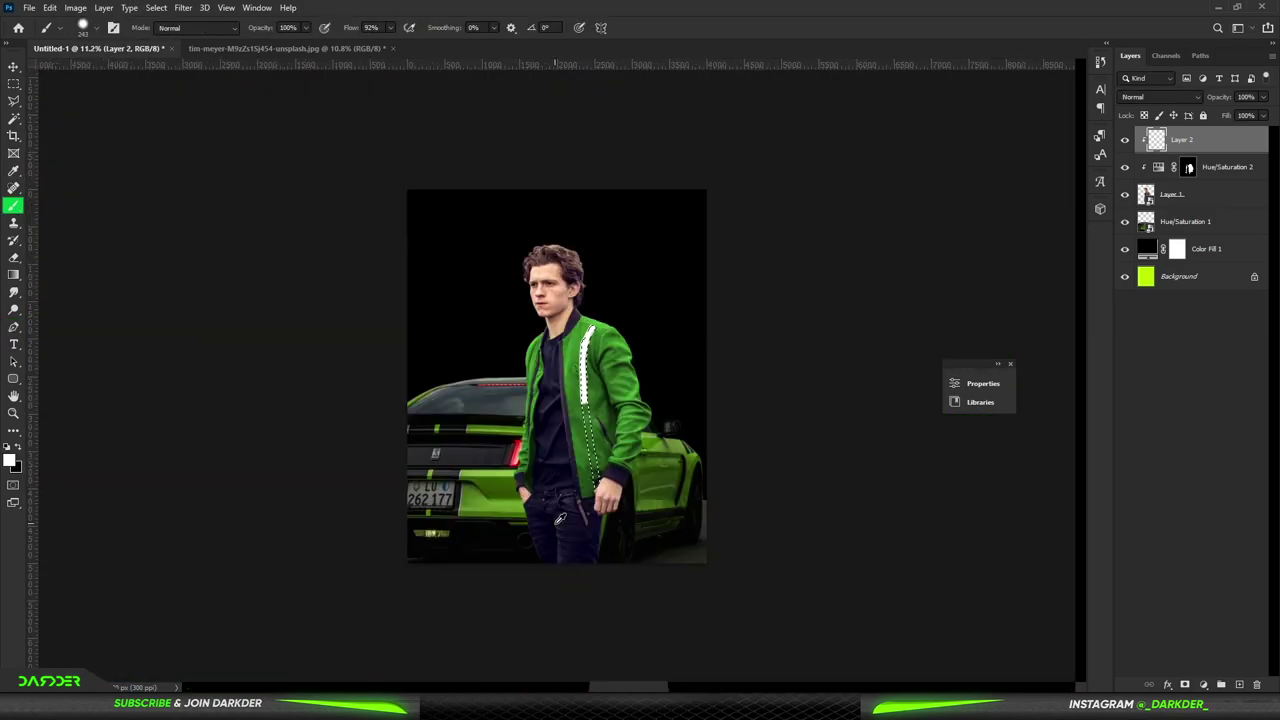
key("ctrl+d")
scroll(615, 459, "up", 3)
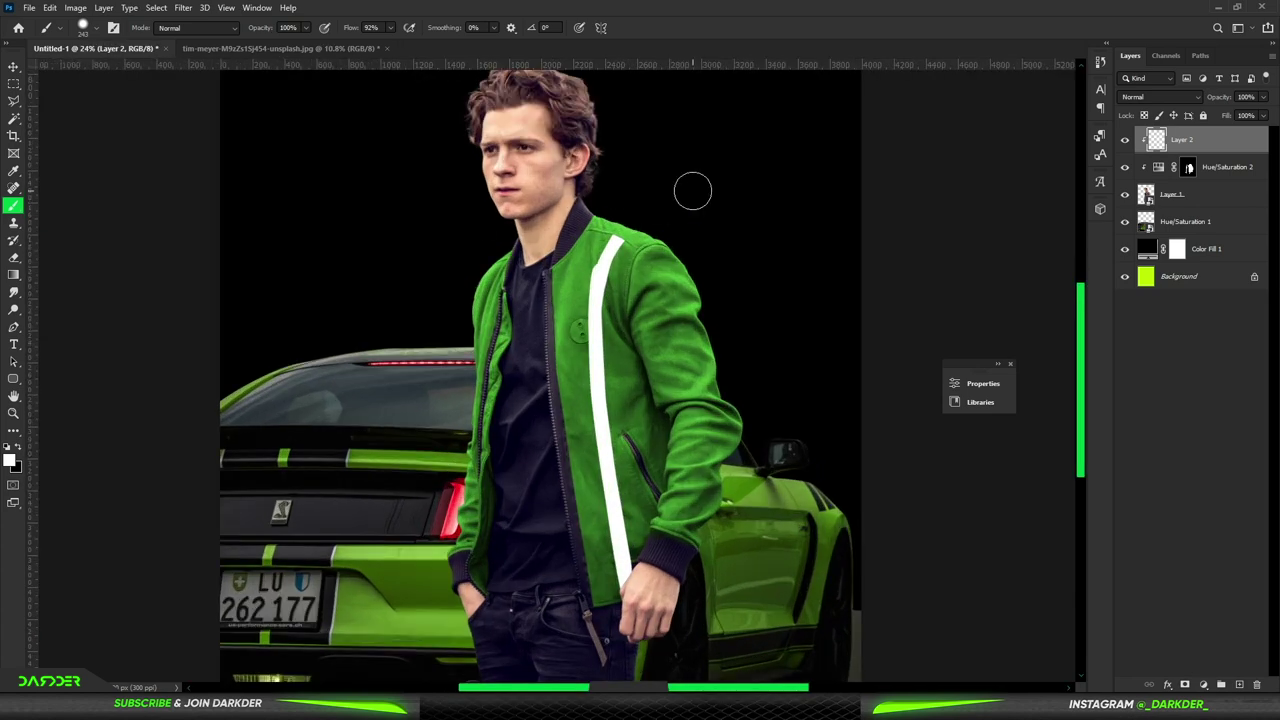
left_click(188, 8)
left_click(243, 133)
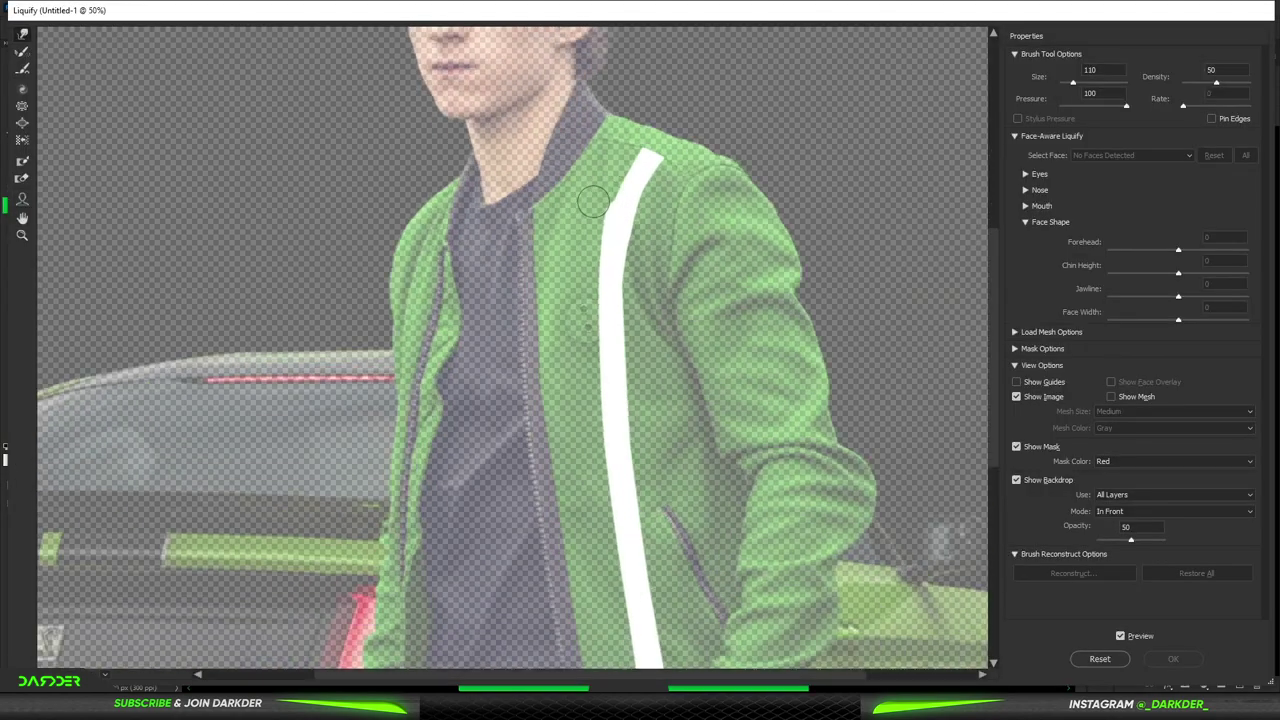
scroll(652, 145, "up", 2)
scroll(652, 145, "up", 2)
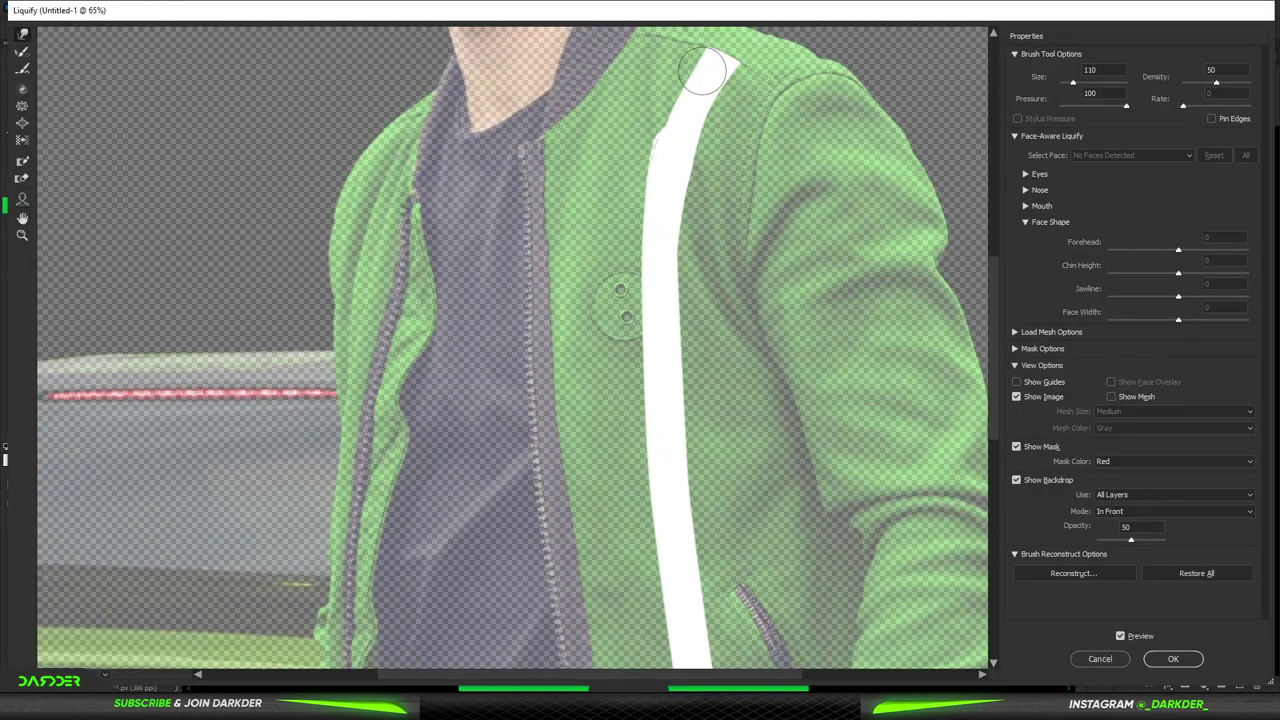
left_click(1173, 658)
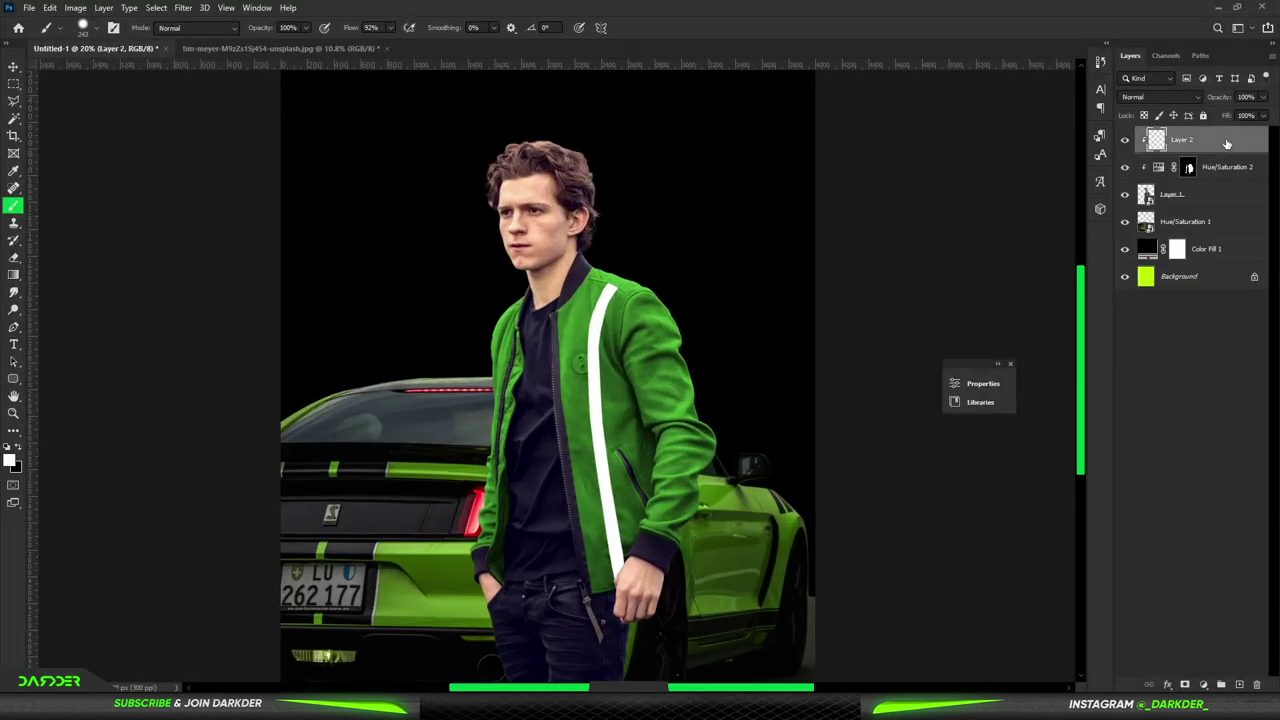
Step: Split the stripe's Underlying Layer black slider to 40/92, then add a new empty layer
double_click(1226, 144)
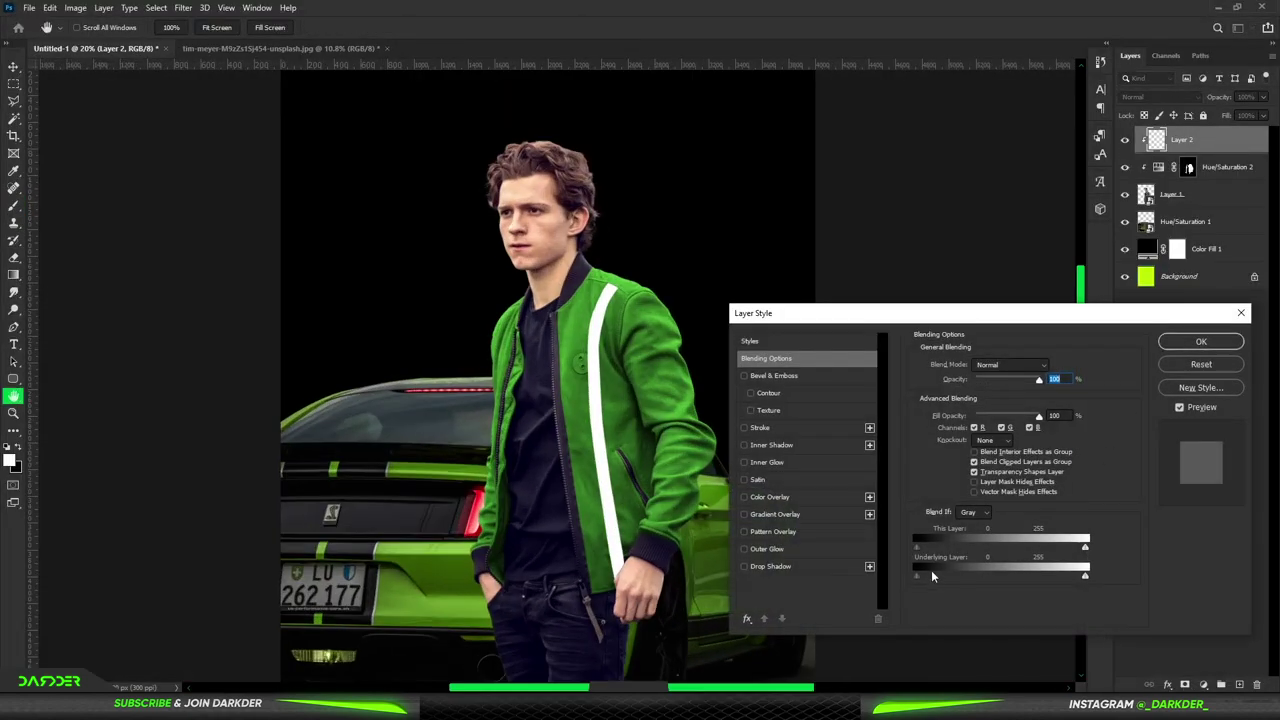
left_click_drag(943, 576, 978, 574)
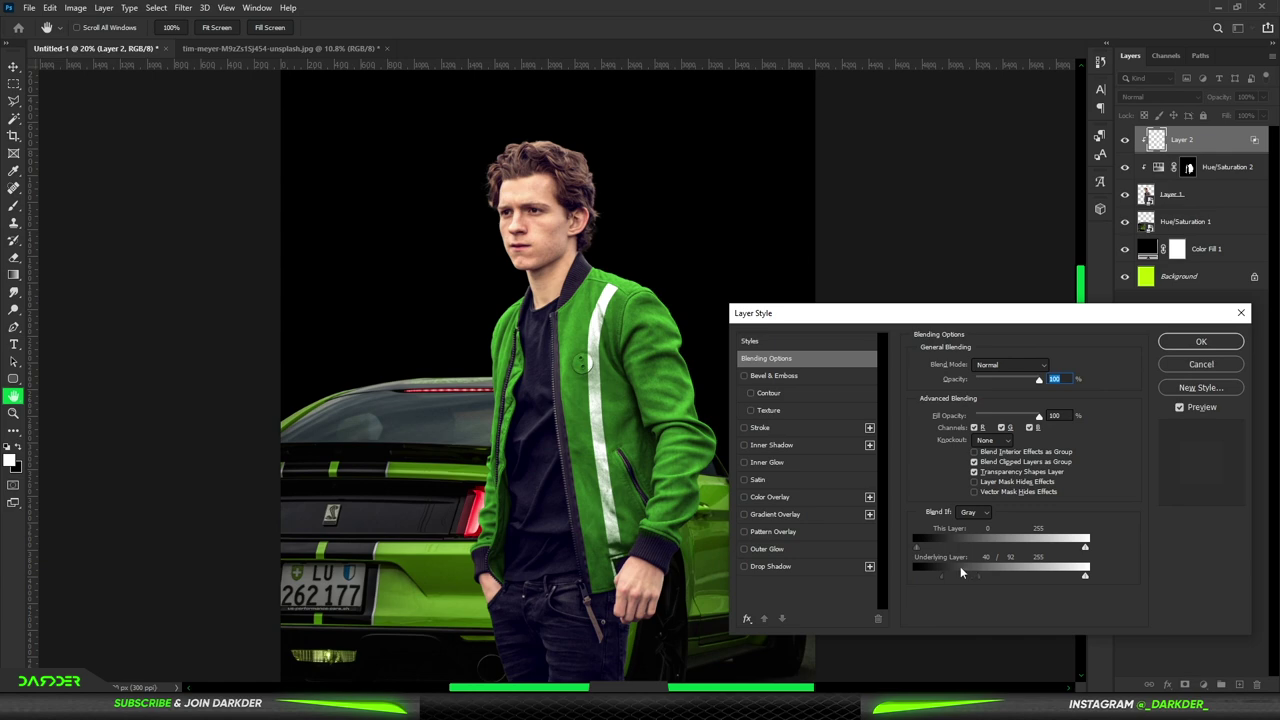
left_click(1185, 341)
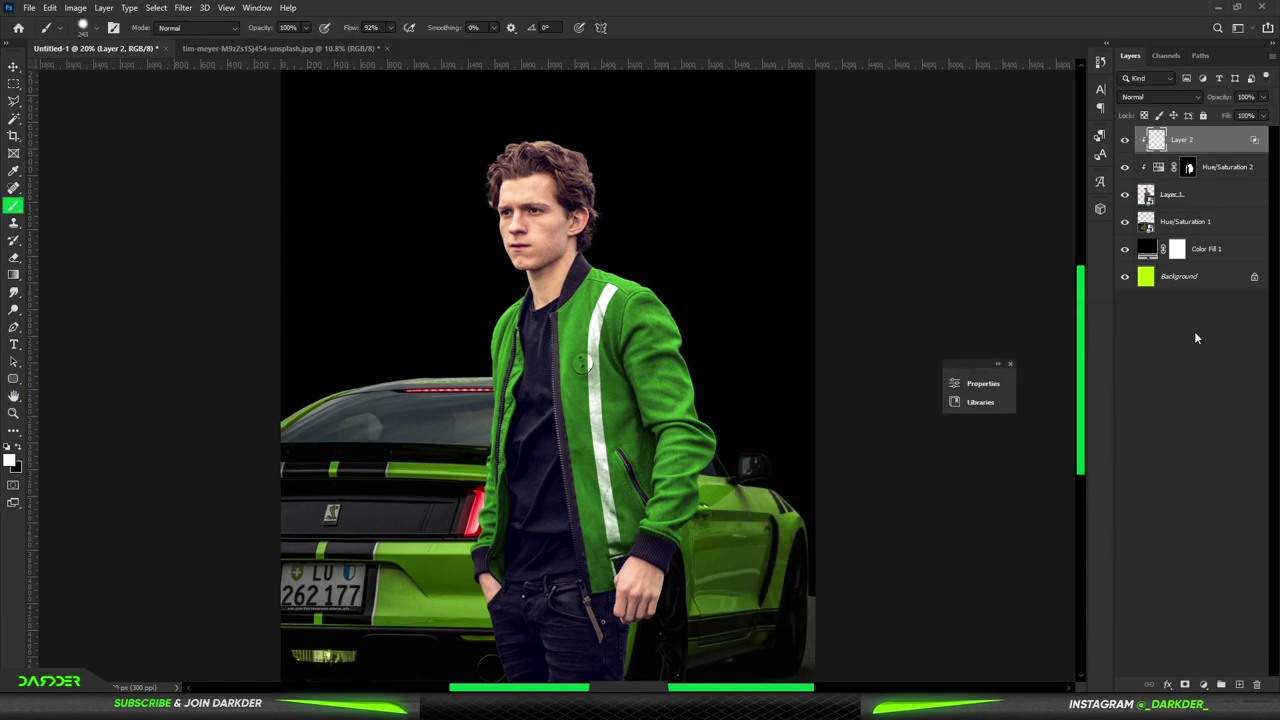
left_click(1238, 685)
Step: Draw a 225 px black-outlined circle over the car's rear
scroll(597, 330, "up", 3)
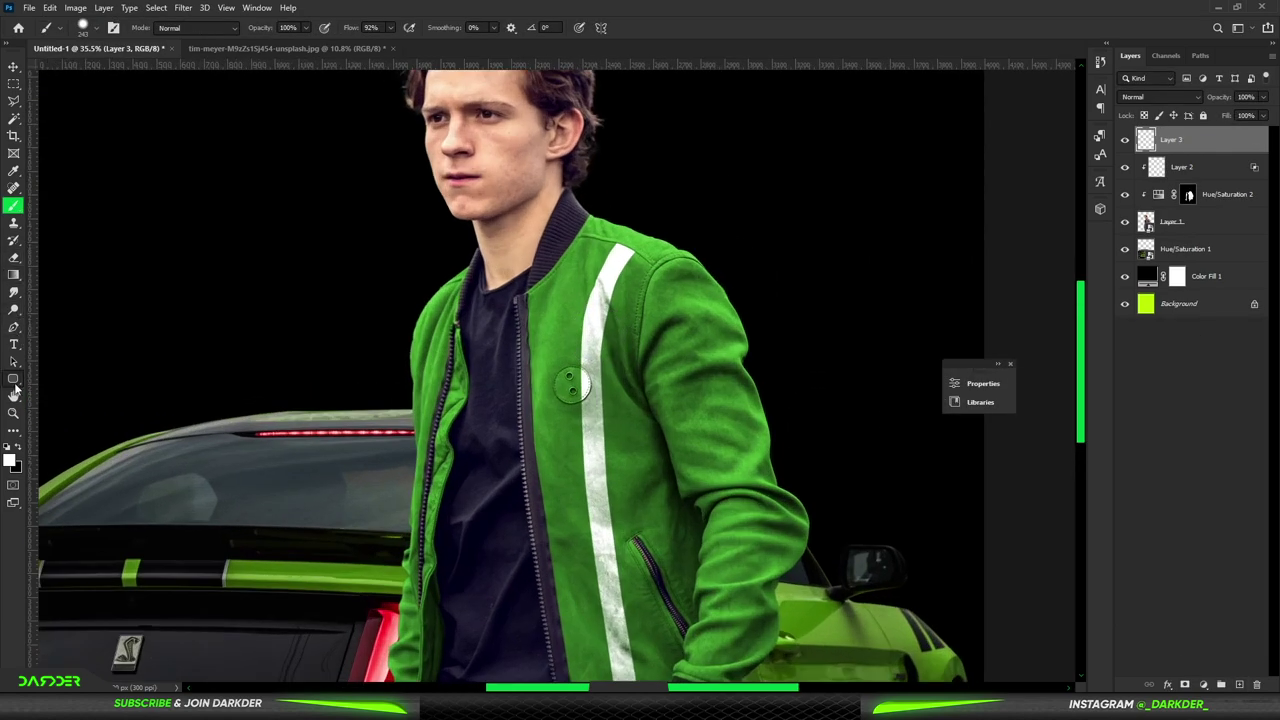
left_click(15, 380)
right_click(15, 380)
left_click(70, 405)
scroll(287, 454, "up", 3)
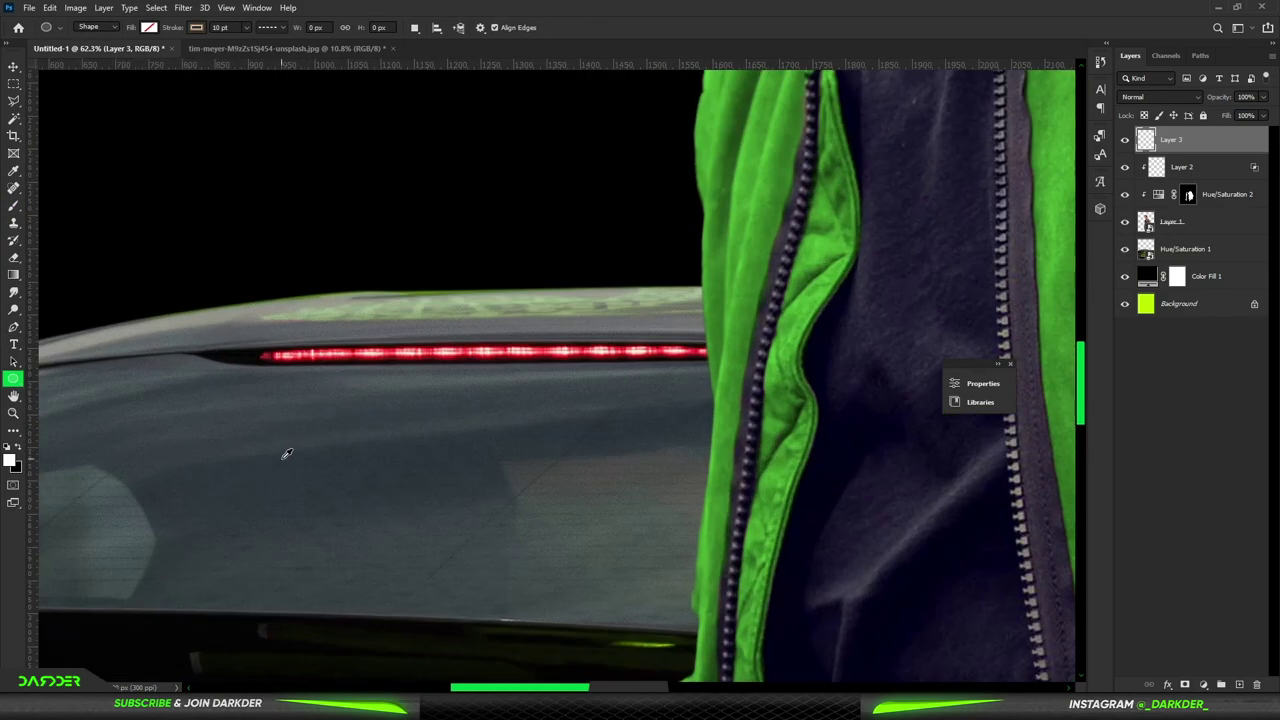
left_click_drag(518, 575, 518, 576)
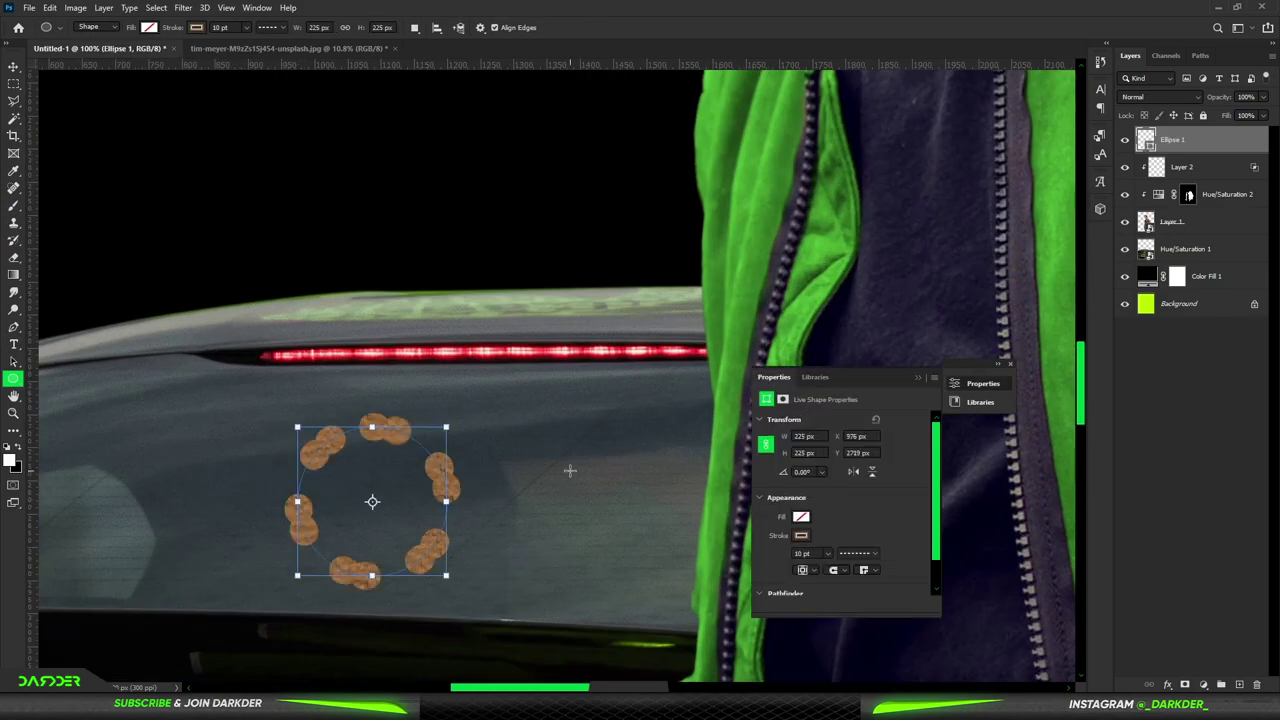
left_click(805, 536)
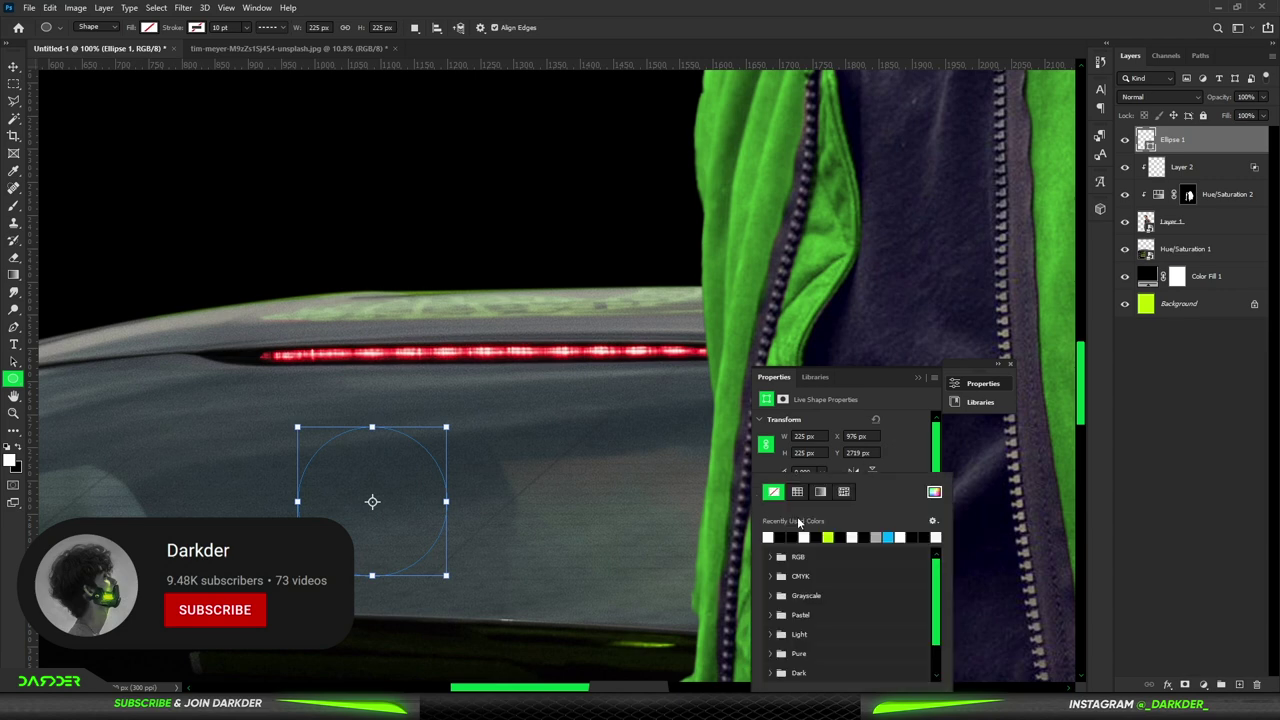
left_click(792, 537)
key("Escape")
key("v")
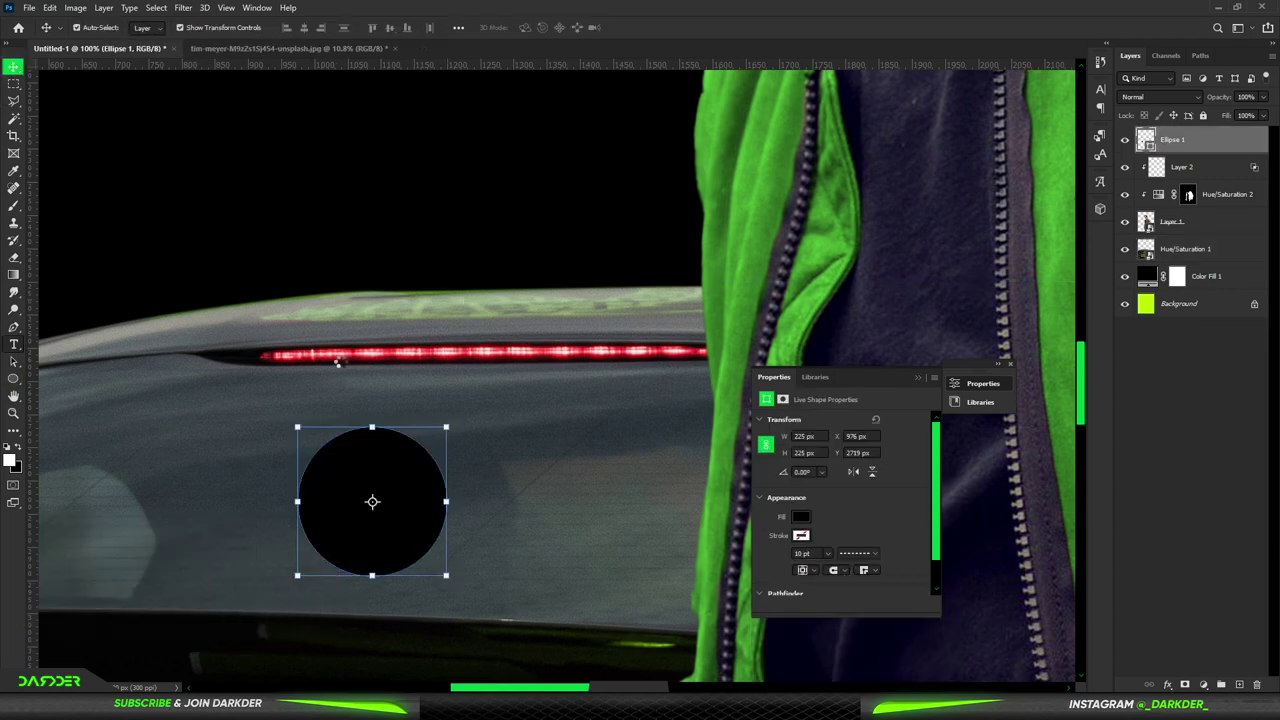
Step: Type a white "10" and scale it to fit inside the circle
key("t")
left_click(340, 352)
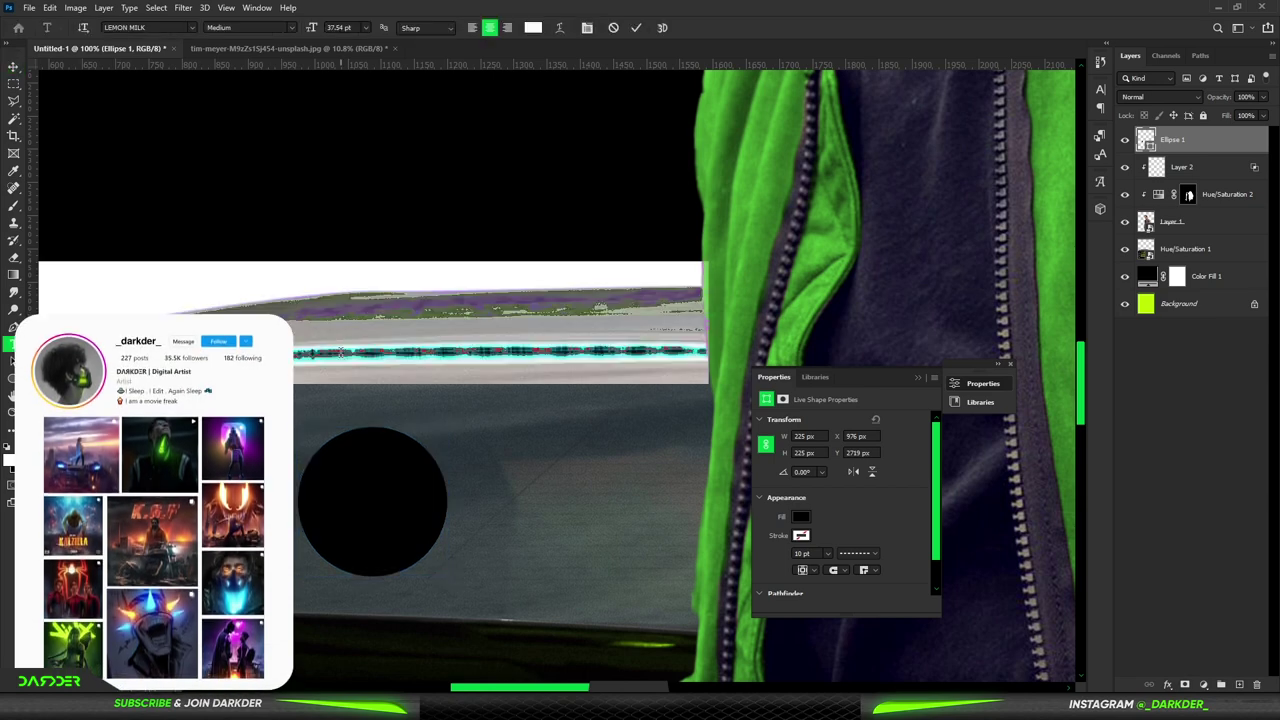
type("10")
left_click(12, 68)
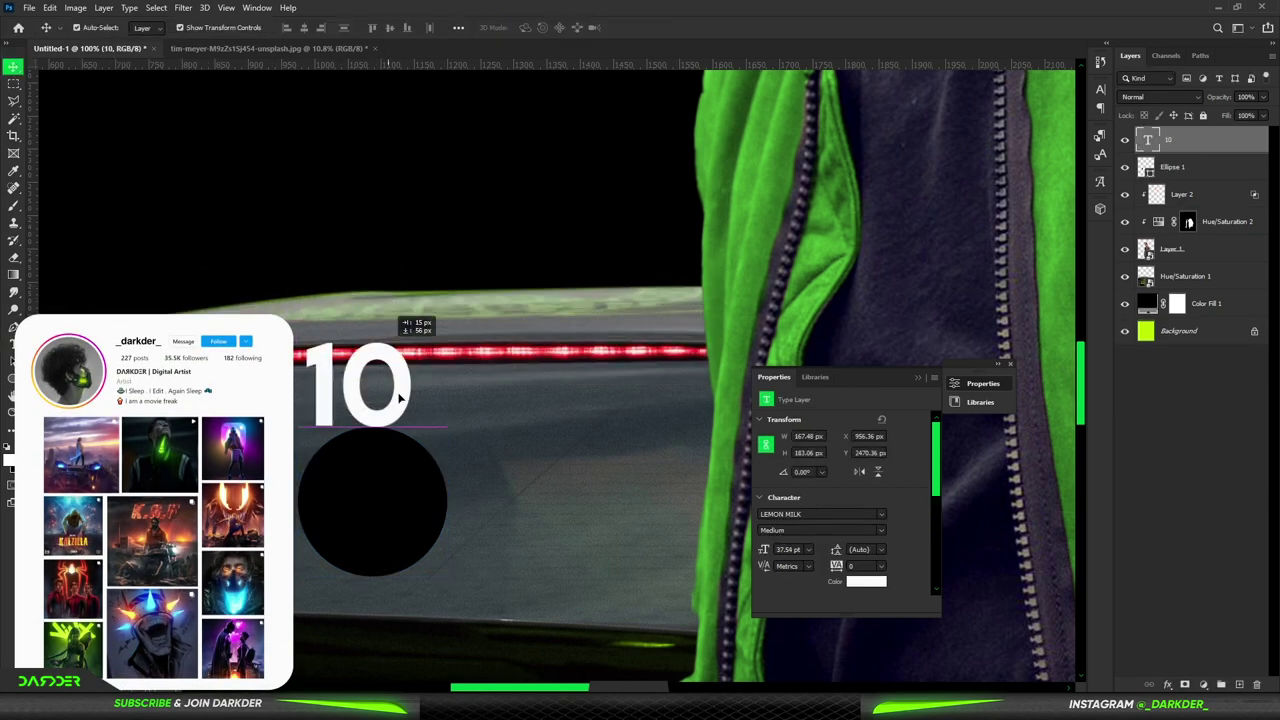
left_click_drag(345, 315, 375, 500)
key("ctrl+t")
left_click_drag(426, 451, 399, 484)
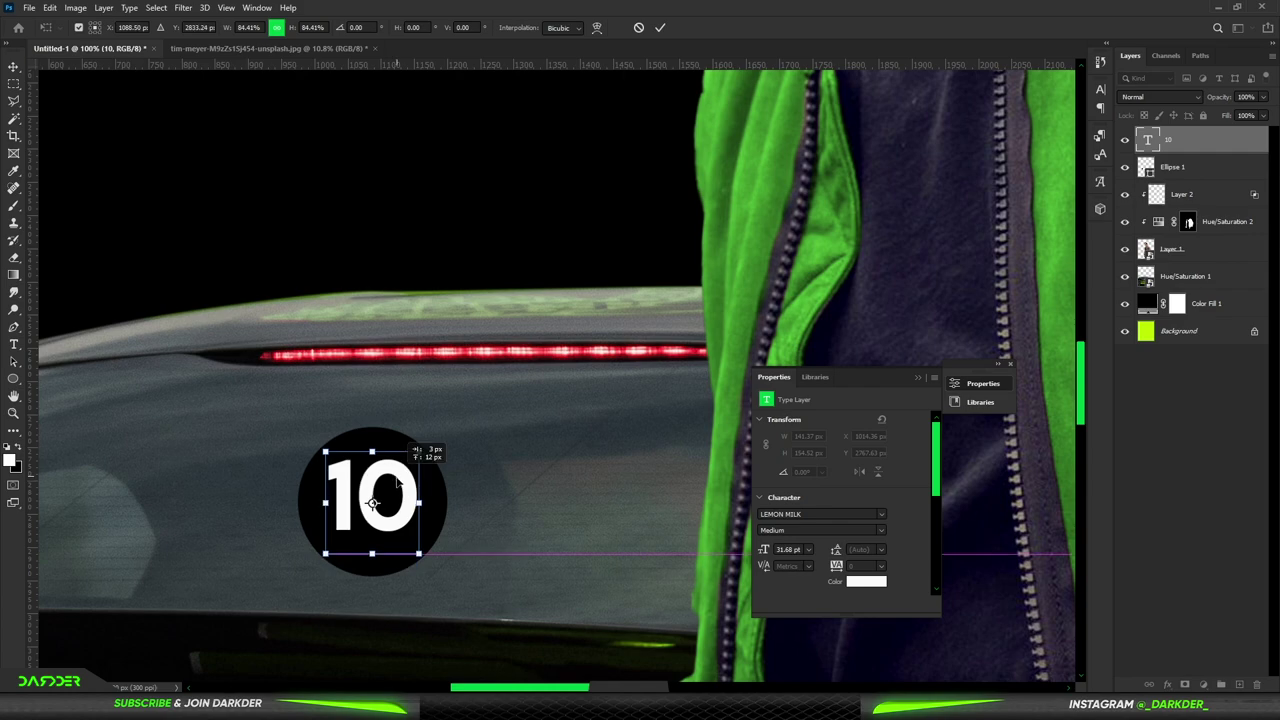
left_click(1172, 167)
Step: Make the black circle and the 10 text slightly narrower
scroll(430, 520, "up", 2)
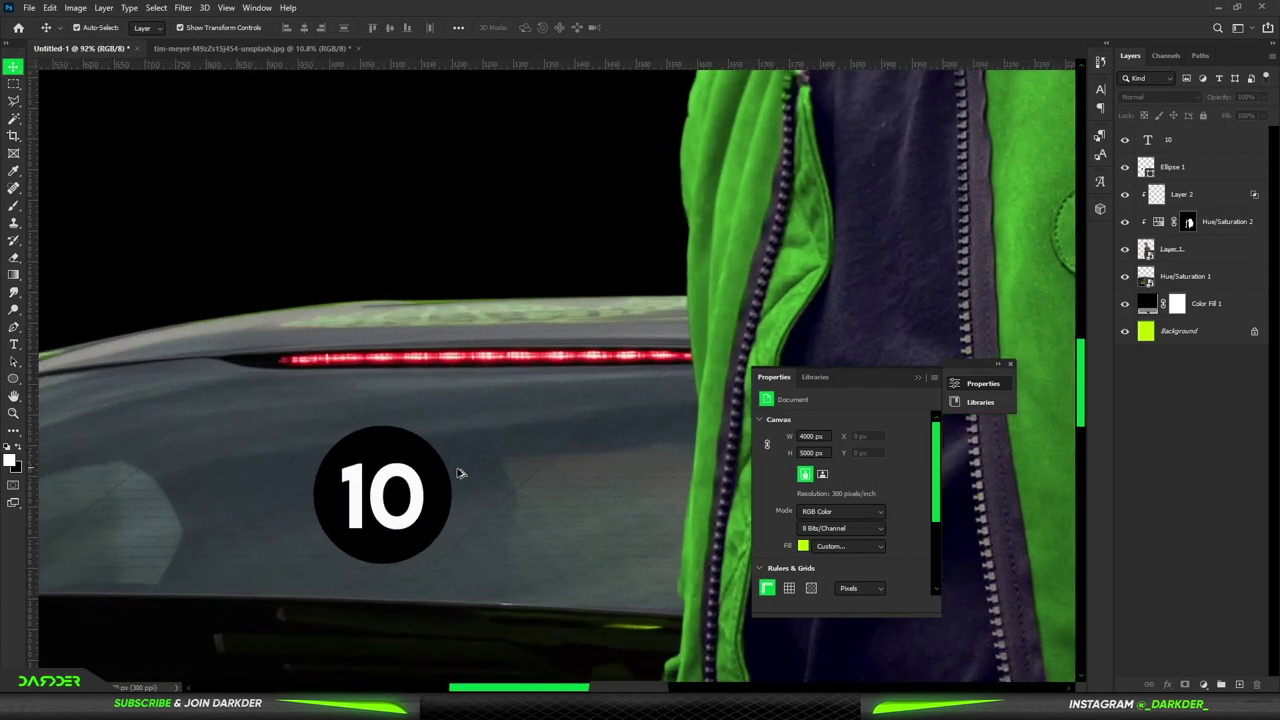
key("ctrl+t")
left_click_drag(454, 499, 445, 500)
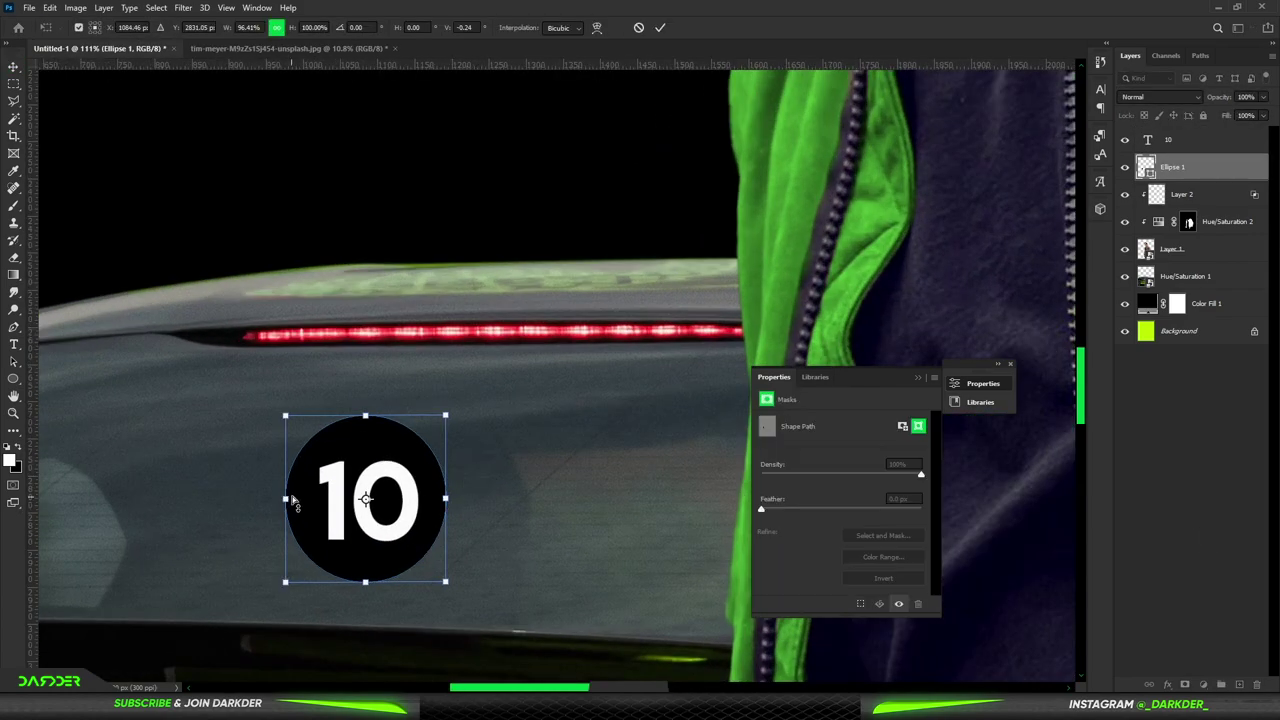
key("Return")
left_click(1170, 140)
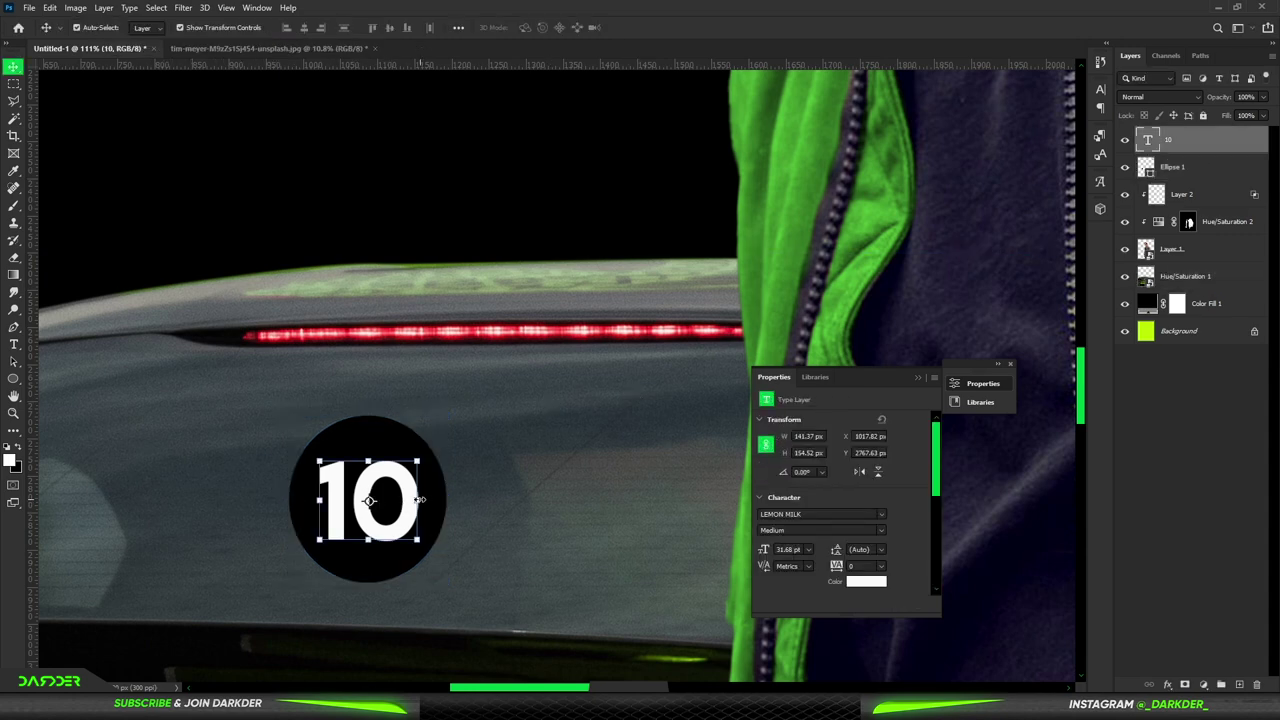
key("ctrl+t")
left_click_drag(414, 508, 407, 496)
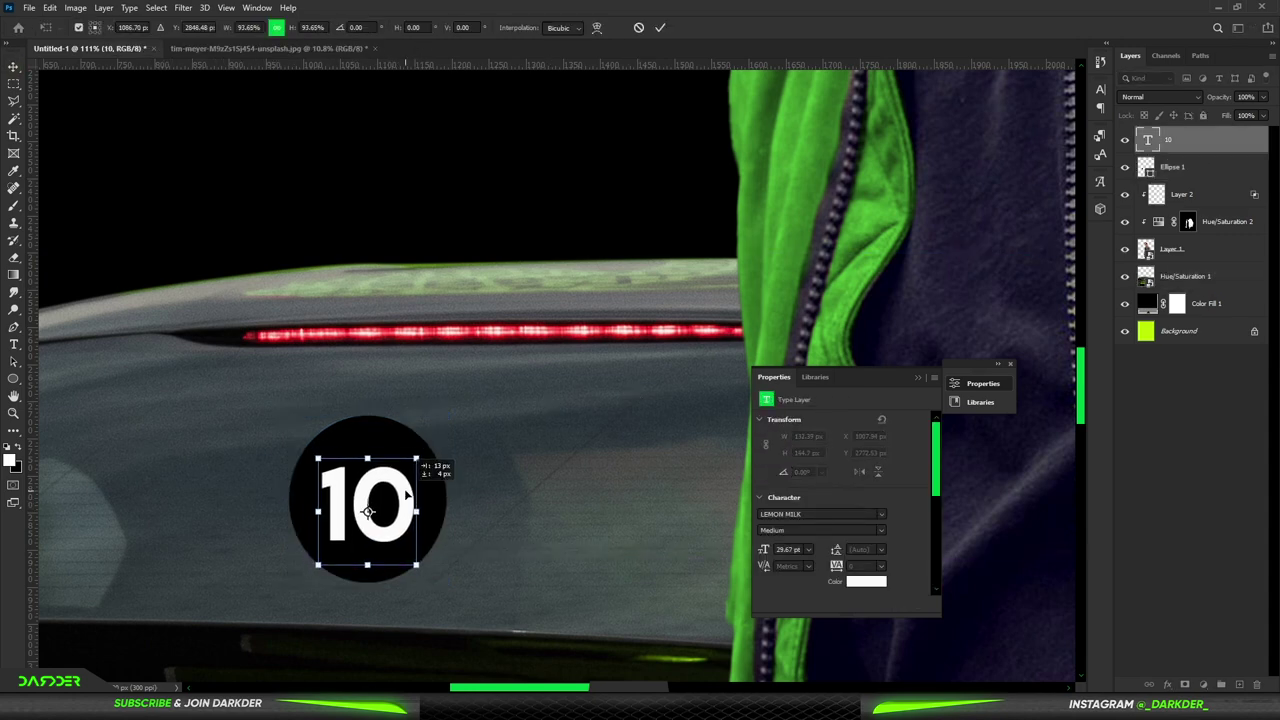
type("108")
key("Return")
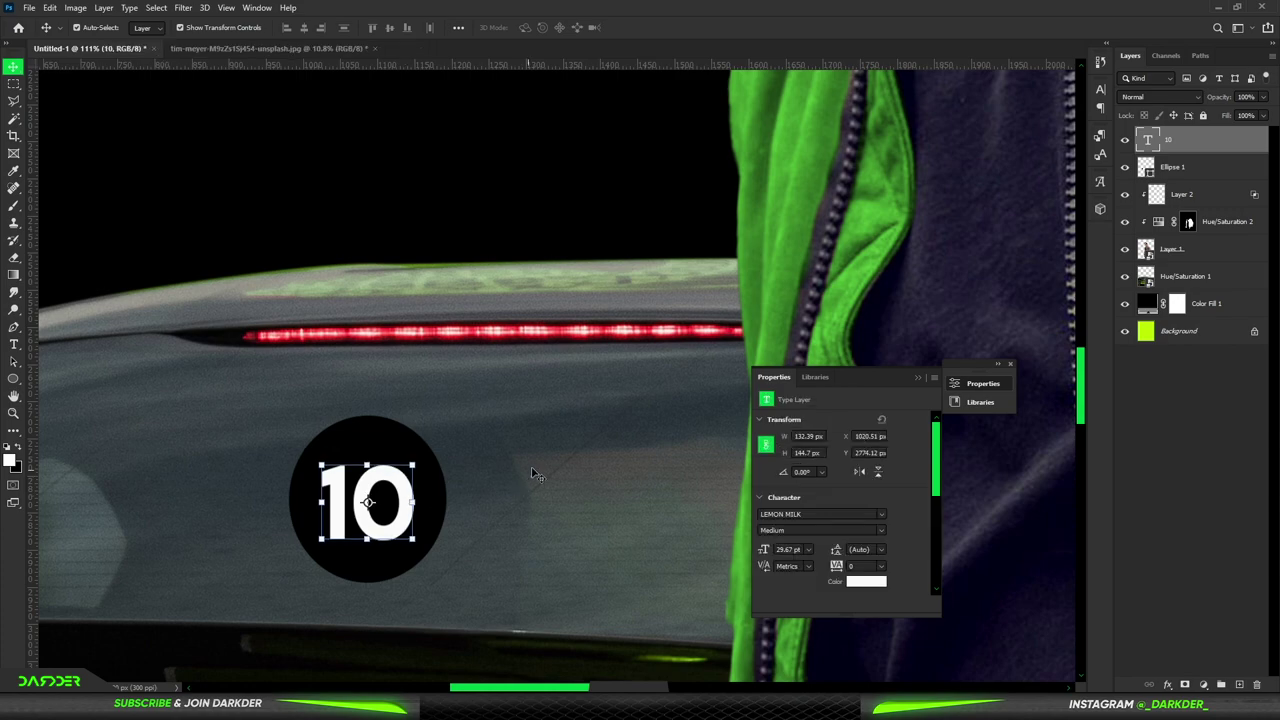
Step: Merge the 10 and circle layers into one smart object named 10
right_click(1224, 137)
left_click(1215, 167, "shift")
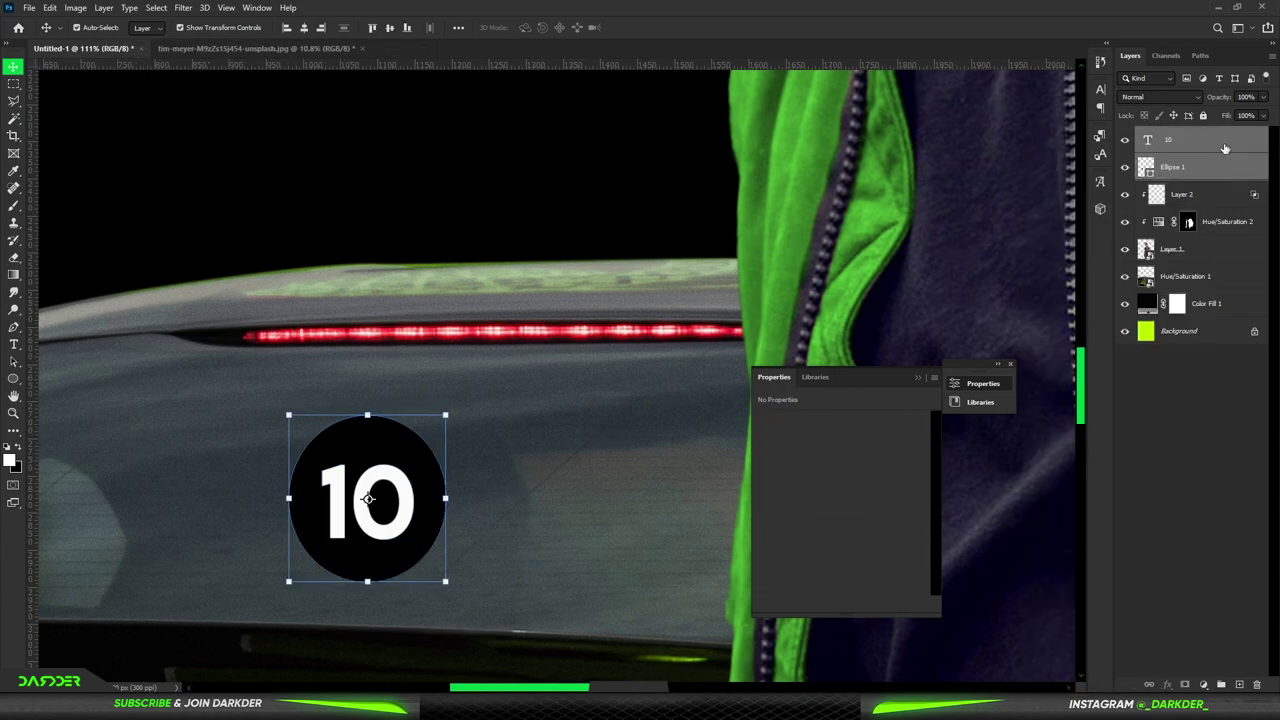
right_click(1224, 140)
left_click(1110, 309)
key("ctrl+0")
Step: Move the 10 badge onto the jacket's chest and narrow it over the round patch
left_click_drag(409, 471, 800, 338)
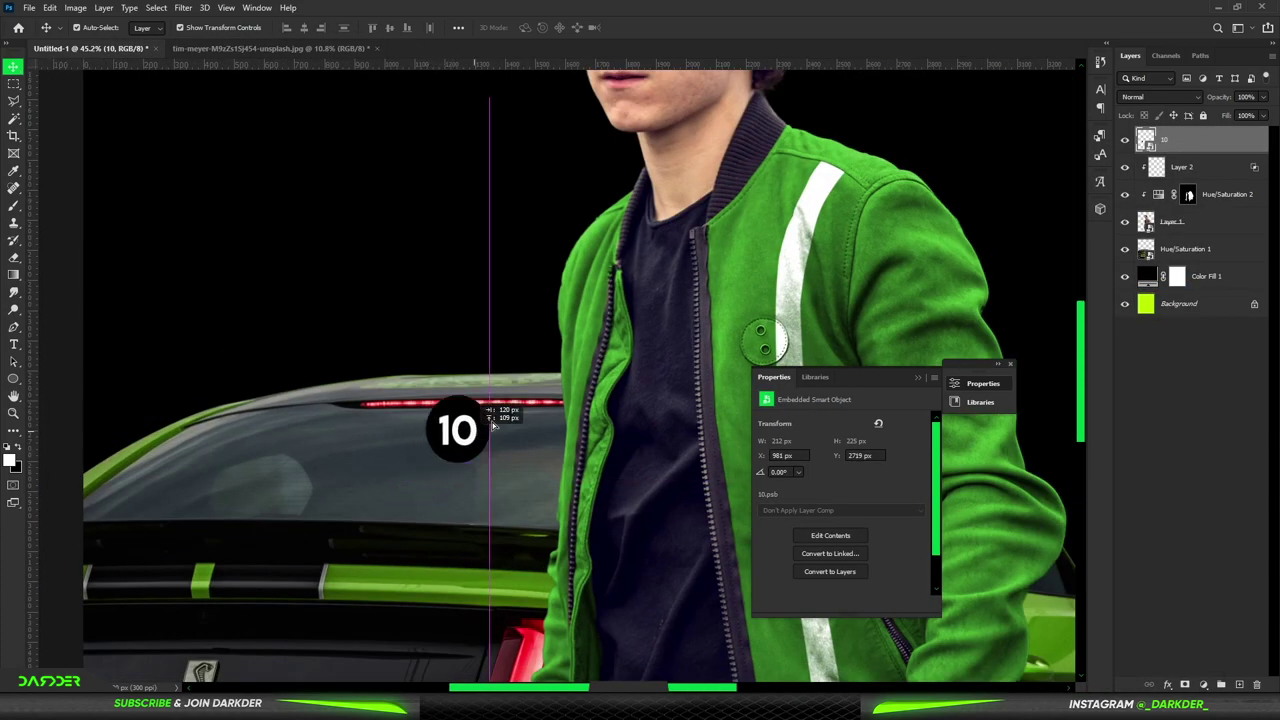
left_click(917, 377)
left_click(1234, 453)
scroll(1060, 450, "down", 3)
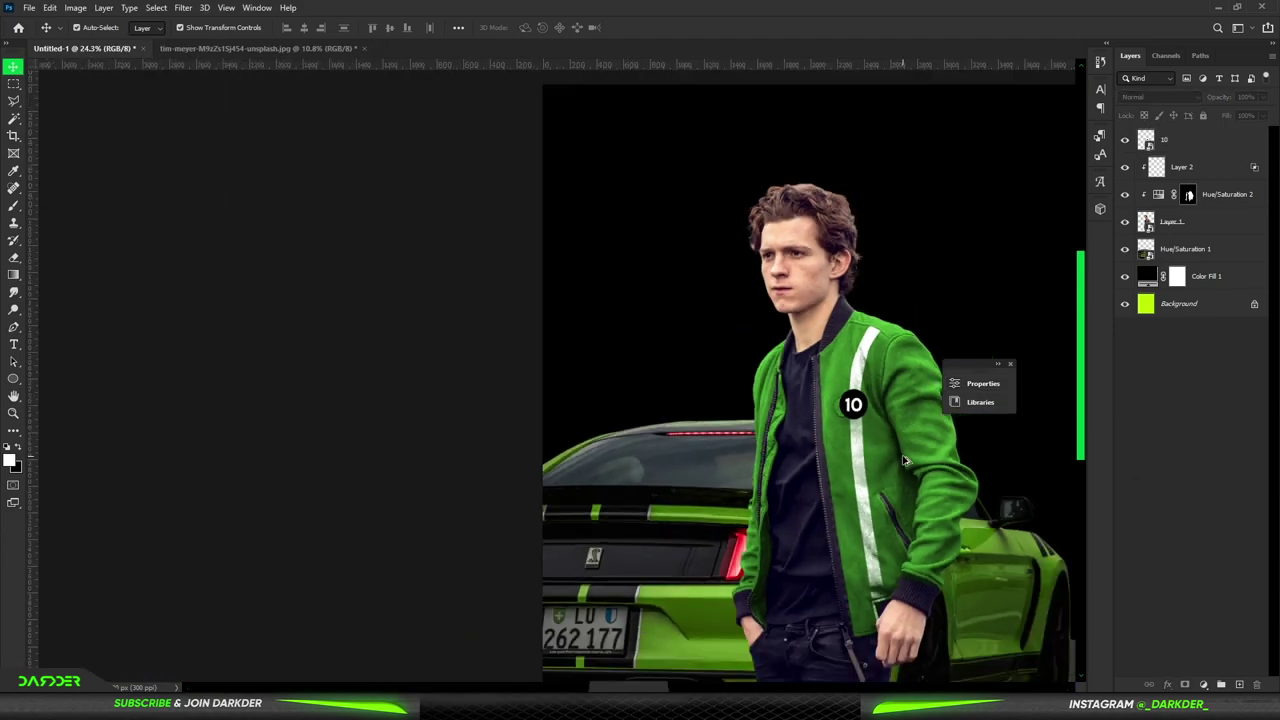
scroll(531, 329, "up", 6)
scroll(531, 329, "up", 2)
left_click(531, 329)
key("ctrl+t")
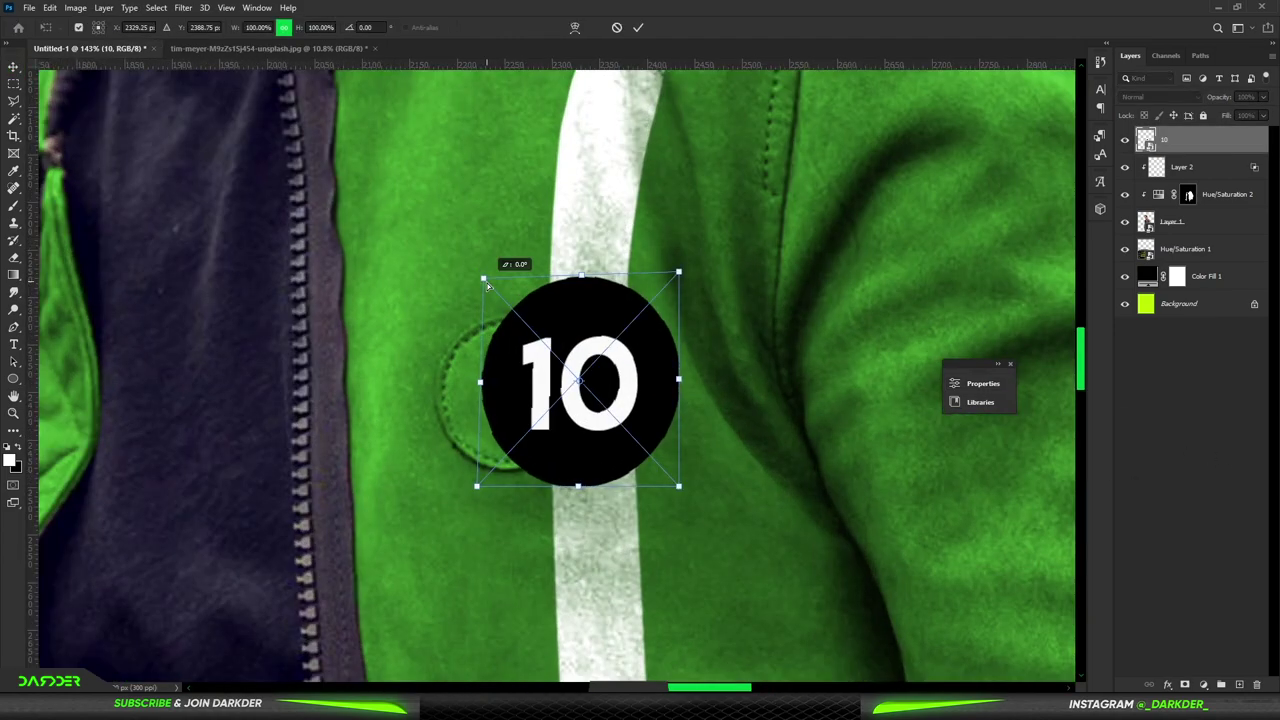
left_click_drag(478, 490, 488, 487)
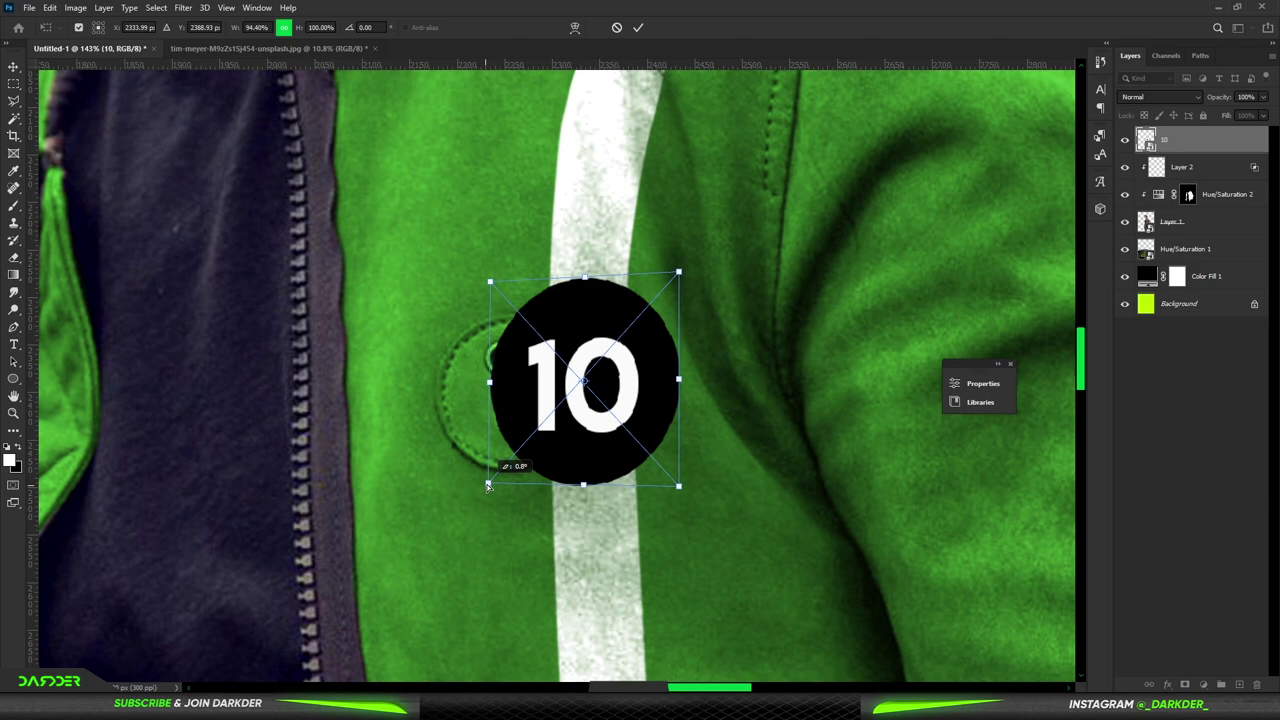
key("Return")
Step: Try blend modes and Blend If on the badge, then cancel back to Normal
left_click(1160, 96)
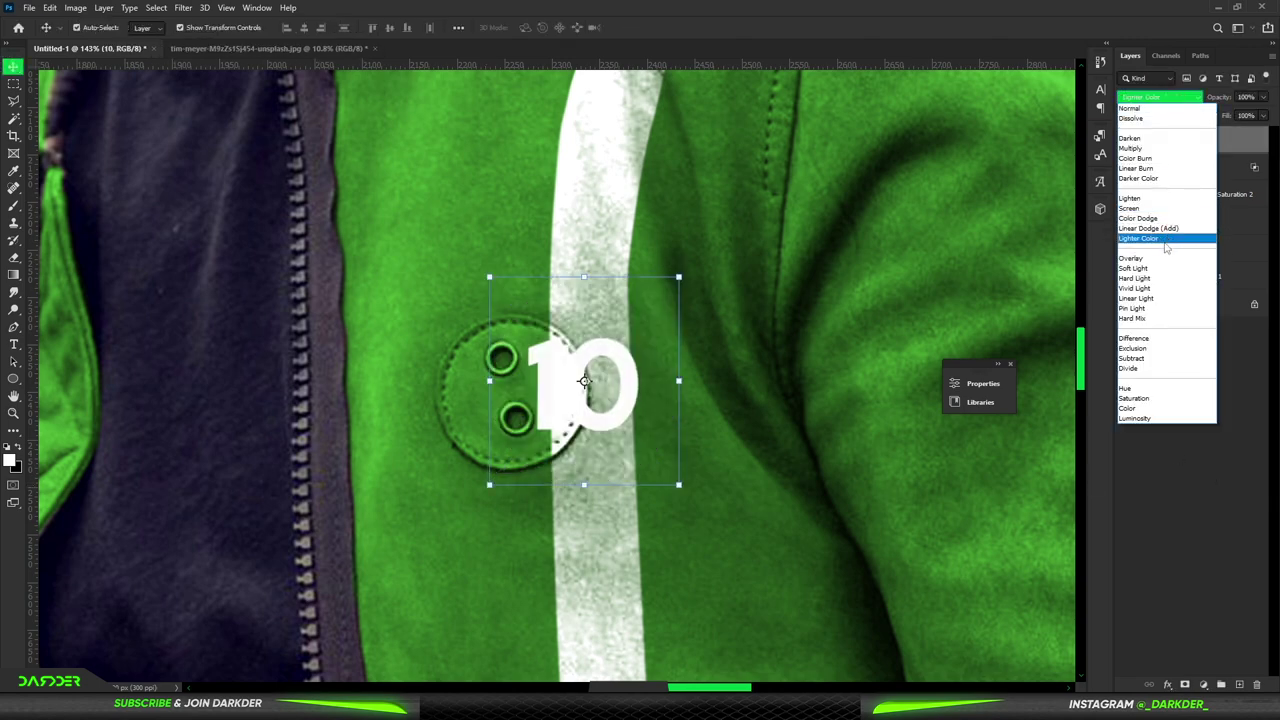
key("Escape")
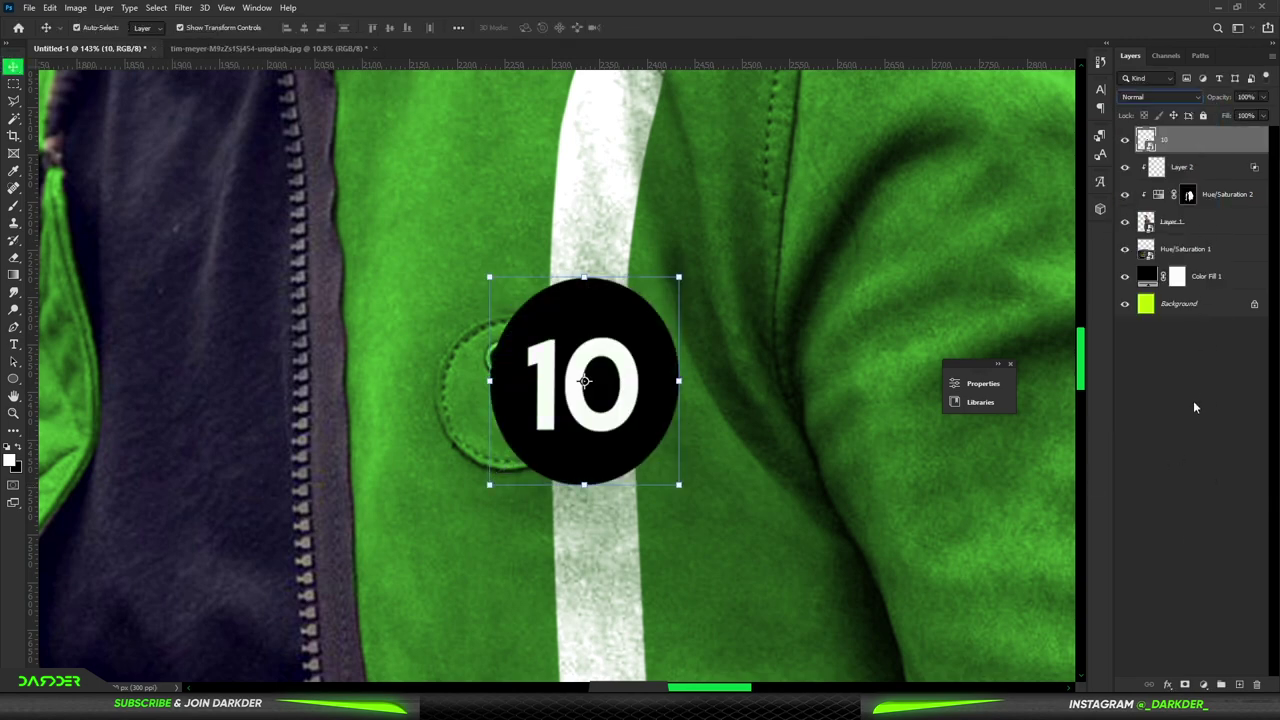
double_click(1223, 147)
mouse_move(953, 577)
left_mouse_down()
mouse_move(988, 576)
mouse_move(949, 578)
left_mouse_up()
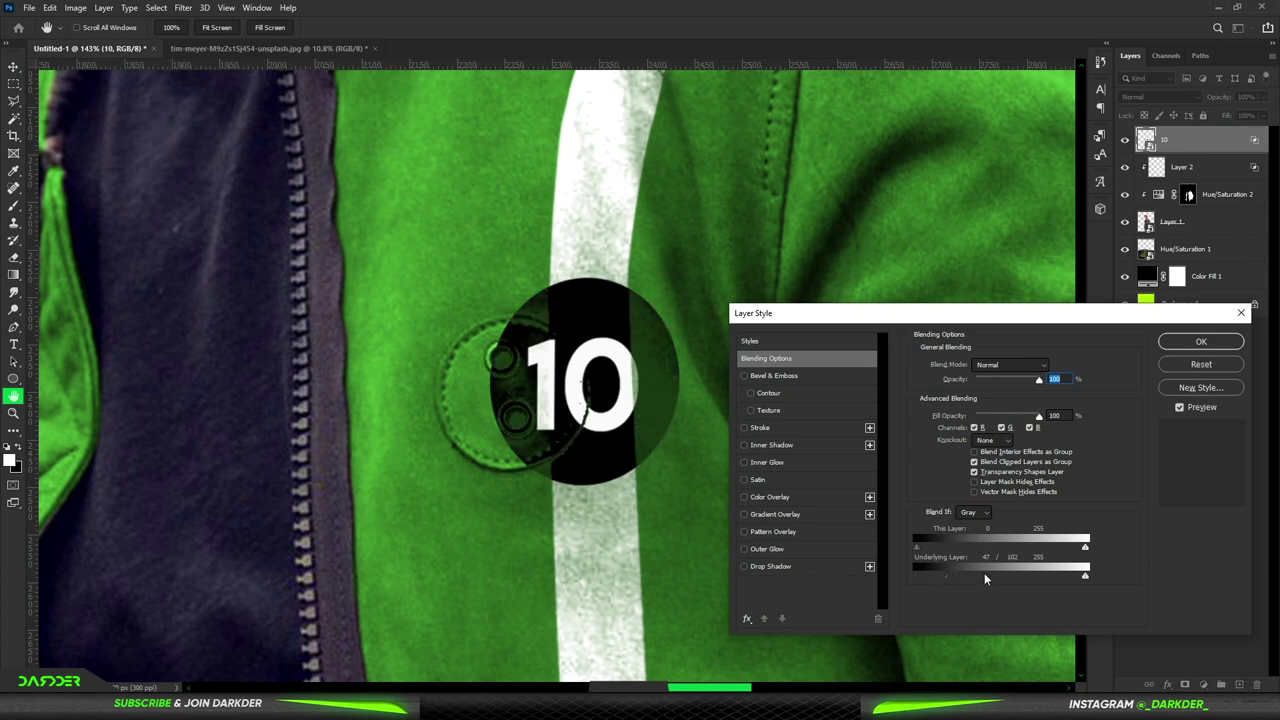
left_click(1197, 363)
Step: Trace the billboard photo's rooftops and statue outline with the Pen tool
scroll(684, 408, "down", 5)
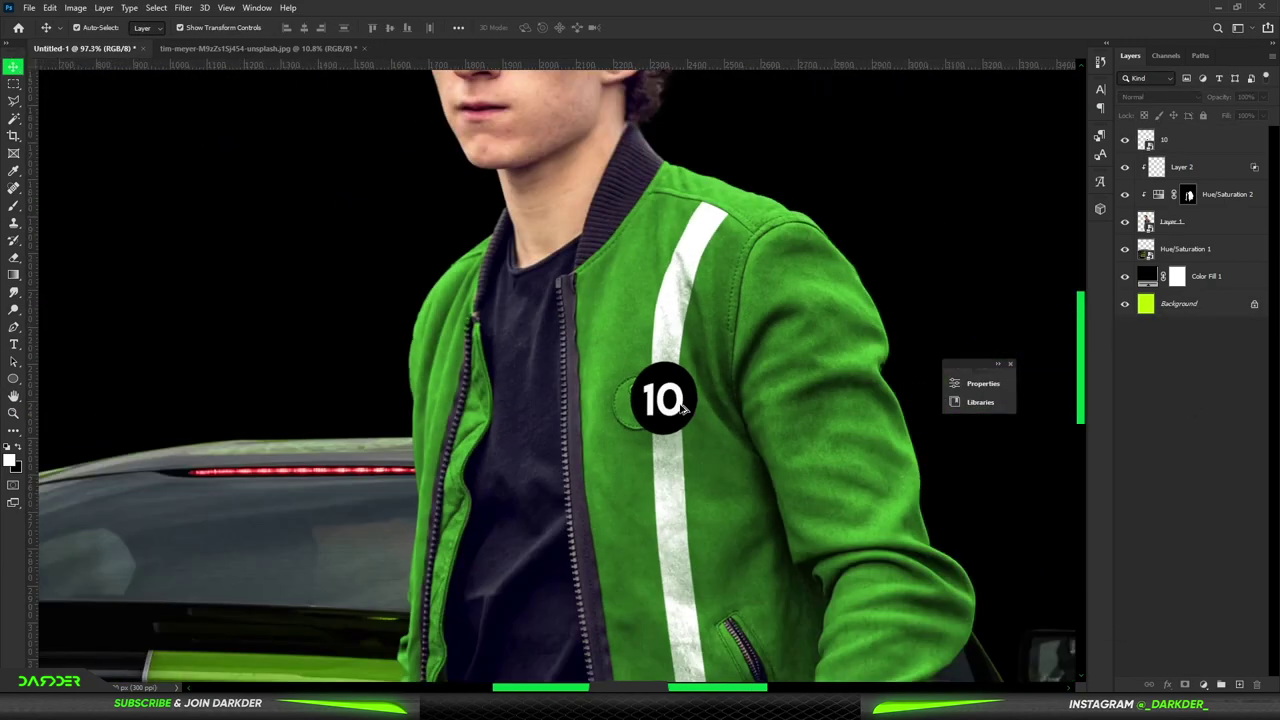
scroll(684, 408, "down", 3)
scroll(680, 470, "down", 2)
scroll(525, 447, "up", 1)
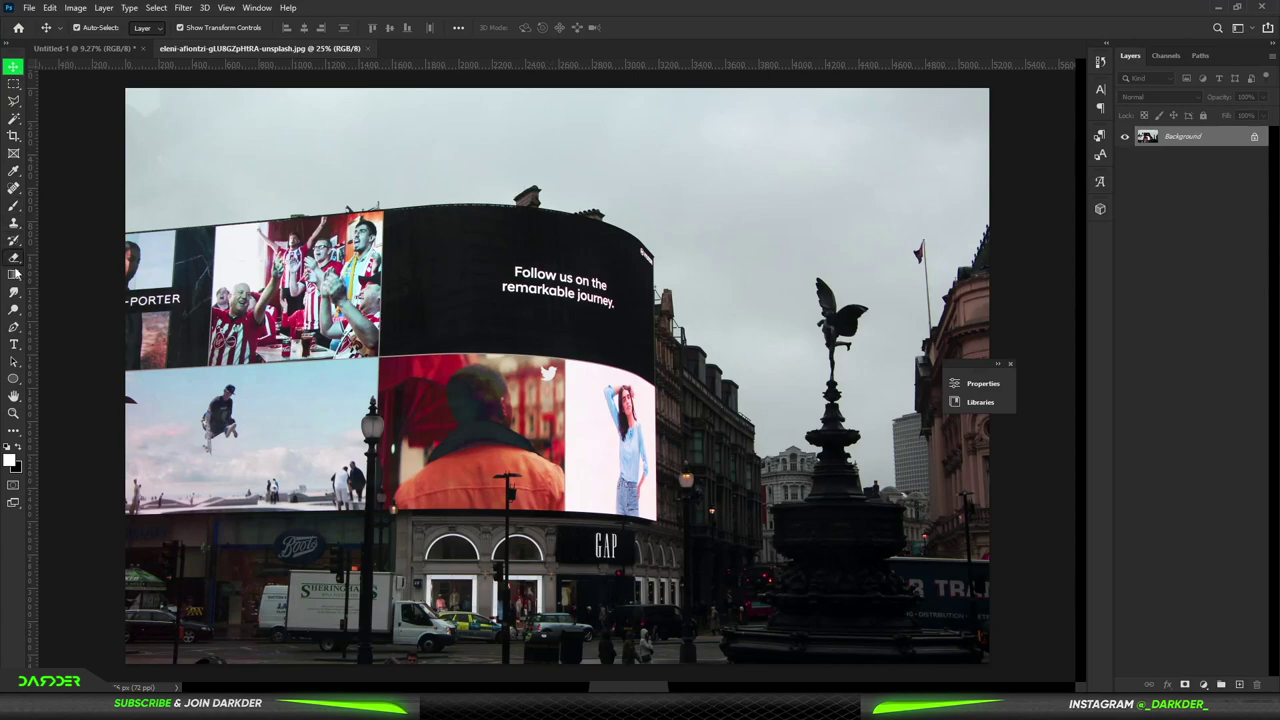
left_click(15, 330)
scroll(114, 218, "up", 3)
scroll(114, 218, "up", 2)
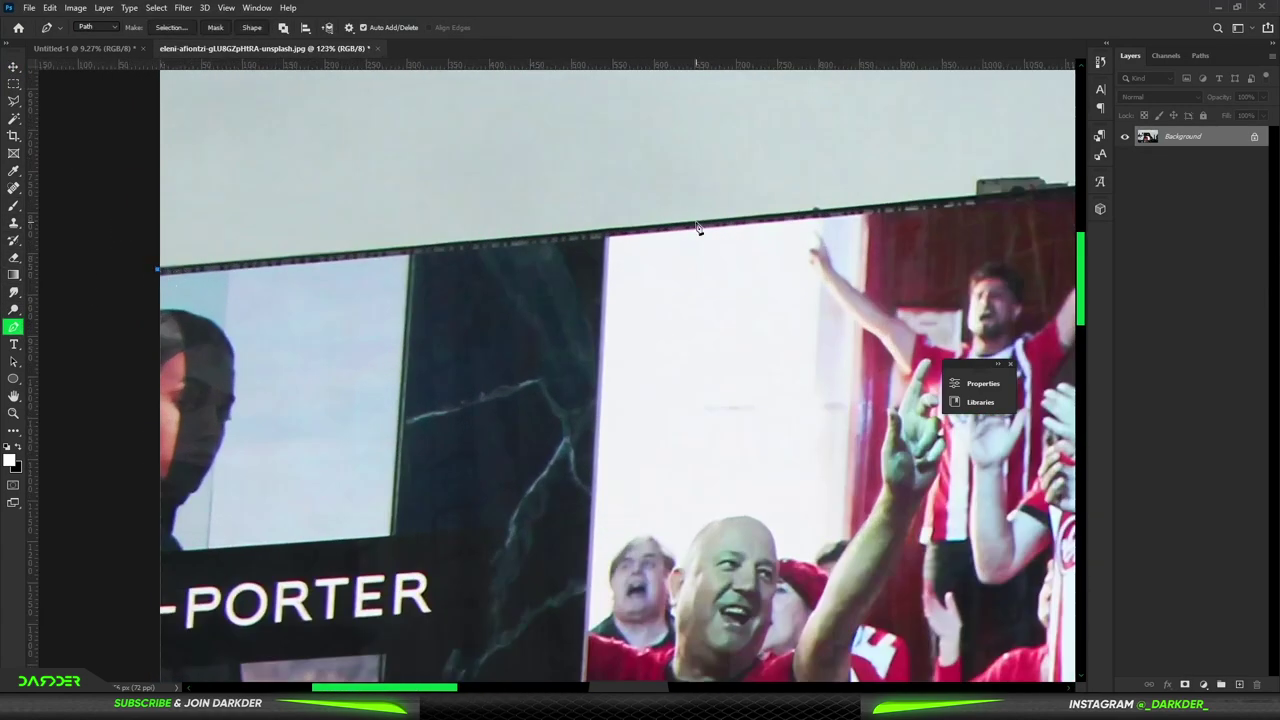
scroll(698, 228, "right", 5)
scroll(457, 327, "up", 3)
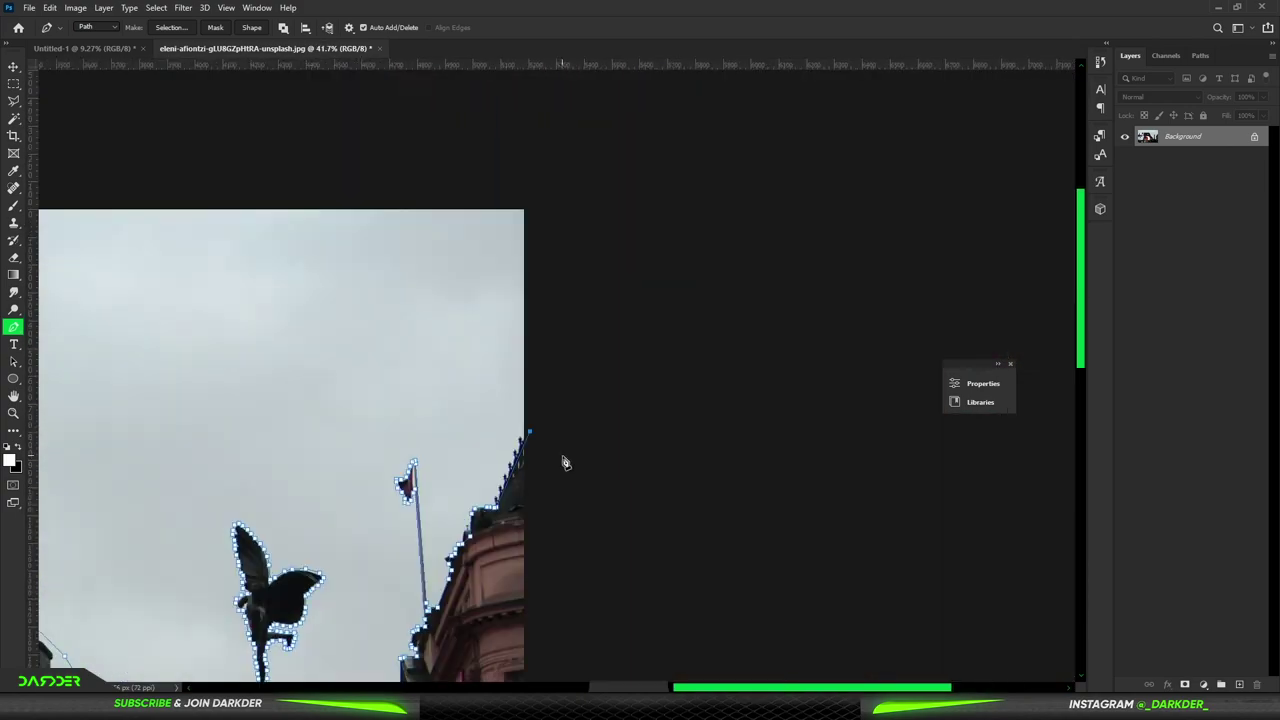
Step: Convert the traced sky path into a selection with Make Selection
right_click(575, 435)
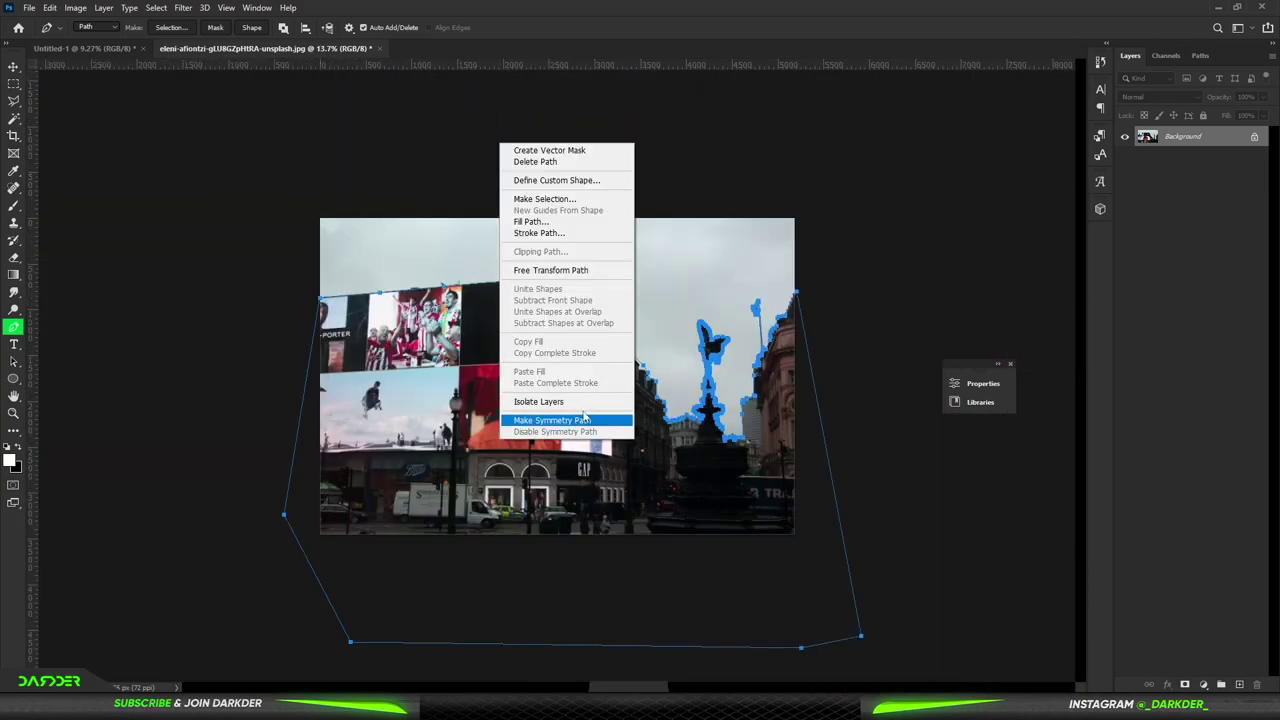
left_click(556, 200)
left_click(709, 189)
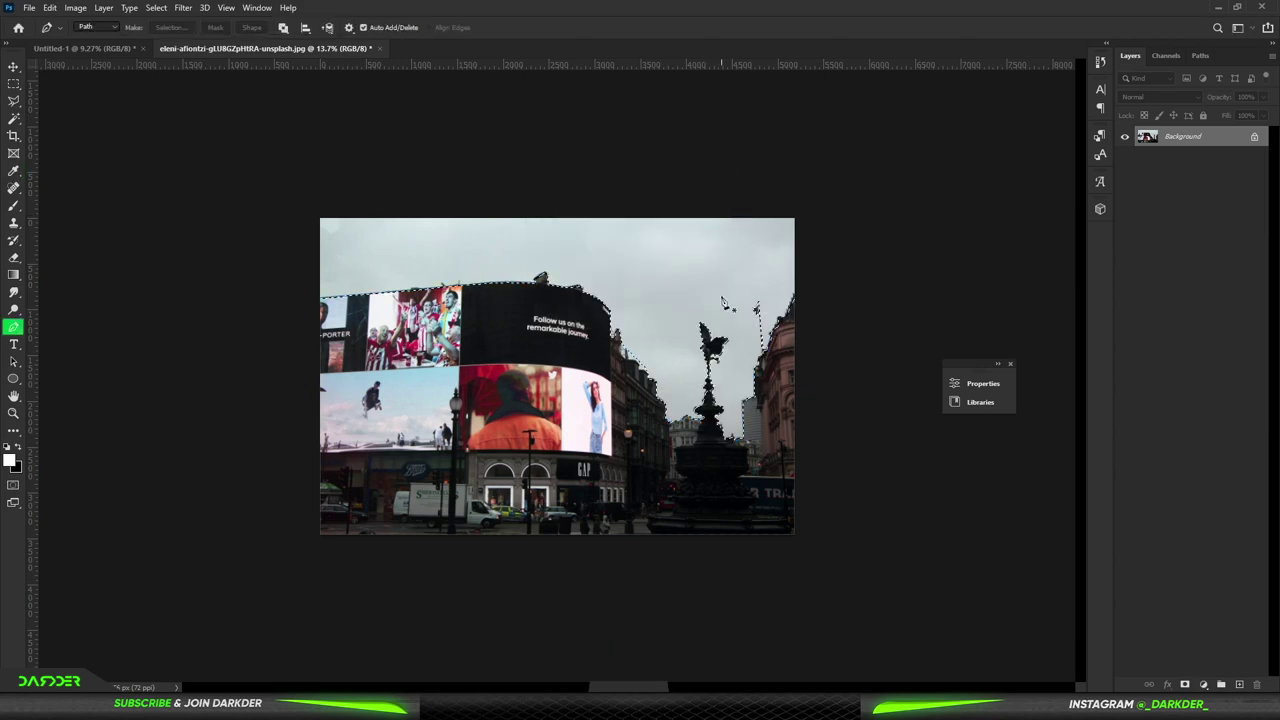
Step: Mask out the sky from the selection and add a red solid colour fill layer
left_click(1185, 684)
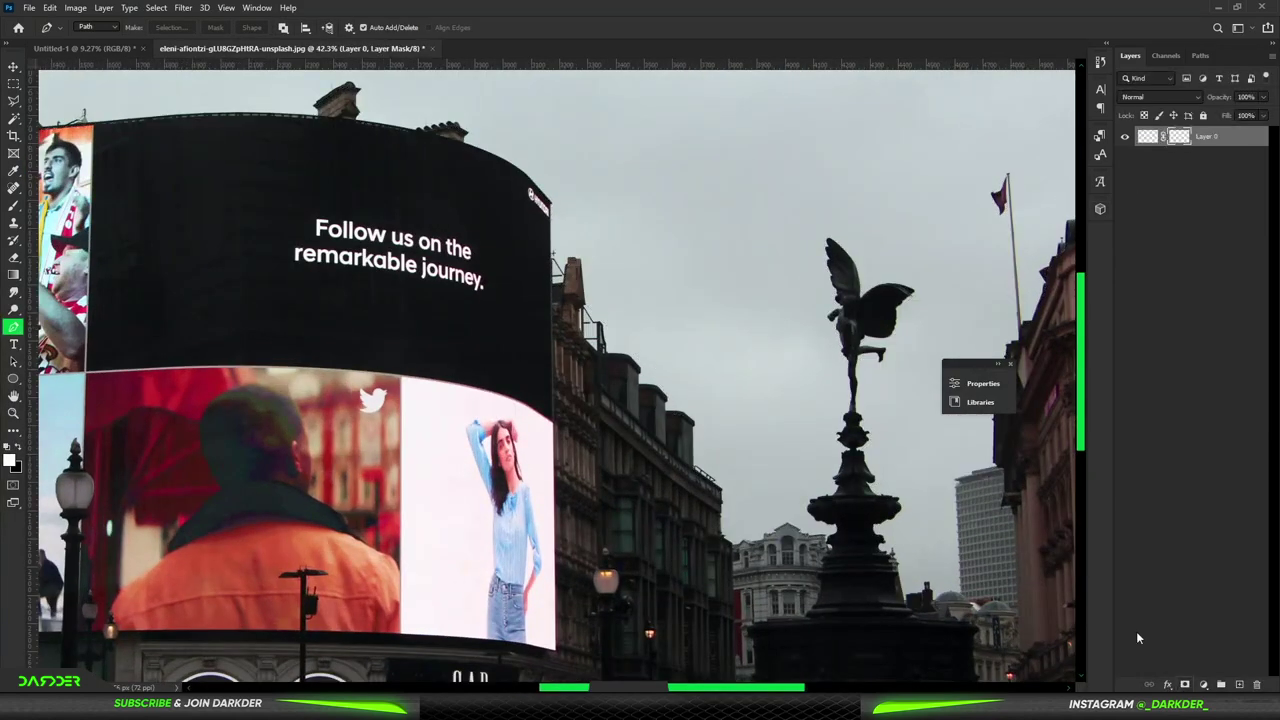
left_click(1203, 684)
left_click(1213, 446)
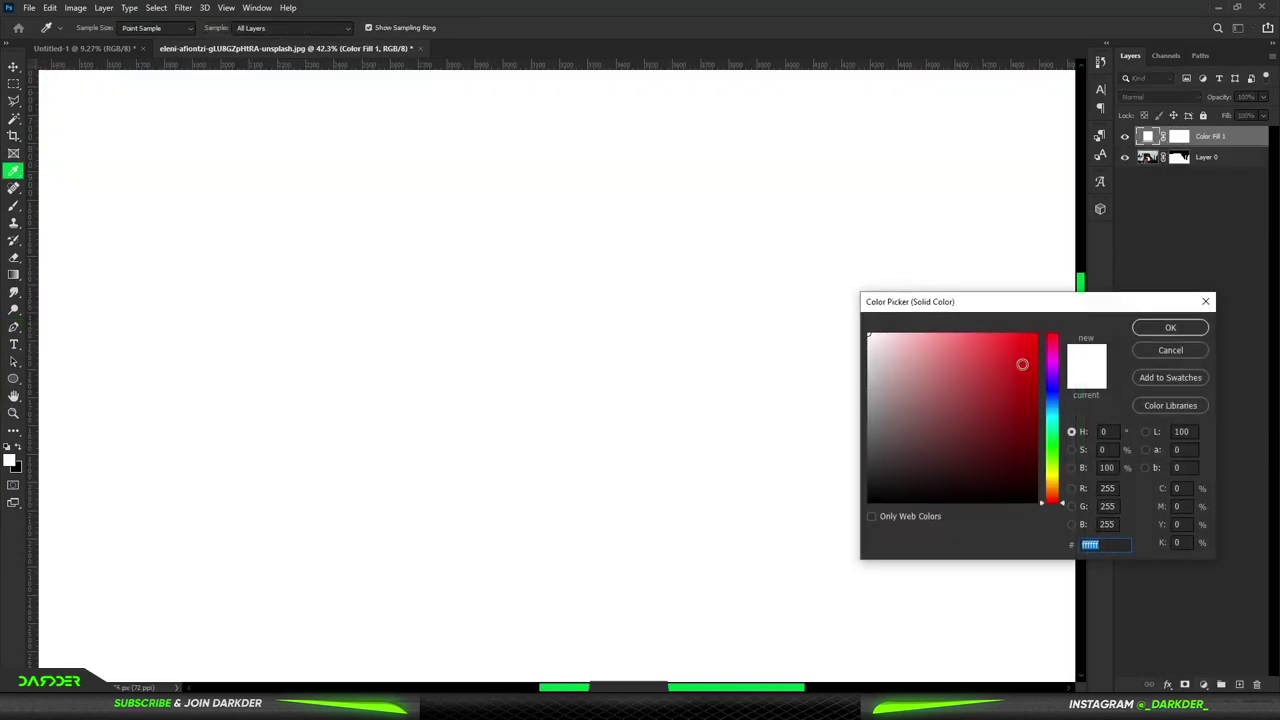
left_click(1035, 338)
left_click(1151, 328)
Step: Refine the photo's mask edges along the statue and flag in Select and Mask
left_click(1179, 136)
key("ctrl+alt+r")
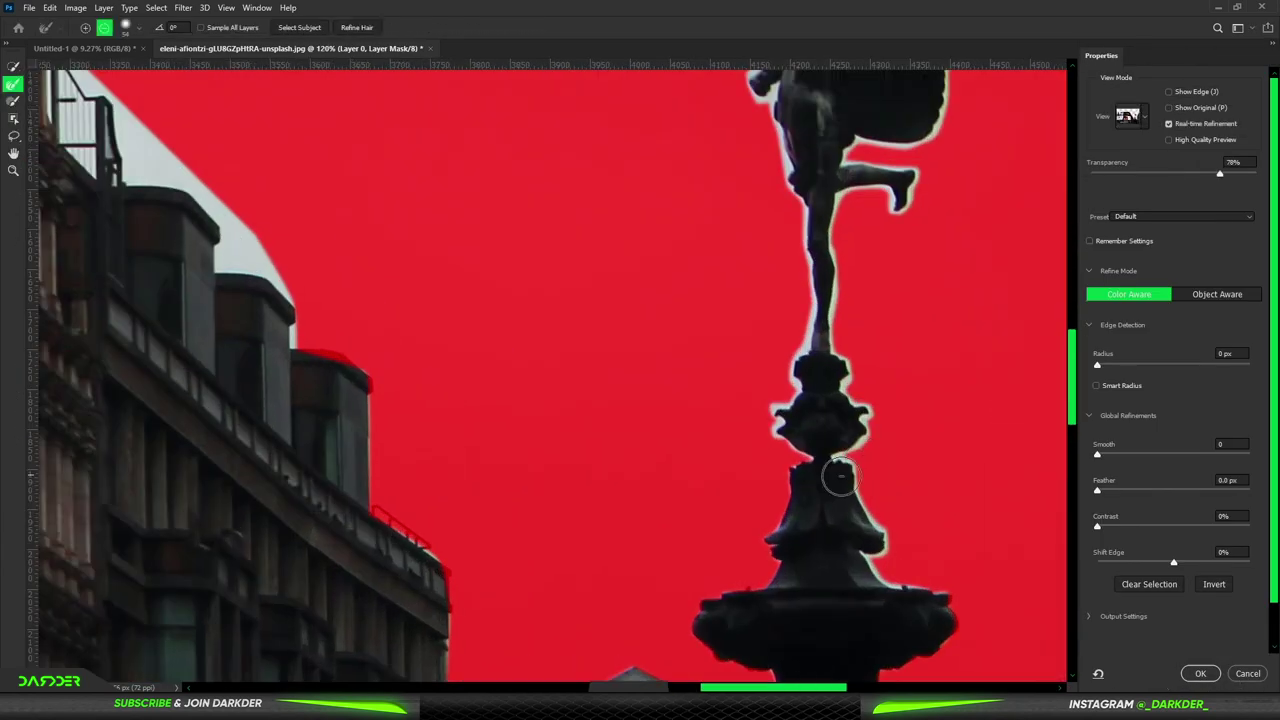
left_click_drag(812, 448, 812, 516)
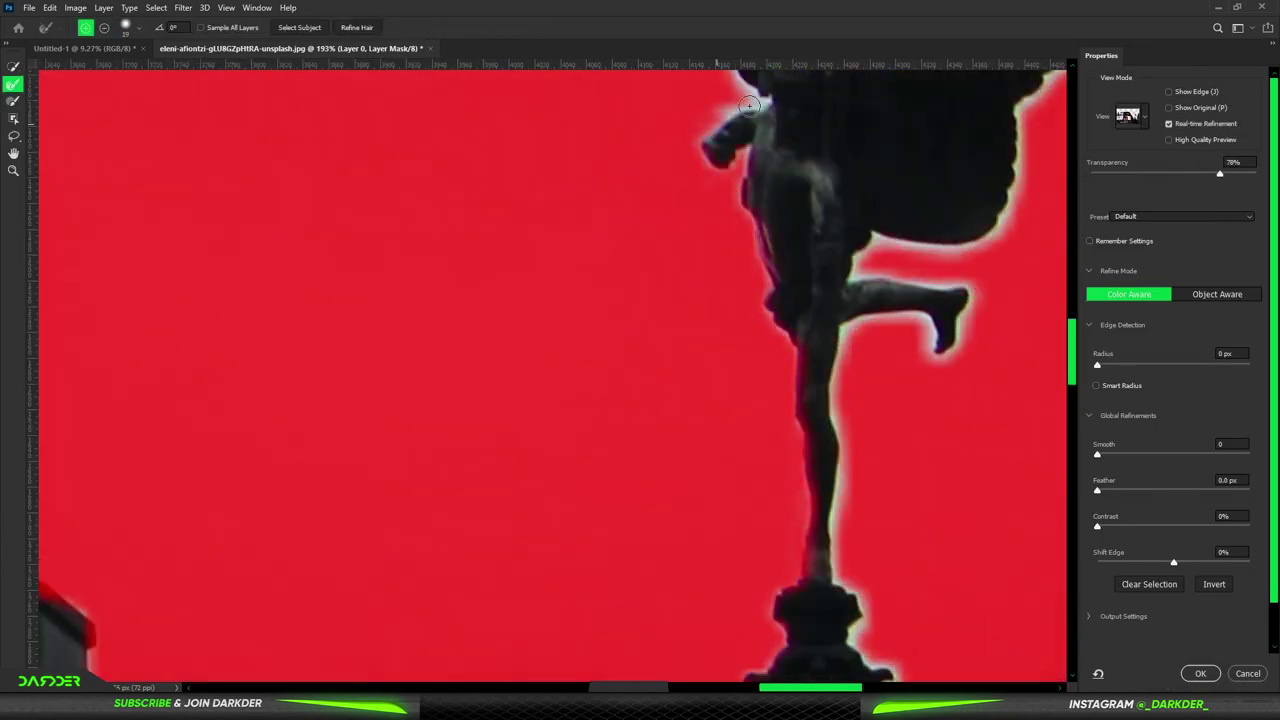
left_click_drag(748, 105, 738, 375)
mouse_move(763, 158)
left_mouse_down()
mouse_move(1062, 372)
mouse_move(828, 262)
mouse_move(740, 480)
mouse_move(597, 655)
mouse_move(782, 444)
left_mouse_up()
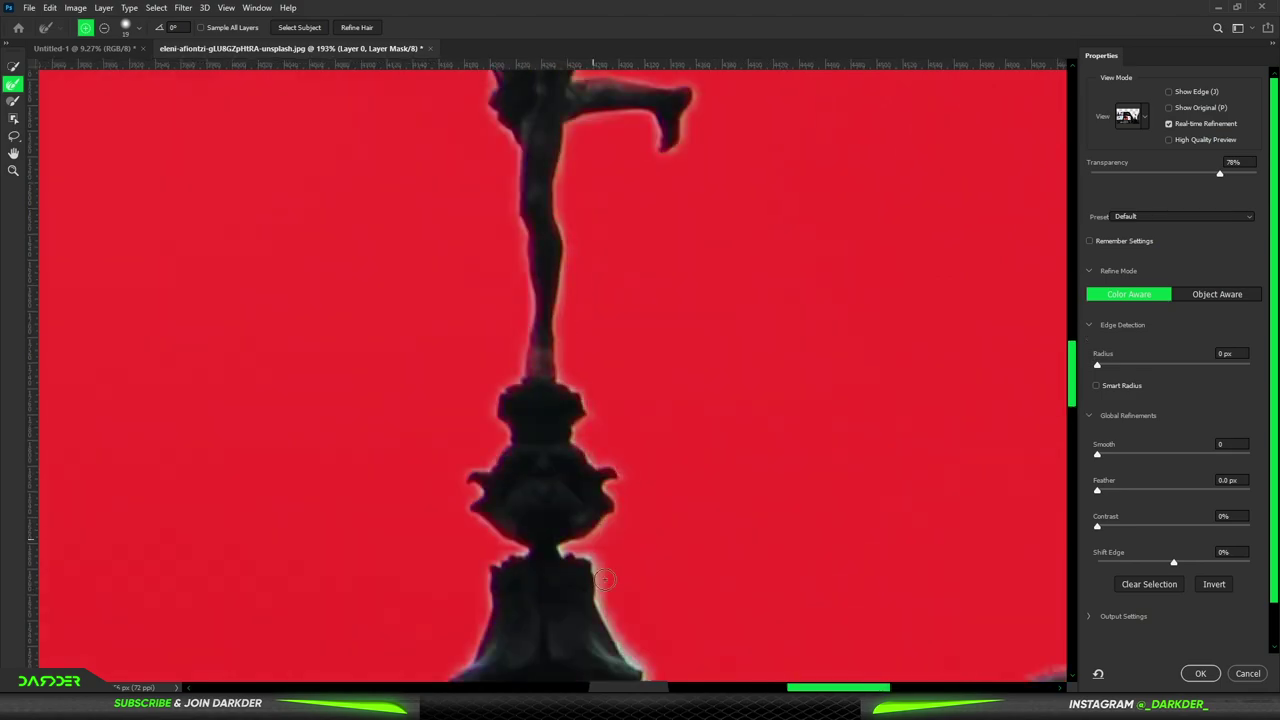
scroll(782, 444, "down", 3)
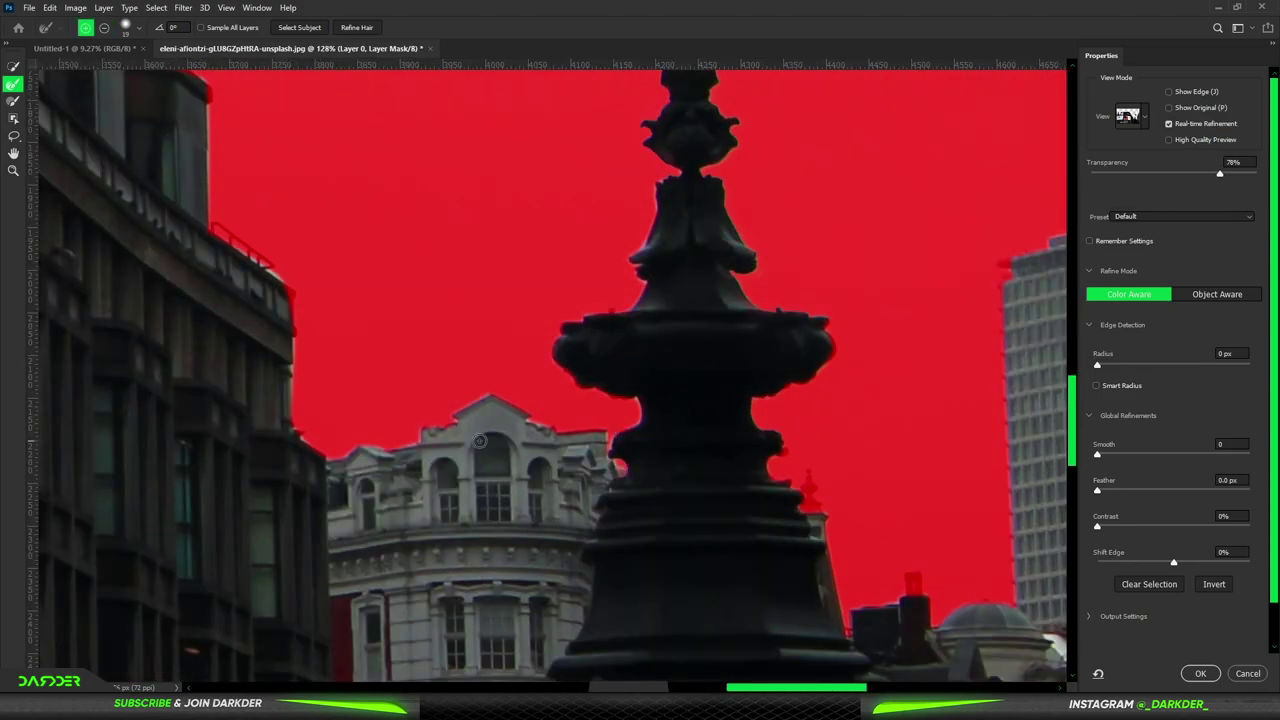
scroll(760, 350, "down", 3)
scroll(735, 287, "up", 5)
left_click_drag(735, 287, 757, 206)
scroll(757, 206, "down", 5)
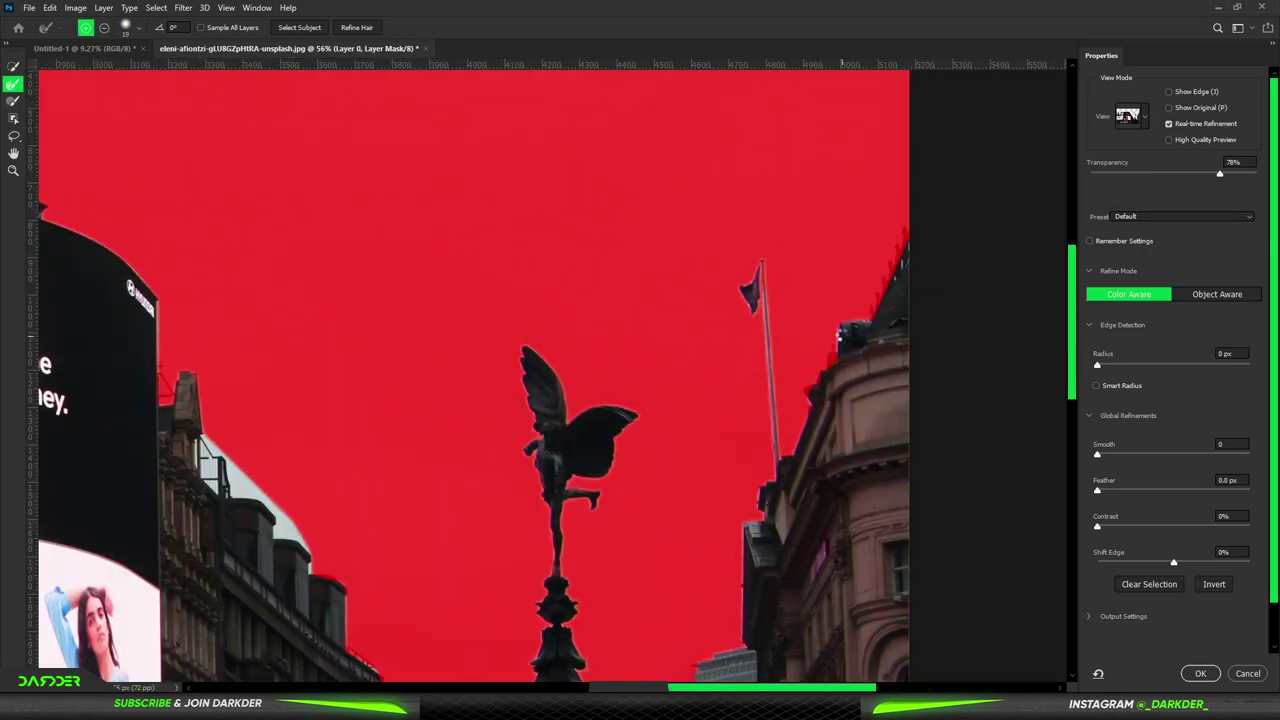
left_click(1200, 673)
Step: Reopen mask refinement and clean the mask along the building roof edge
right_click(1236, 144)
left_click(1180, 314)
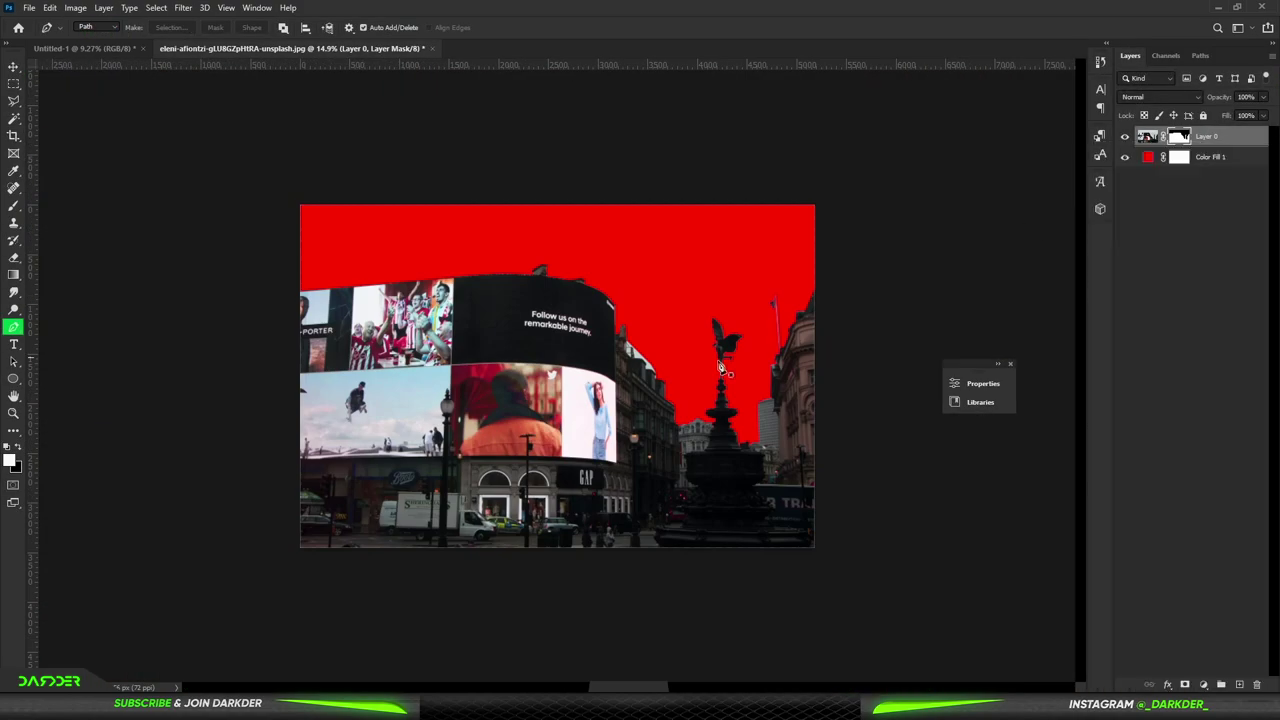
scroll(595, 340, "up", 2)
left_click_drag(595, 340, 543, 274)
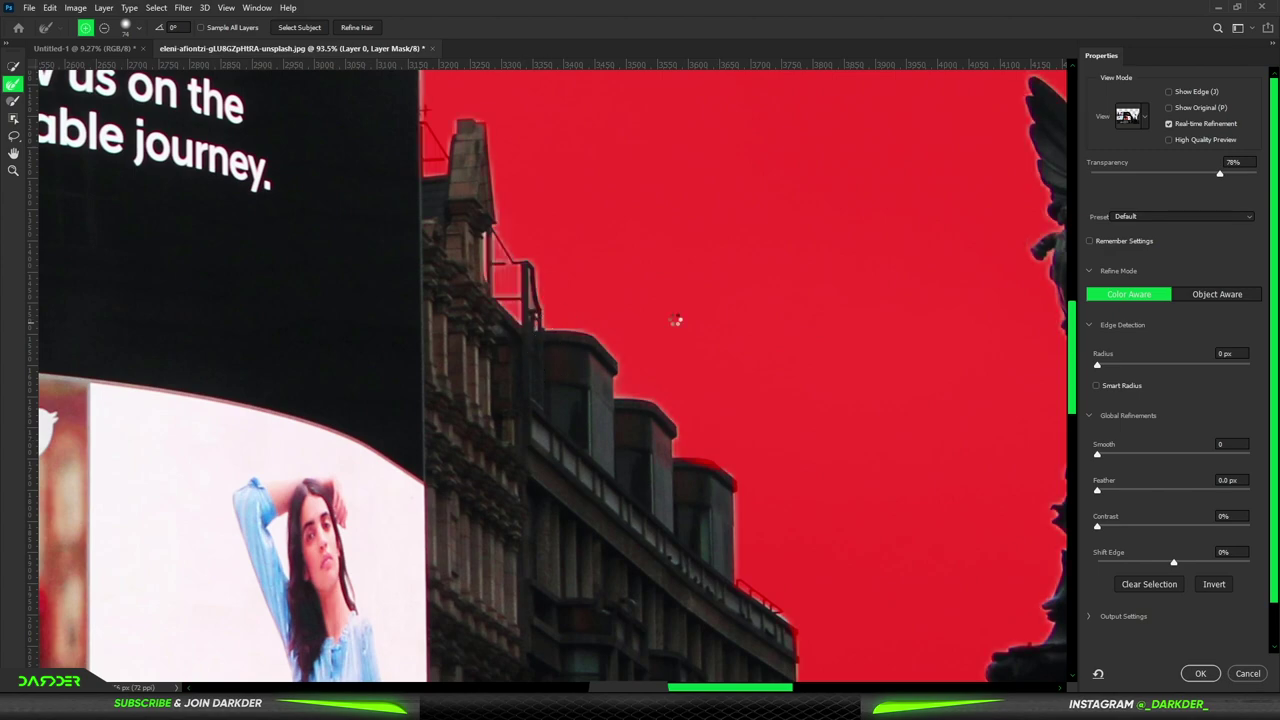
left_click(1200, 673)
Step: Convert the masked square photo to a smart object and drag it into Untitled-1
right_click(1210, 145)
left_click(1174, 313)
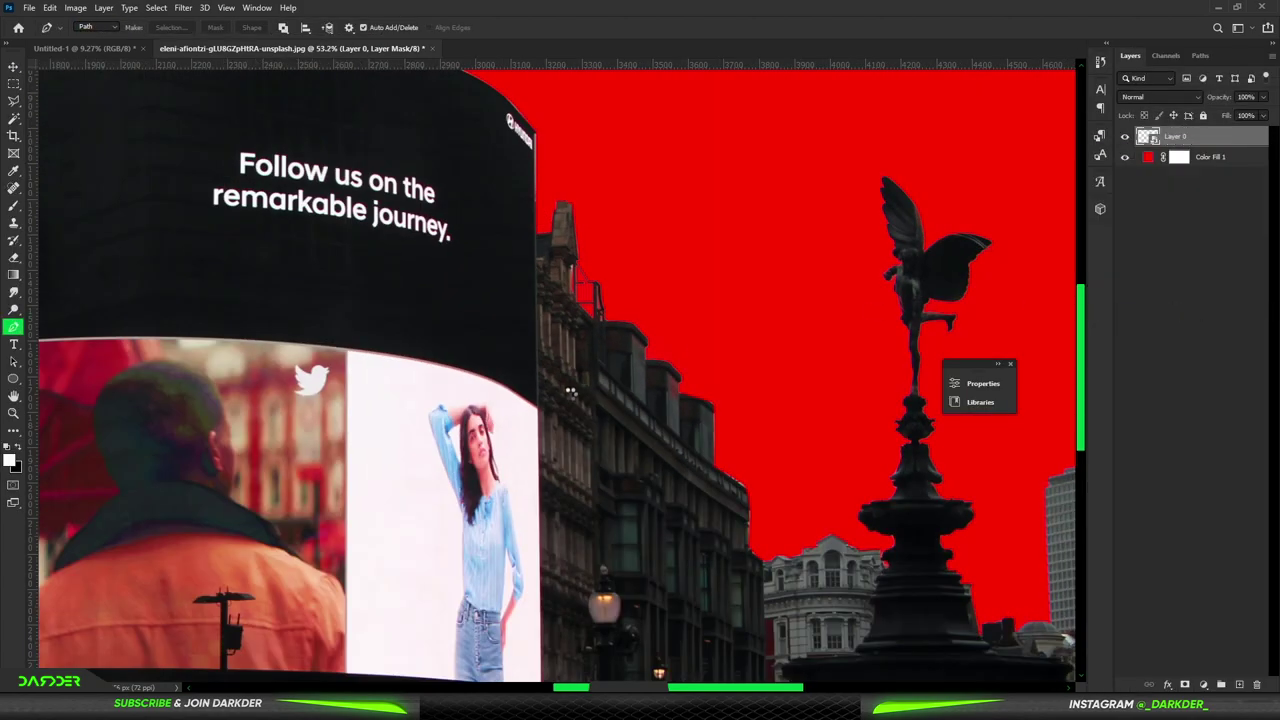
key("ctrl+0")
left_click(13, 66)
left_click_drag(450, 400, 562, 333)
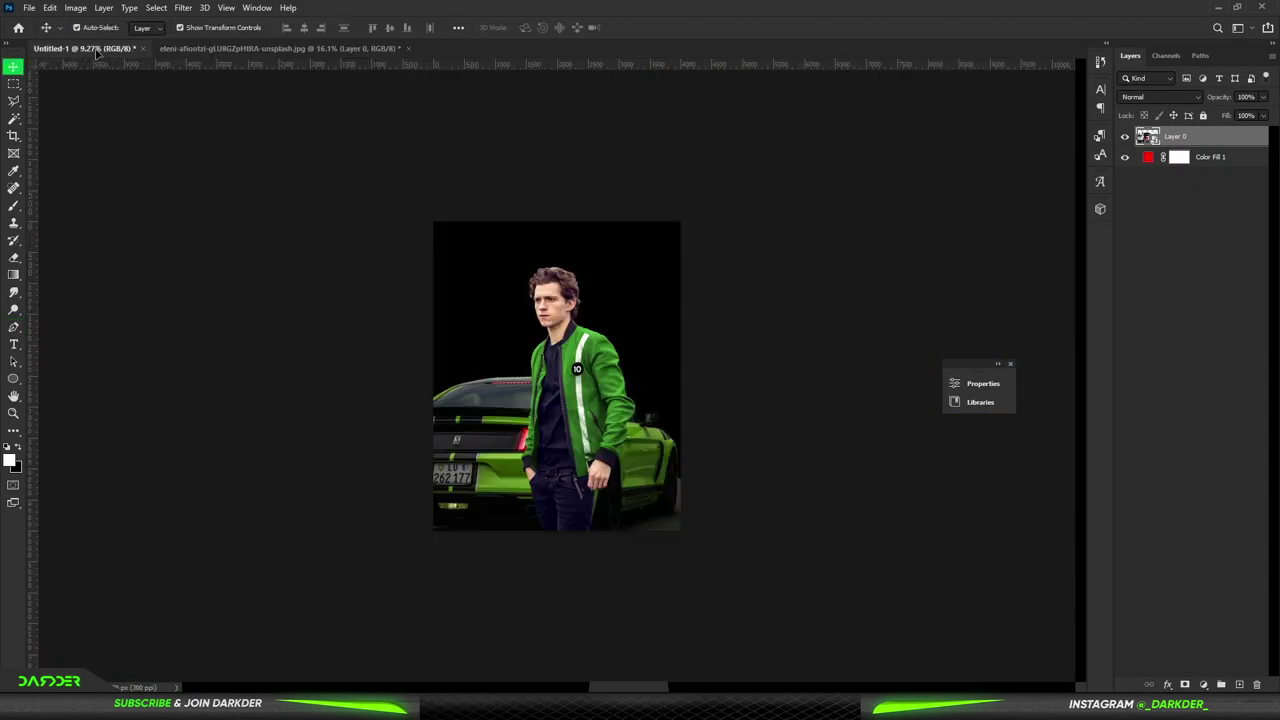
Step: Recolour Color Fill 1 to dark grey #363636 and move the photo below Hue/Saturation 1
double_click(1150, 306)
left_click(857, 466)
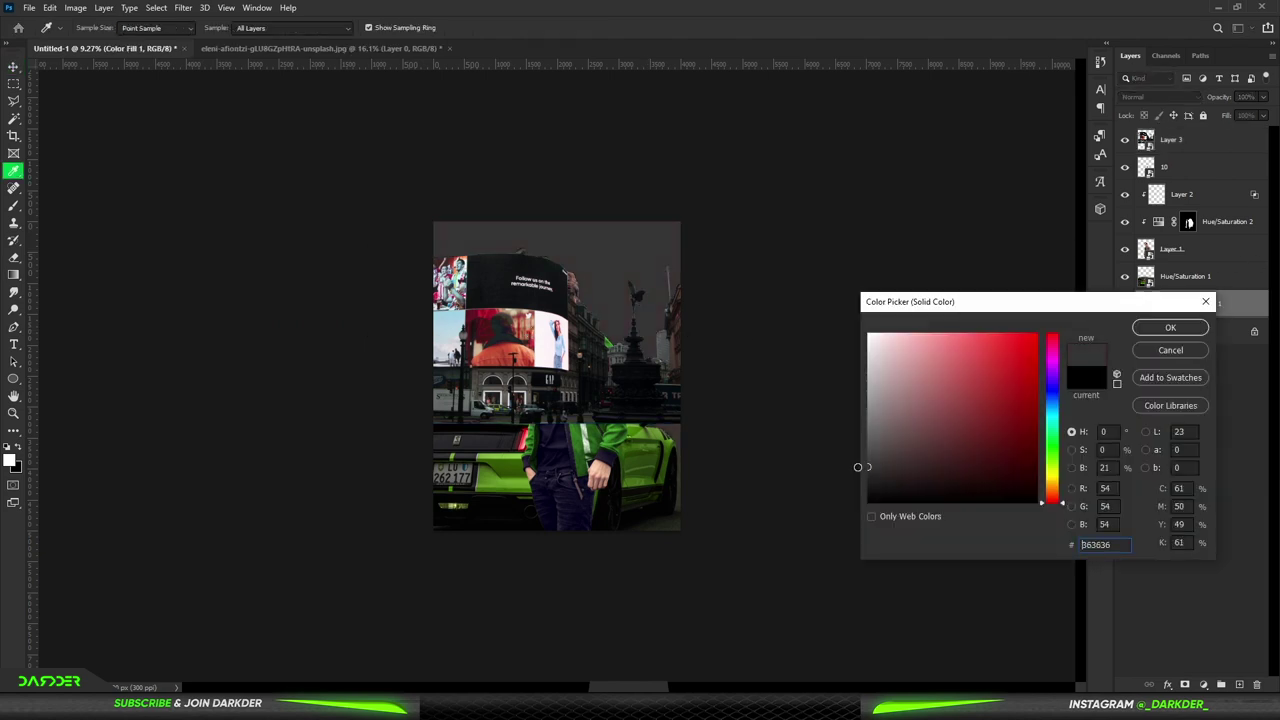
left_click(826, 434)
left_click(1172, 321)
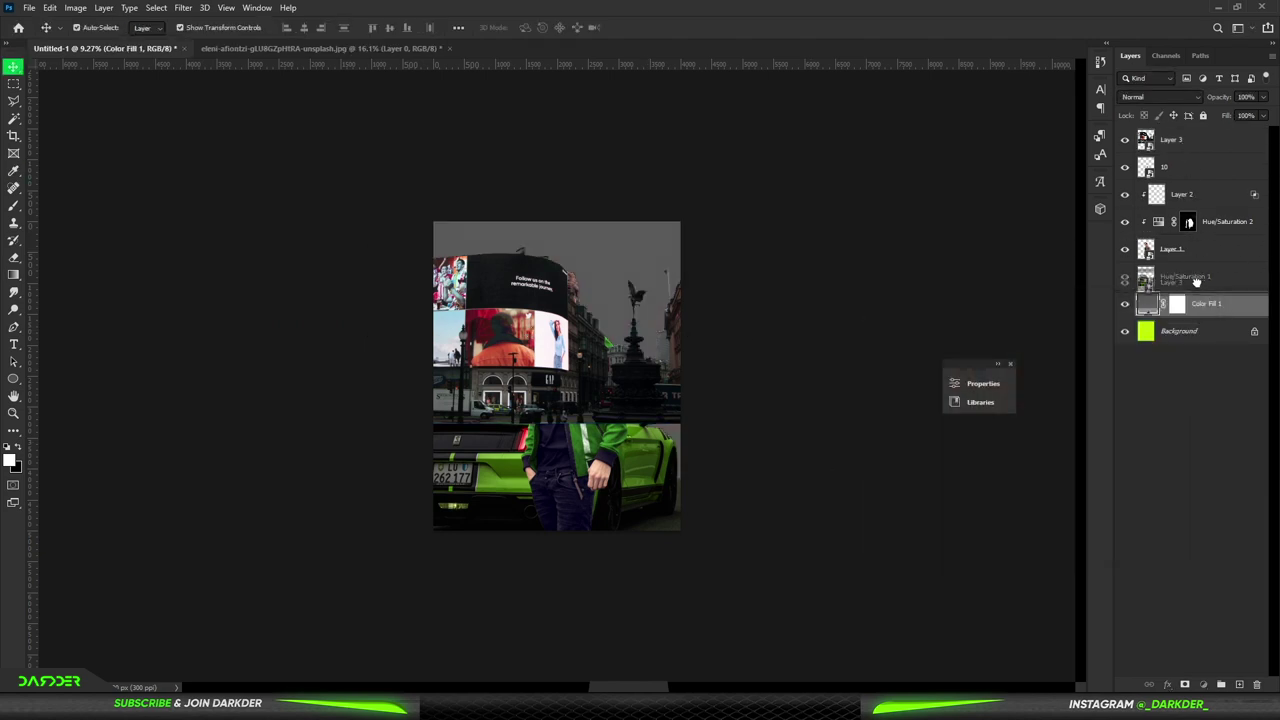
left_click_drag(1196, 283, 1196, 288)
scroll(678, 445, "up", 3)
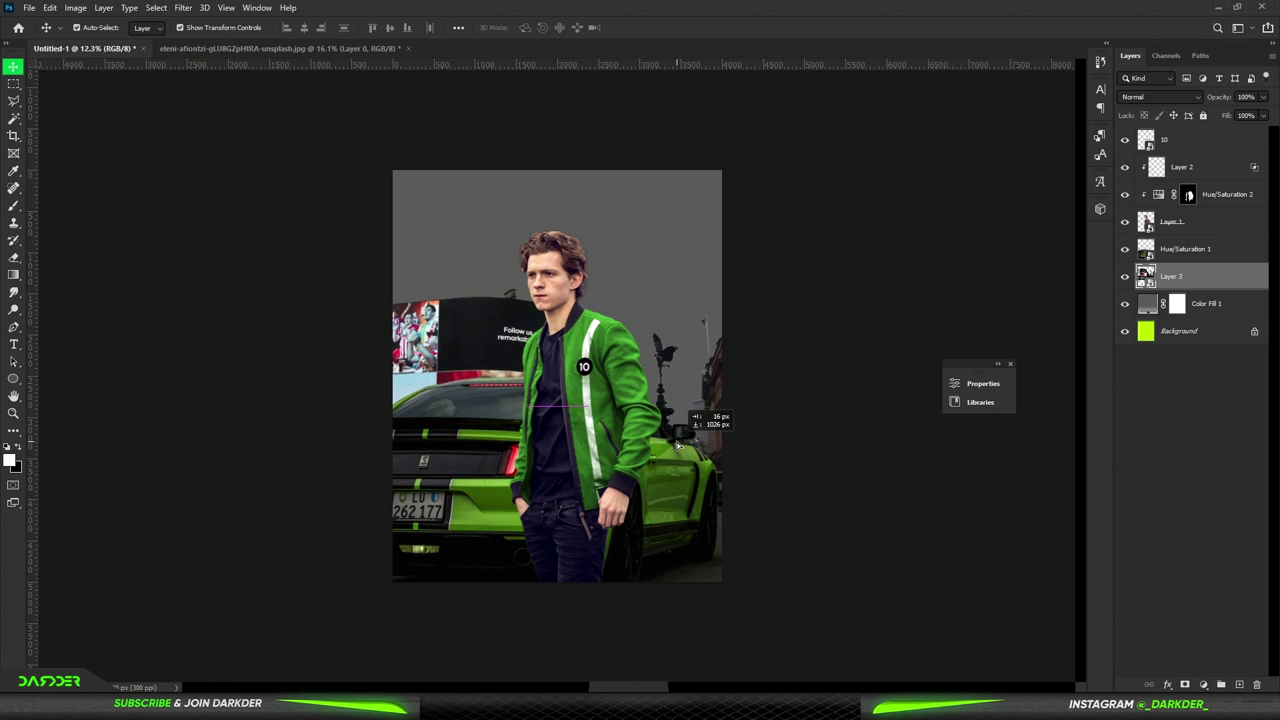
Step: Bring the 853452.jpg city skyline into the poster below Layer 3 and position it
left_click_drag(678, 445, 676, 457)
left_click(1228, 522)
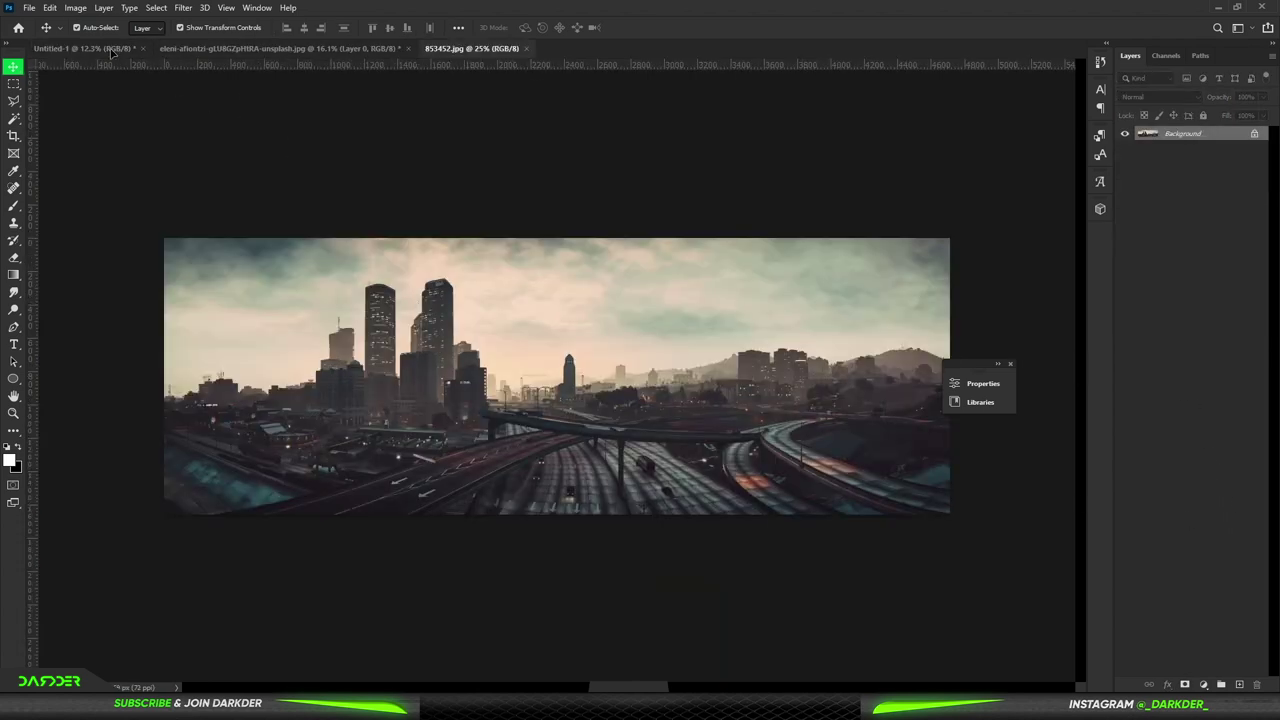
left_click_drag(113, 52, 560, 260)
left_click_drag(1175, 180, 1175, 300)
mouse_move(637, 184)
left_mouse_down()
mouse_move(663, 388)
mouse_move(660, 290)
left_mouse_up()
Step: Flip the skyline horizontally and move it down and left behind the statue
key("ctrl+t")
right_click(660, 266)
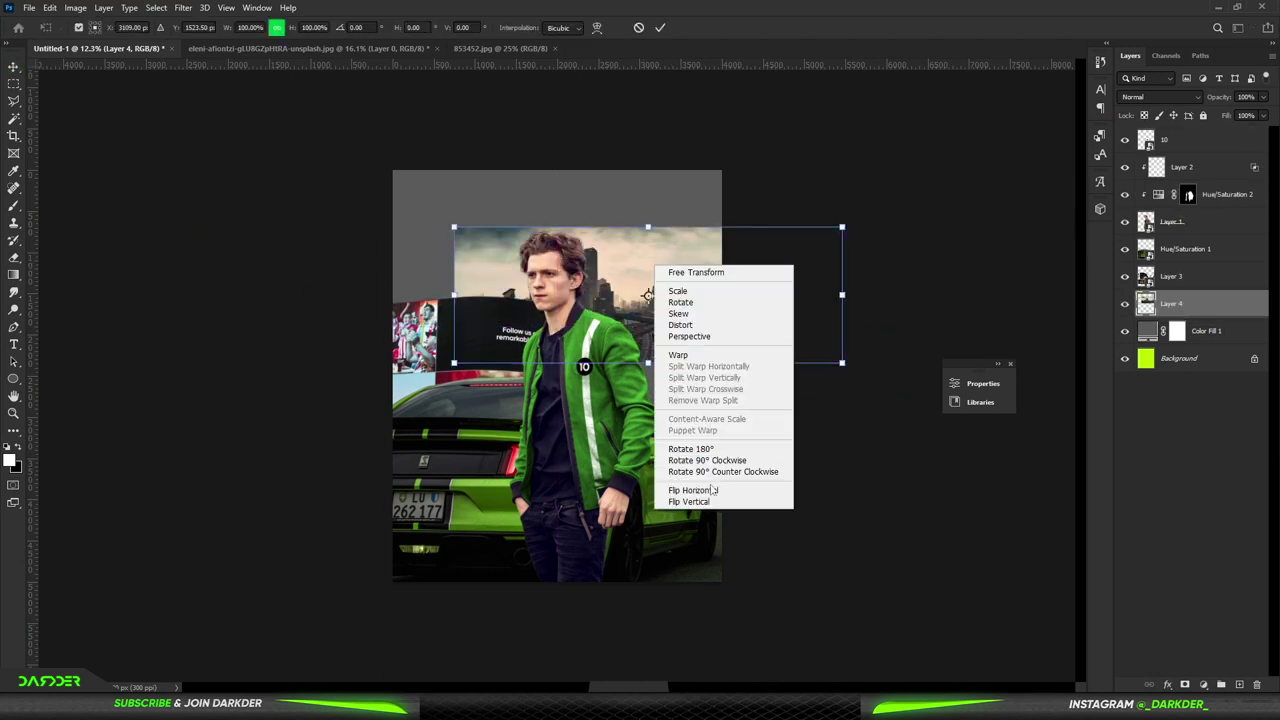
left_click(700, 489)
left_click_drag(714, 332, 695, 443)
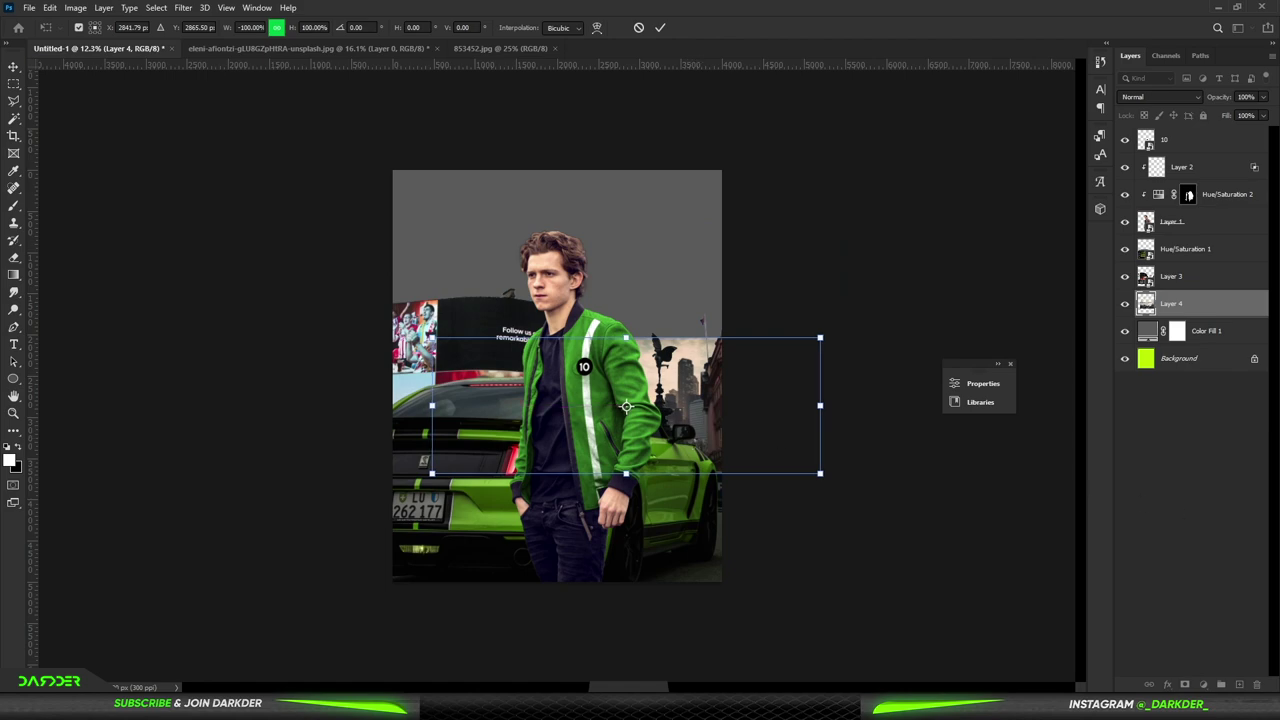
key("Return")
Step: Soften the skyline's hard top edge with the Eraser, then begin a polygonal selection
key("e")
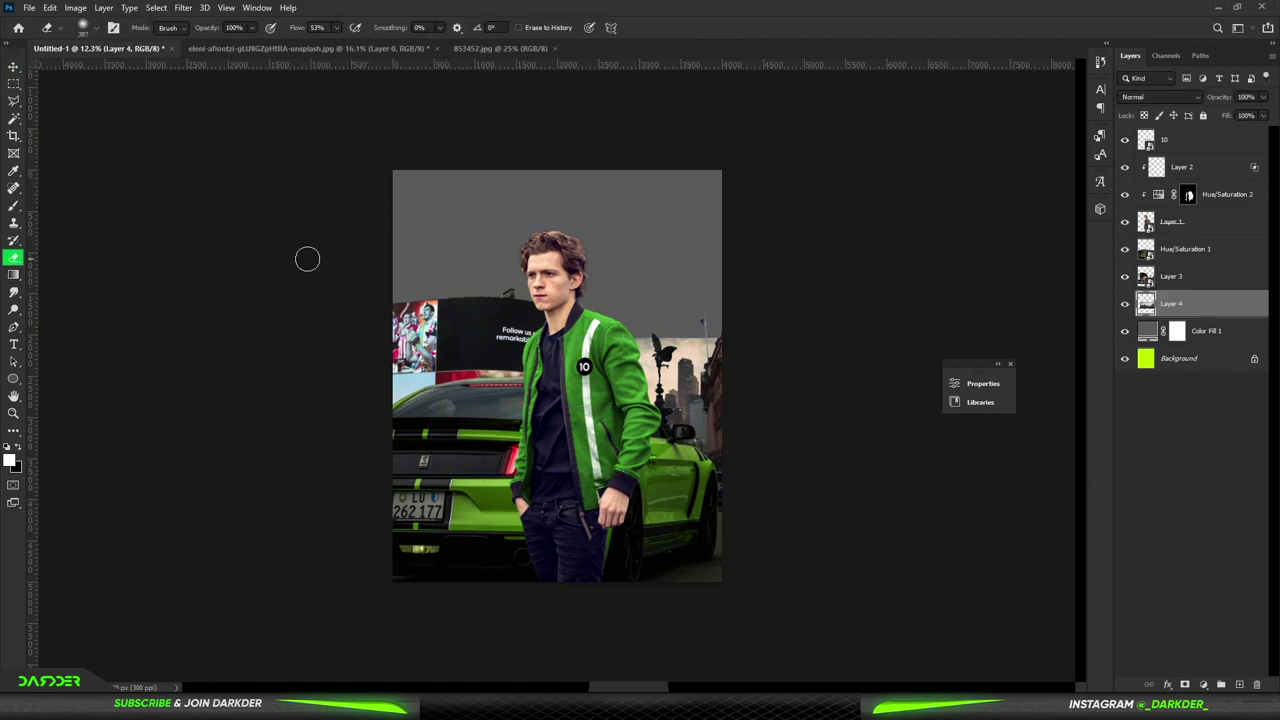
scroll(658, 353, "up", 5)
mouse_move(770, 288)
left_mouse_down()
mouse_move(651, 286)
mouse_move(686, 428)
mouse_move(771, 286)
mouse_move(812, 332)
left_mouse_up()
scroll(812, 332, "down", 2)
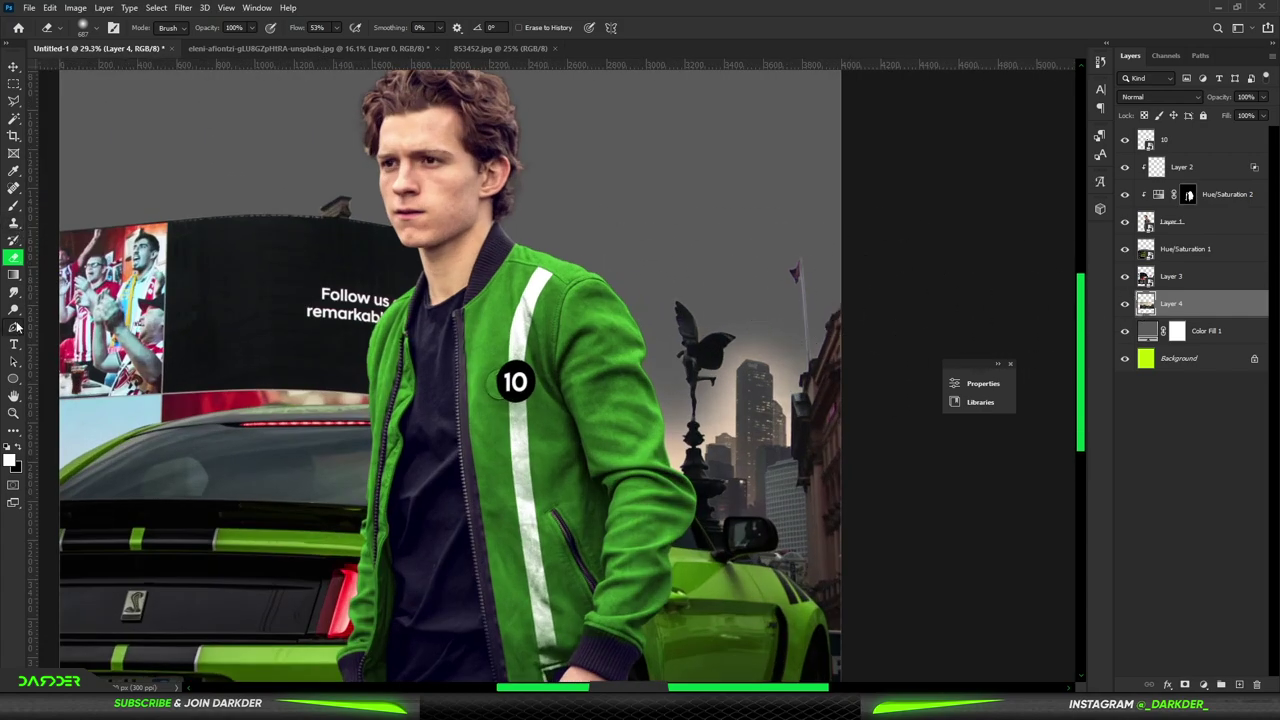
left_click(15, 102)
scroll(660, 447, "up", 8)
left_click(722, 545)
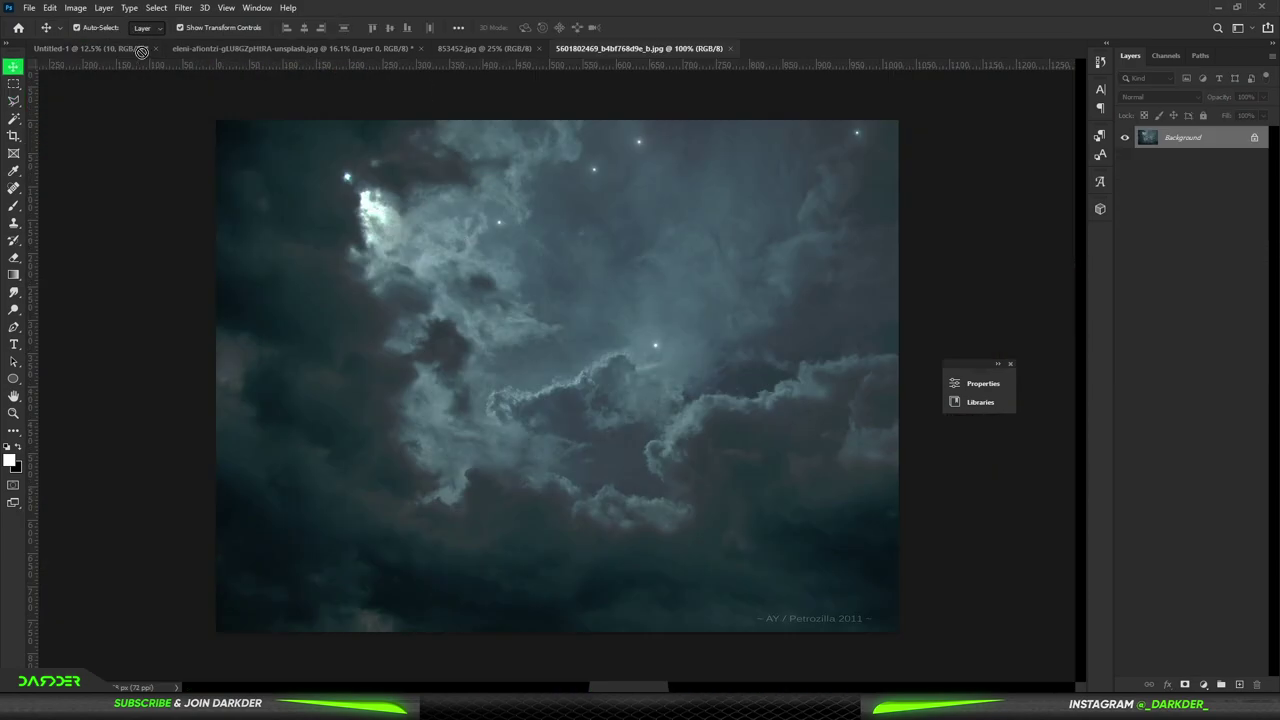
Step: Bring the cloudy sky photo in as Layer 5, scale it, and place it beneath the city layers
mouse_move(142, 51)
left_mouse_down()
mouse_move(573, 245)
mouse_move(590, 400)
left_mouse_up()
right_click(1200, 144)
left_click(1091, 309)
key("Return")
left_click_drag(1170, 140, 1199, 352)
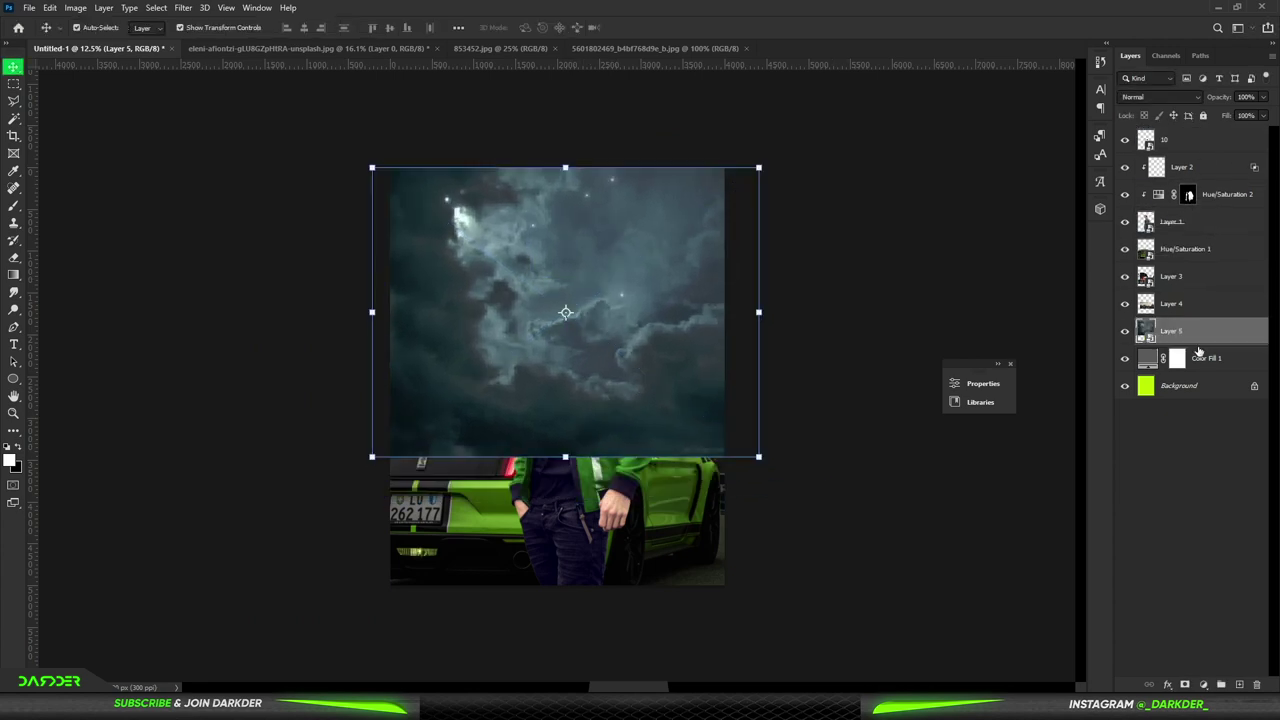
left_click(930, 310)
Step: Flip the clouds layer horizontally and nudge it slightly to the right
right_click(635, 245)
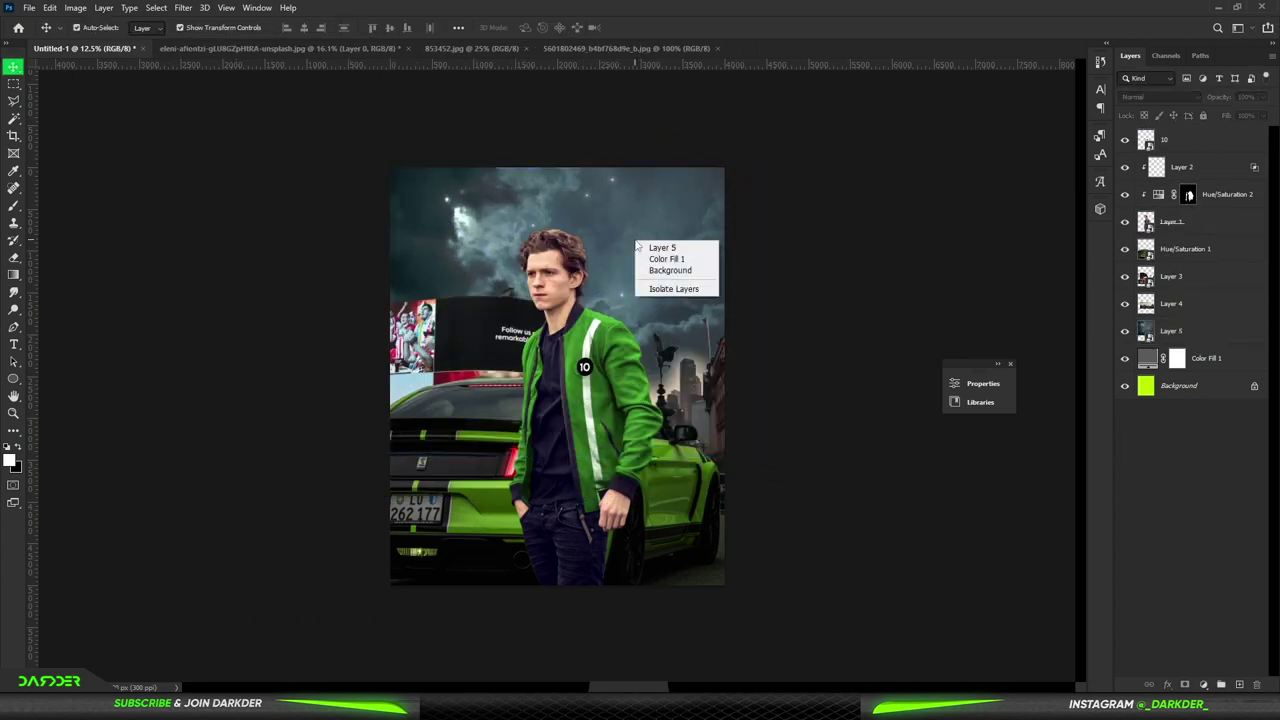
left_click(650, 250)
key("ctrl+t")
right_click(665, 224)
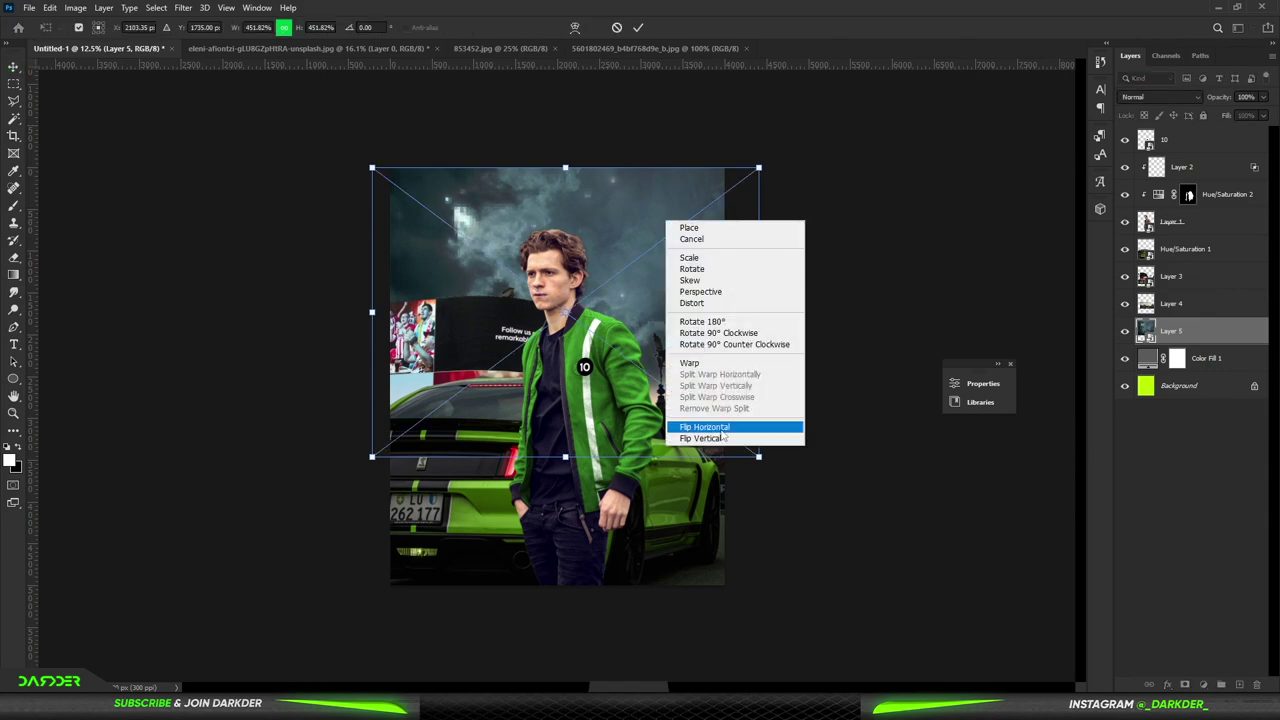
left_click(731, 430)
left_click_drag(692, 274, 703, 273)
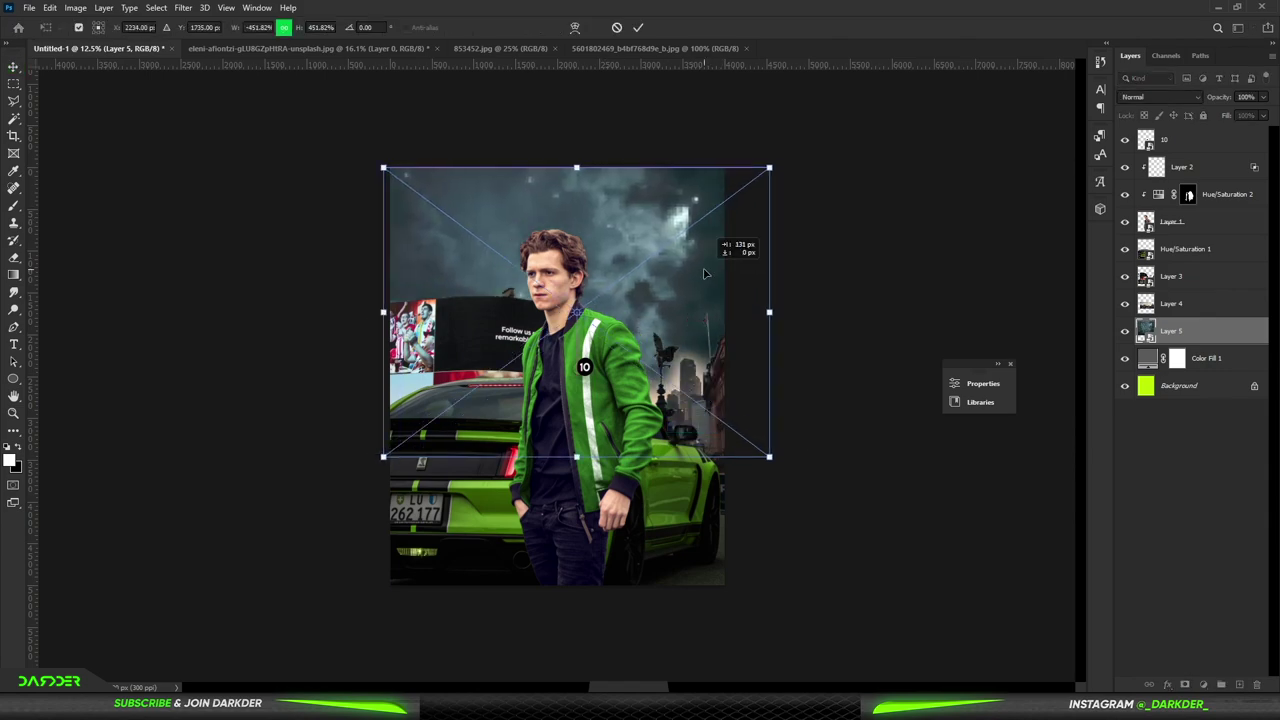
key("Return")
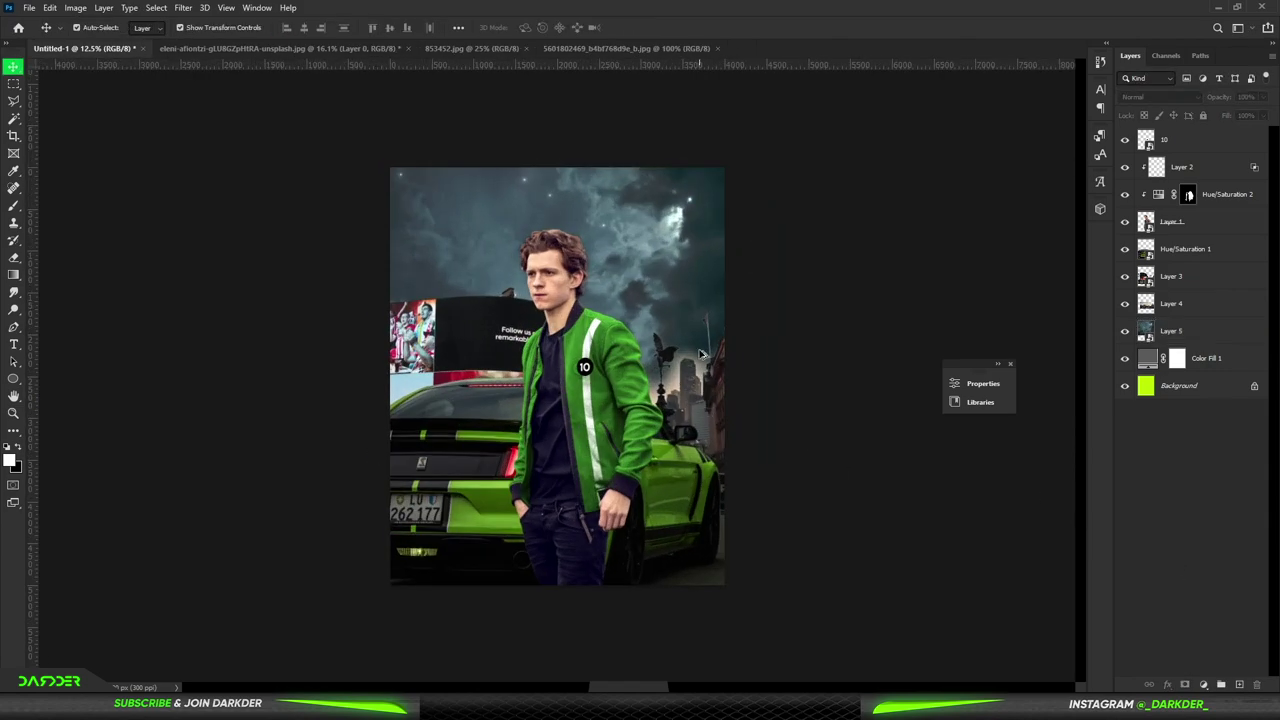
key("ctrl+plus")
left_click(770, 345)
Step: Try a skyline blend mode, then darken the square photo with Hue/Saturation Lightness about -52
left_click(1181, 97)
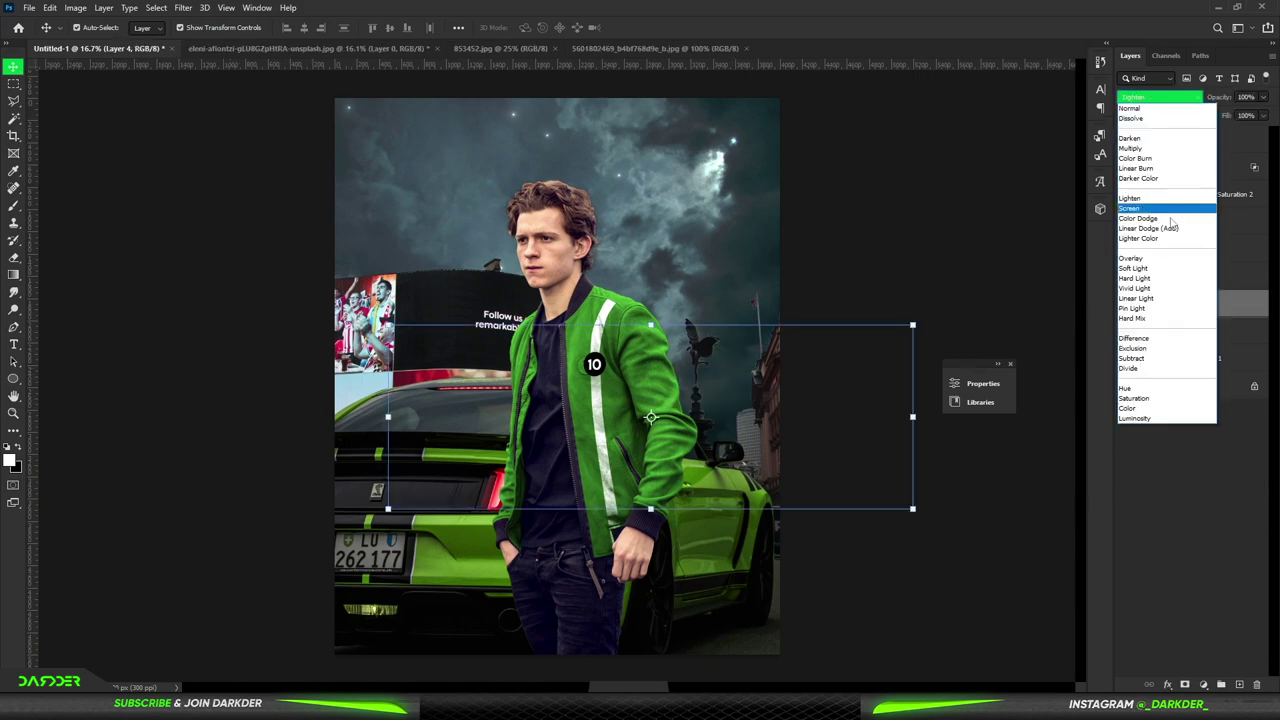
left_click(1176, 471)
left_click(700, 353)
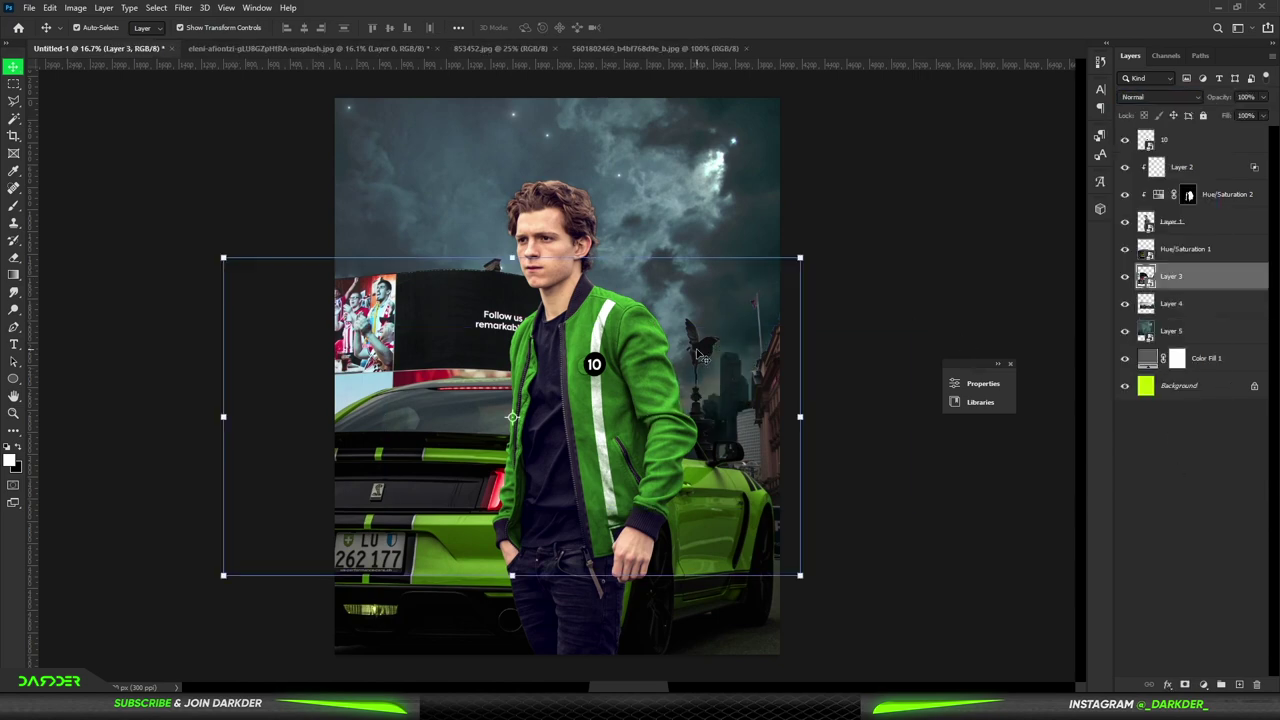
left_click(1203, 684)
left_click(1207, 556)
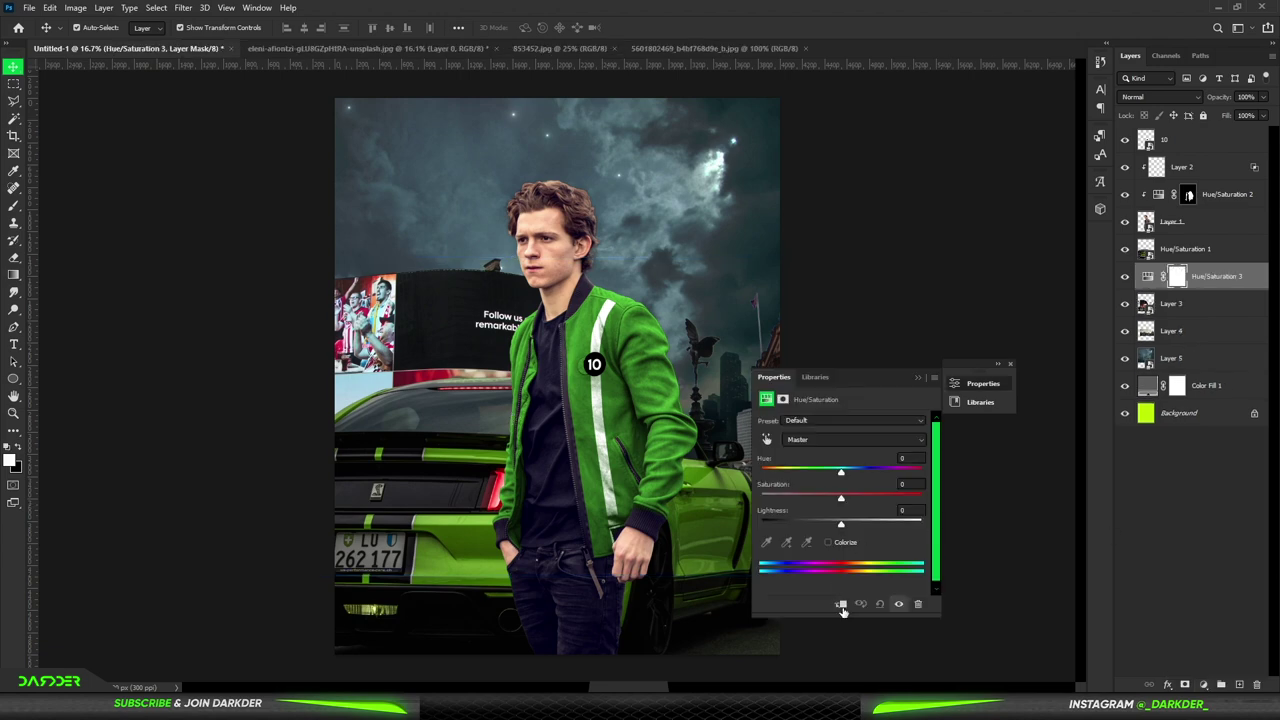
left_click_drag(841, 522, 800, 527)
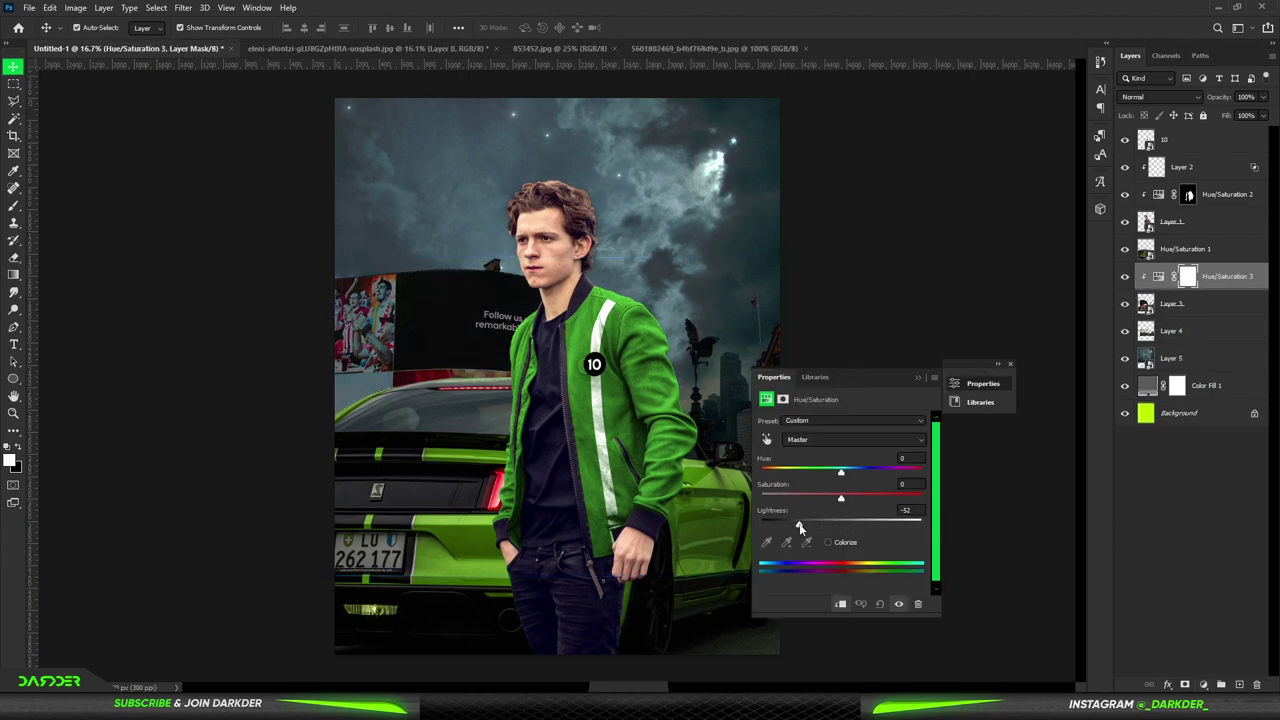
left_click(918, 378)
Step: Add a Hue/Saturation adjustment layer above the city skyline Layer 4
left_click(1200, 331)
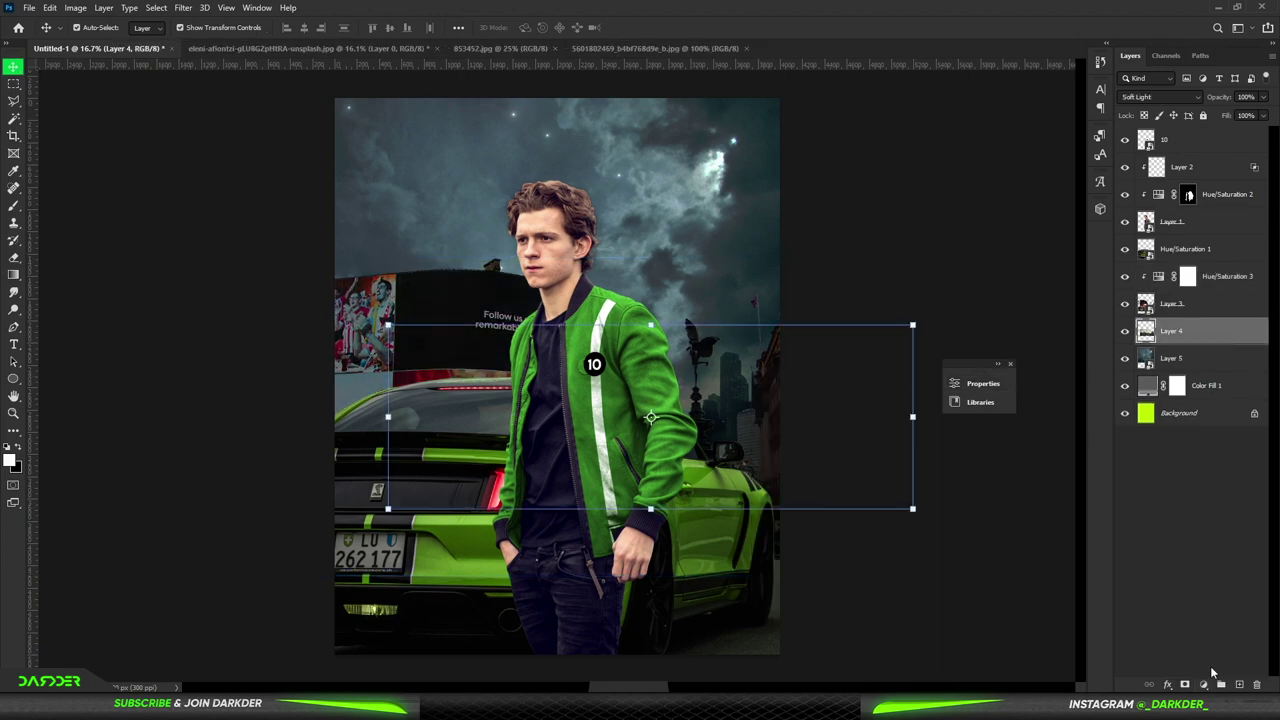
left_click(1203, 684)
left_click(1222, 558)
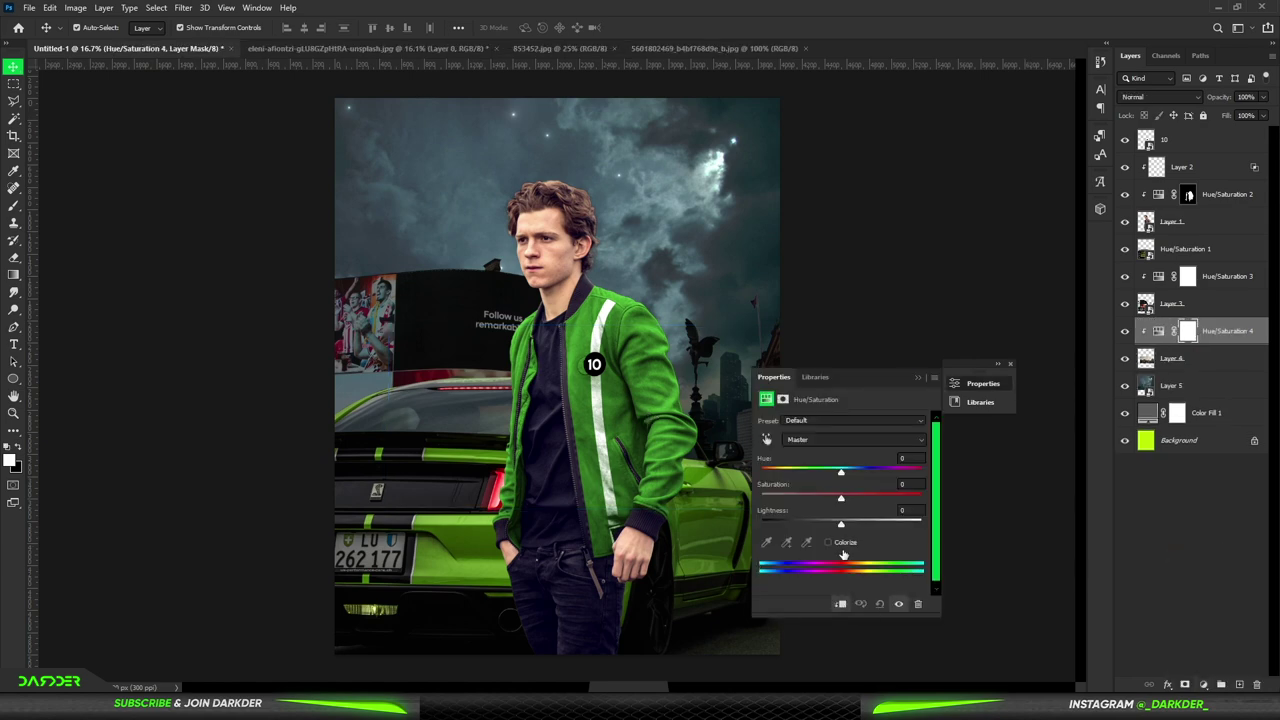
left_click(918, 378)
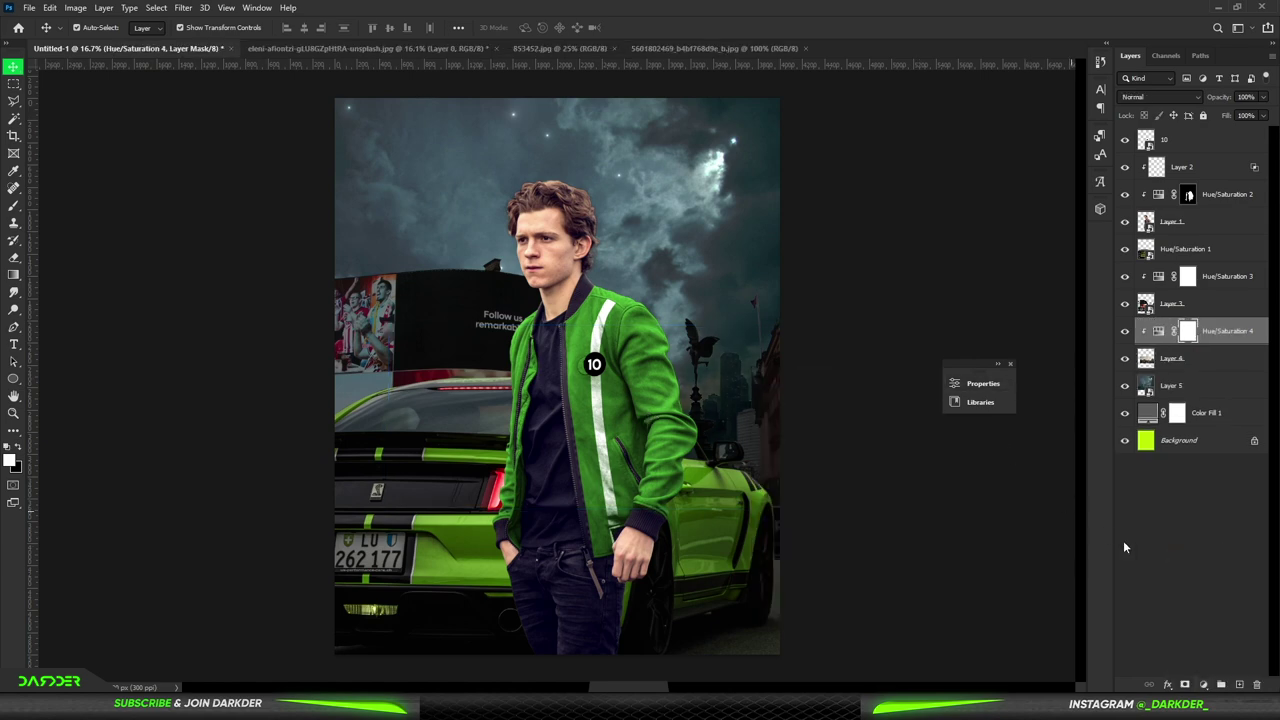
scroll(630, 269, "down", 2)
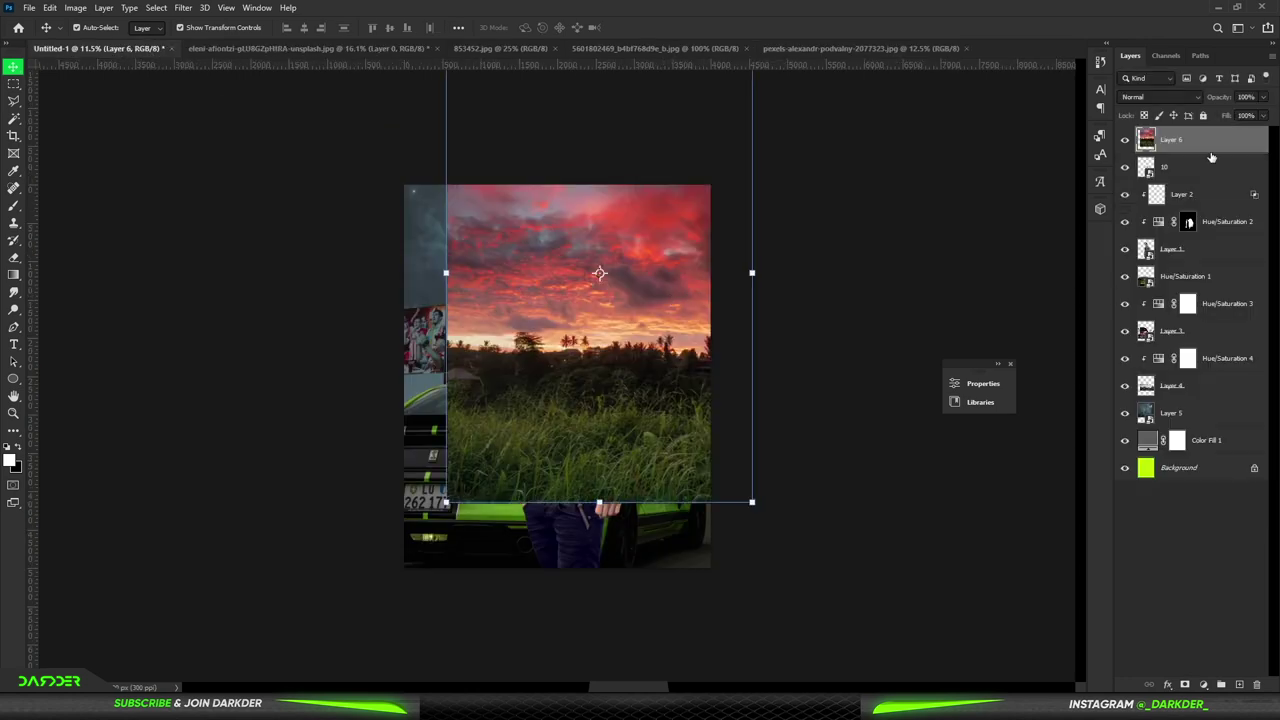
Step: Place the sunset photo behind the man, enlarged to about 113% and moved left and down
left_click_drag(127, 57, 600, 271)
left_click_drag(735, 362, 697, 367)
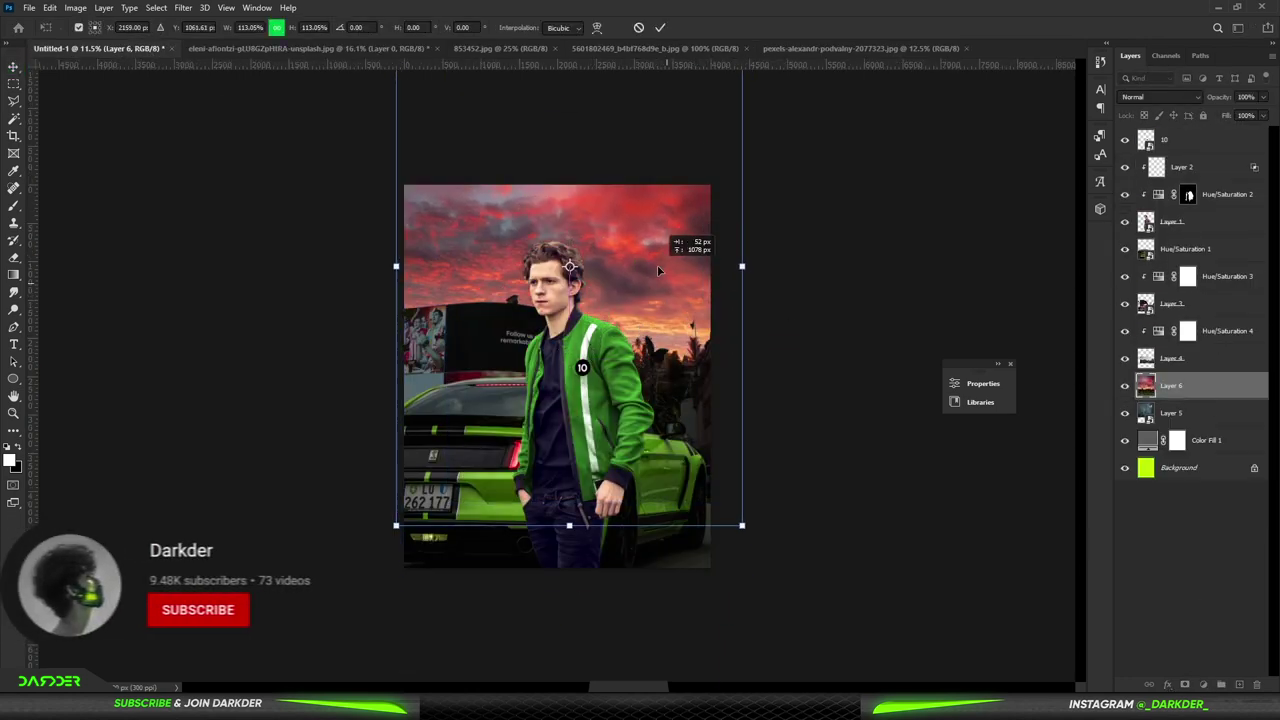
mouse_move(657, 265)
left_mouse_down()
mouse_move(625, 318)
mouse_move(700, 400)
left_mouse_up()
key("Return")
key("e")
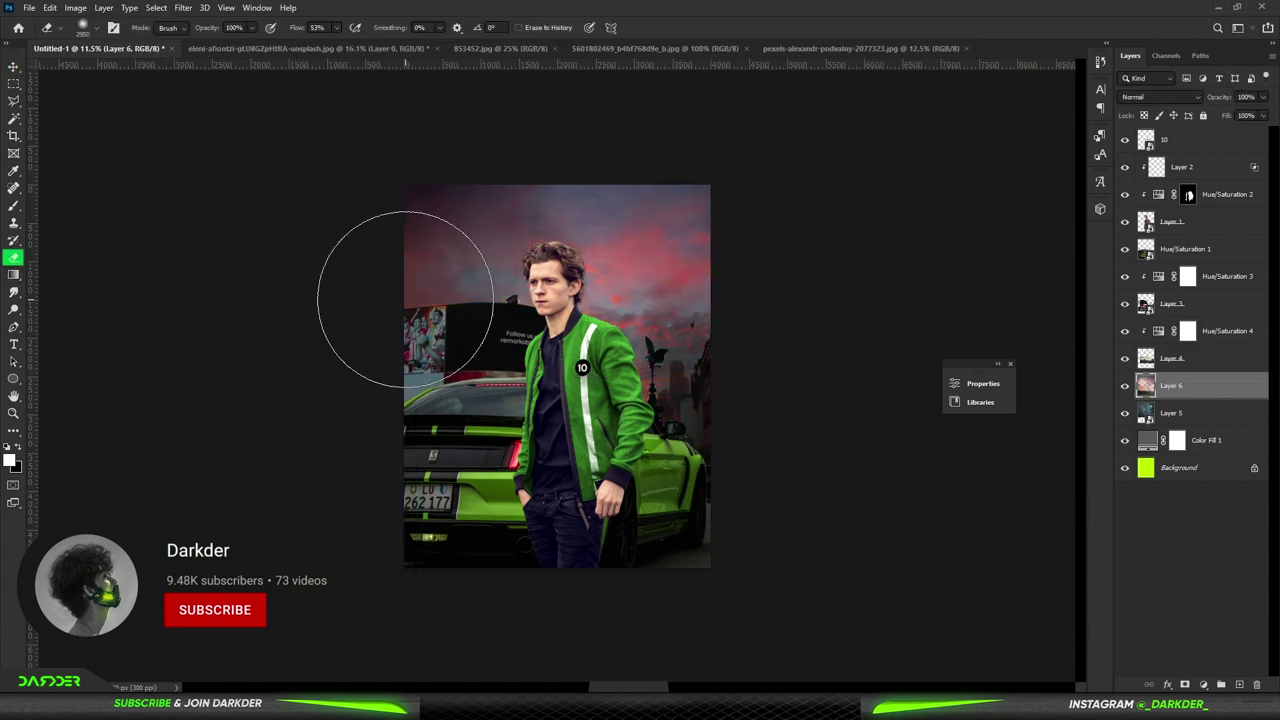
key("v")
Step: Add Hue/Saturation adjustments above Layer 5 and clipped above sky Layer 6
left_click(1172, 412)
left_click(1203, 685)
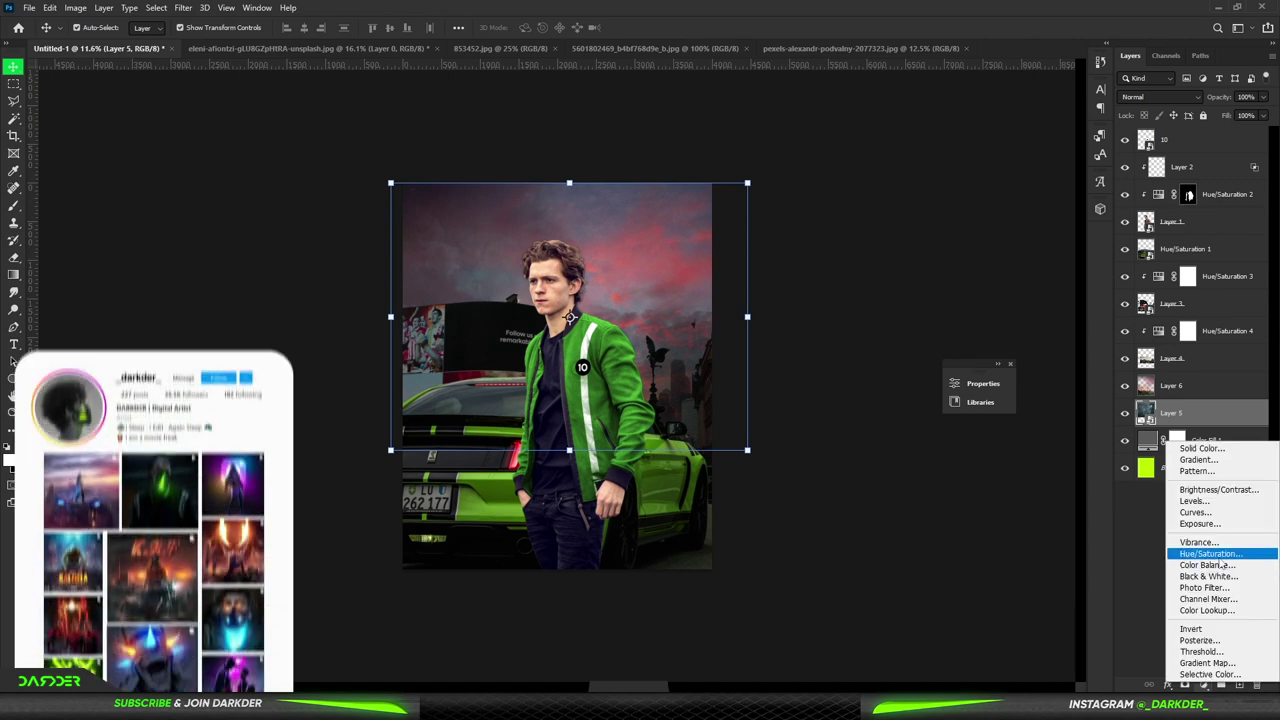
left_click(1210, 553)
left_click(983, 383)
left_click(1172, 385)
left_click(1203, 685)
left_click(1210, 553)
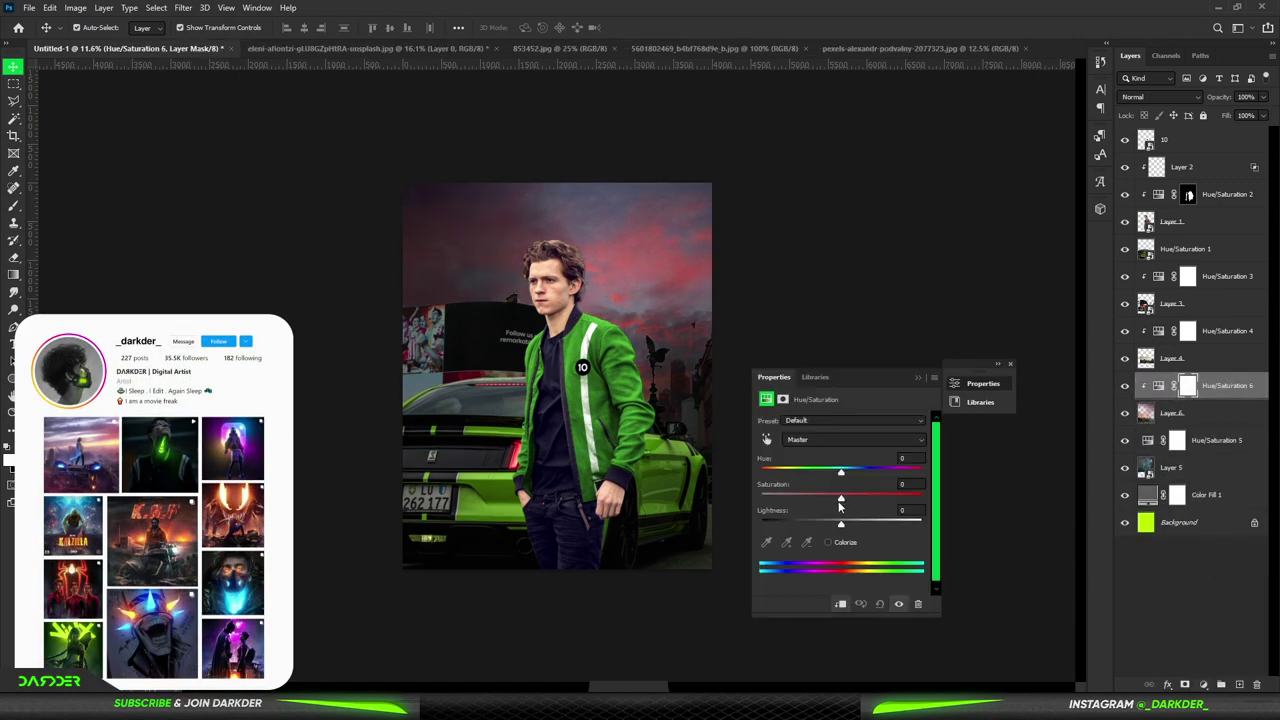
Step: Set the Hue/Saturation Reds lightness to -67 and Magentas to +38
left_click(855, 439)
left_click(842, 458)
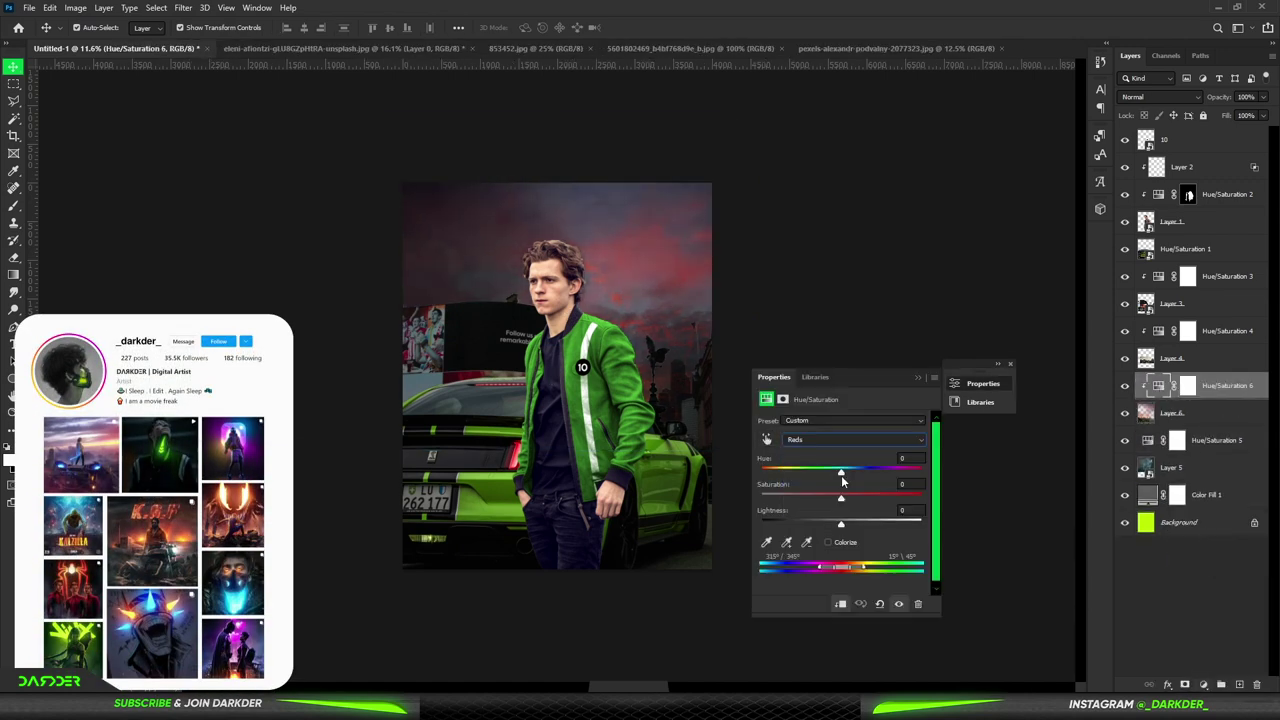
left_click_drag(840, 522, 788, 522)
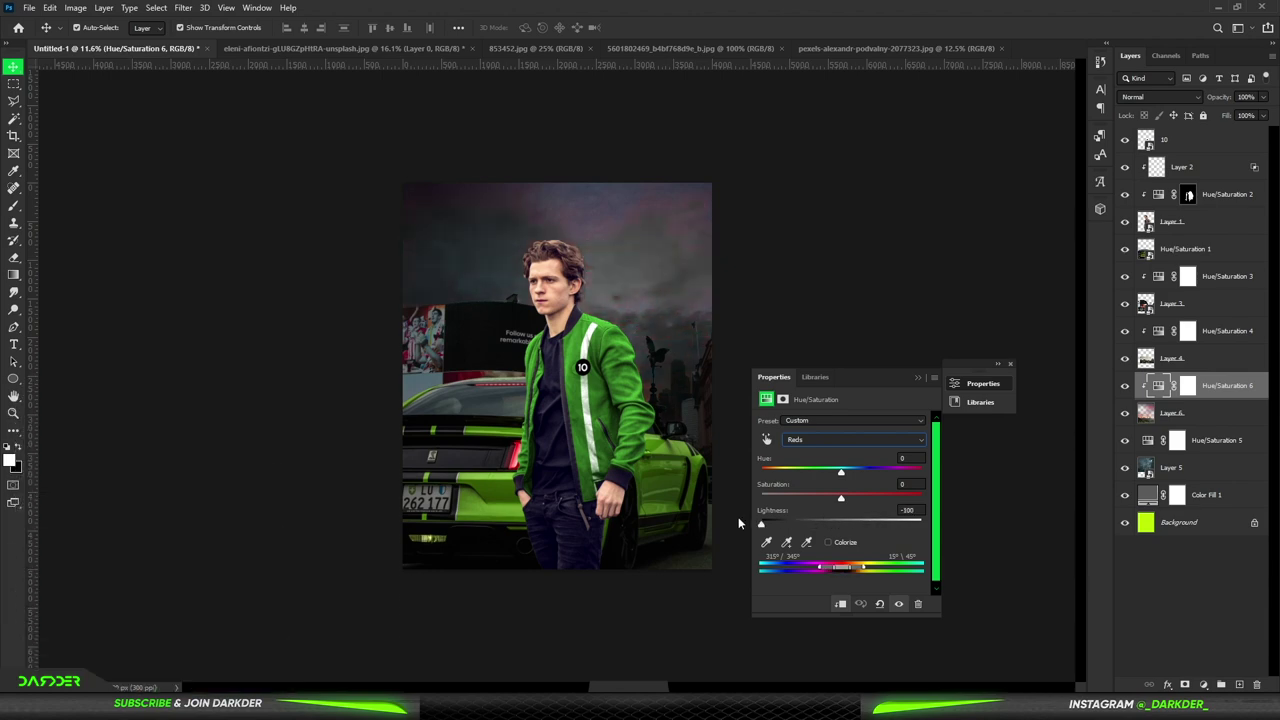
left_click(855, 439)
left_click(805, 510)
left_click_drag(840, 524, 875, 528)
left_click(948, 365)
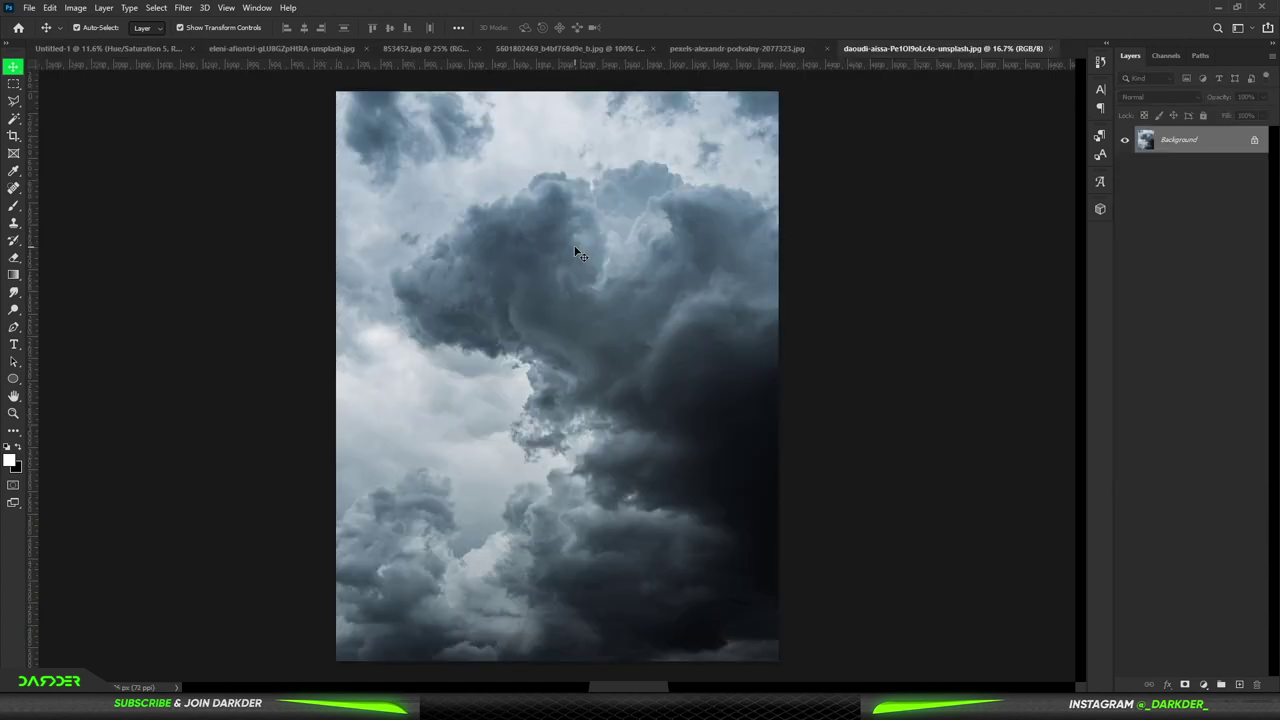
Step: Position the storm clouds over the sky, set the Moonlight grade to 40%, and duplicate it above Hue/Saturation 3
left_click(129, 49)
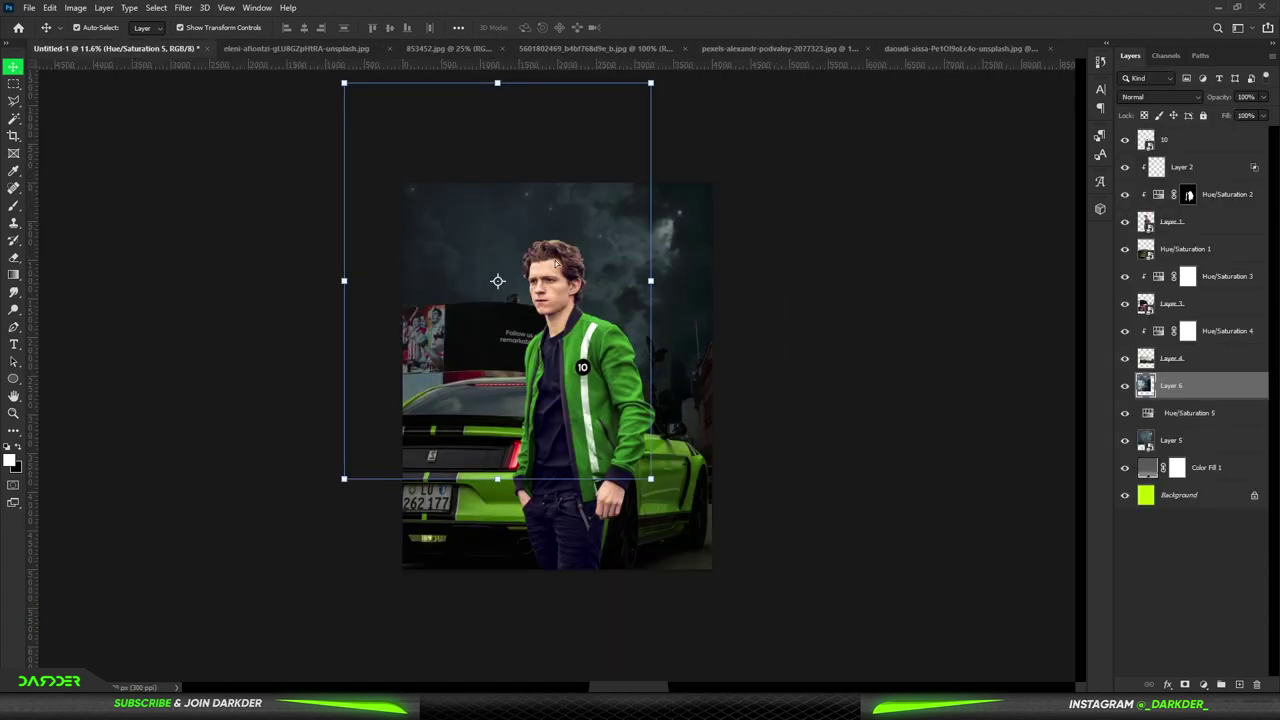
left_click_drag(556, 262, 636, 270)
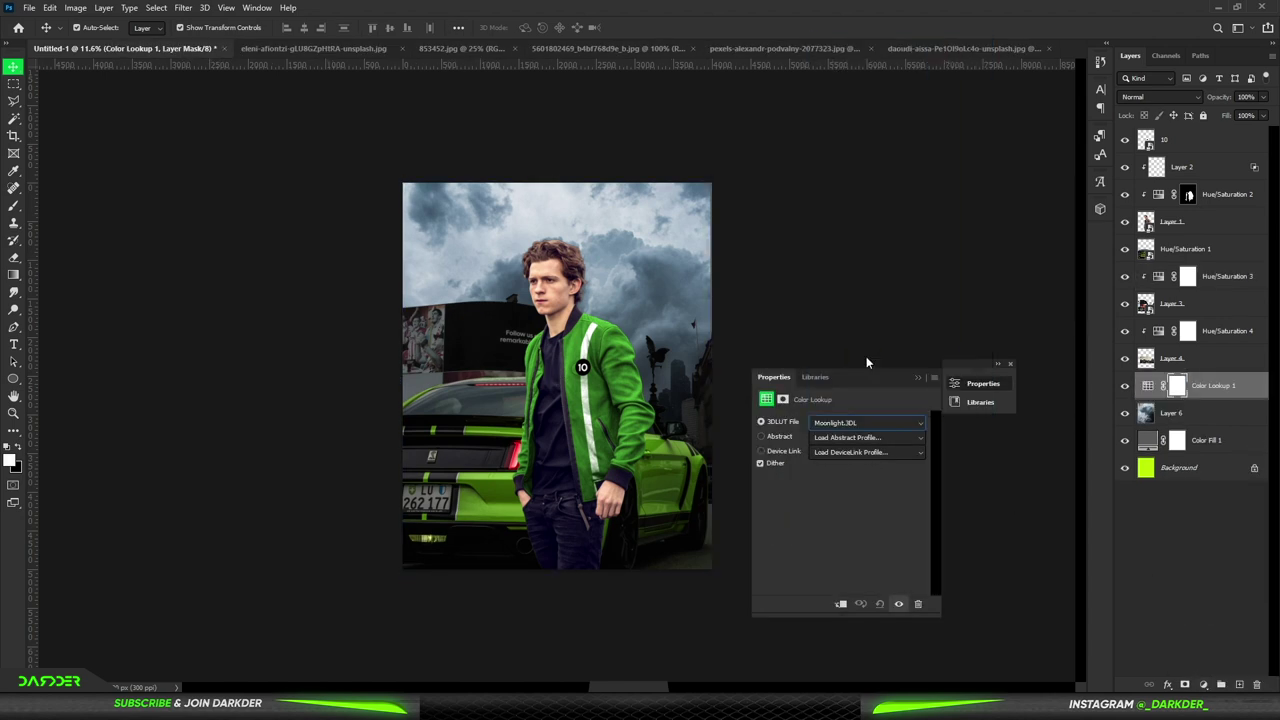
left_click(917, 378)
left_click_drag(1219, 97, 1180, 117)
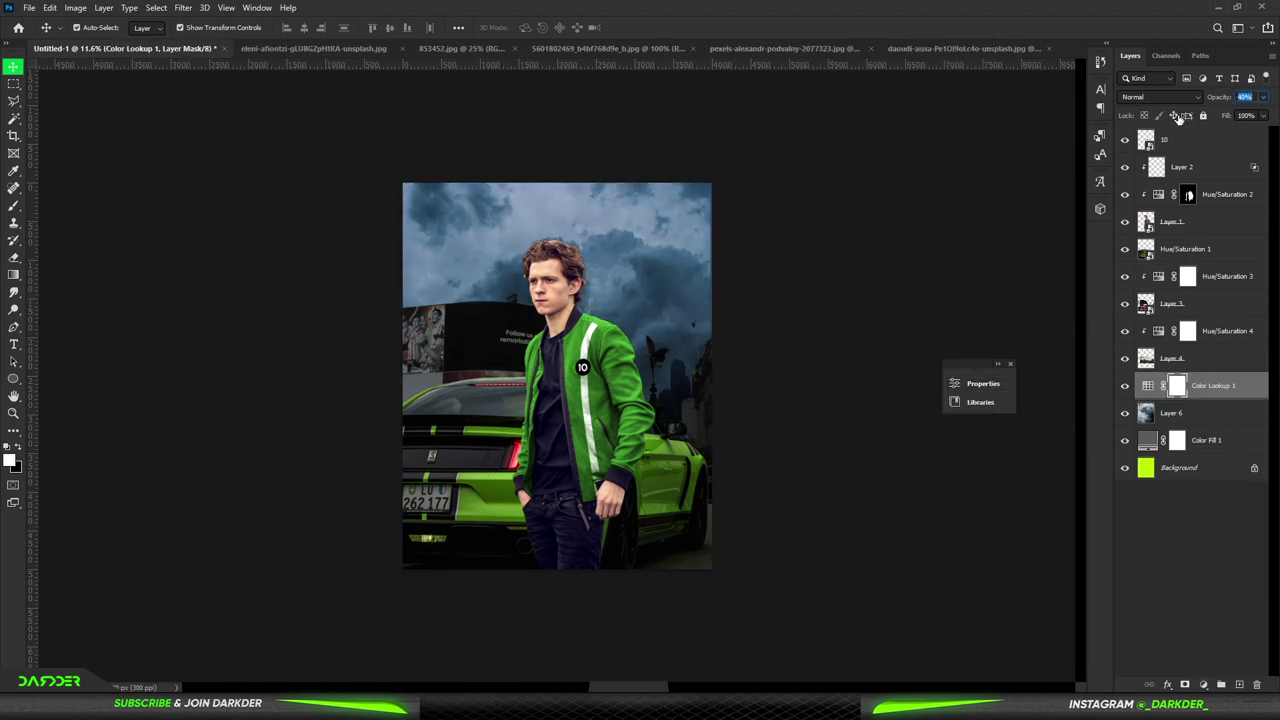
left_click_drag(1225, 386, 1220, 266)
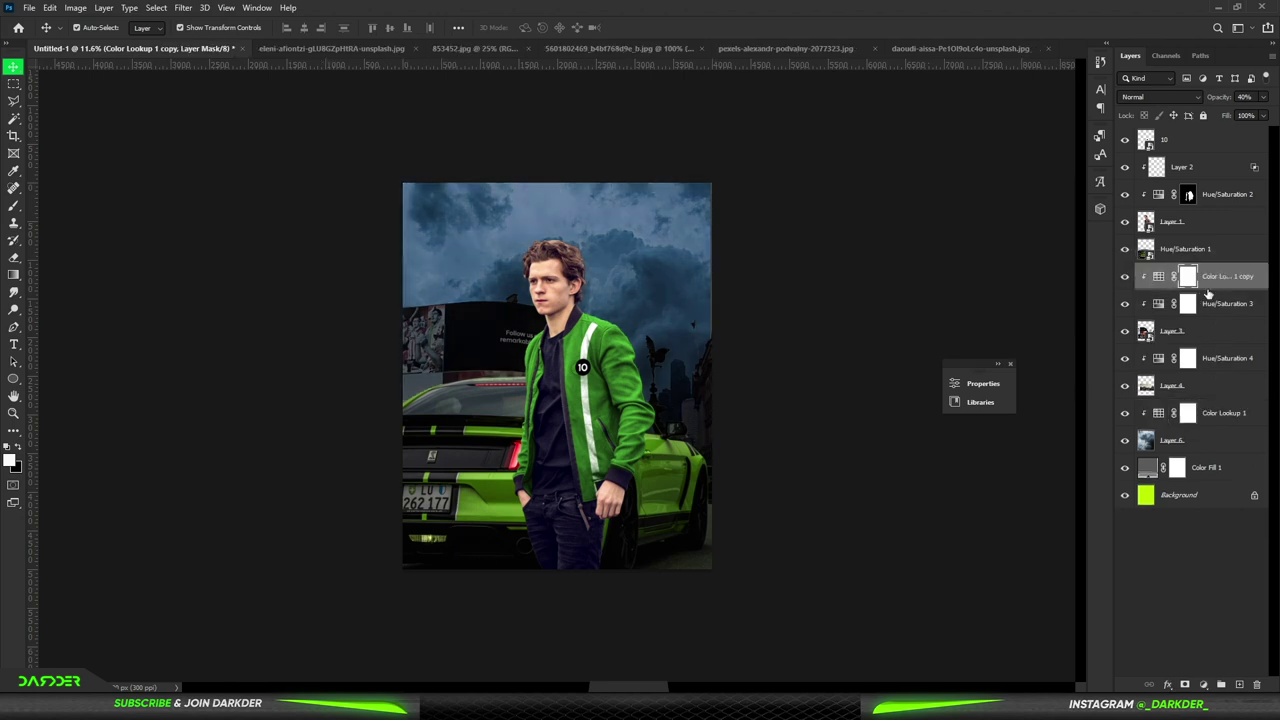
left_click_drag(1219, 97, 1190, 107)
Step: Add a Hue/Saturation adjustment clipped to the car, with Lightness -50
left_click(1185, 248)
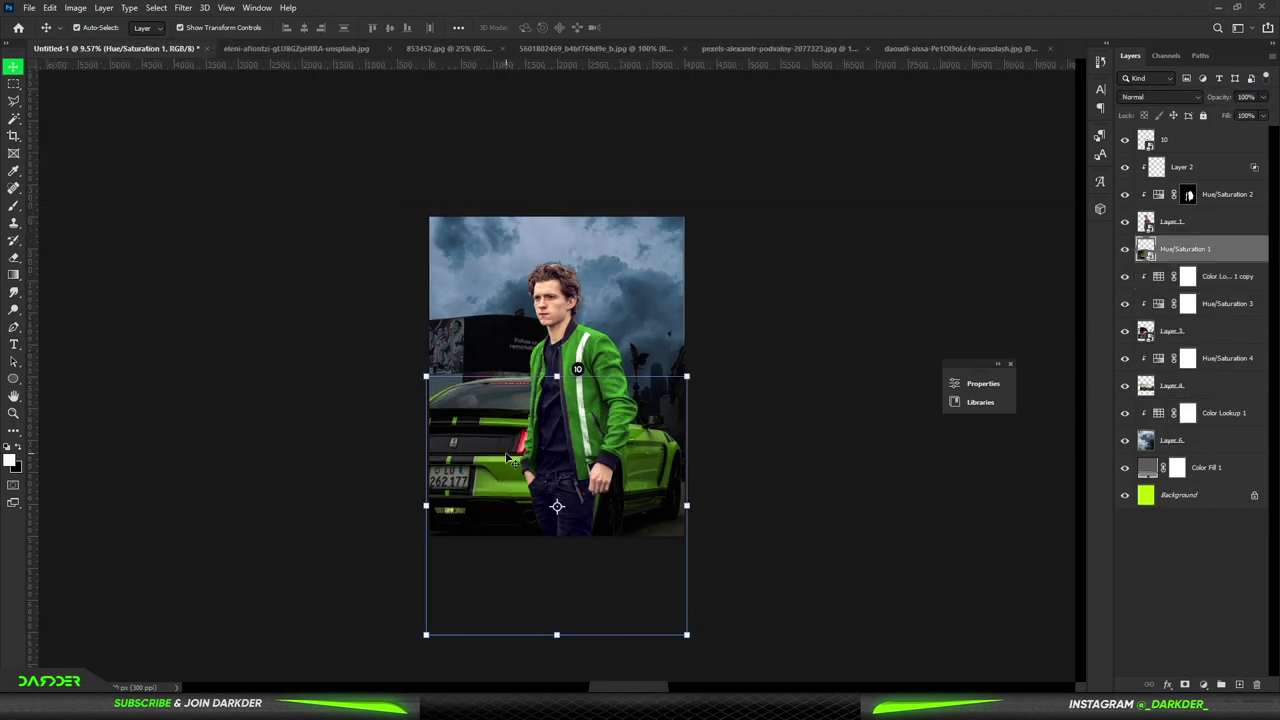
left_click(1203, 684)
left_click(1195, 548)
left_click(841, 604)
left_click_drag(841, 522, 802, 524)
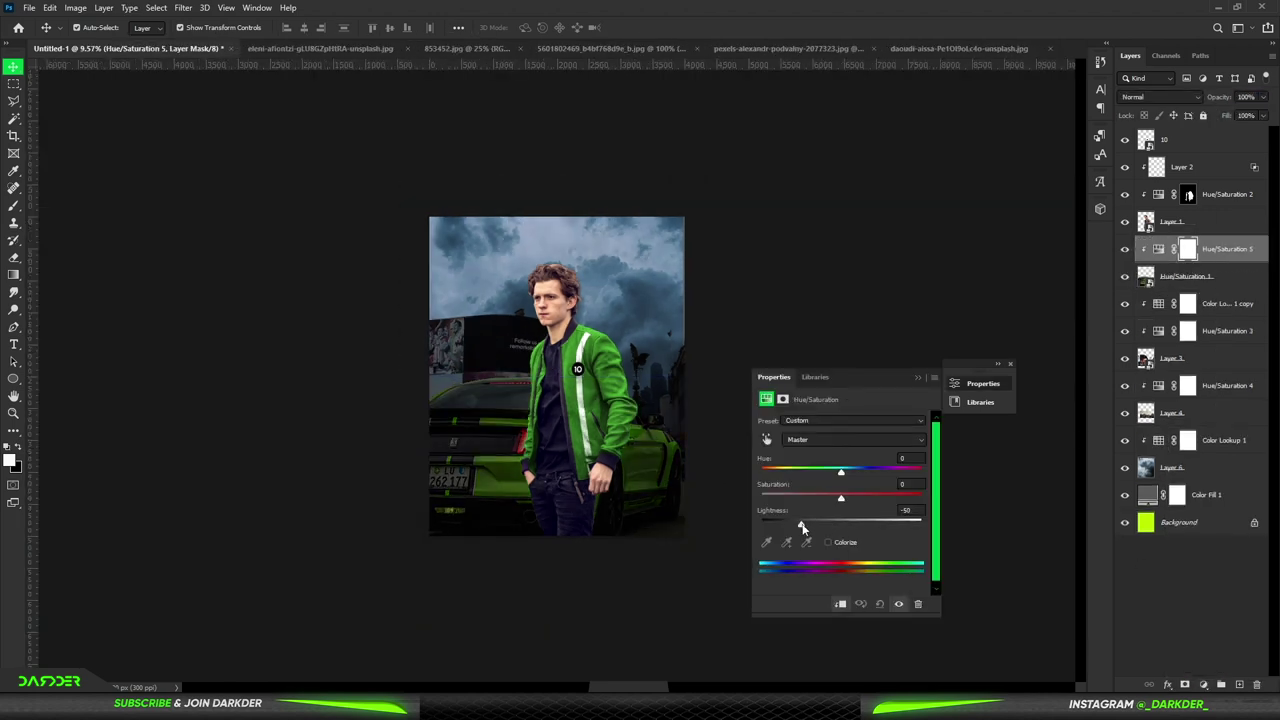
left_click(956, 383)
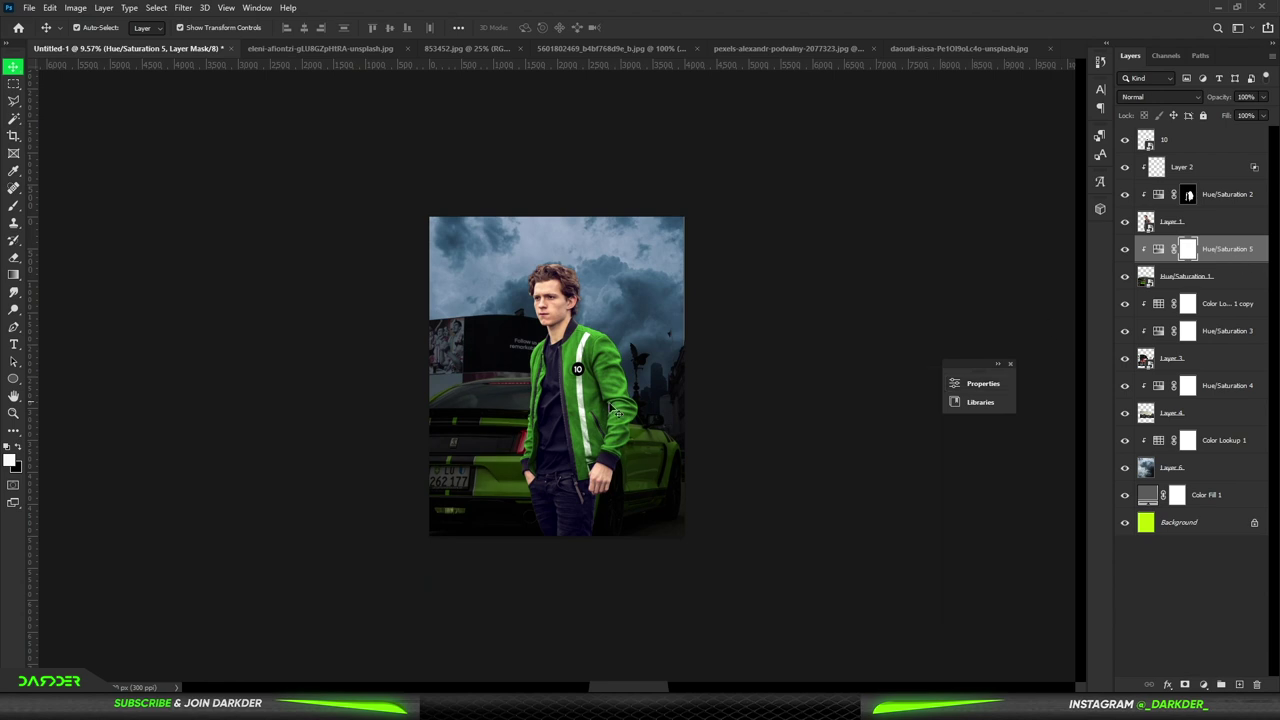
Step: Clip a copy of the 40% Color Lookup grade to the car
left_click_drag(1220, 393, 1205, 262)
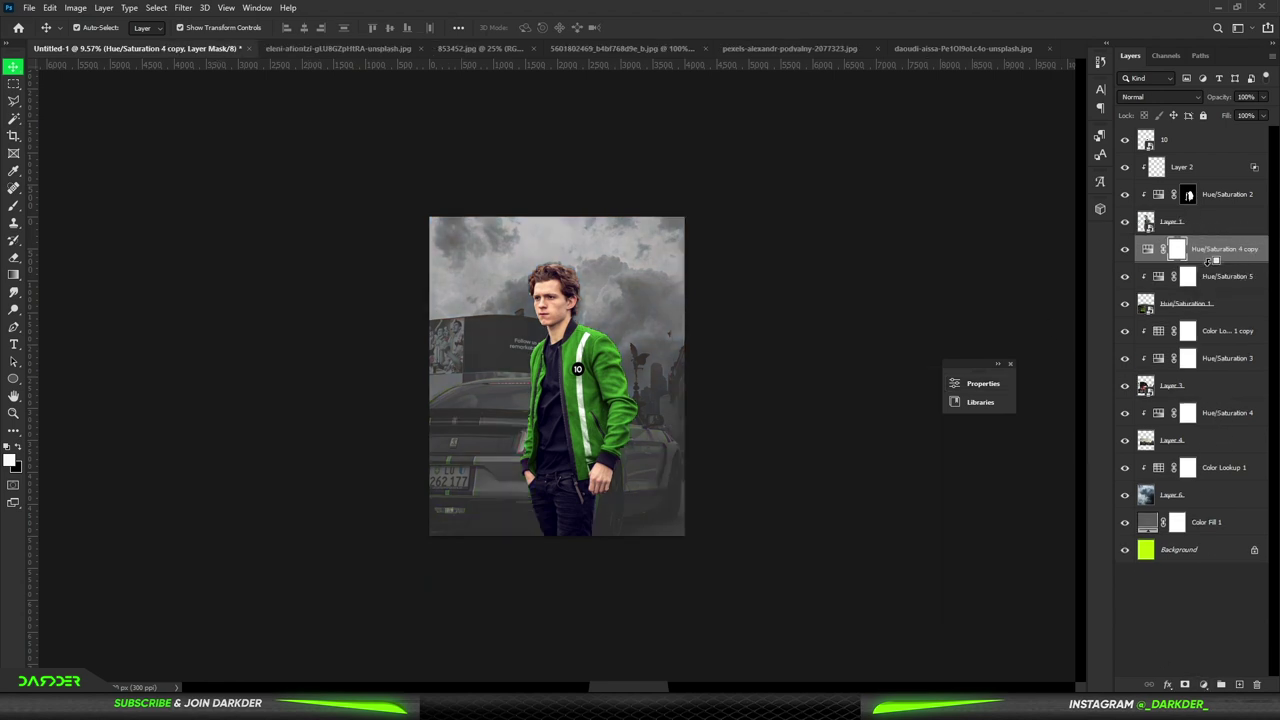
left_click(1208, 262, "alt")
key("Delete")
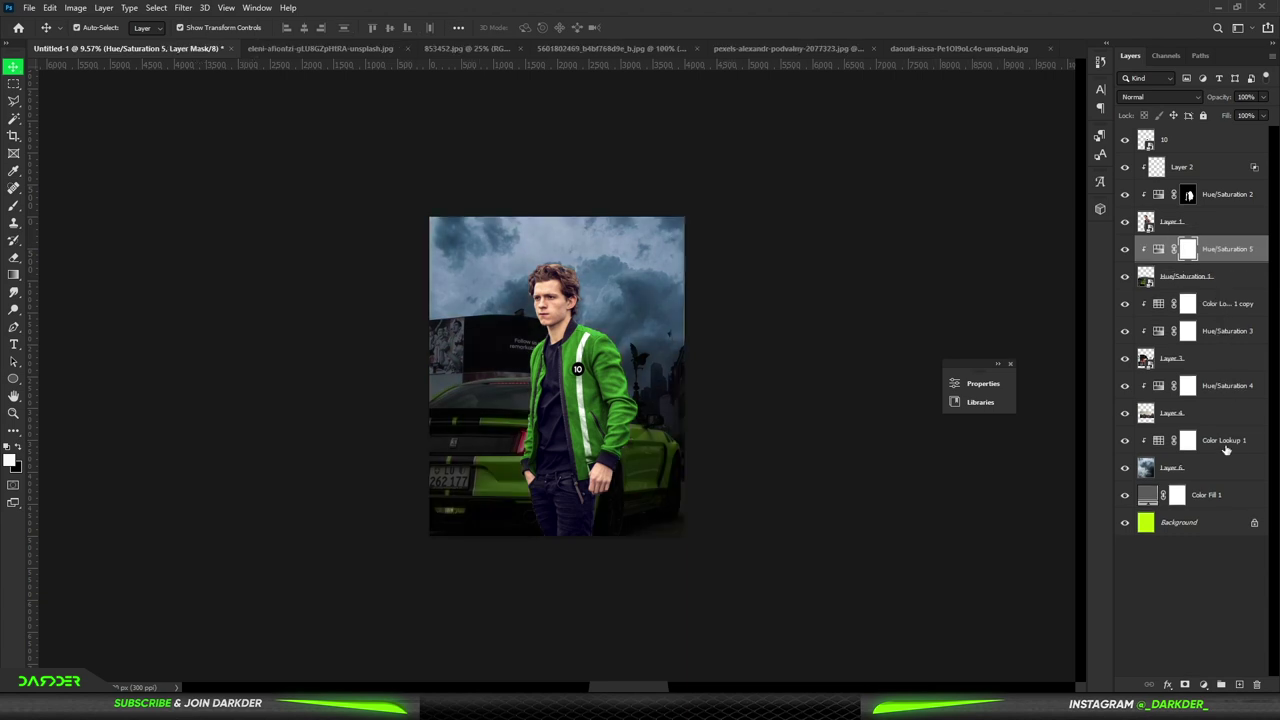
left_click_drag(1220, 330, 1212, 262)
left_click(1212, 263, "alt")
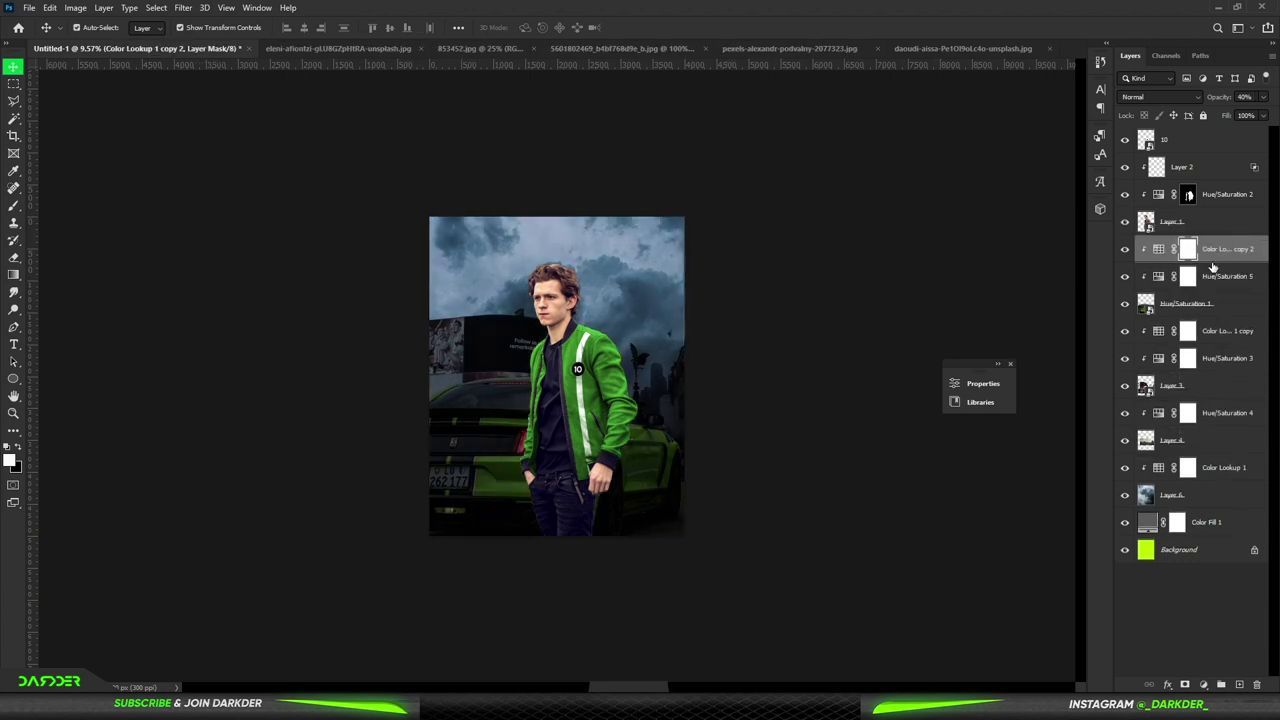
Step: Erase the darkening adjustment's mask over the car's red tail-light
key("ctrl+plus")
left_click(1228, 276)
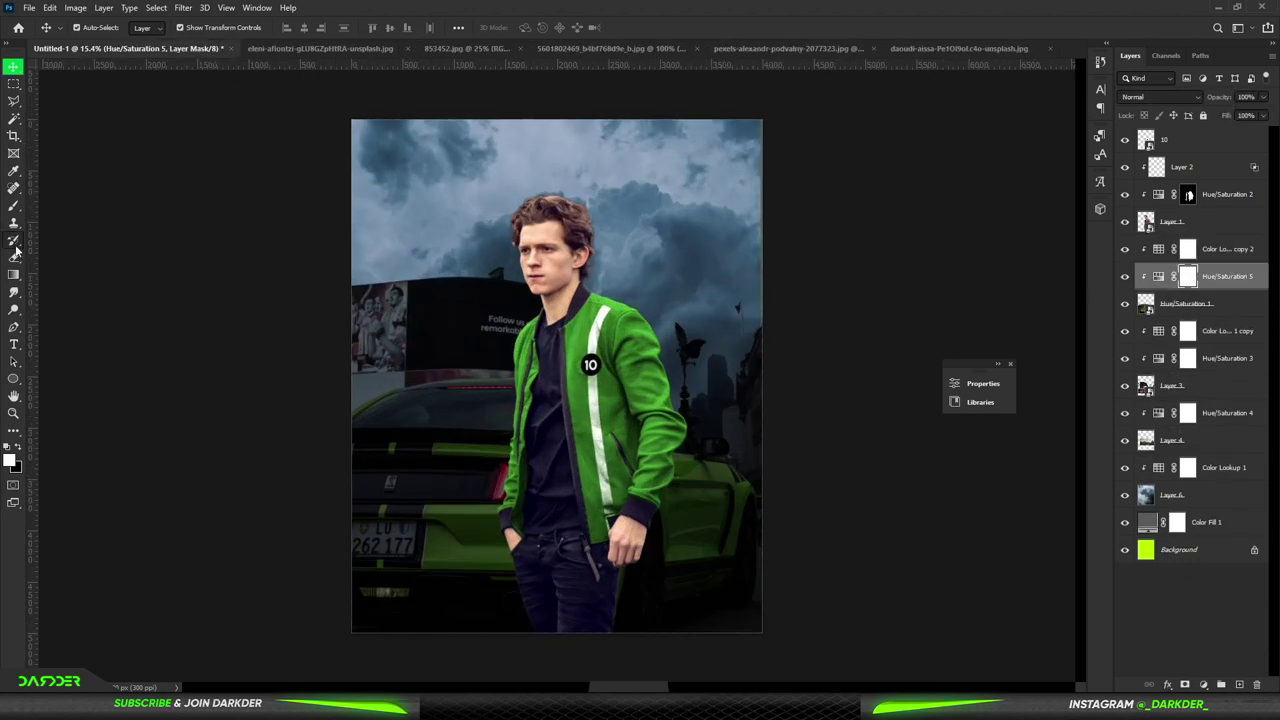
key("e")
scroll(446, 490, "up", 2)
scroll(500, 475, "up", 2)
scroll(529, 486, "up", 2)
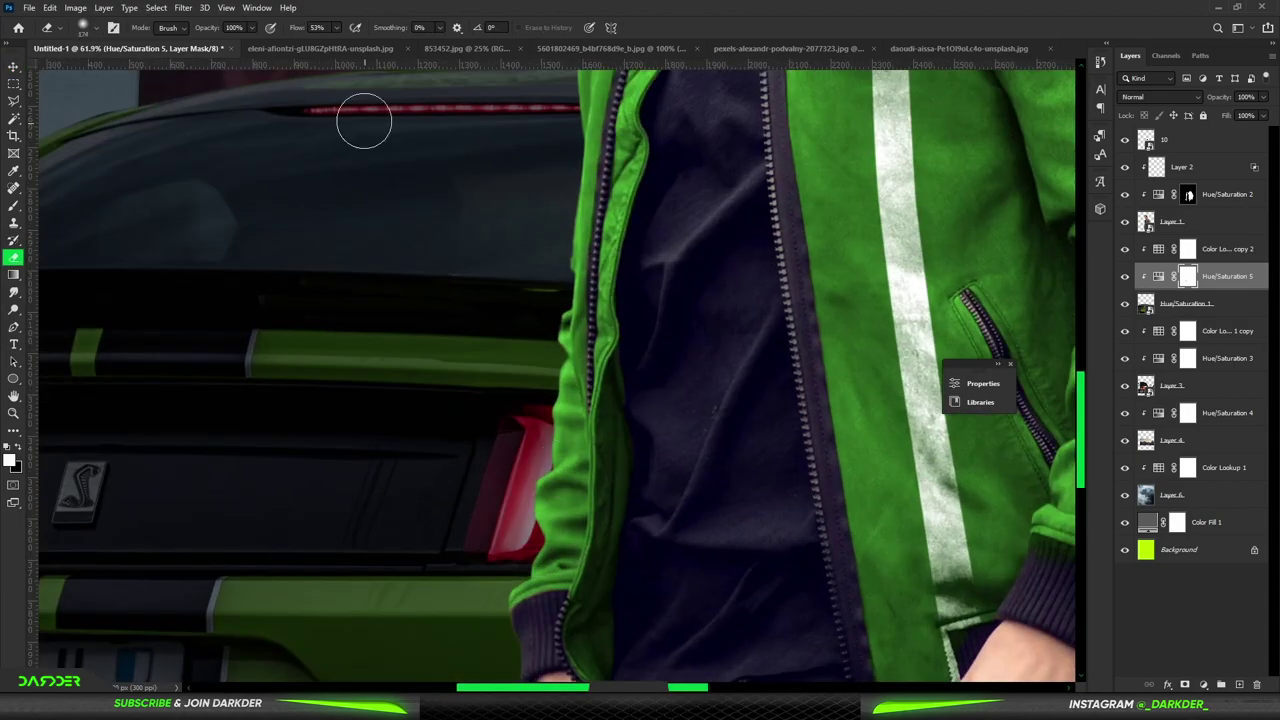
left_click_drag(573, 452, 507, 528)
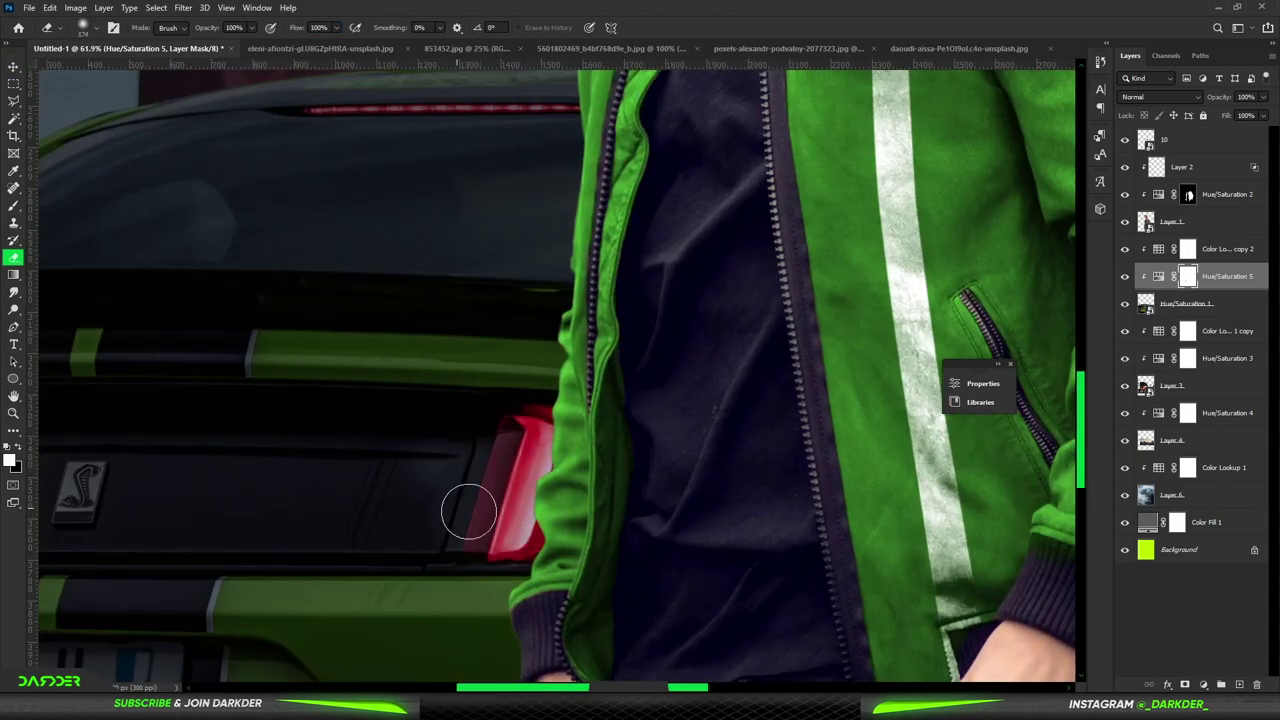
scroll(655, 519, "down", 5)
scroll(529, 289, "down", 1)
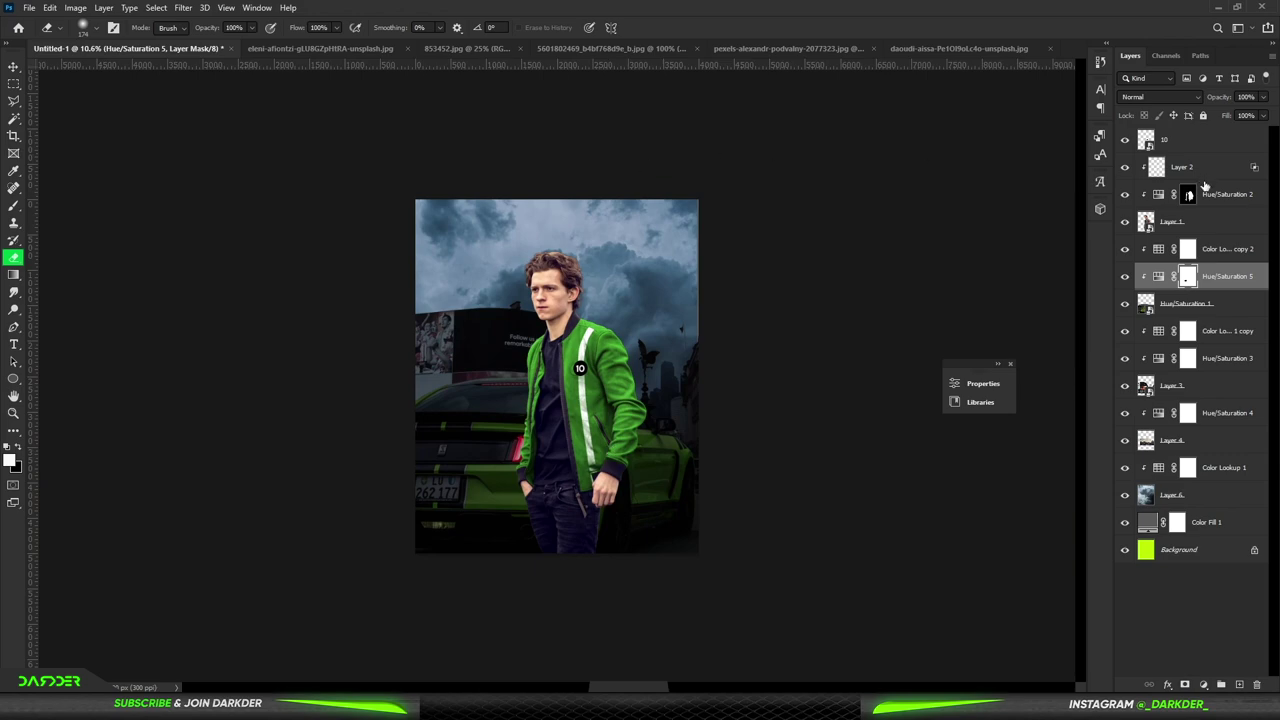
left_click(1228, 249)
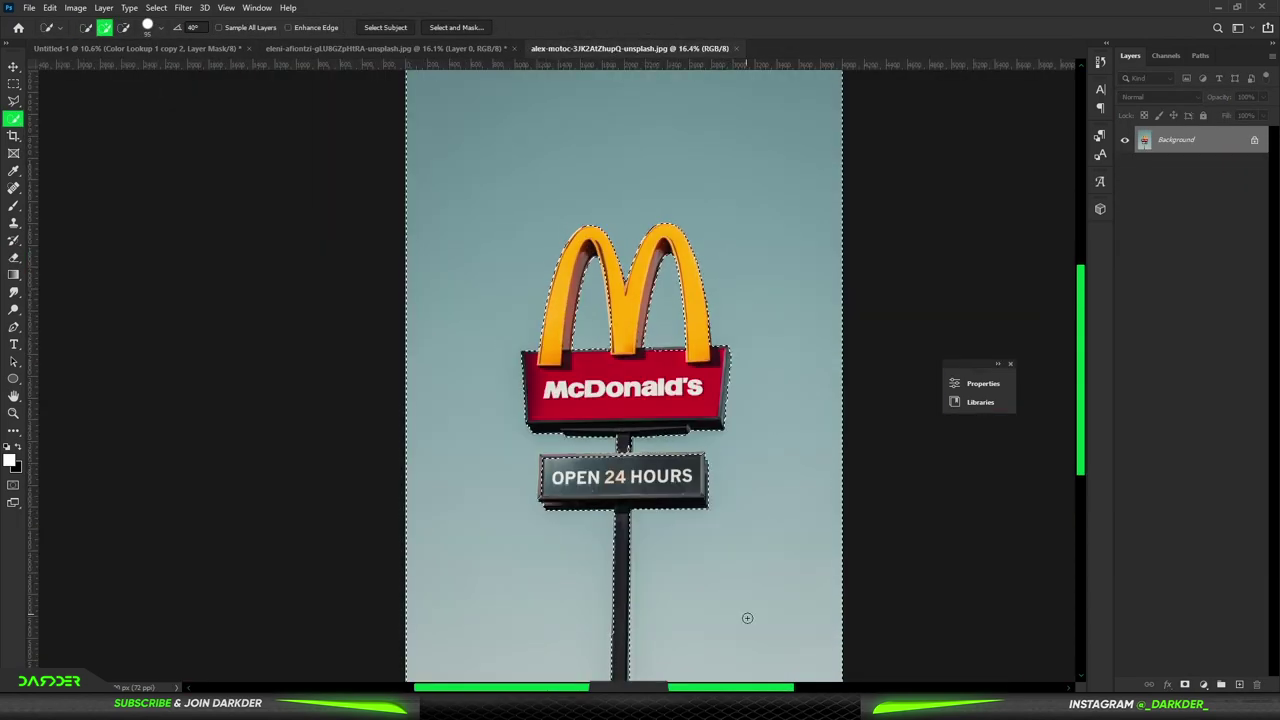
Step: Paint the pole into the sign selection in Quick Mask and drag the cut-out into the poster
key("ctrl+0")
key("q")
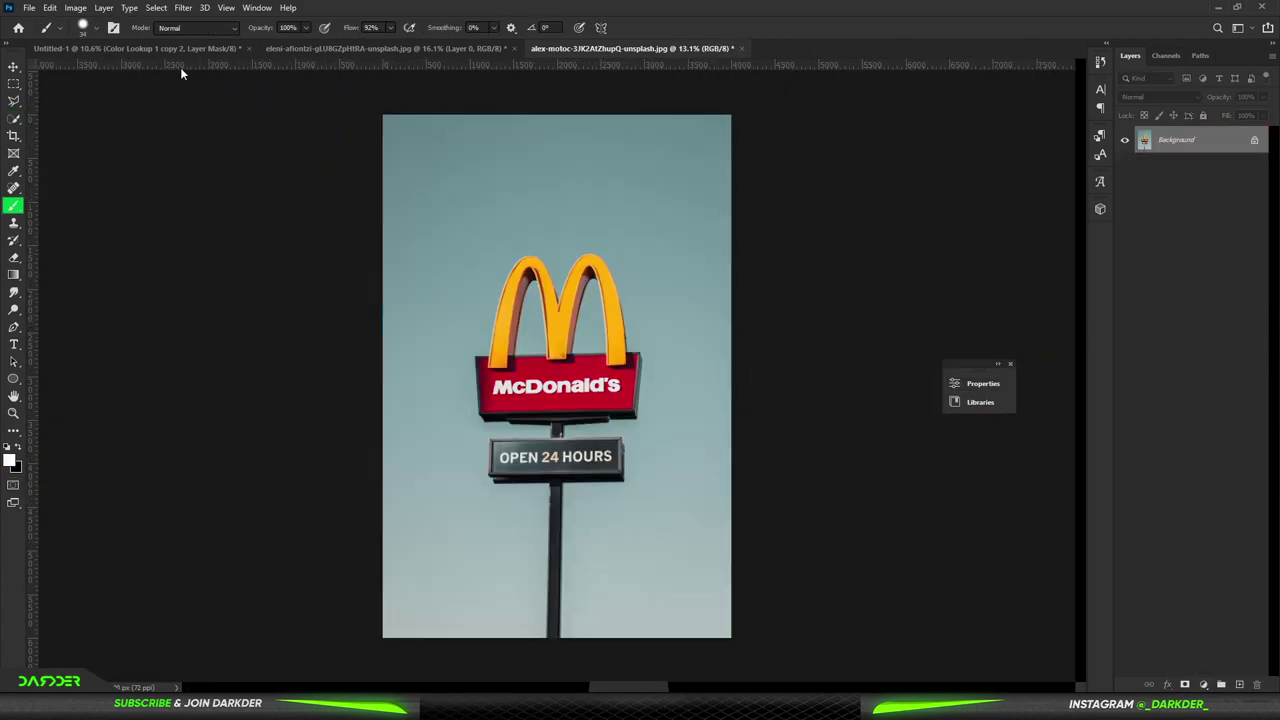
key("q")
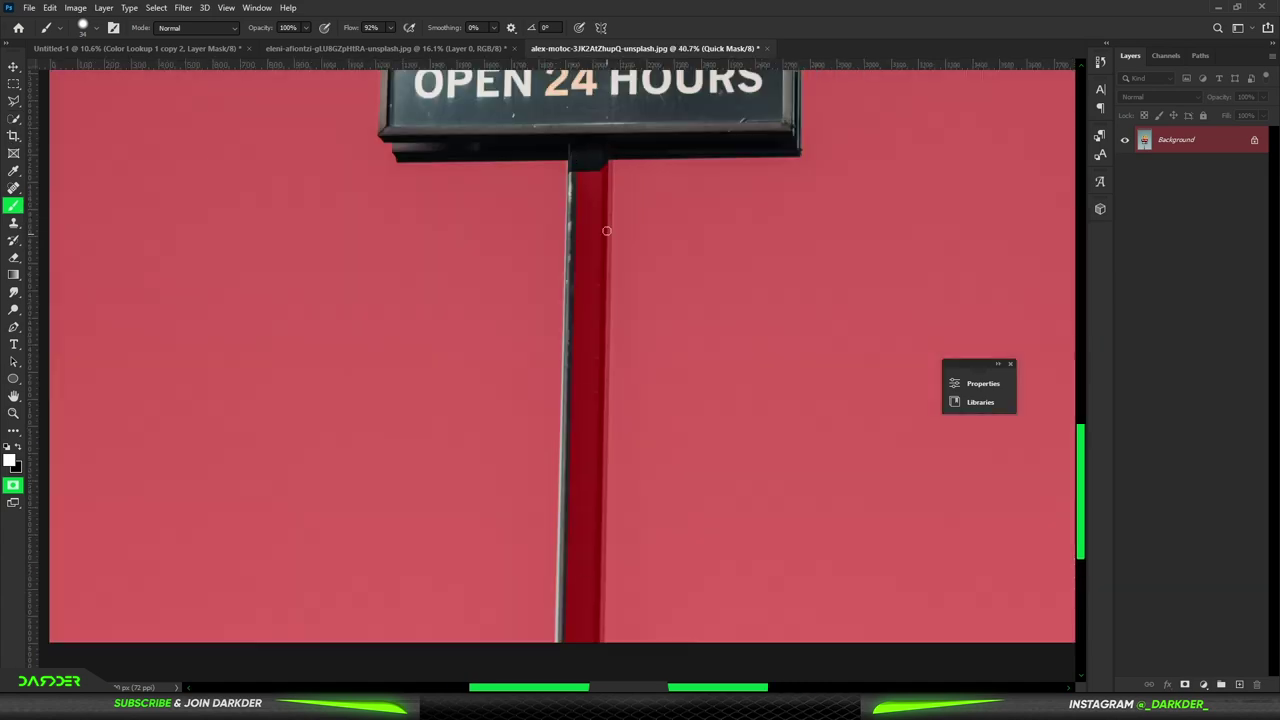
left_click_drag(586, 190, 590, 620)
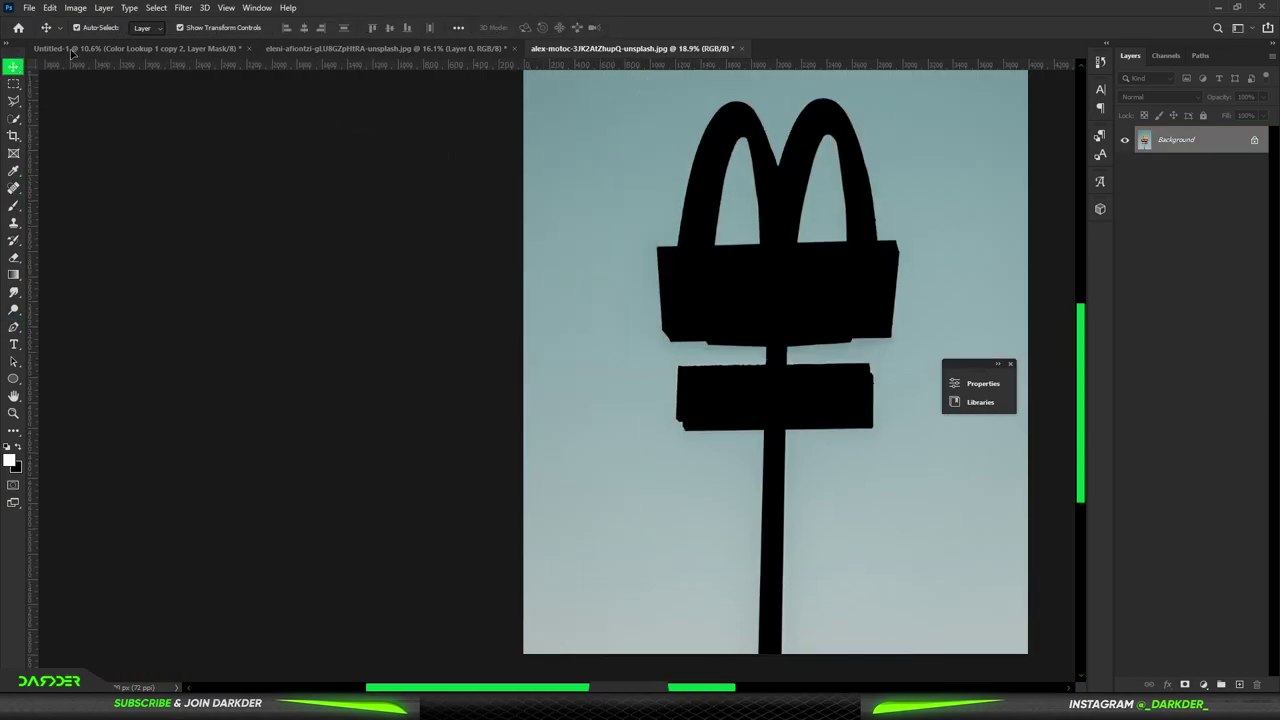
left_click(72, 48)
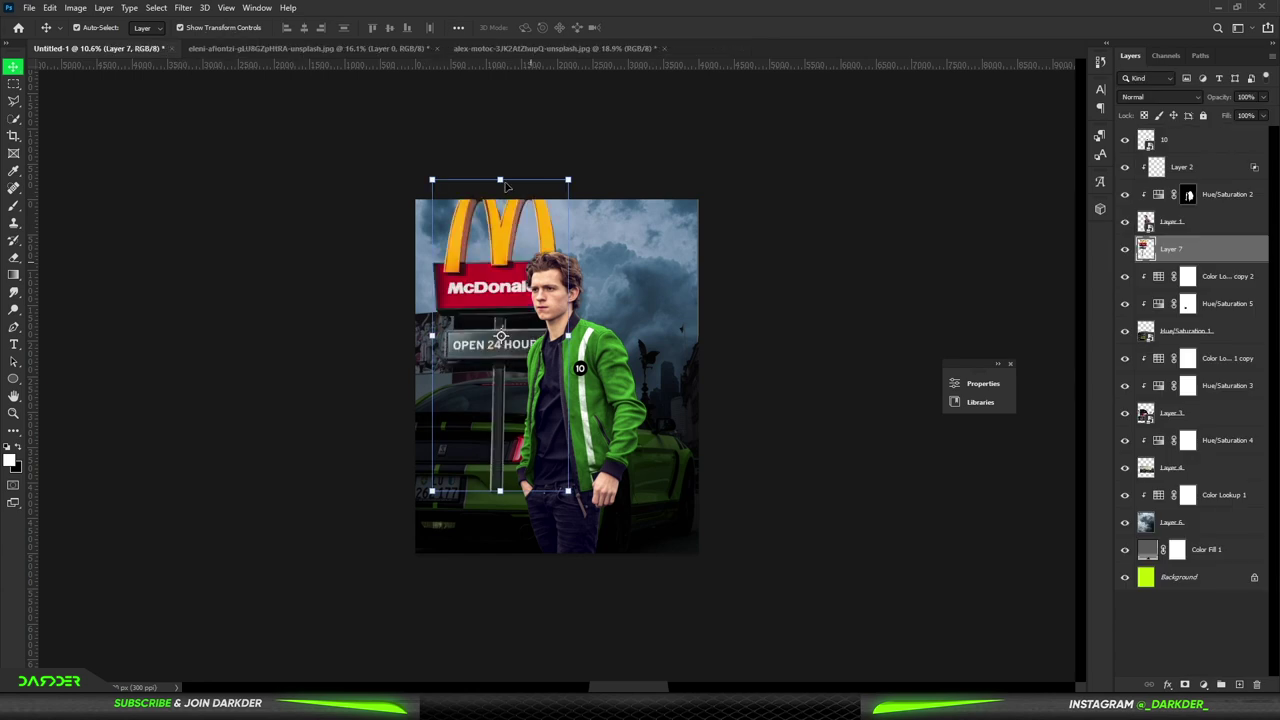
Step: Place the sign in the upper-left sky below Layer 3, with copied Hue/Saturation and Color Lookup grades
mouse_move(501, 426)
left_mouse_down()
mouse_move(482, 270)
mouse_move(464, 270)
mouse_move(462, 236)
left_mouse_up()
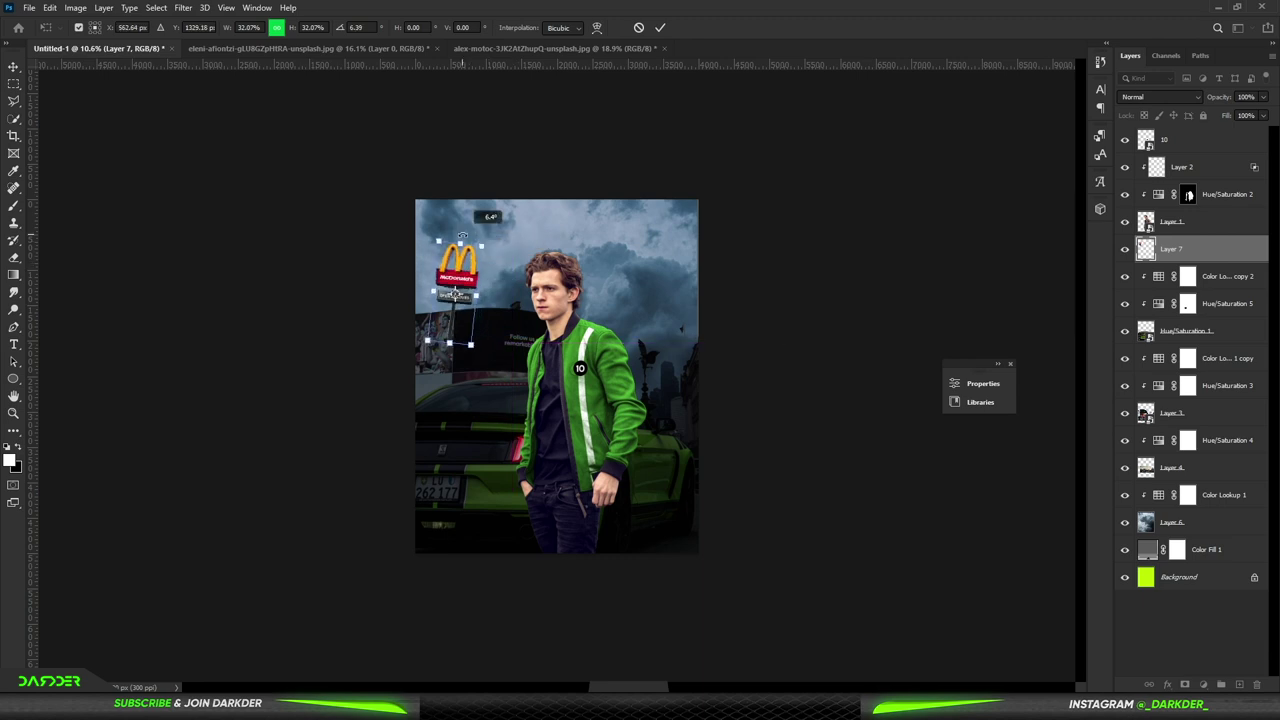
left_click_drag(1150, 248, 1218, 413)
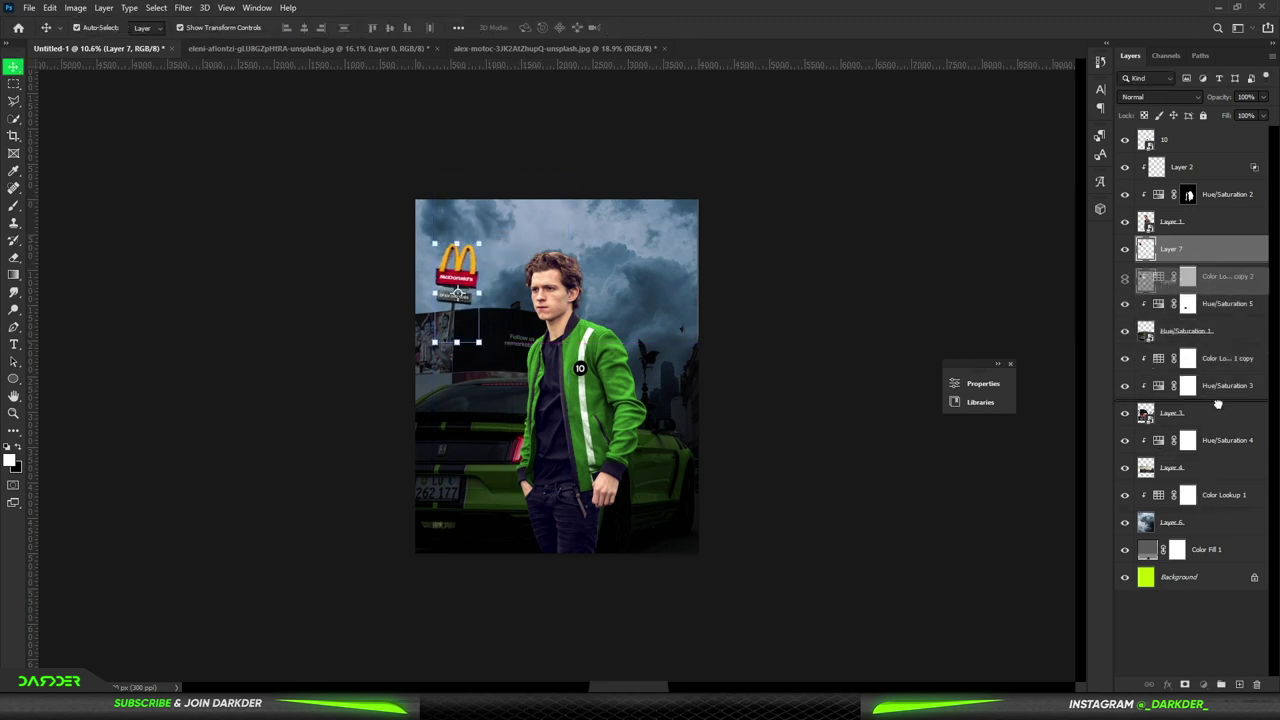
left_click_drag(1218, 413, 1220, 434)
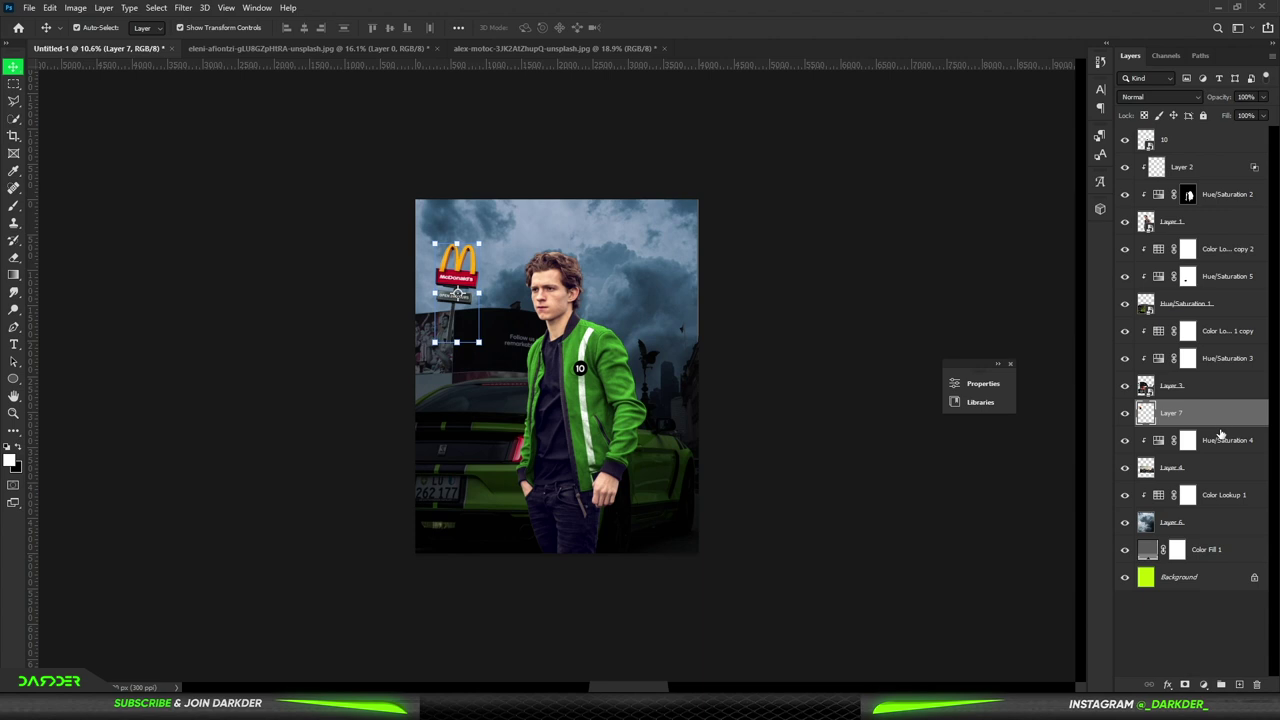
left_click_drag(1225, 364, 1207, 424)
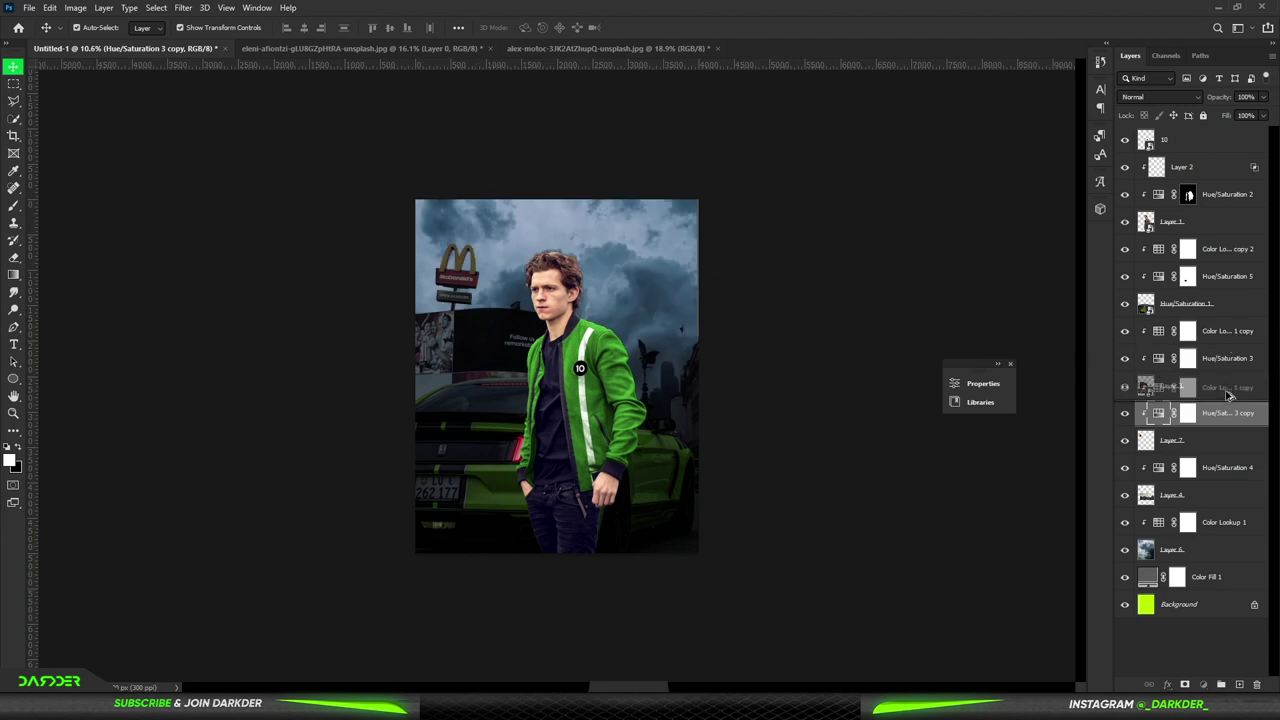
left_click_drag(1228, 396, 1228, 400)
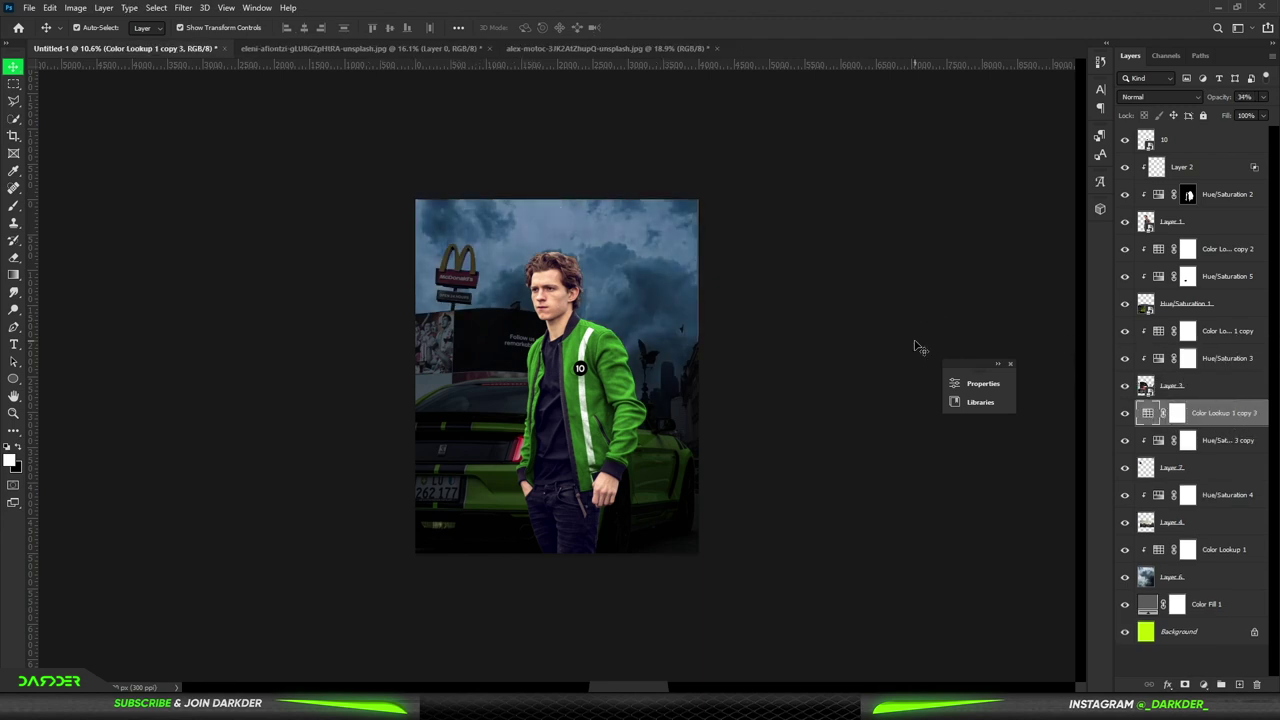
Step: Add a Hue/Saturation layer above Hue/Saturation 2 at Lightness -51 to darken the jacket
left_click(889, 306)
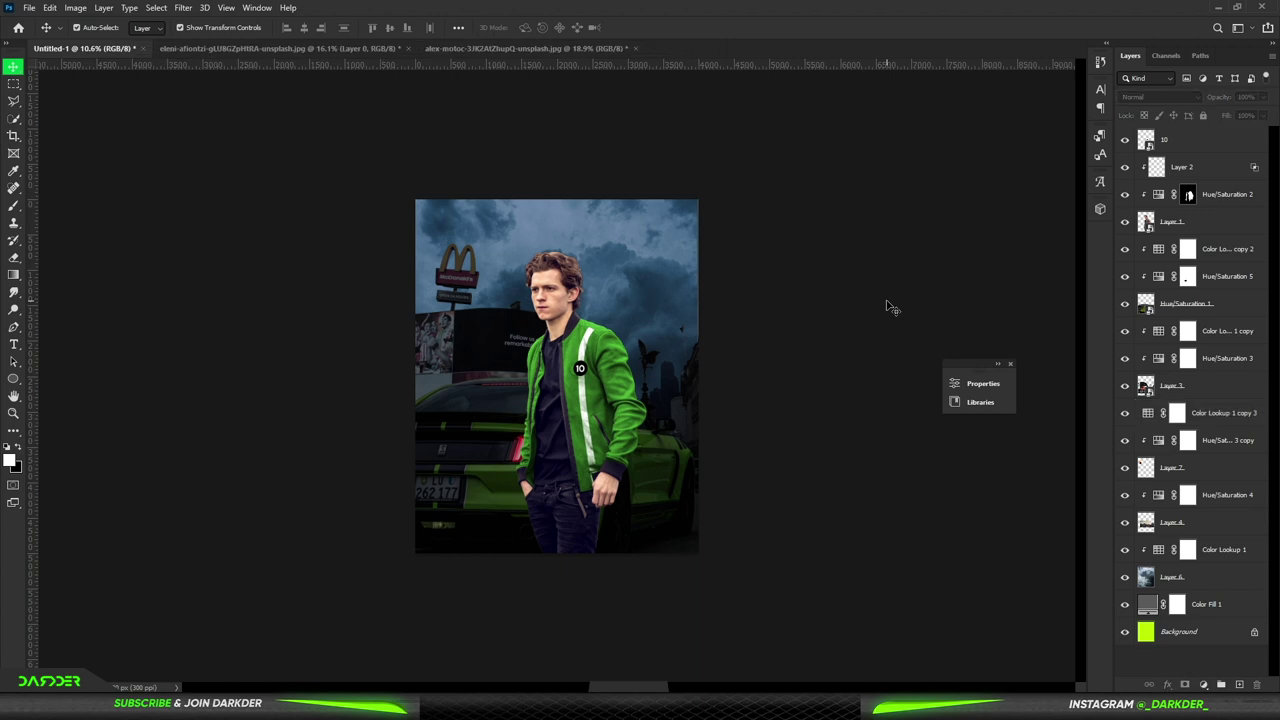
scroll(763, 383, "down", 1)
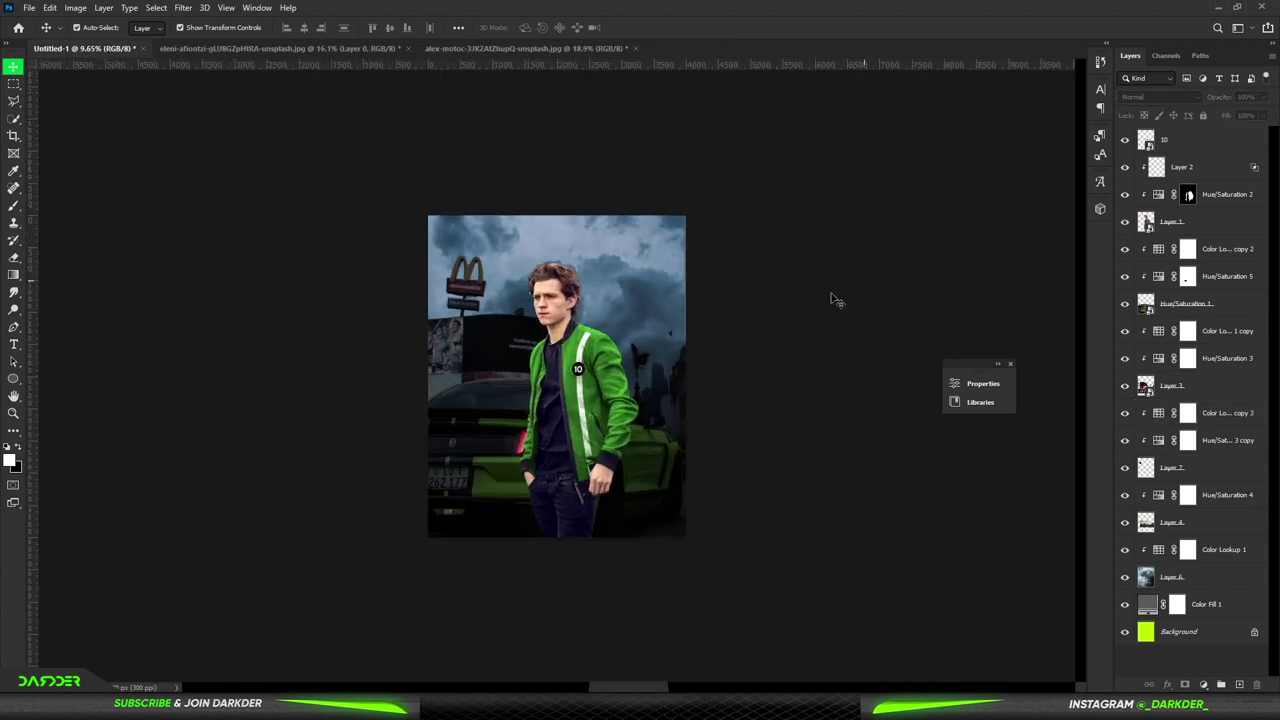
scroll(590, 352, "up", 1)
scroll(590, 352, "up", 1)
left_click(1222, 200)
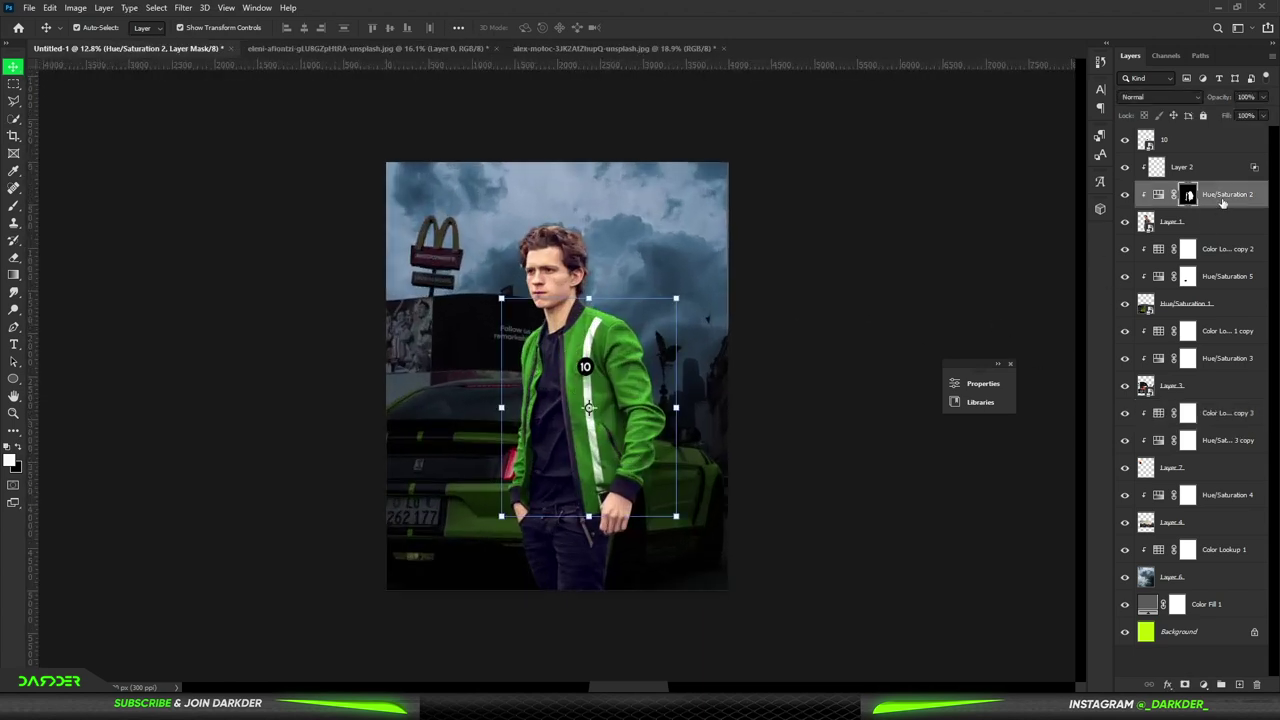
left_click(1203, 684)
left_click(1200, 557)
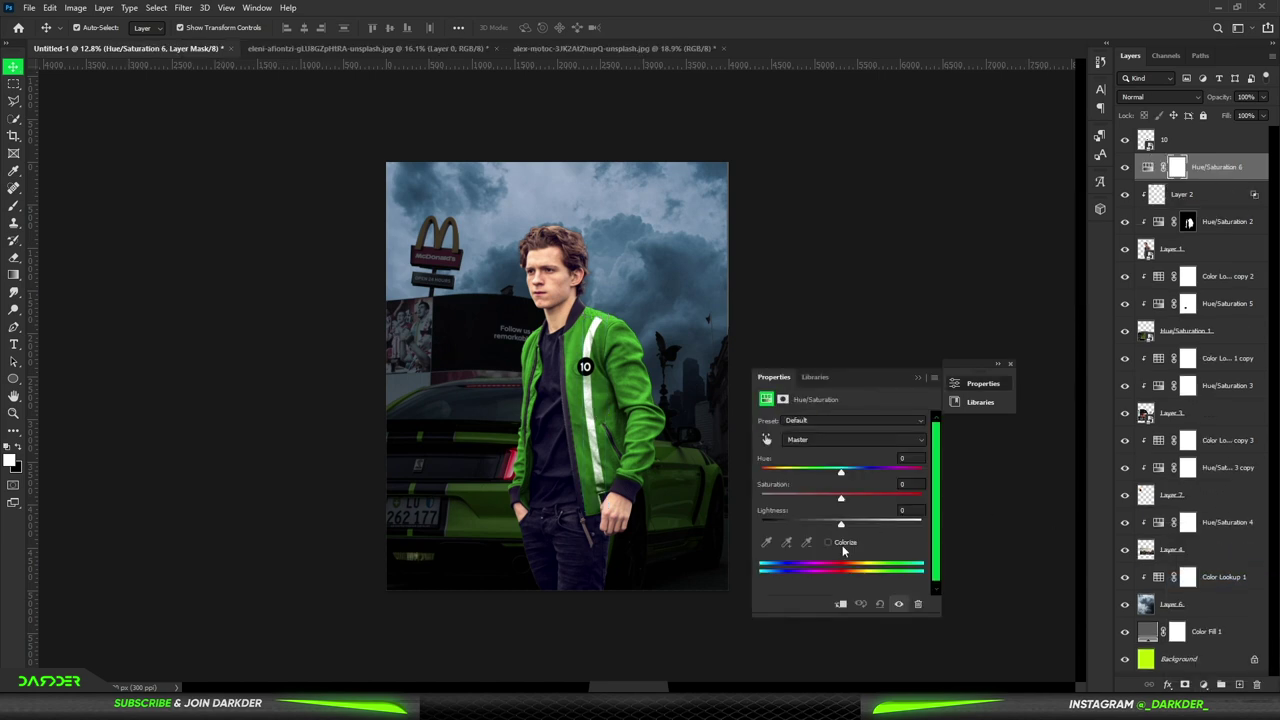
left_click_drag(844, 529, 801, 531)
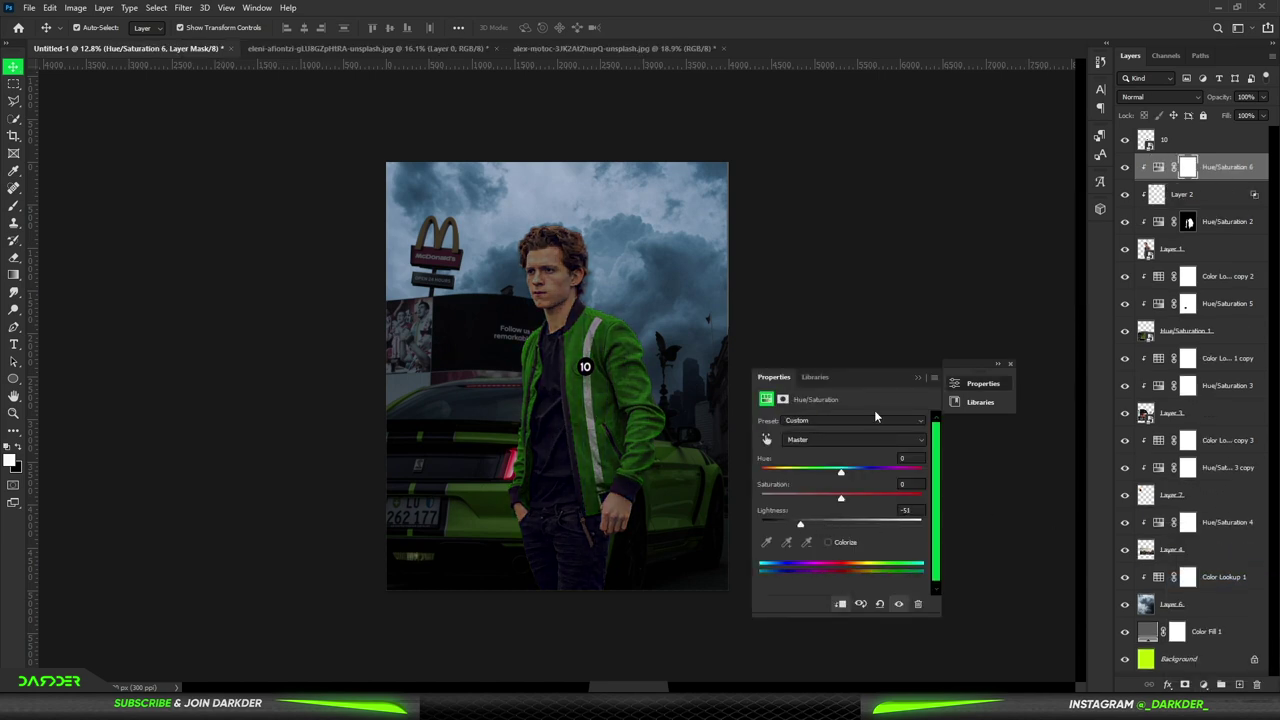
left_click(916, 378)
Step: Widen the cloudy sky layer slightly and flip it horizontally
left_click(650, 206)
key("ctrl+t")
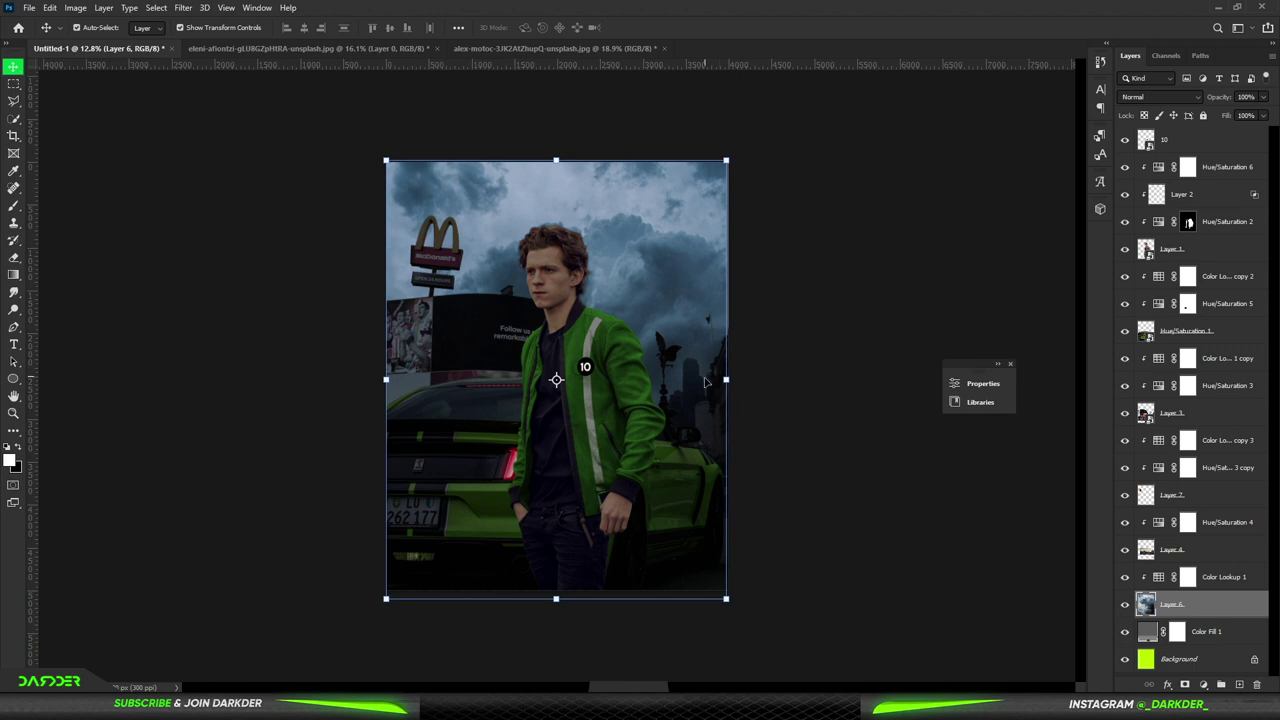
left_click_drag(729, 380, 735, 381)
left_click(924, 250)
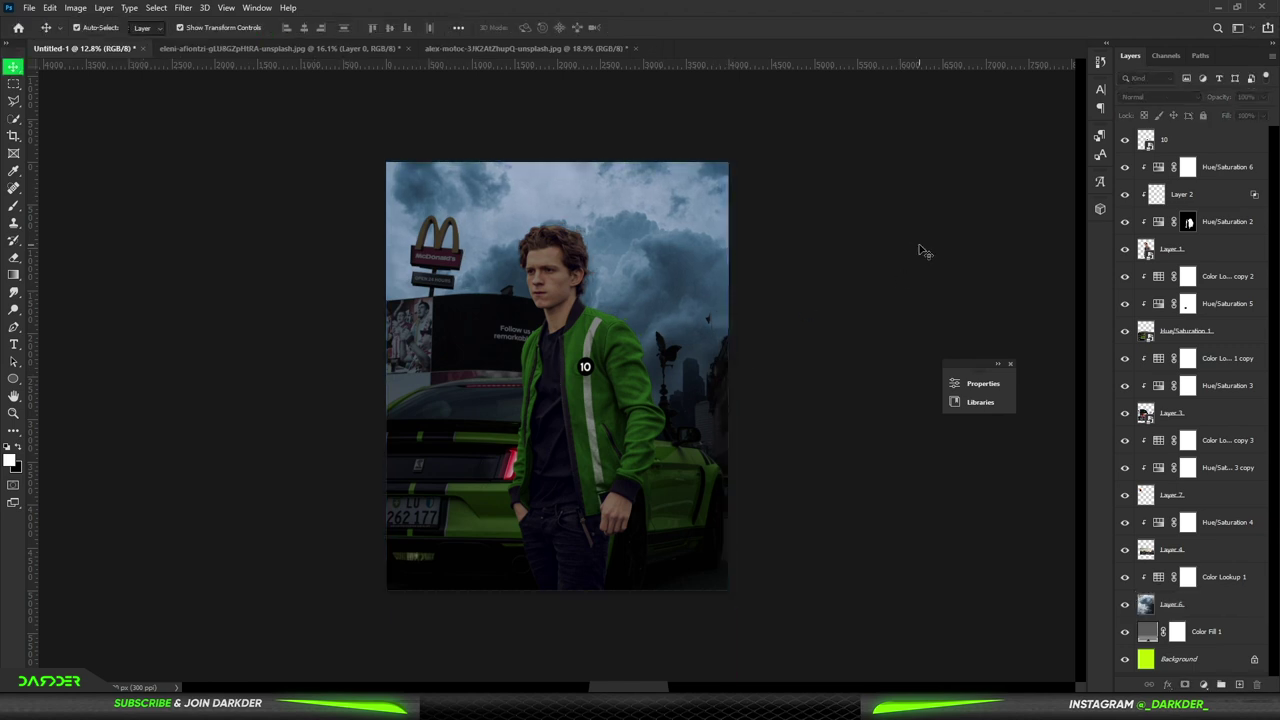
left_click(646, 240)
key("ctrl+t")
right_click(646, 234)
left_click(700, 456)
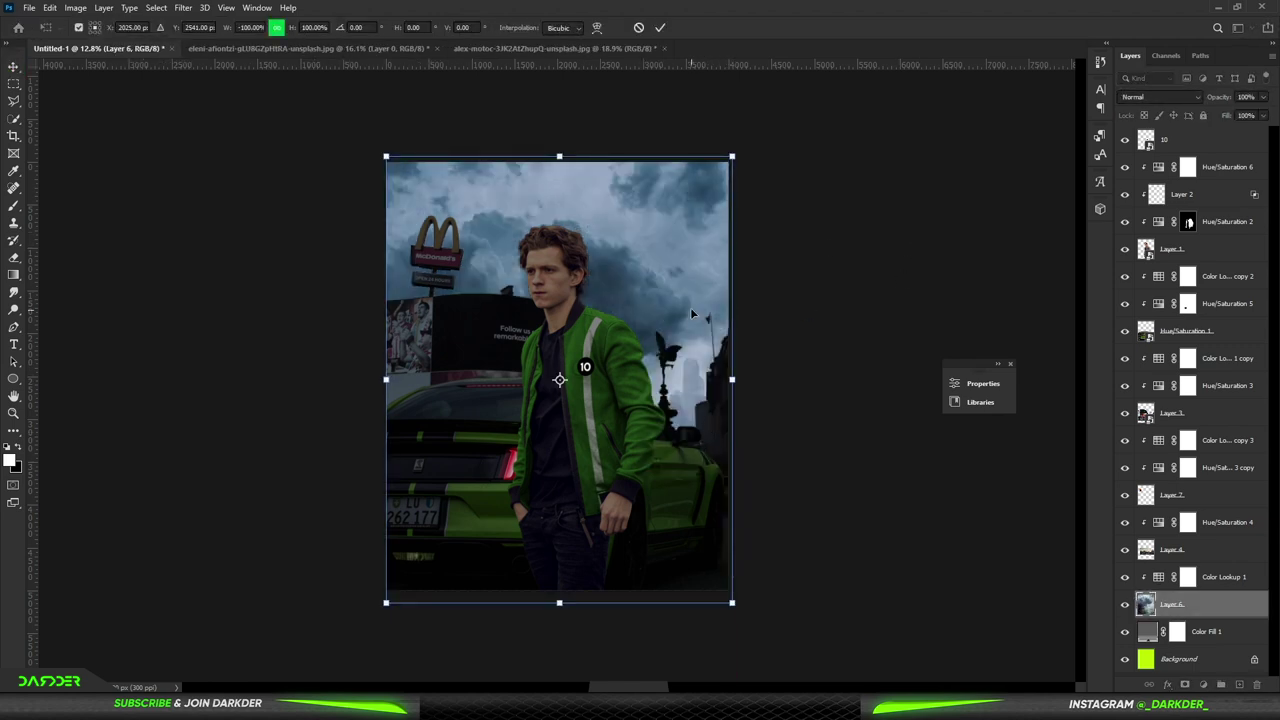
left_click(909, 230)
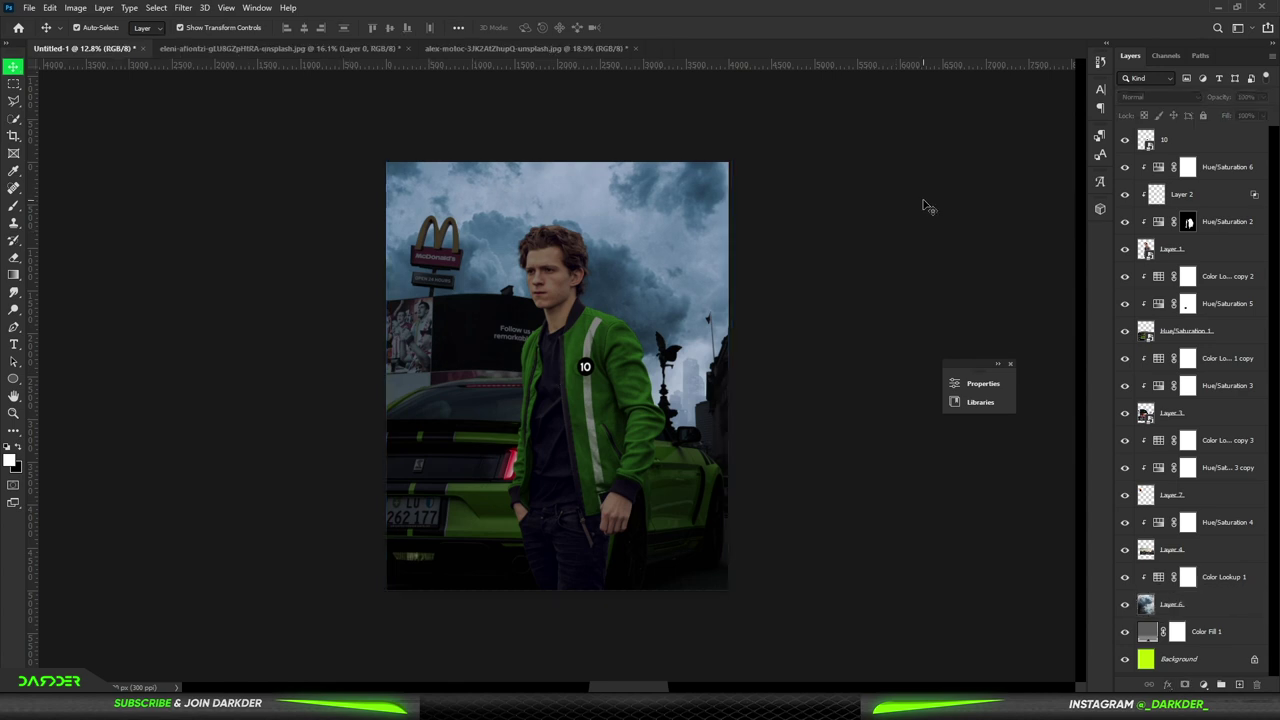
key("ctrl+minus")
left_click(590, 430)
Step: Add an Exposure adjustment layer at about +3.8 exposure
left_click(1210, 258)
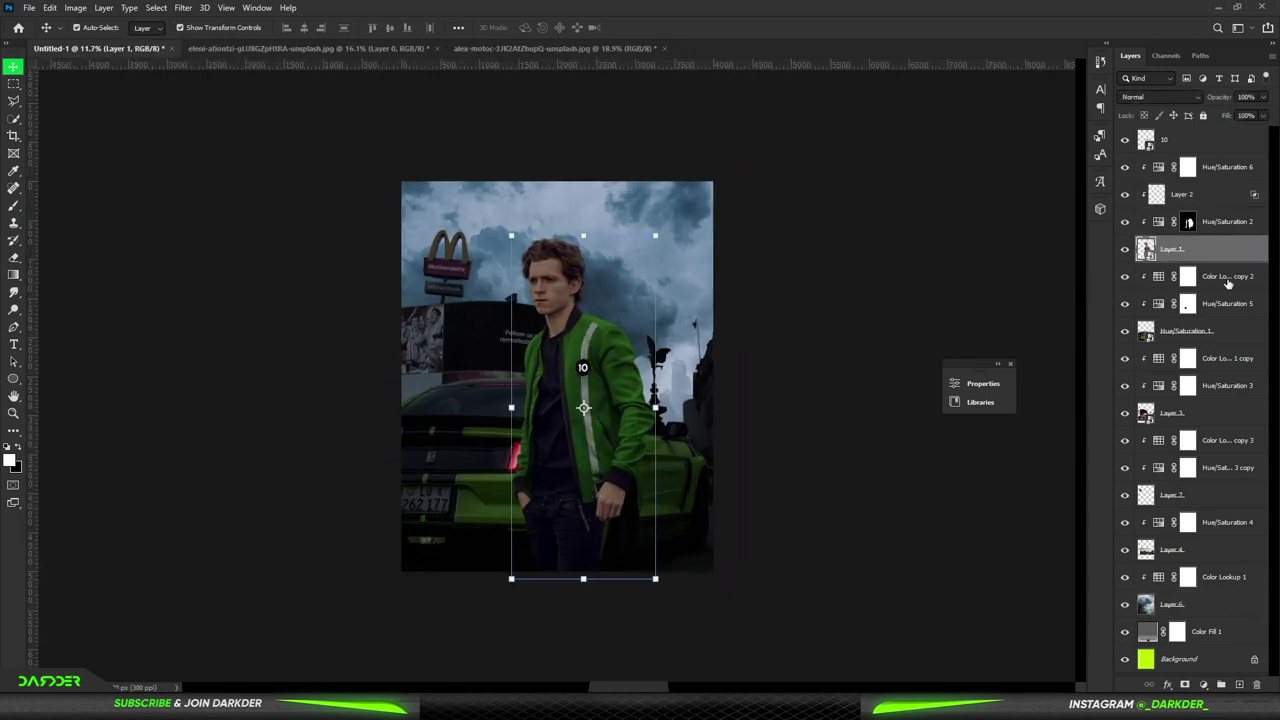
left_click(1229, 284)
left_click(1203, 685)
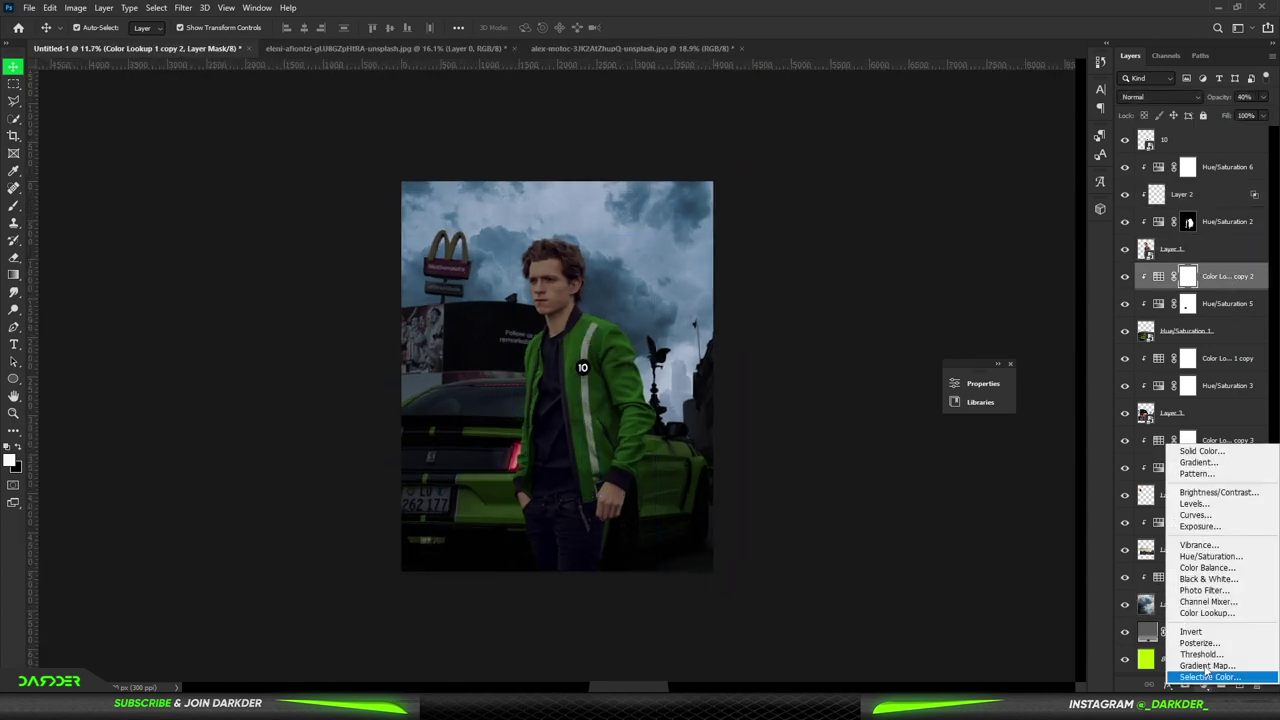
left_click(1200, 526)
left_click_drag(880, 459, 886, 459)
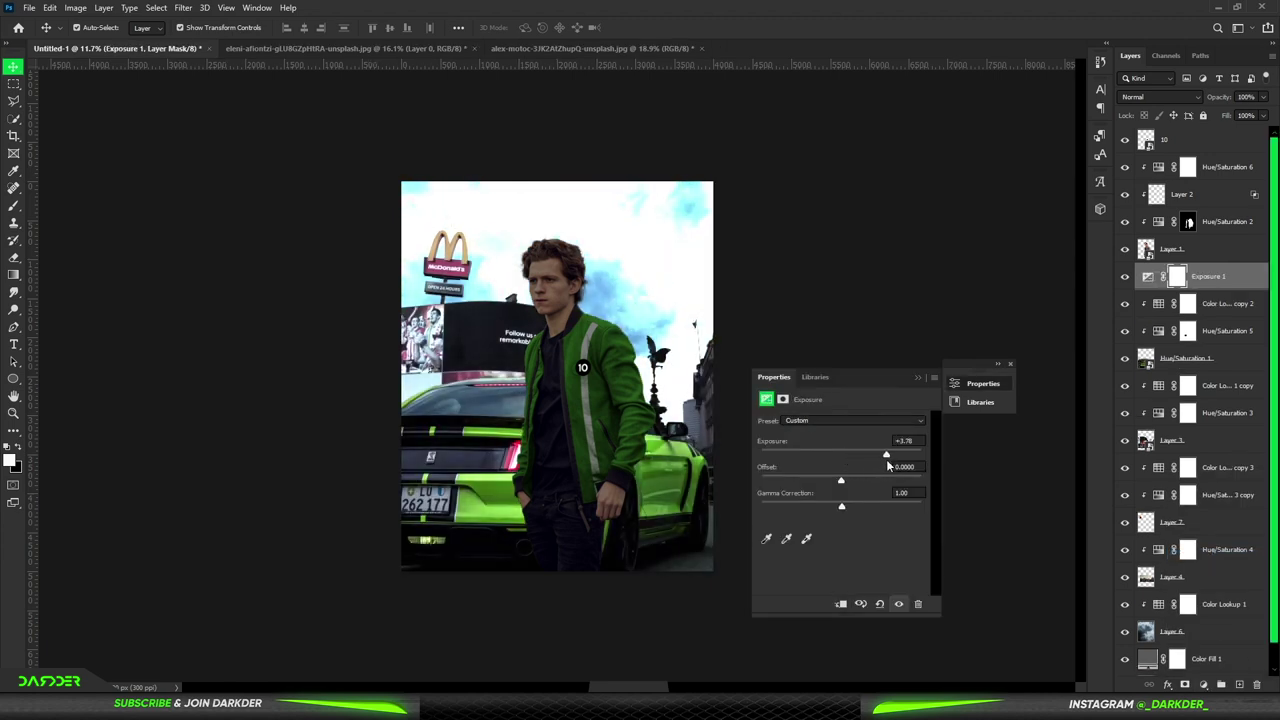
left_click(917, 379)
Step: Invert the Exposure mask and paint the glow around the statue with a soft round brush
key("ctrl+i")
key("b")
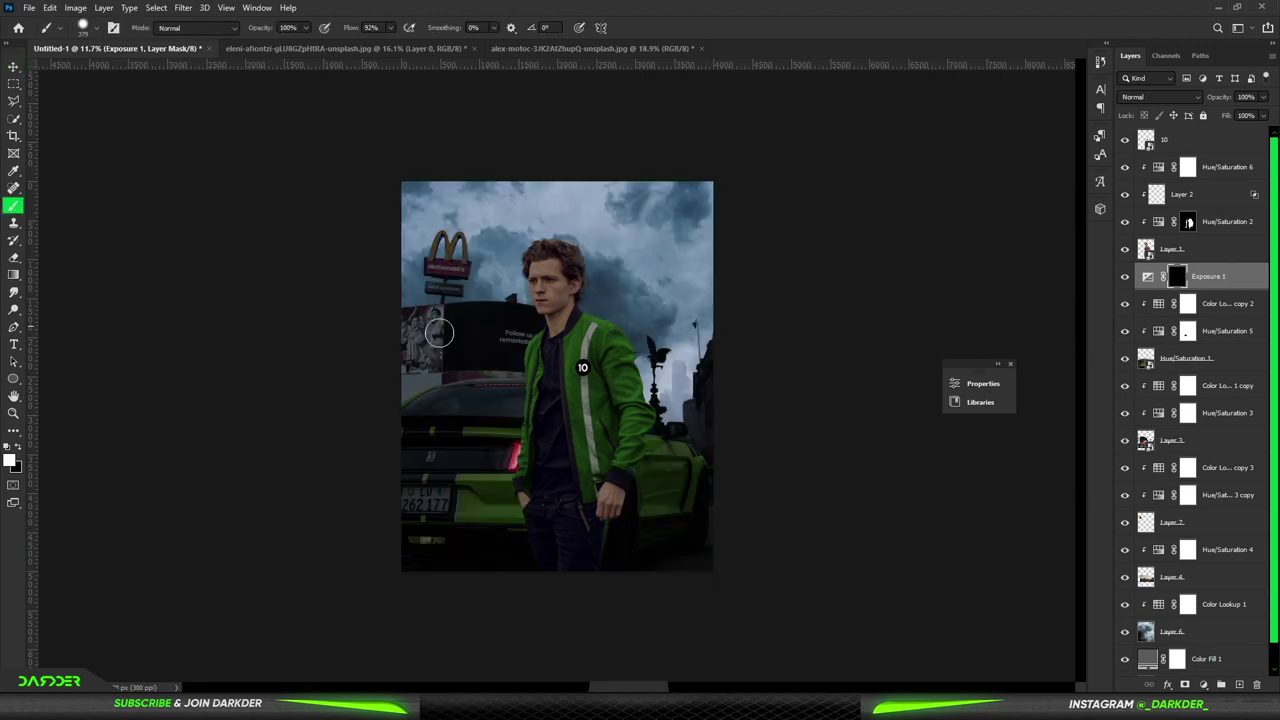
scroll(677, 429, "up", 5)
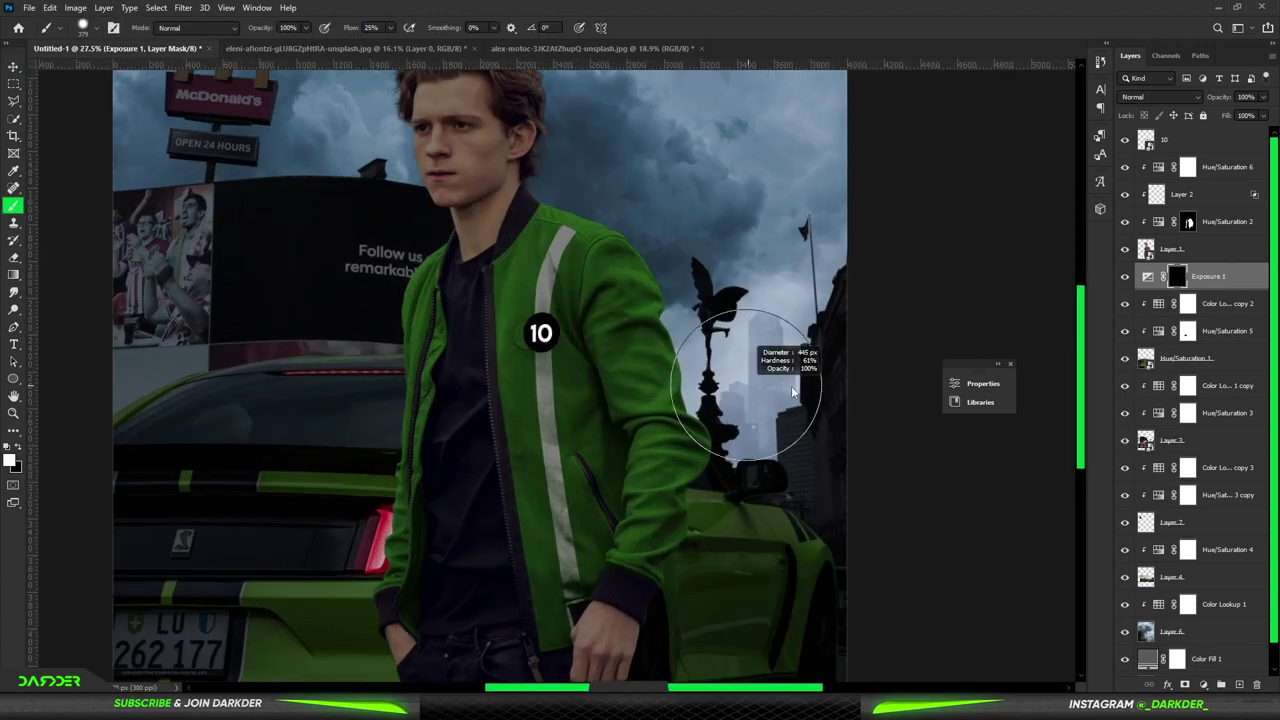
right_click(800, 400)
double_click(865, 560)
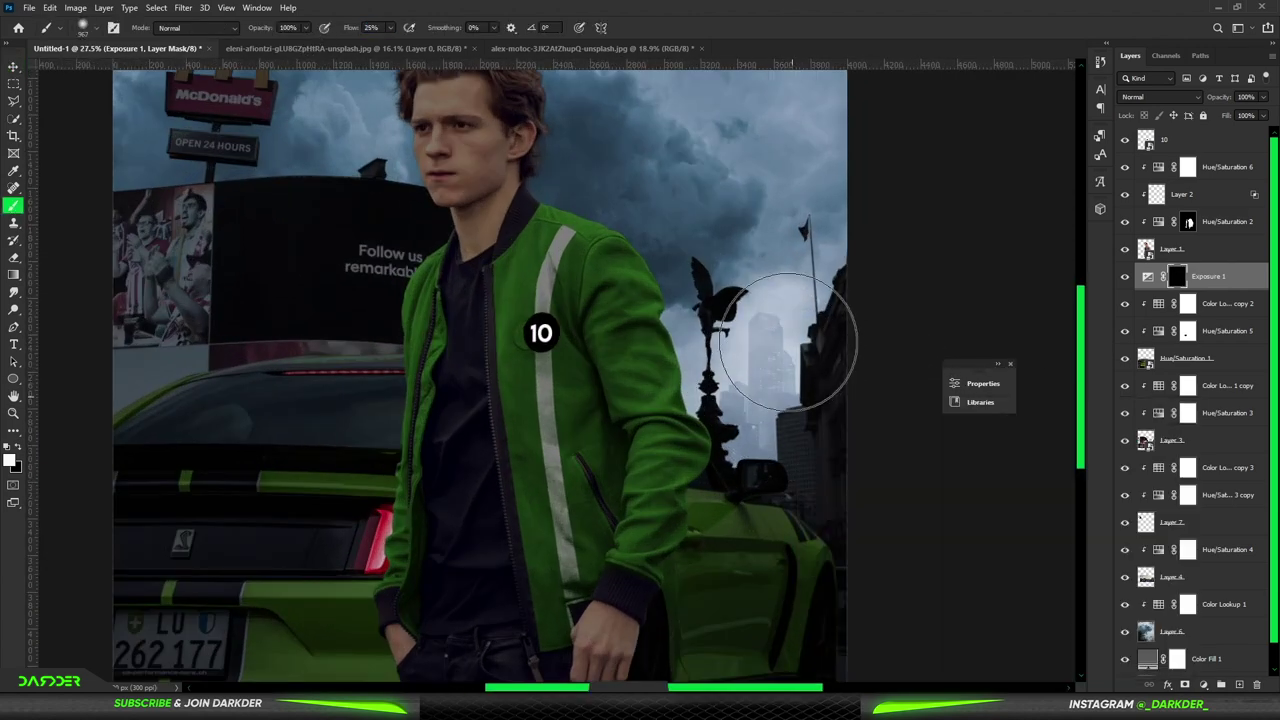
mouse_move(771, 329)
left_mouse_down()
mouse_move(766, 386)
mouse_move(785, 338)
mouse_move(672, 214)
mouse_move(790, 380)
left_mouse_up()
scroll(790, 380, "down", 3)
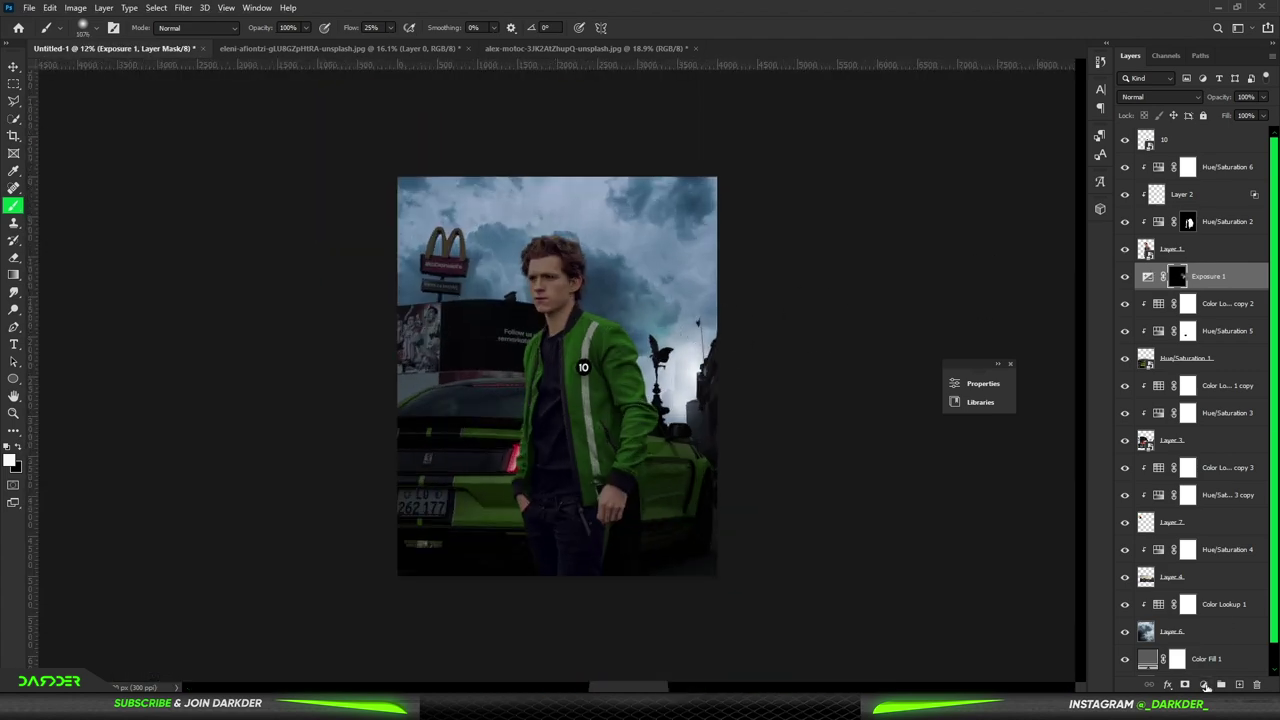
Step: Add a cyan Solid Color fill layer blended with Linear Dodge (Add)
left_click(1204, 685)
left_click(1190, 457)
left_click(1052, 413)
left_click(1036, 334)
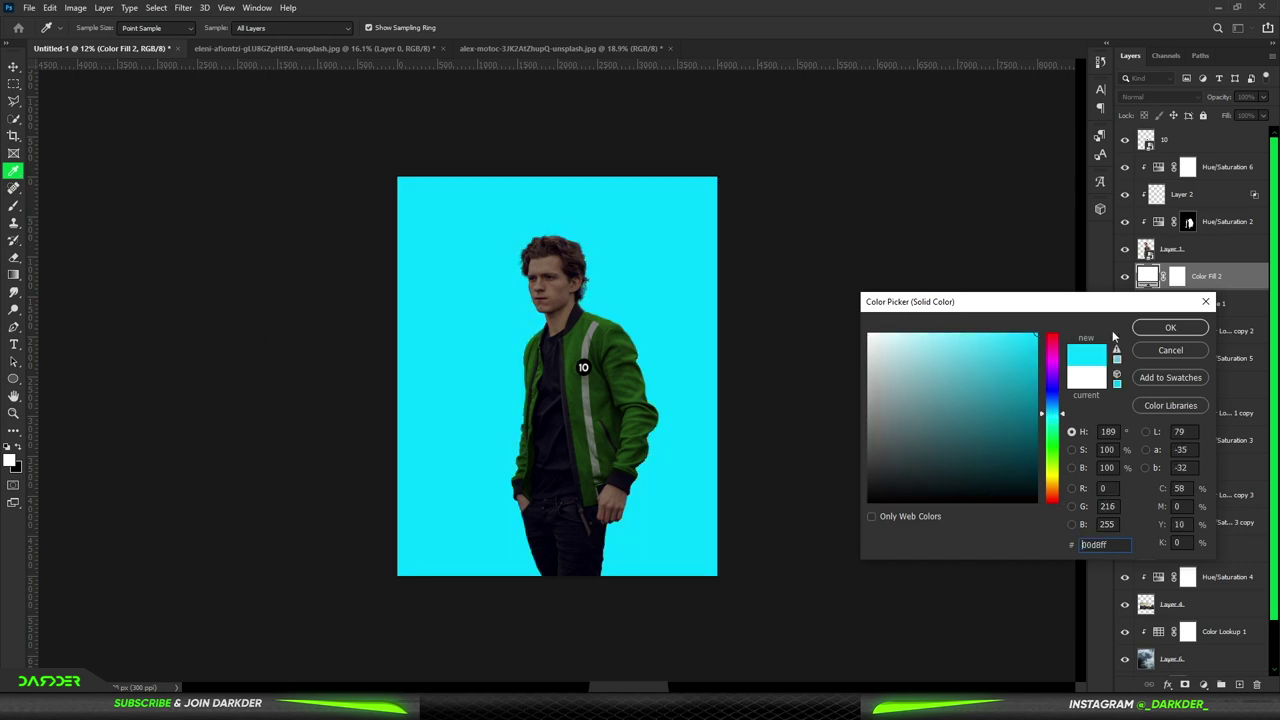
left_click(1170, 327)
left_click(1160, 97)
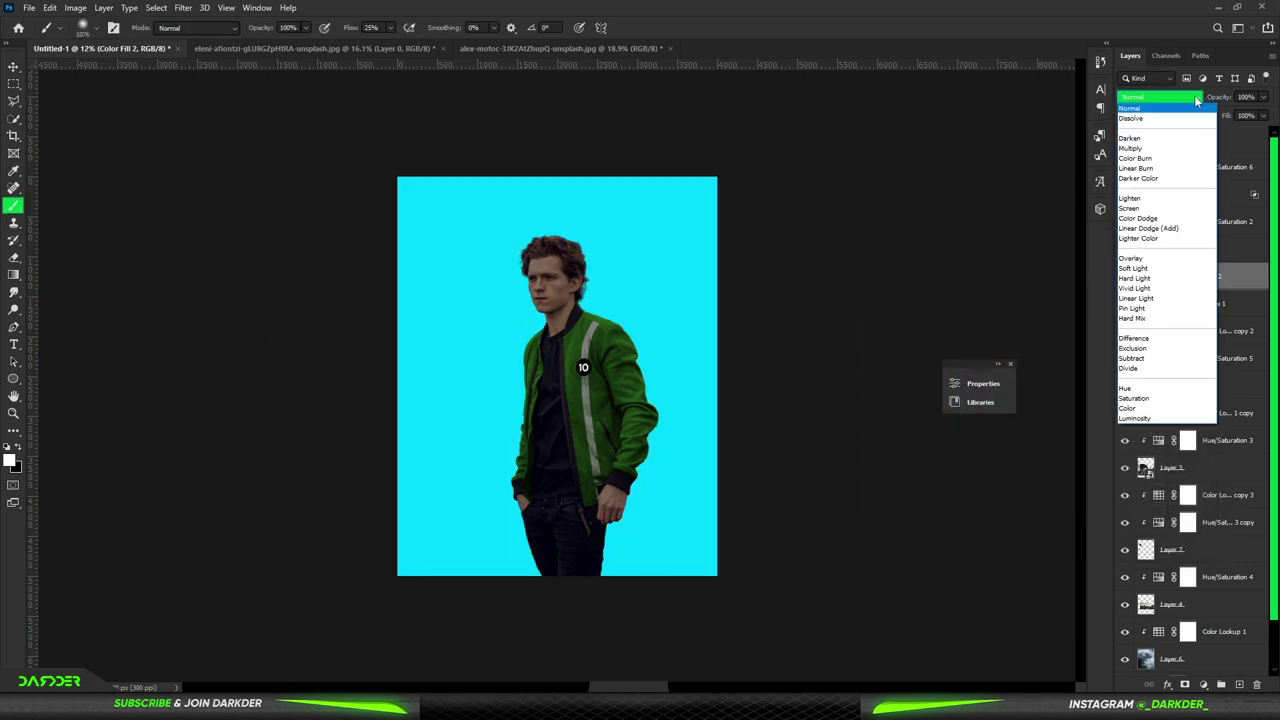
left_click(1164, 229)
Step: Invert the cyan fill's mask and paint a cyan glow around the statue
key("ctrl+i")
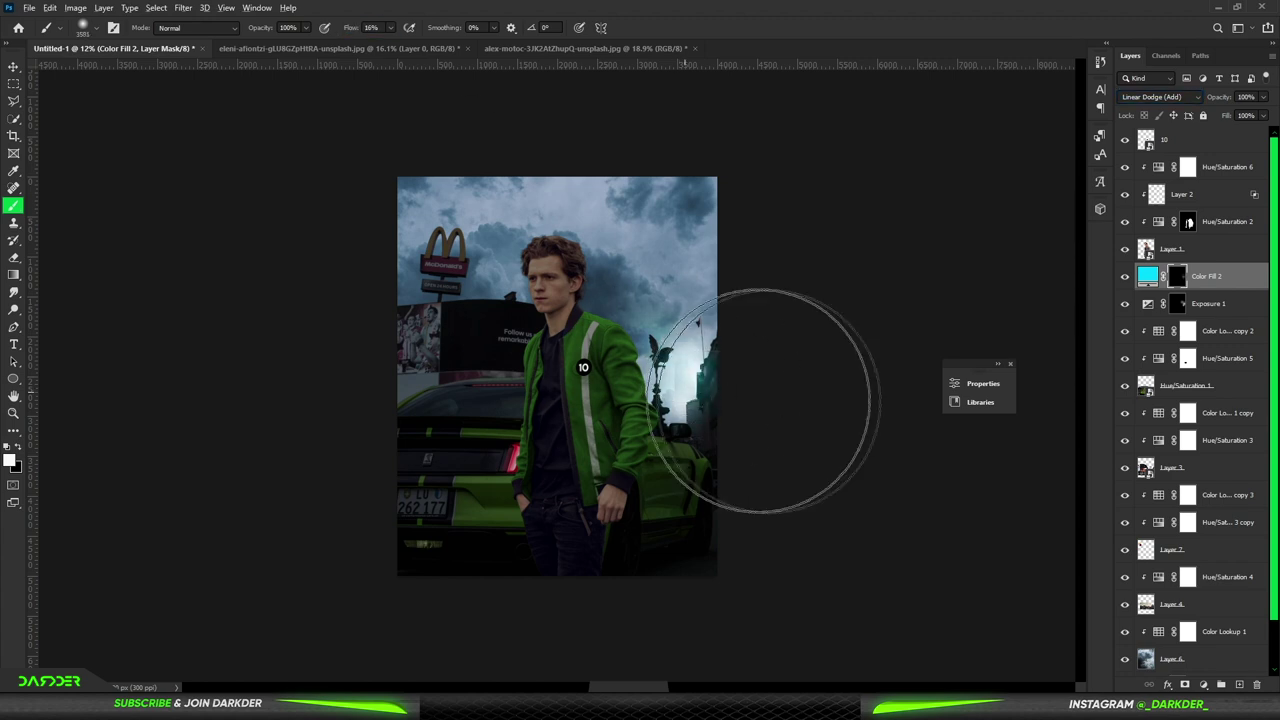
left_click_drag(686, 372, 681, 387)
scroll(681, 387, "down", 2)
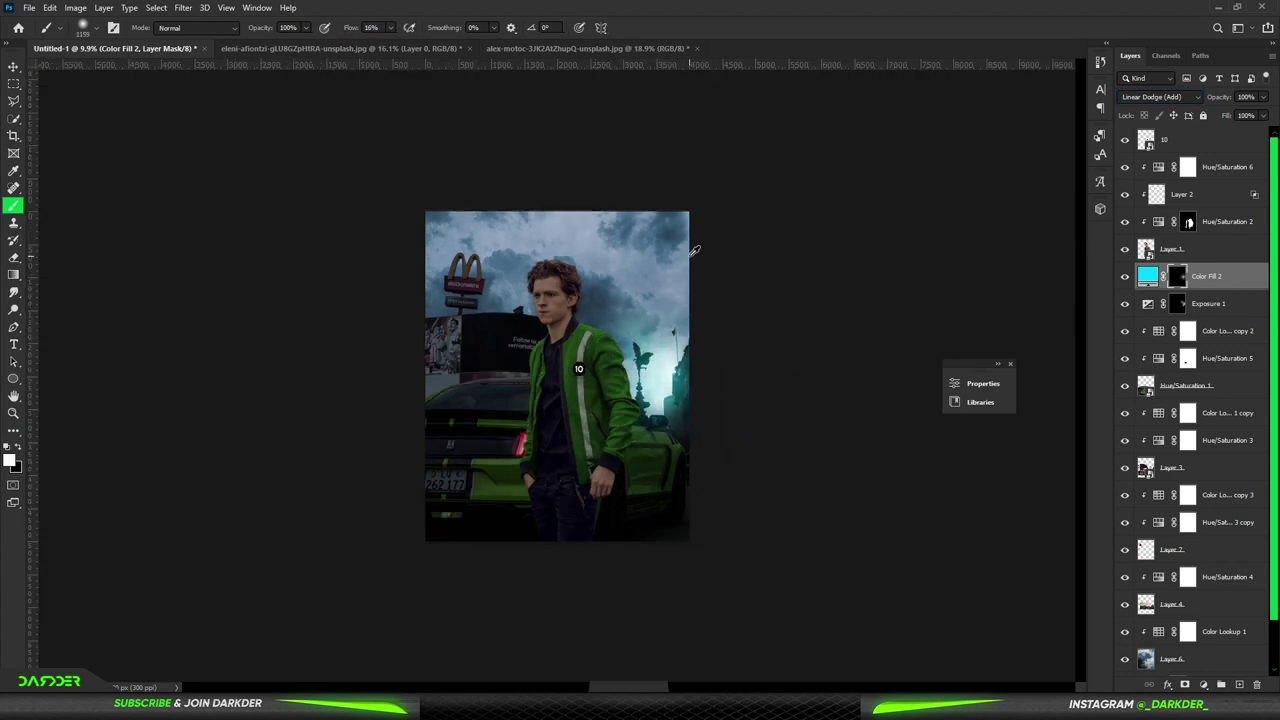
scroll(646, 275, "down", 2)
scroll(615, 331, "up", 2)
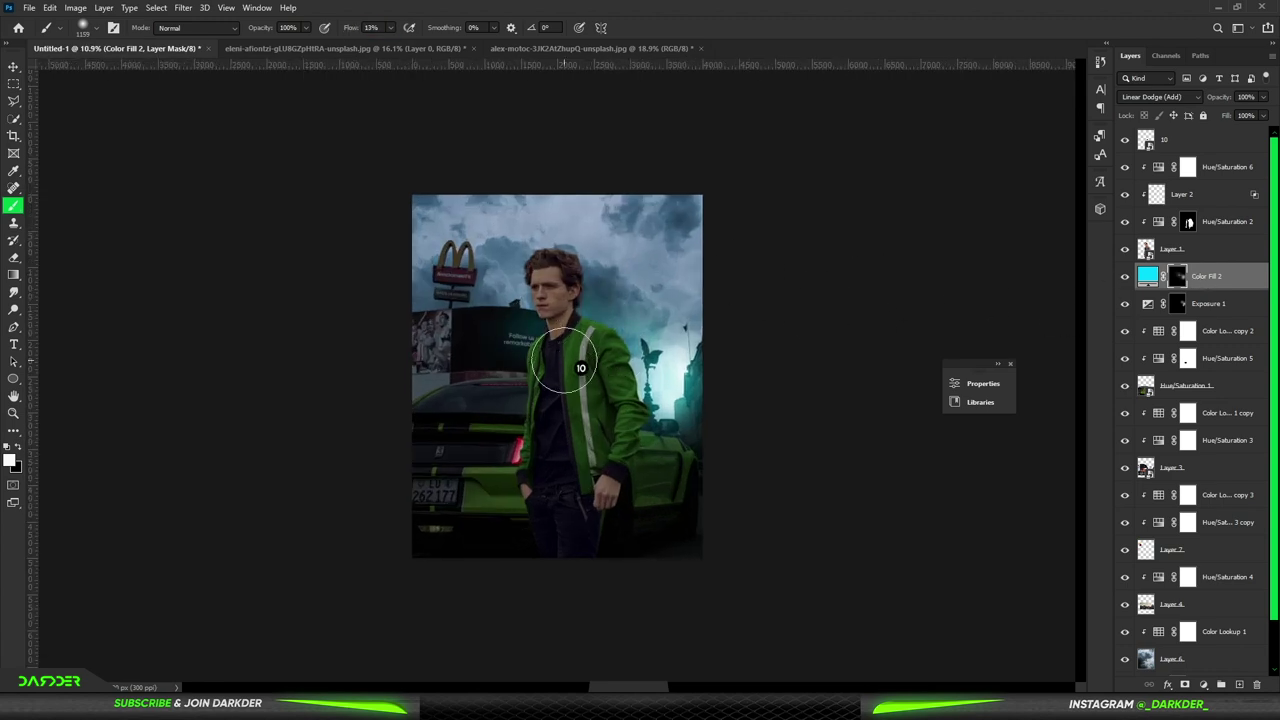
scroll(522, 408, "up", 1)
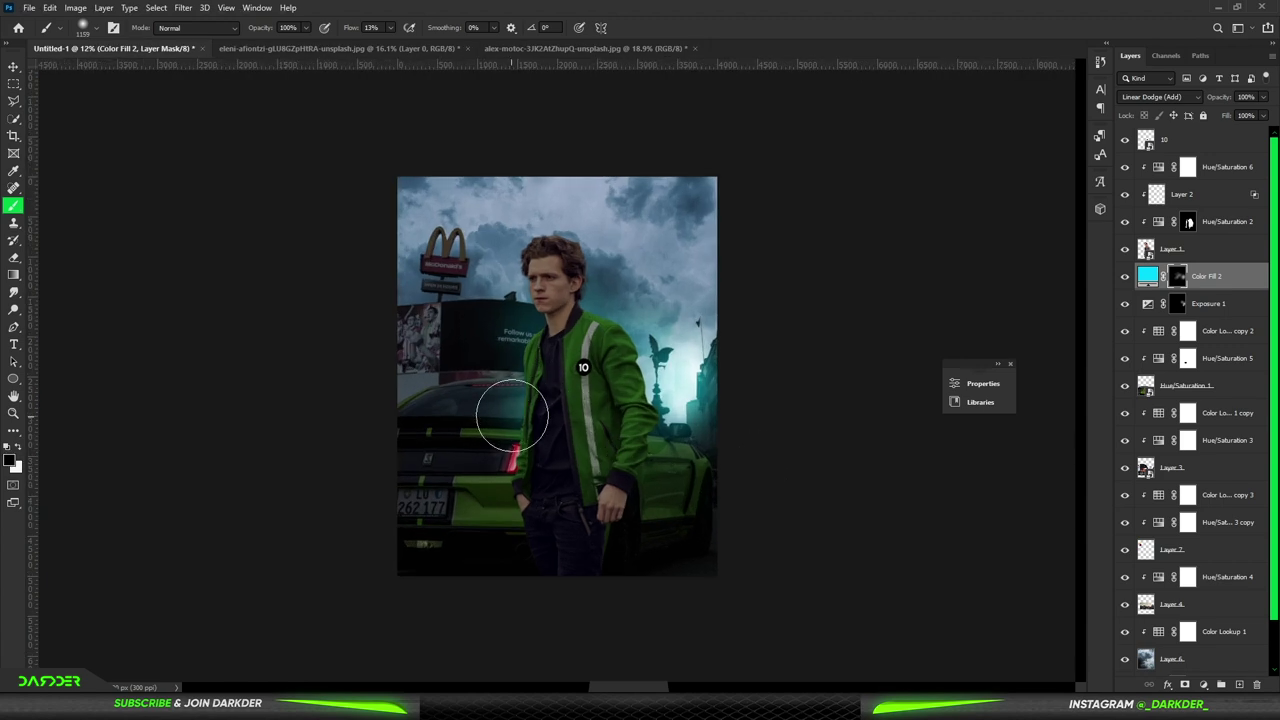
scroll(525, 412, "down", 1)
scroll(525, 412, "up", 1)
scroll(1200, 390, "down", 1)
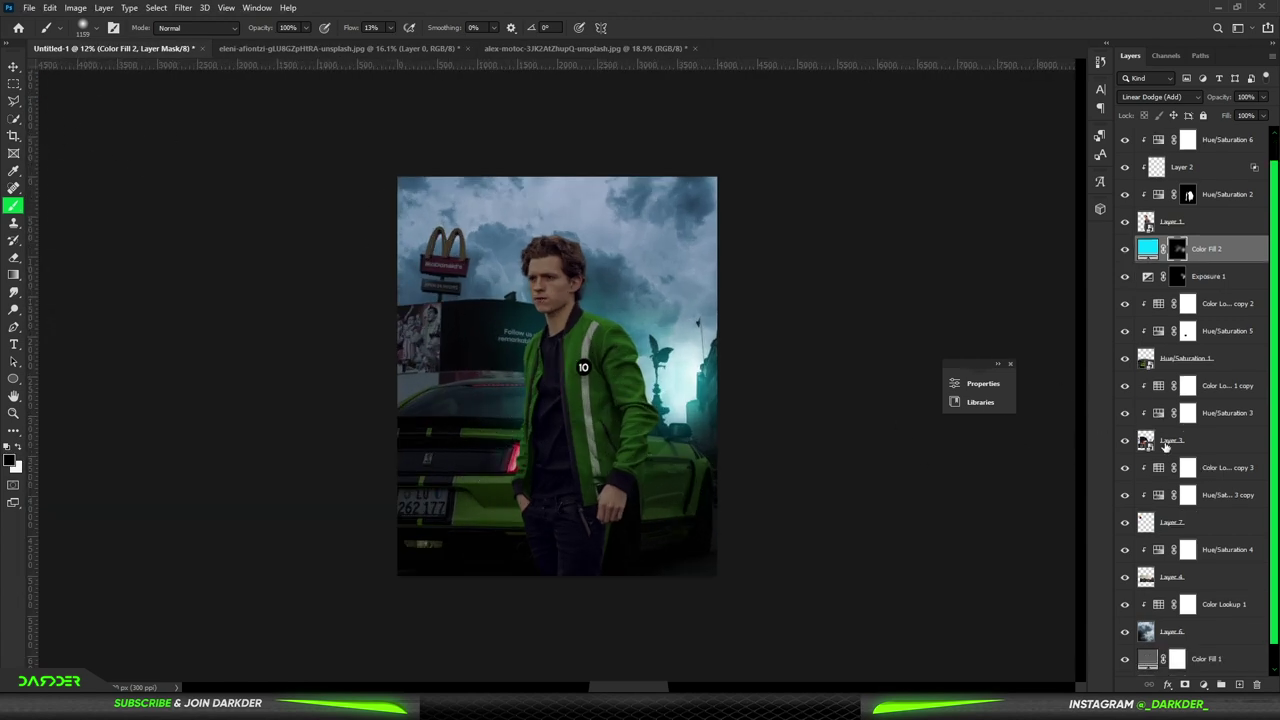
left_click(1249, 387)
Step: Add an empty layer and choose a smoke brush
left_click(1239, 685)
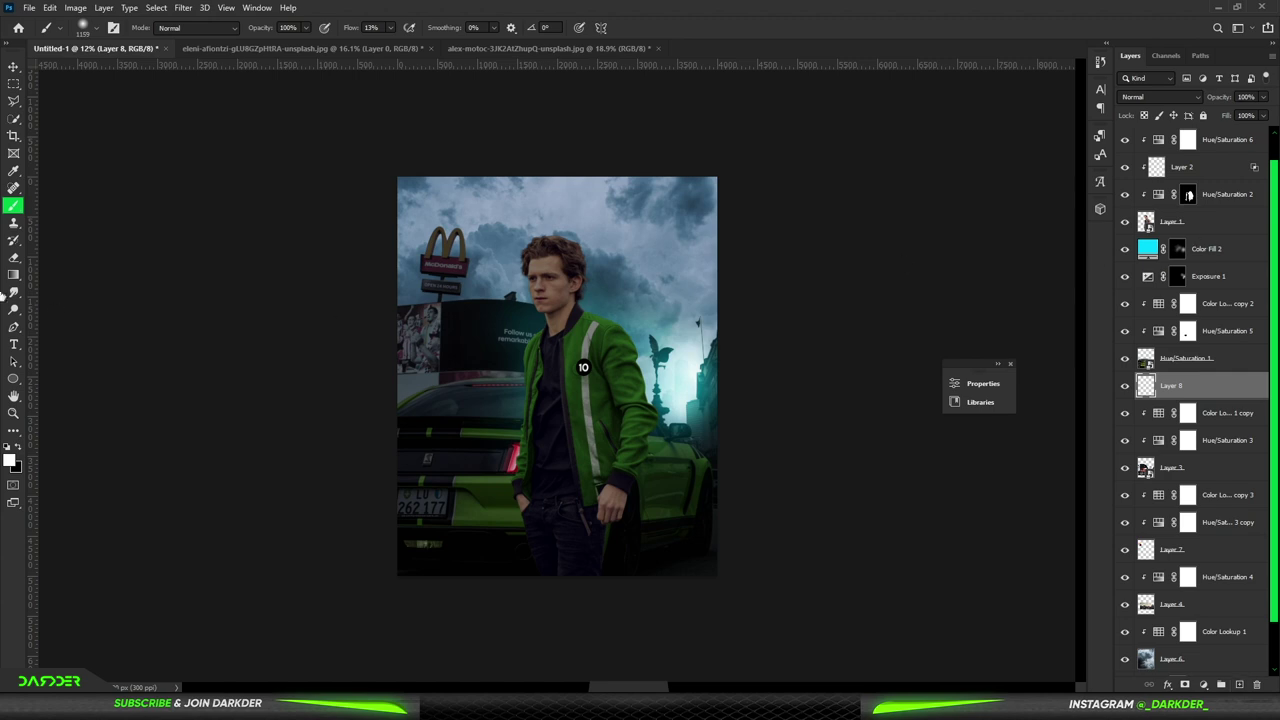
right_click(518, 347)
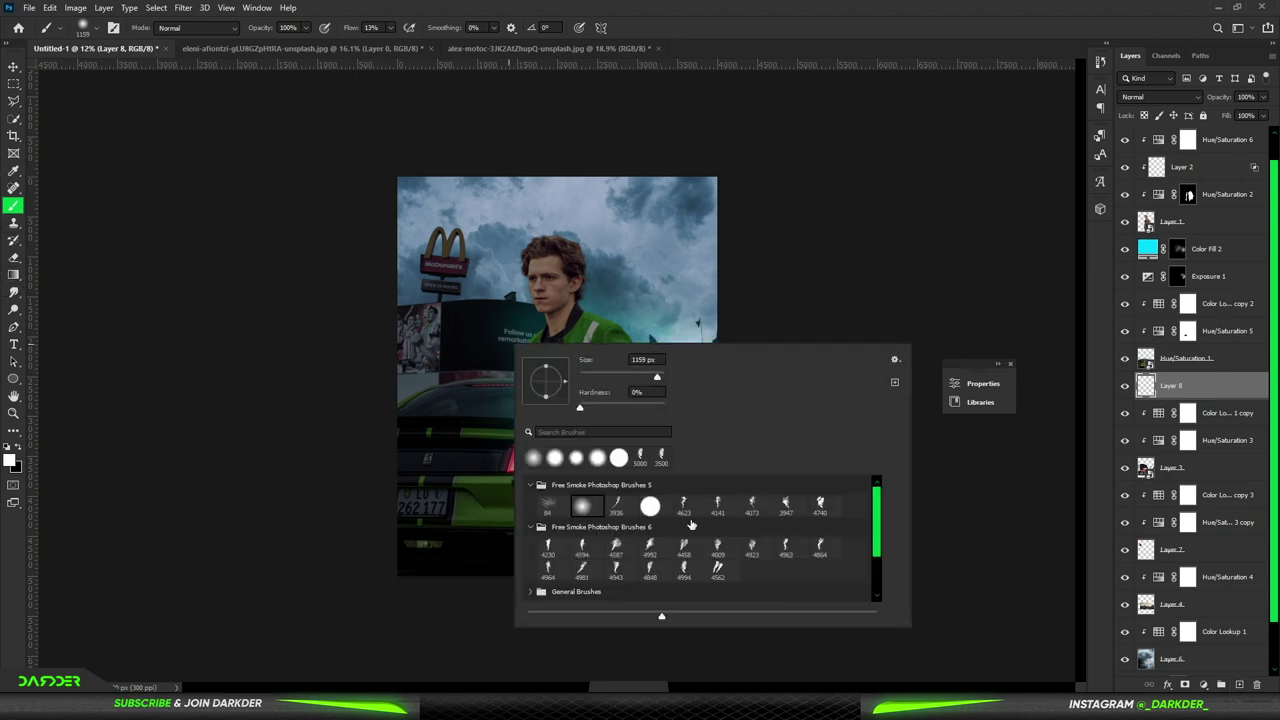
left_click(686, 578)
key("Return")
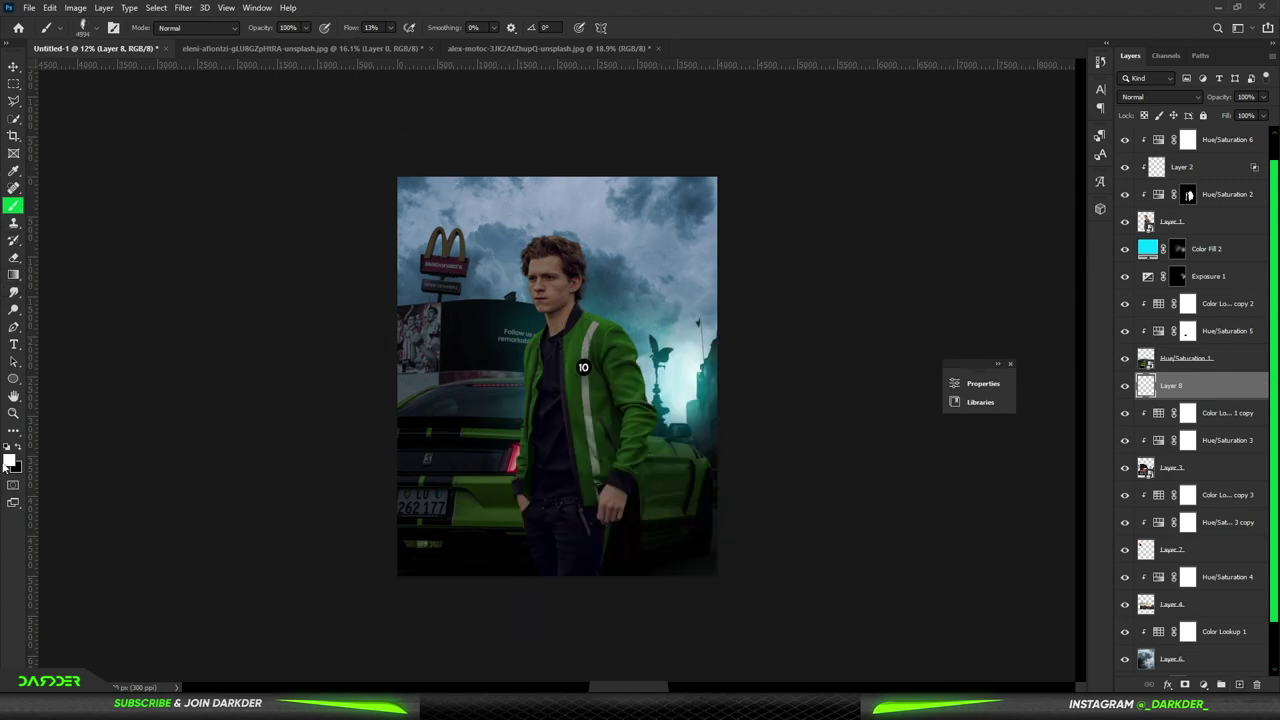
Step: Sample light cyan from the sky as the foreground colour, then switch to the Cyberpunk 2077 poster
left_click(10, 461)
left_click(699, 390)
left_click(1170, 327)
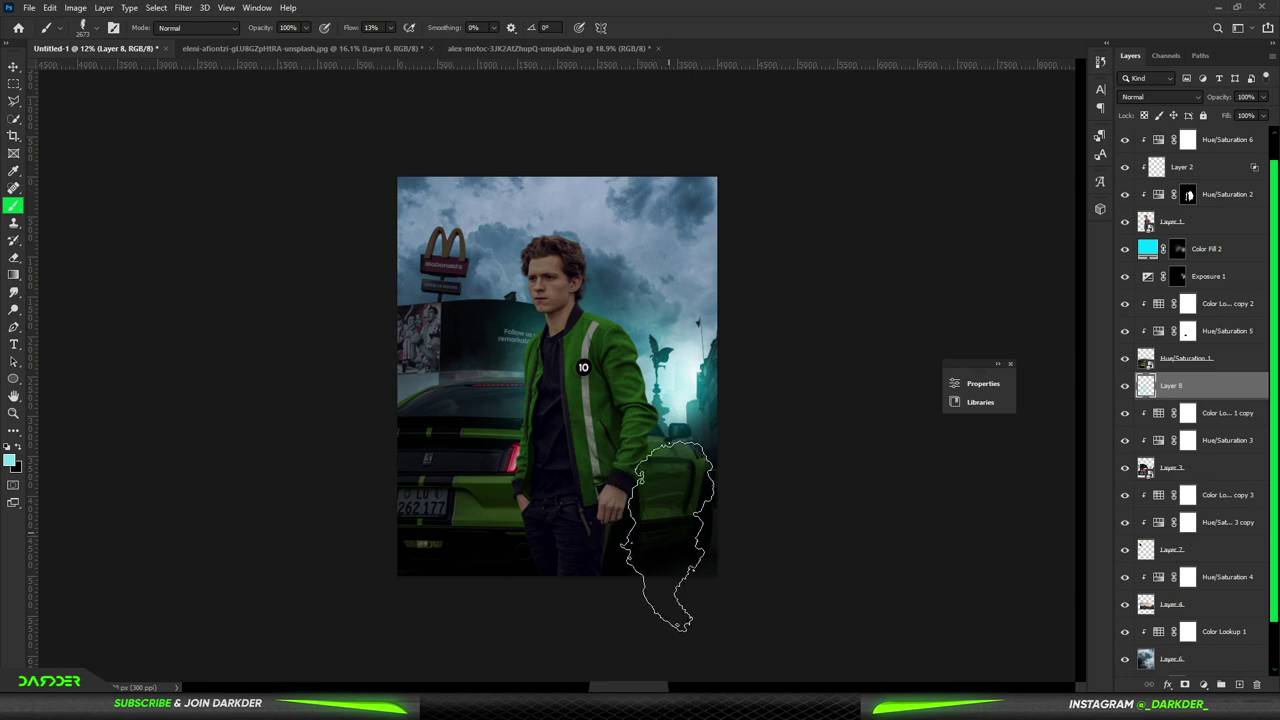
scroll(656, 330, "down", 1)
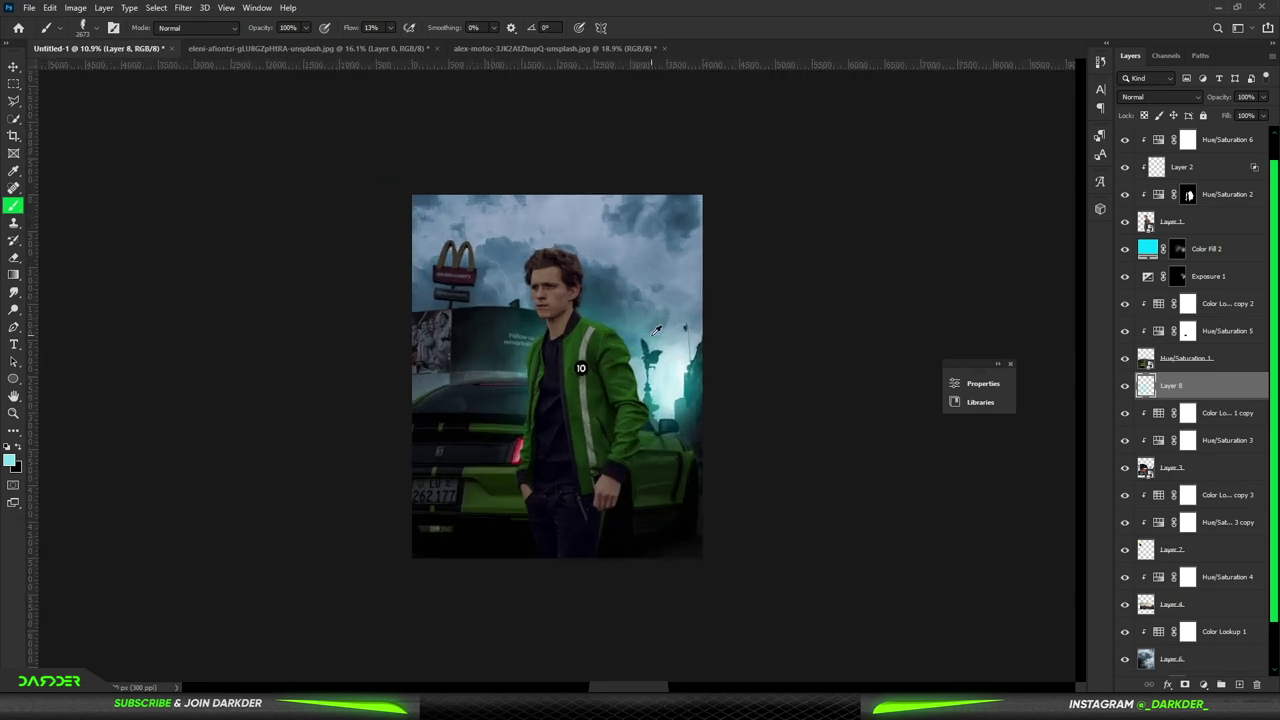
left_click(14, 84)
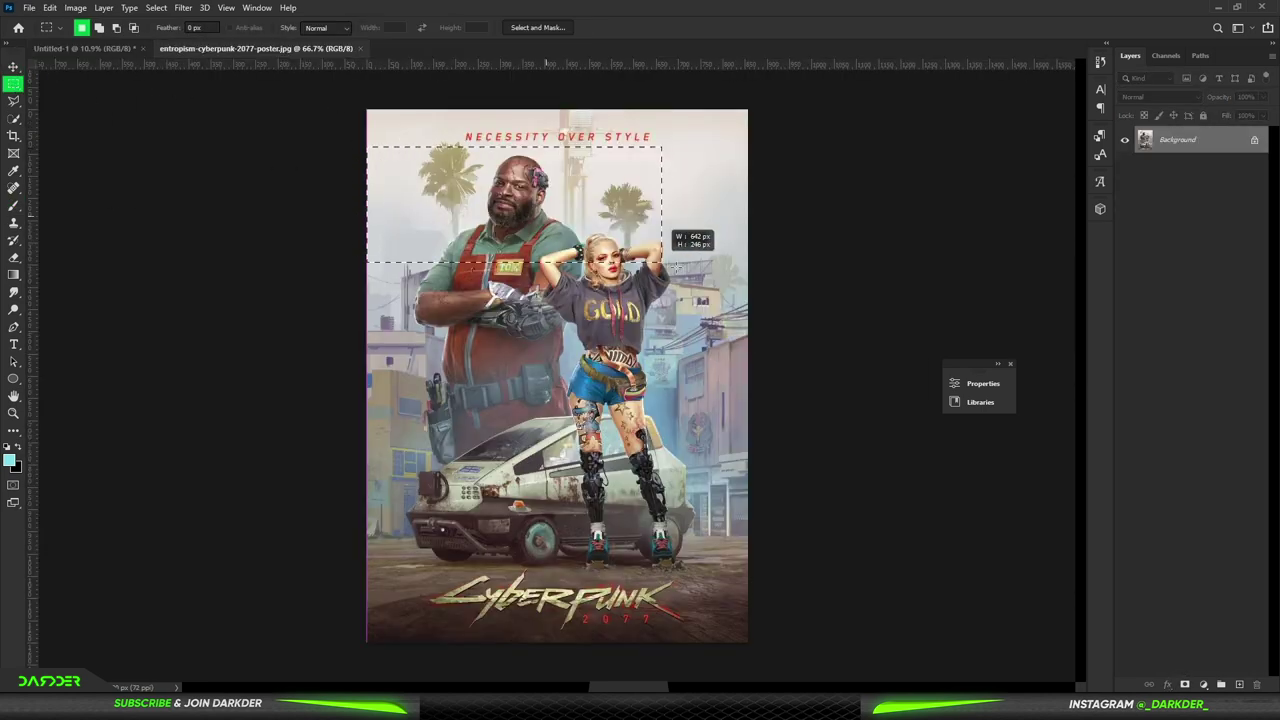
Step: Copy a rectangle from the Cyberpunk poster's upper area into the Untitled-1 poster
left_click_drag(664, 264, 794, 351)
key("v")
left_click(90, 48)
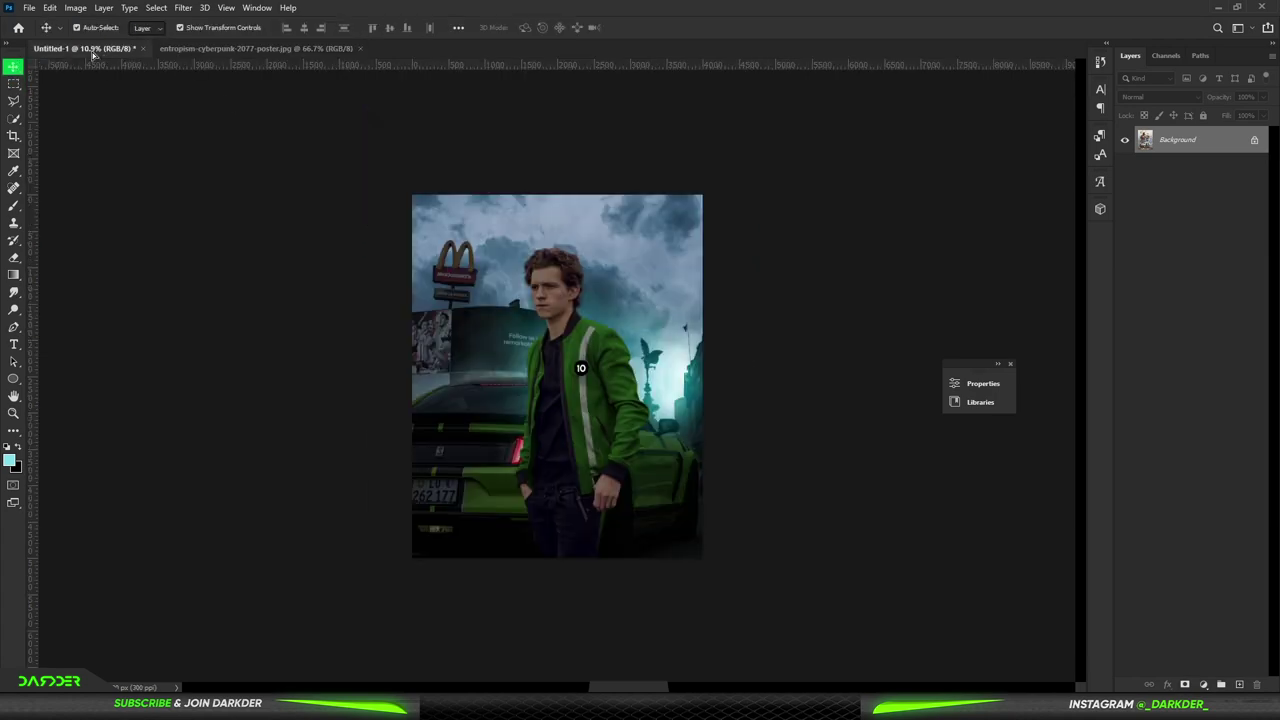
mouse_move(93, 55)
left_mouse_down()
mouse_move(486, 340)
mouse_move(404, 374)
left_mouse_up()
Step: Enlarge the cyberpunk image to about 188% and position it over the billboard
scroll(465, 330, "up", 5)
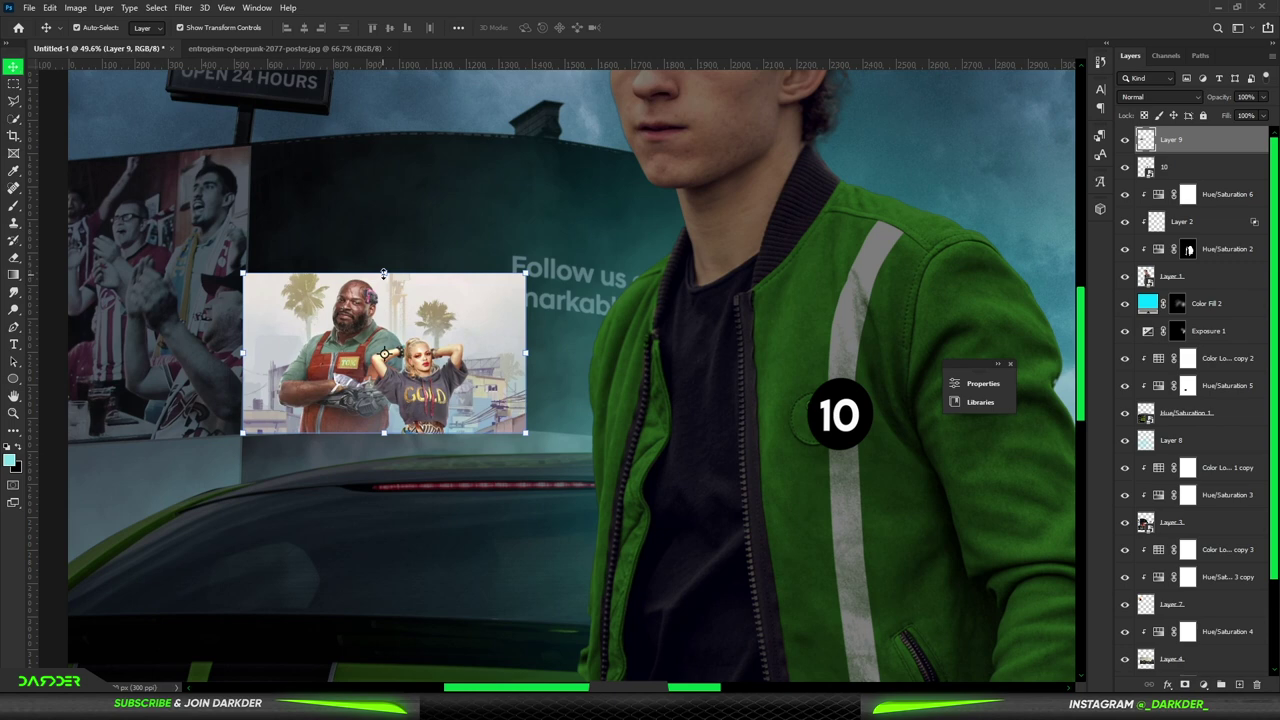
left_click_drag(384, 273, 394, 128)
left_click_drag(326, 202, 375, 228)
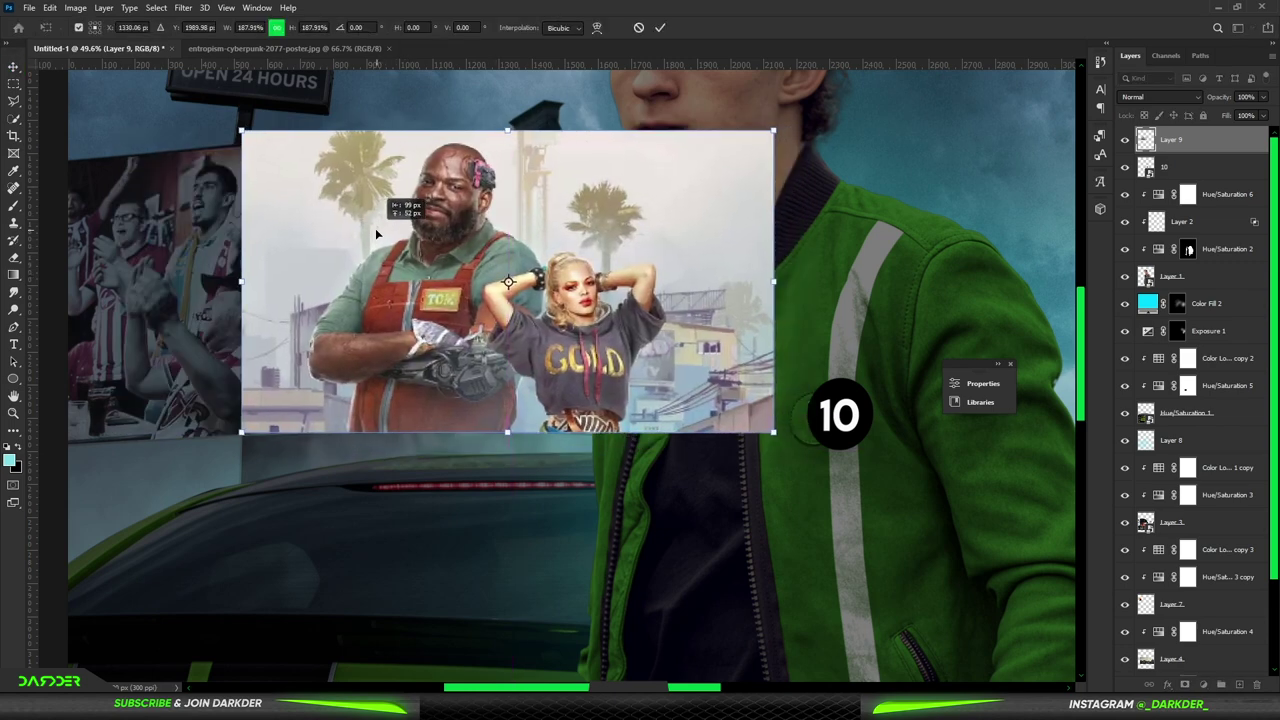
left_click_drag(242, 130, 255, 148)
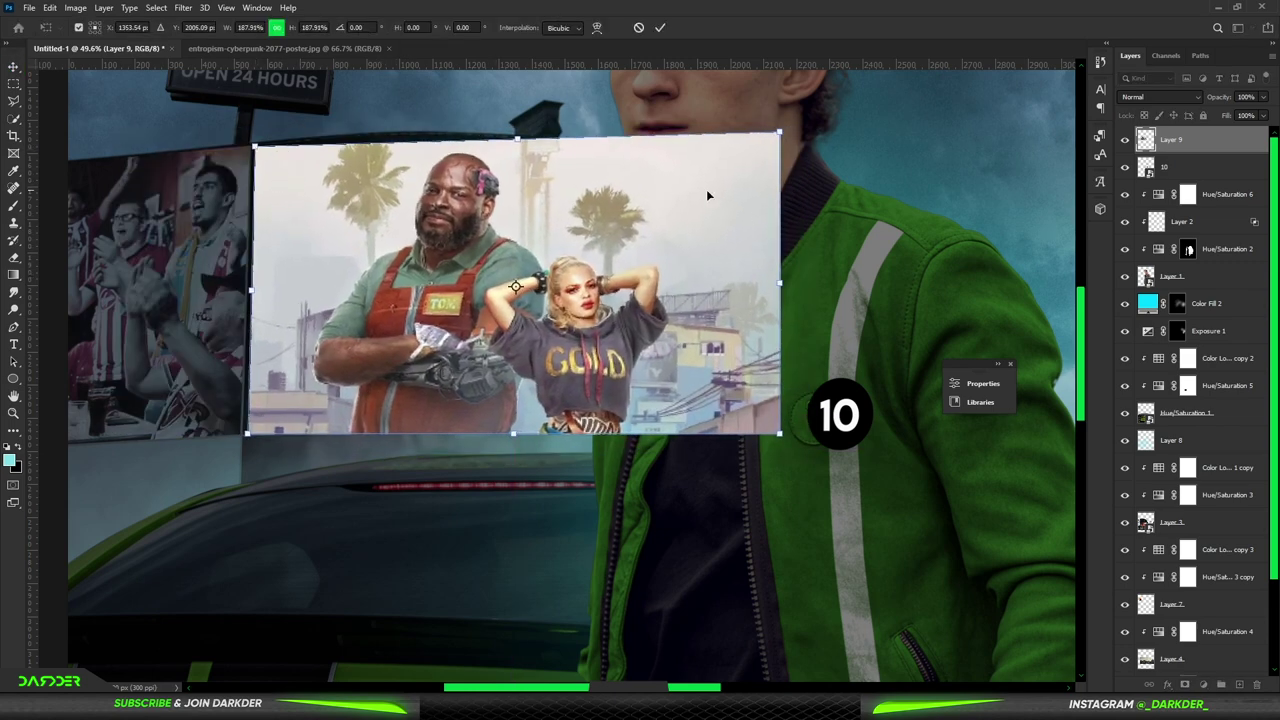
key("ctrl+z")
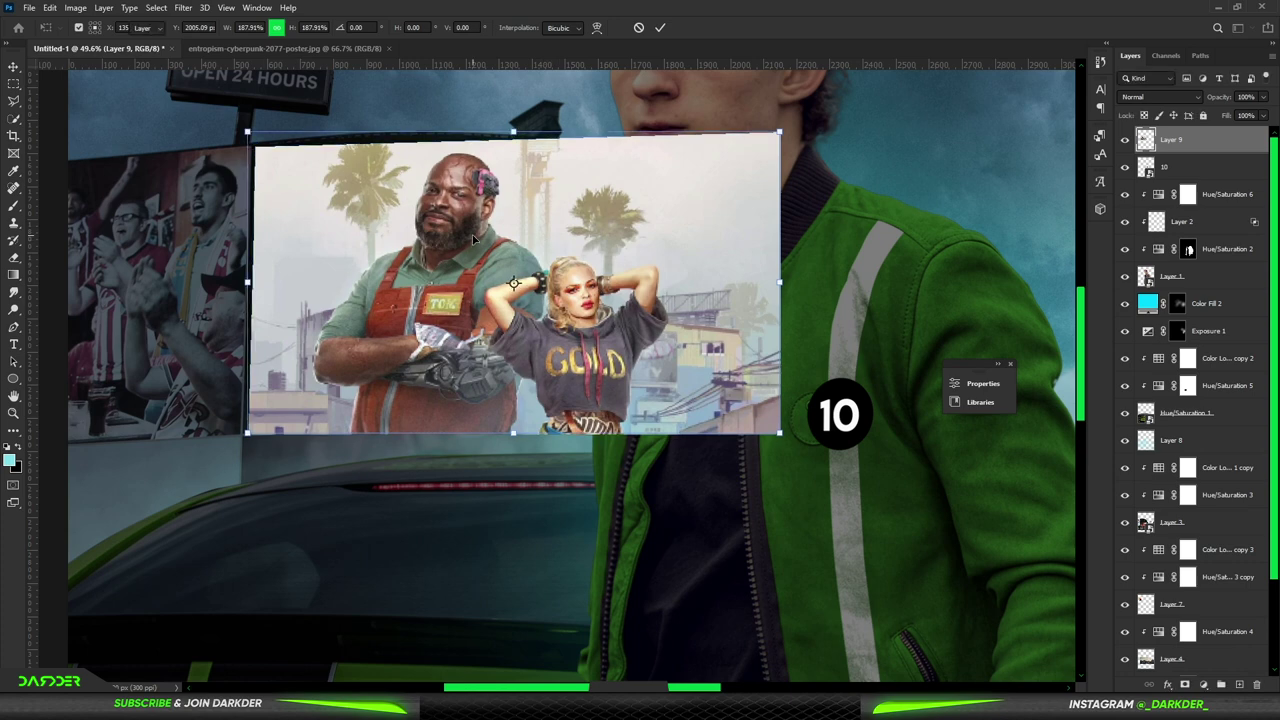
key("Return")
Step: Warp the cyberpunk image's top edge to follow the billboard's curve
right_click(478, 248)
key("Escape")
key("ctrl+t")
right_click(531, 205)
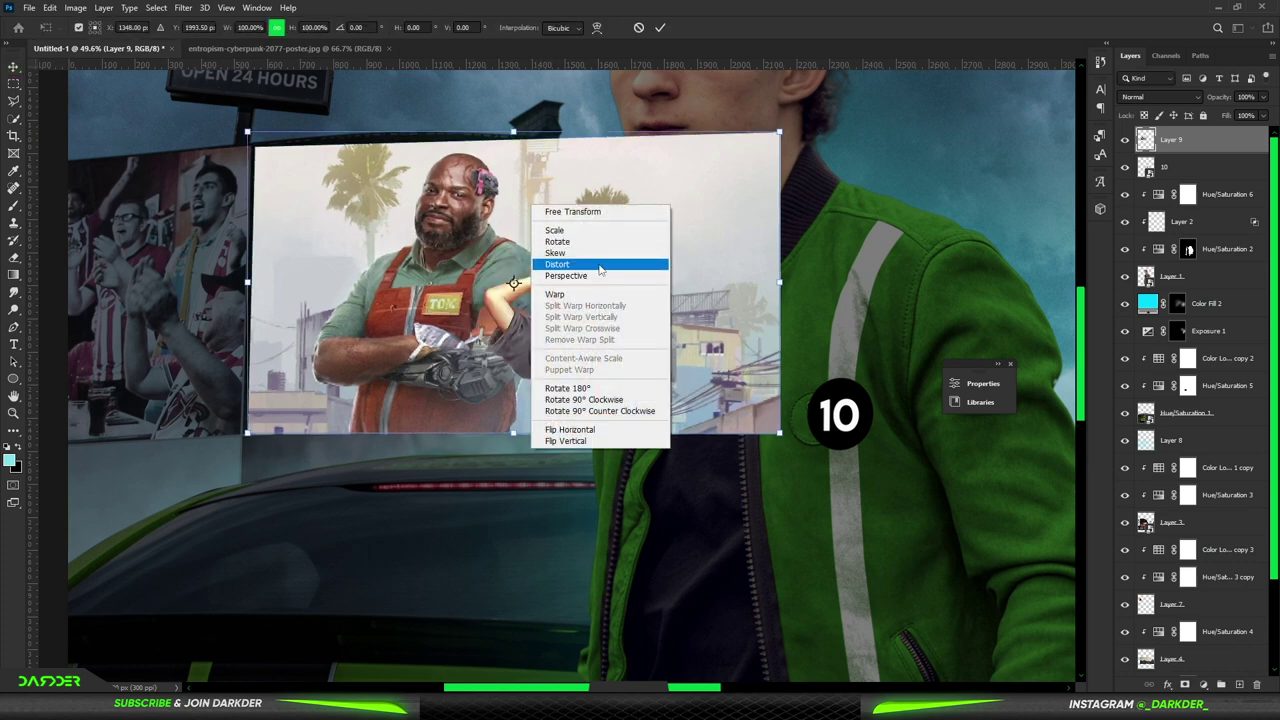
left_click(600, 266)
right_click(567, 243)
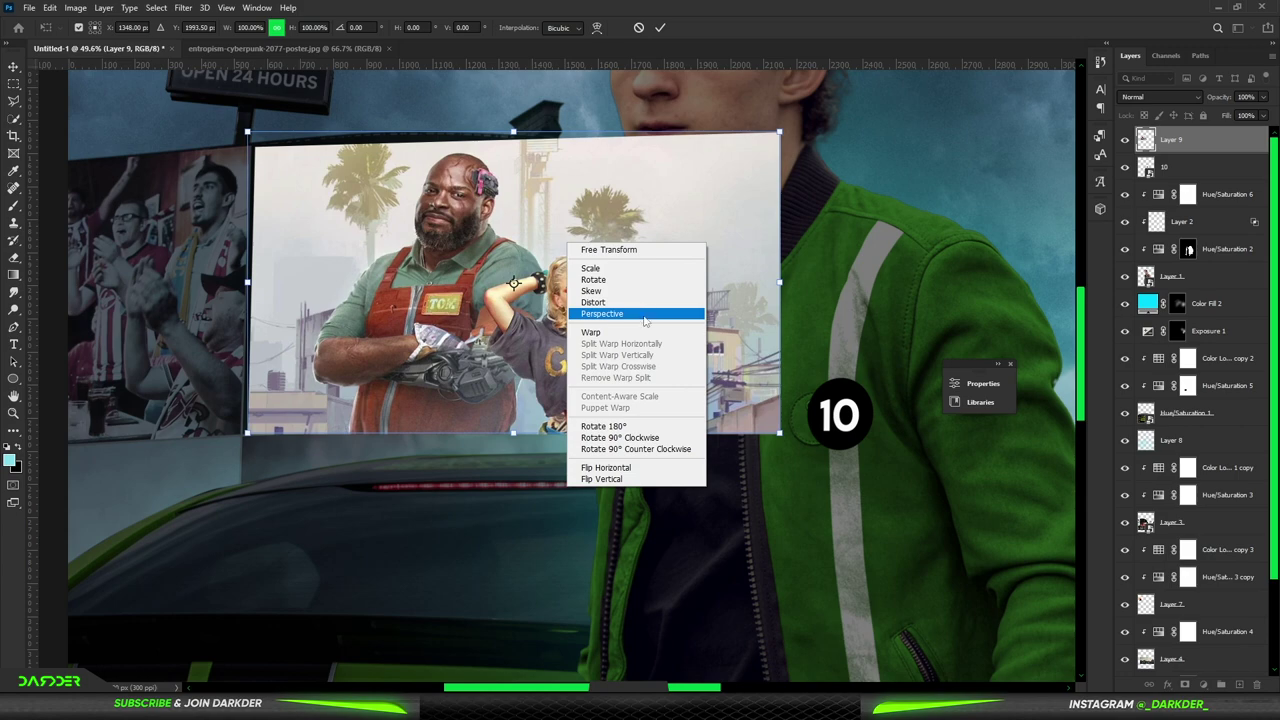
left_click(591, 332)
left_click_drag(480, 170, 470, 148)
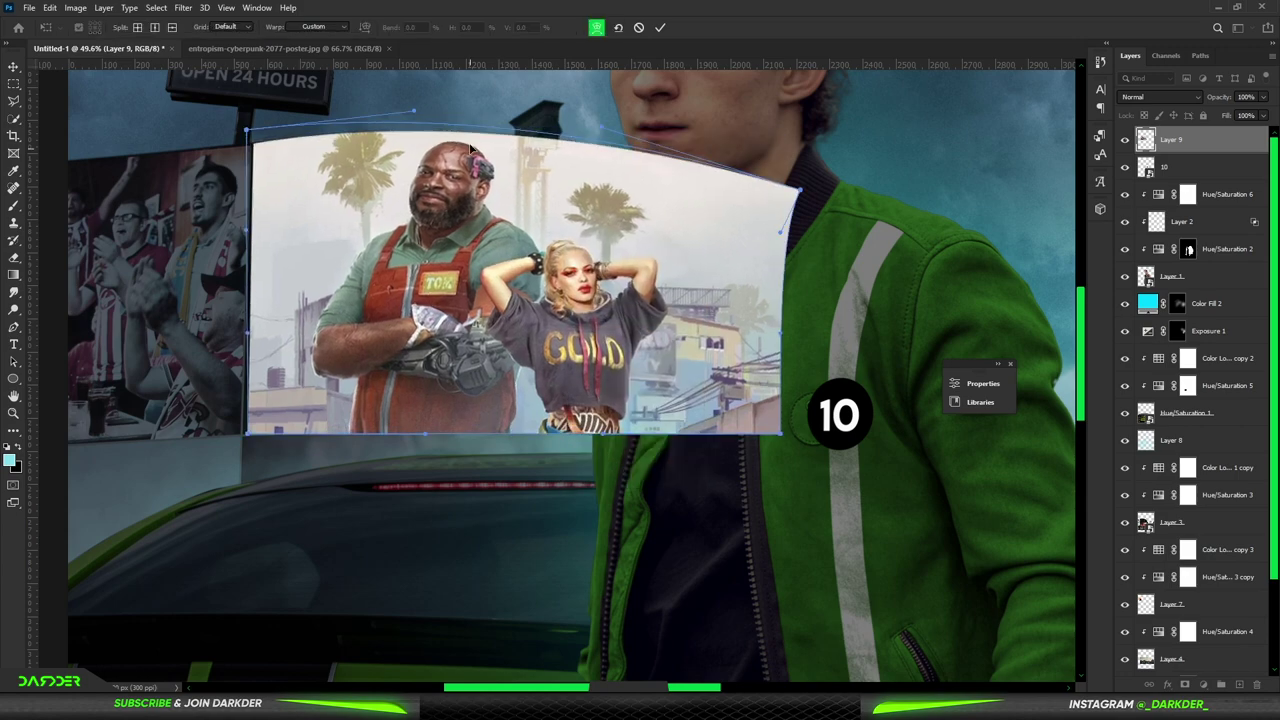
key("Return")
Step: Move the cyberpunk layer lower in the stack and check its blend and style settings
left_click_drag(1170, 140, 1170, 440)
scroll(540, 330, "down", 2)
left_click(1160, 97)
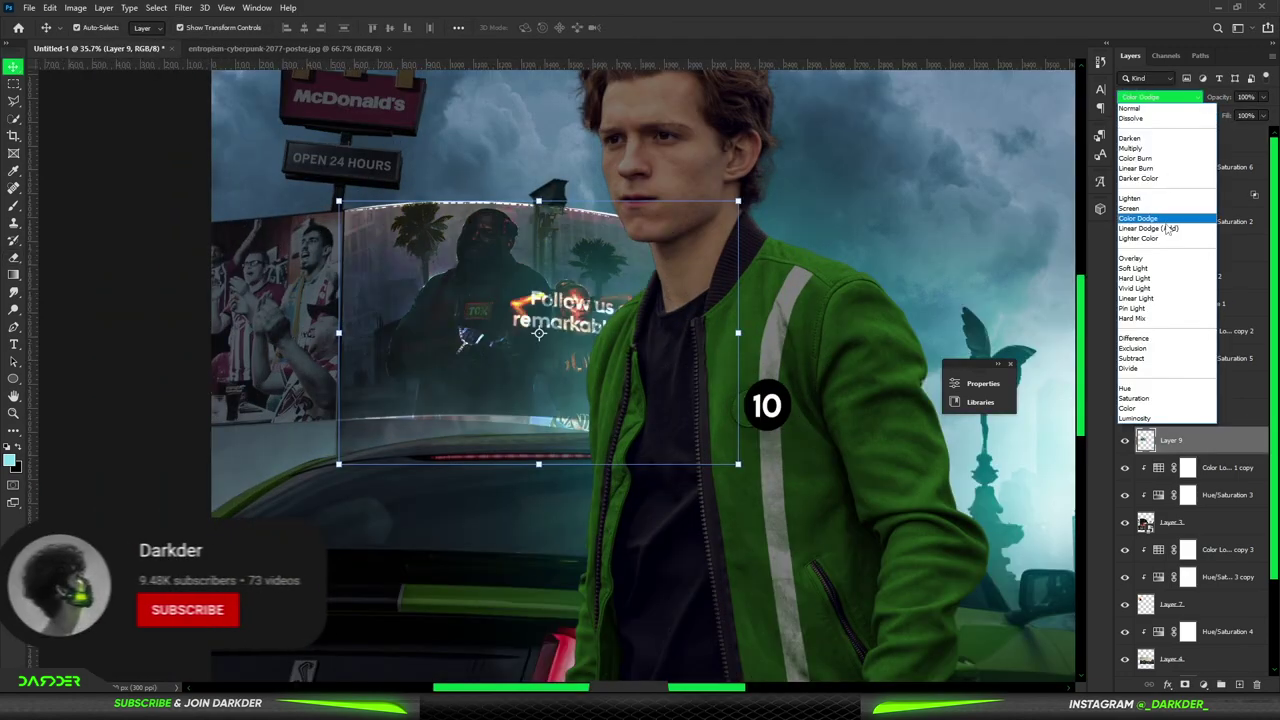
double_click(1200, 440)
left_click(1197, 337)
key("e")
scroll(496, 428, "up", 3)
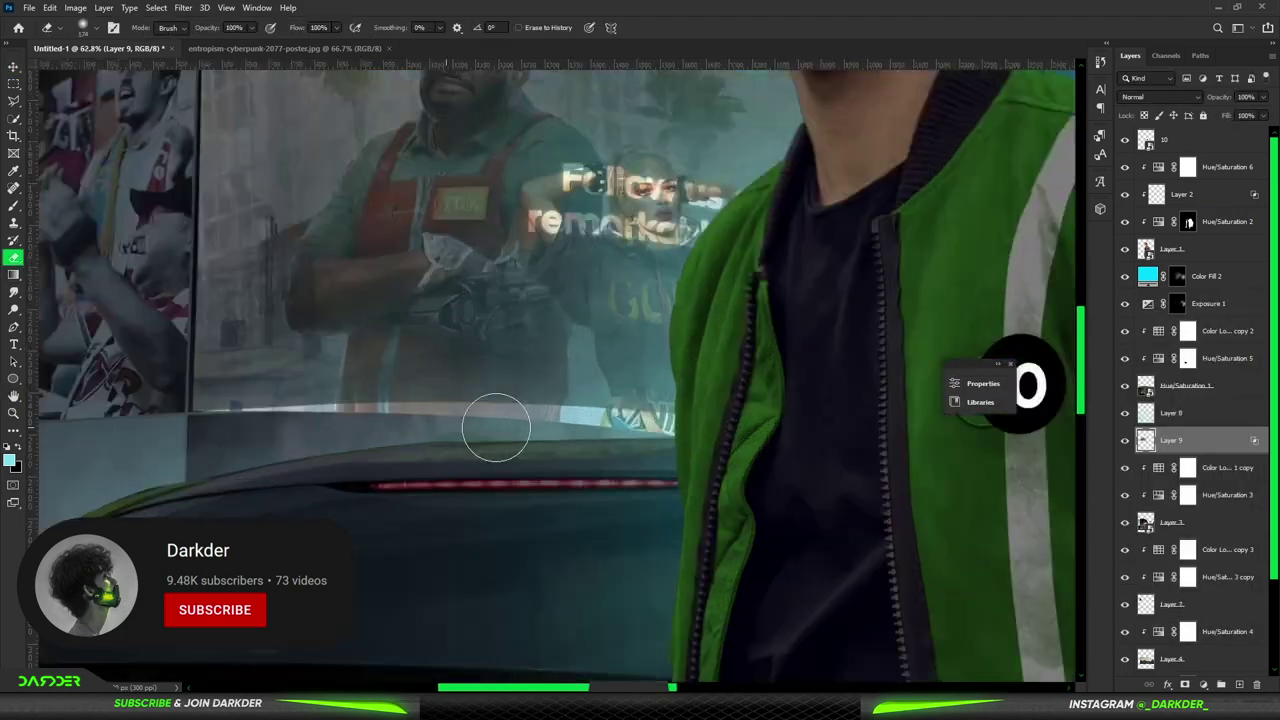
scroll(496, 428, "down", 3)
scroll(586, 363, "up", 5)
Step: Trace a Pen path along the windshield and erase the billboard inside it
key("p")
left_click(47, 328)
left_click(868, 340)
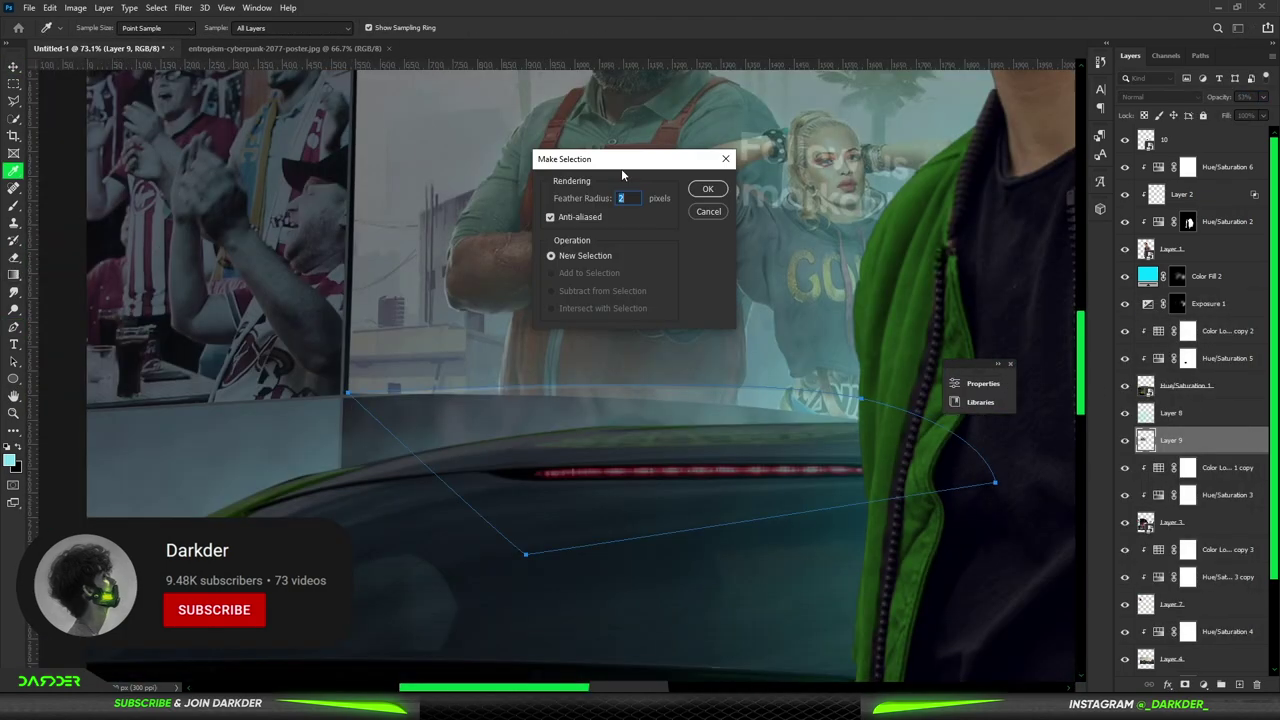
key("Return")
key("e")
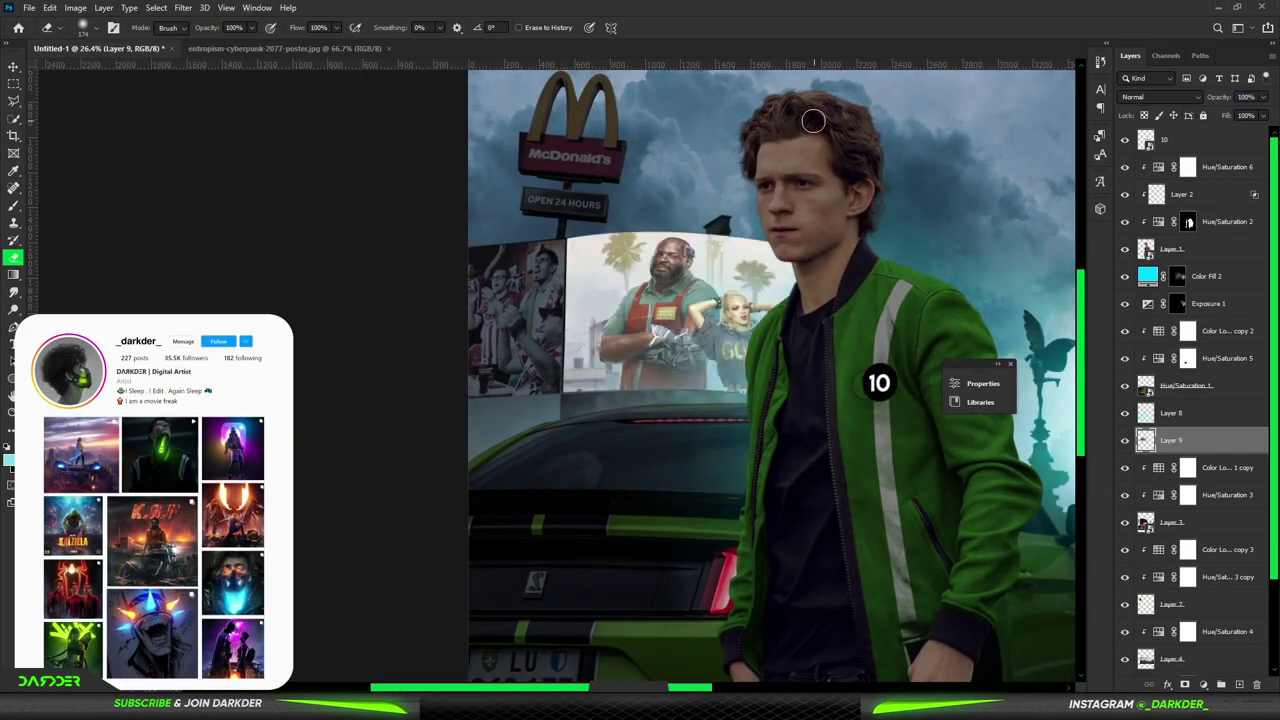
Step: Move the cyberpunk layer below Hue/Saturation 3
left_click(1203, 685)
key("Escape")
mouse_move(1170, 440)
left_mouse_down()
mouse_move(1170, 500)
mouse_move(1213, 459)
left_mouse_up()
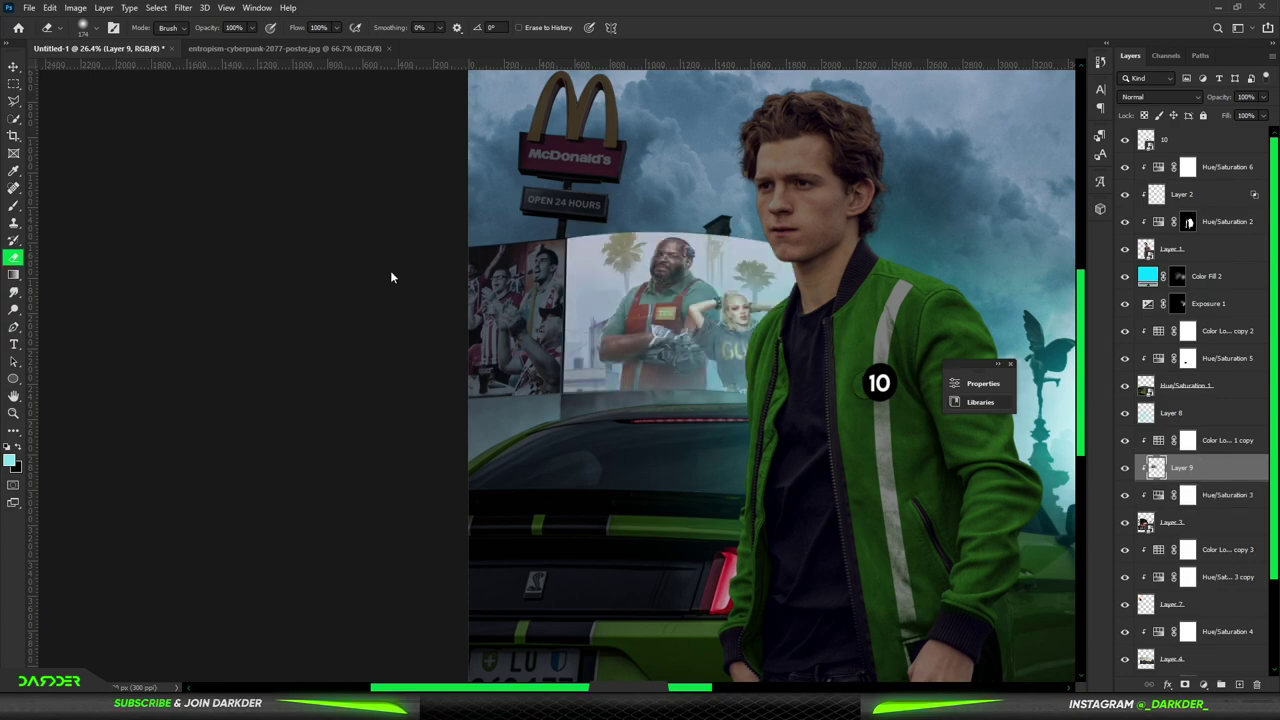
Step: Select the upper part of the Spider-Man poster with a rectangle
scroll(391, 277, "down", 3)
scroll(334, 300, "up", 4)
scroll(346, 270, "up", 2)
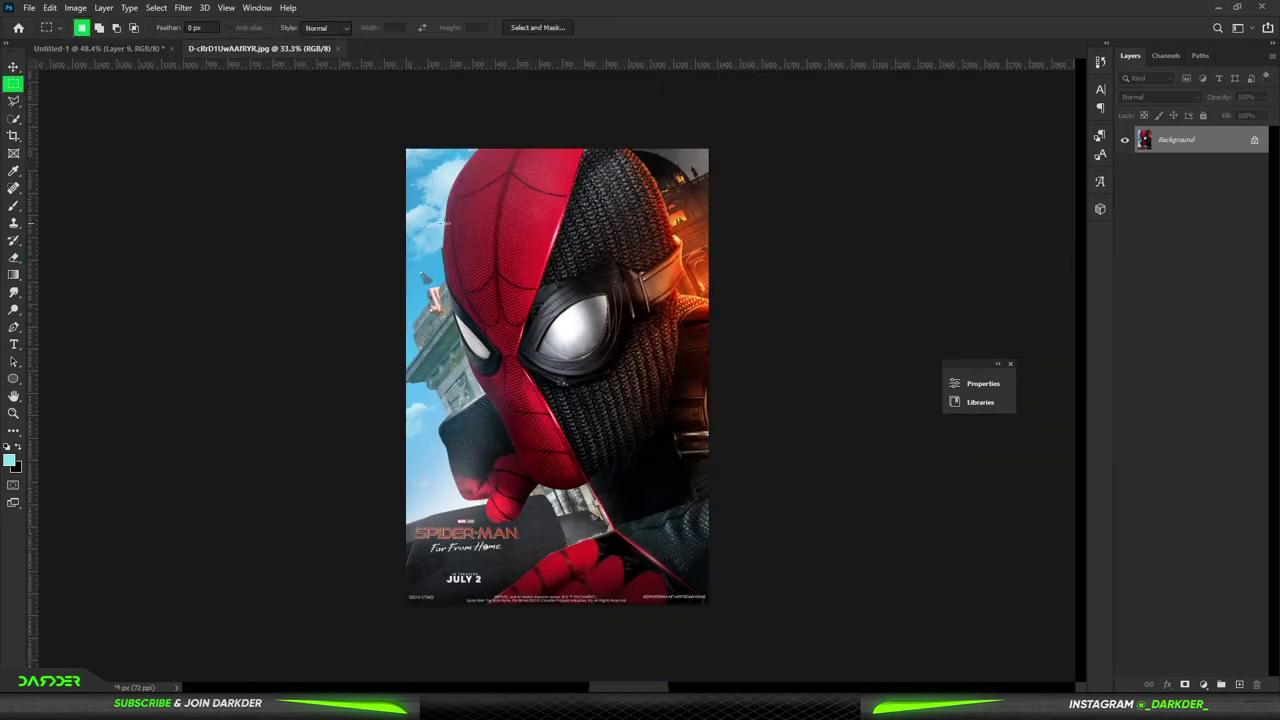
left_click_drag(400, 145, 857, 441)
Step: Drag the Spider-Man crop into the main poster next to the billboard
key("v")
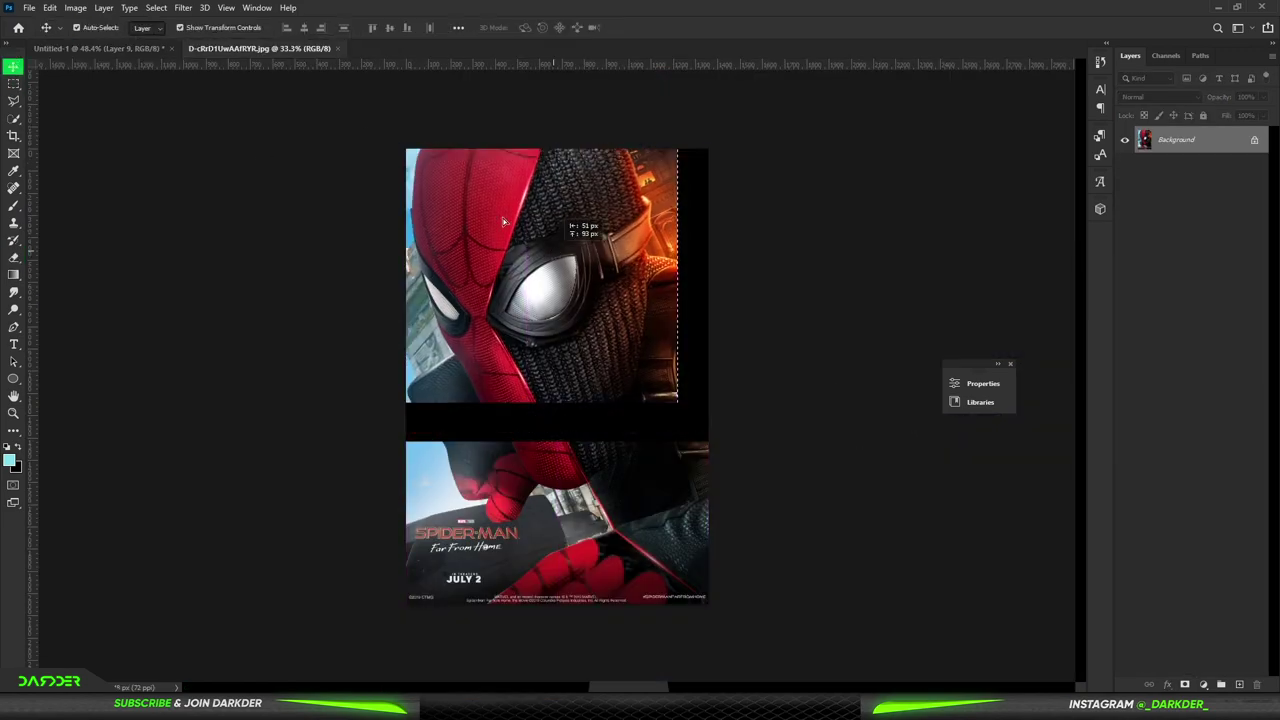
left_click_drag(557, 300, 413, 299)
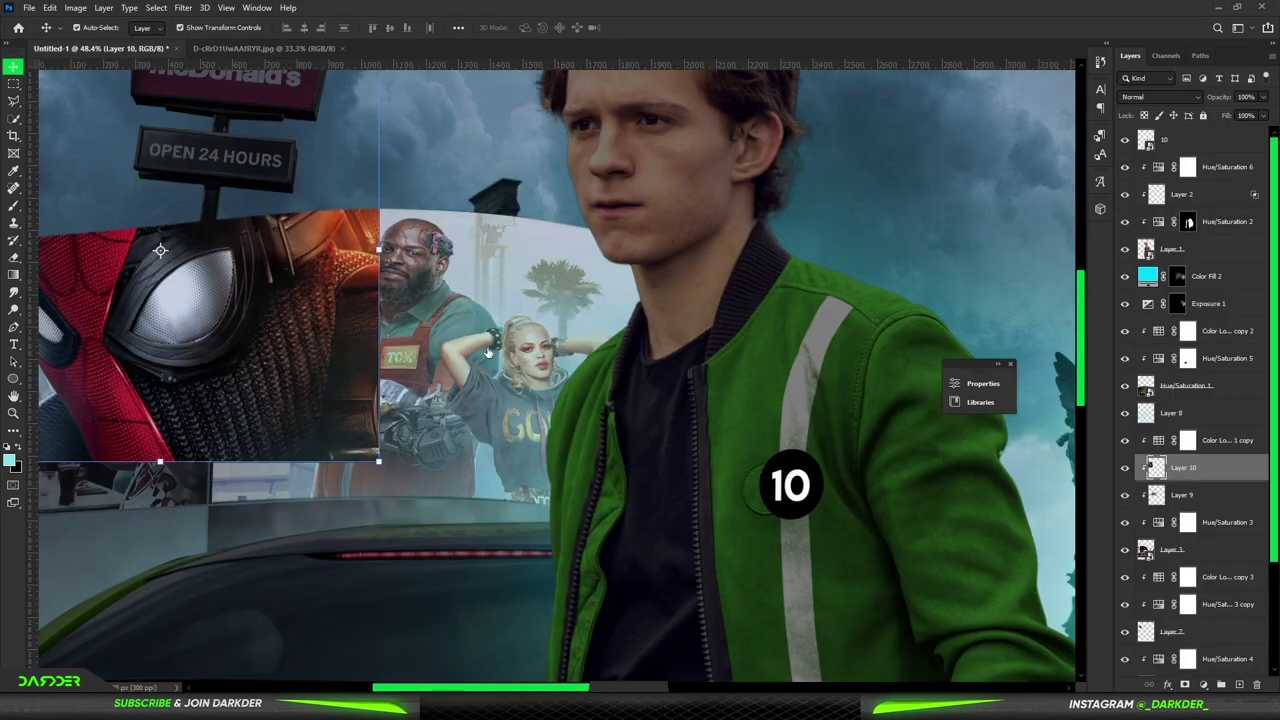
scroll(500, 300, "down", 3)
scroll(420, 300, "up", 3)
mouse_move(425, 300)
left_mouse_down()
mouse_move(405, 314)
mouse_move(391, 303)
left_mouse_up()
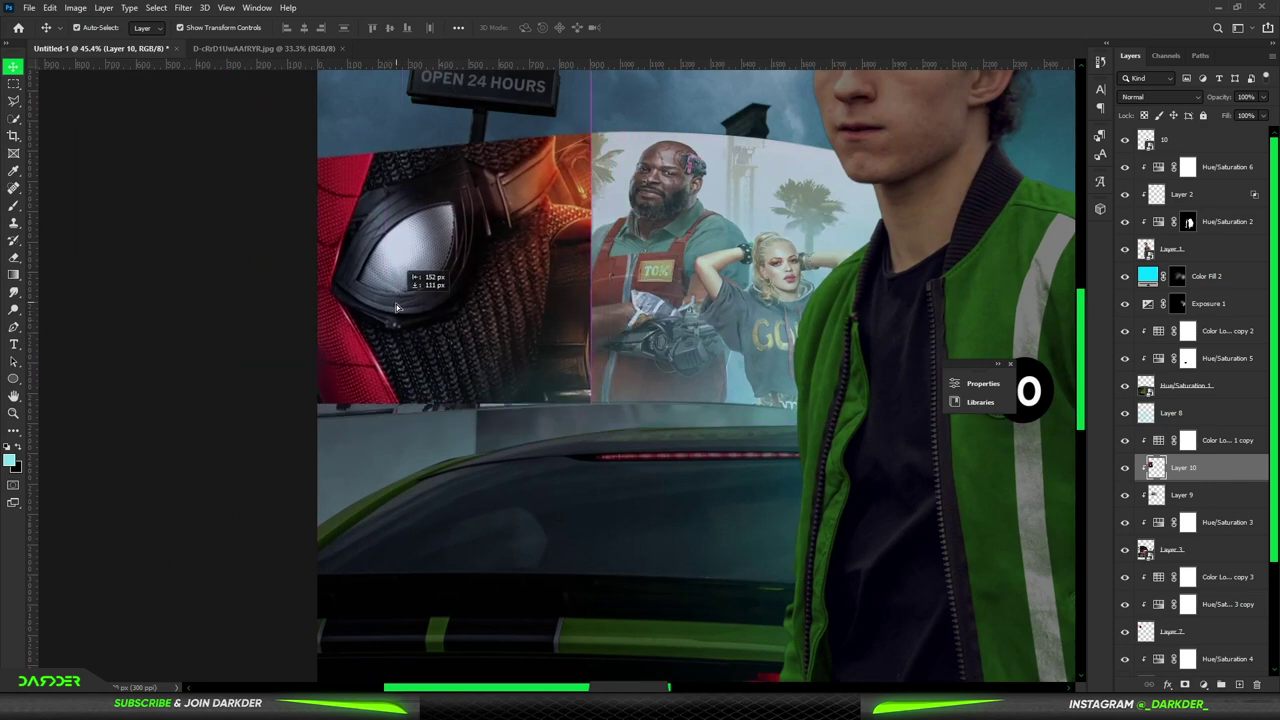
Step: Scale the Spider-Man image to about 59%, rotate it -2.9°, and skew it onto the left panel
key("ctrl+t")
mouse_move(586, 212)
left_mouse_down()
mouse_move(424, 232)
mouse_move(447, 234)
left_mouse_up()
left_click_drag(431, 305, 422, 297)
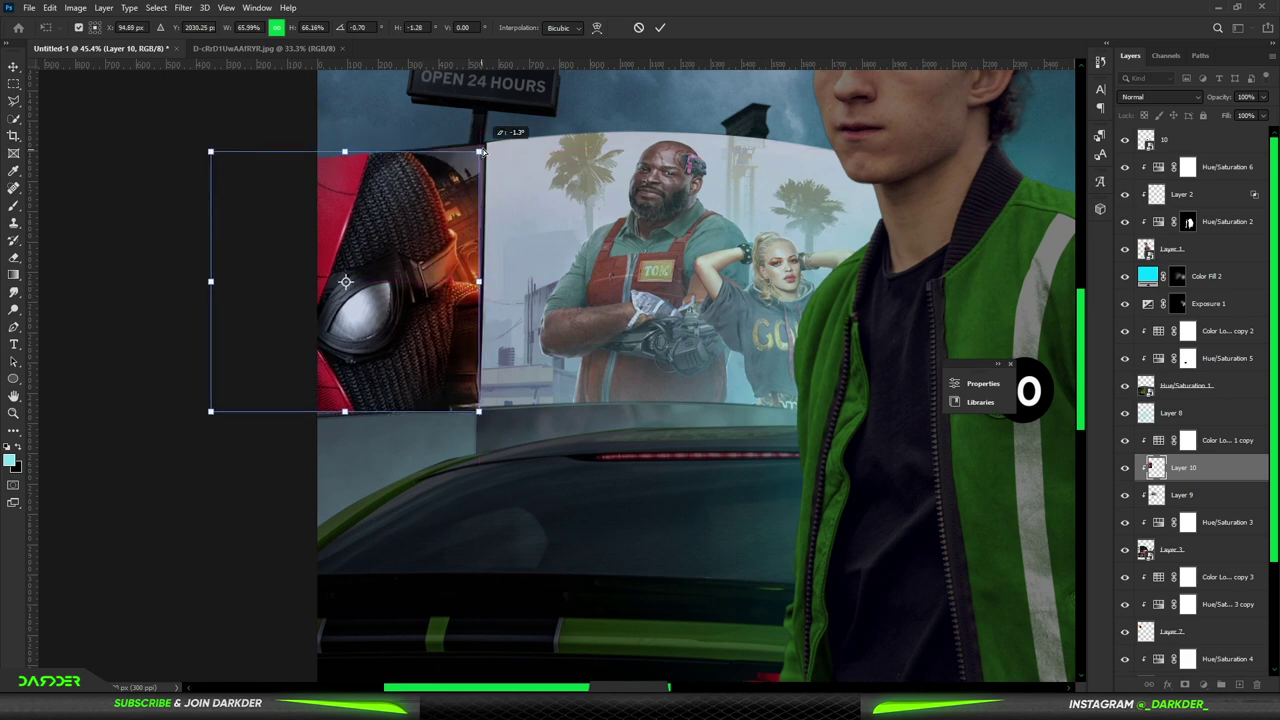
left_click_drag(483, 152, 485, 146)
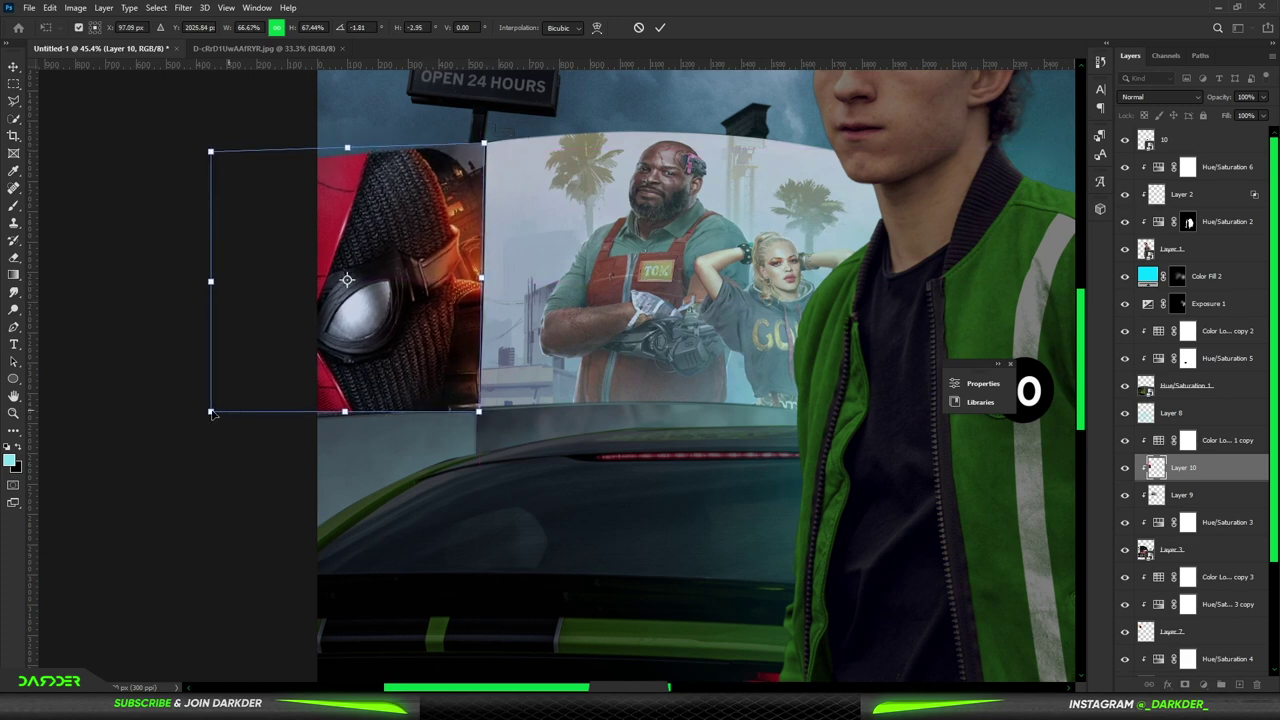
mouse_move(212, 413)
left_mouse_down()
mouse_move(212, 428)
mouse_move(226, 407)
left_mouse_up()
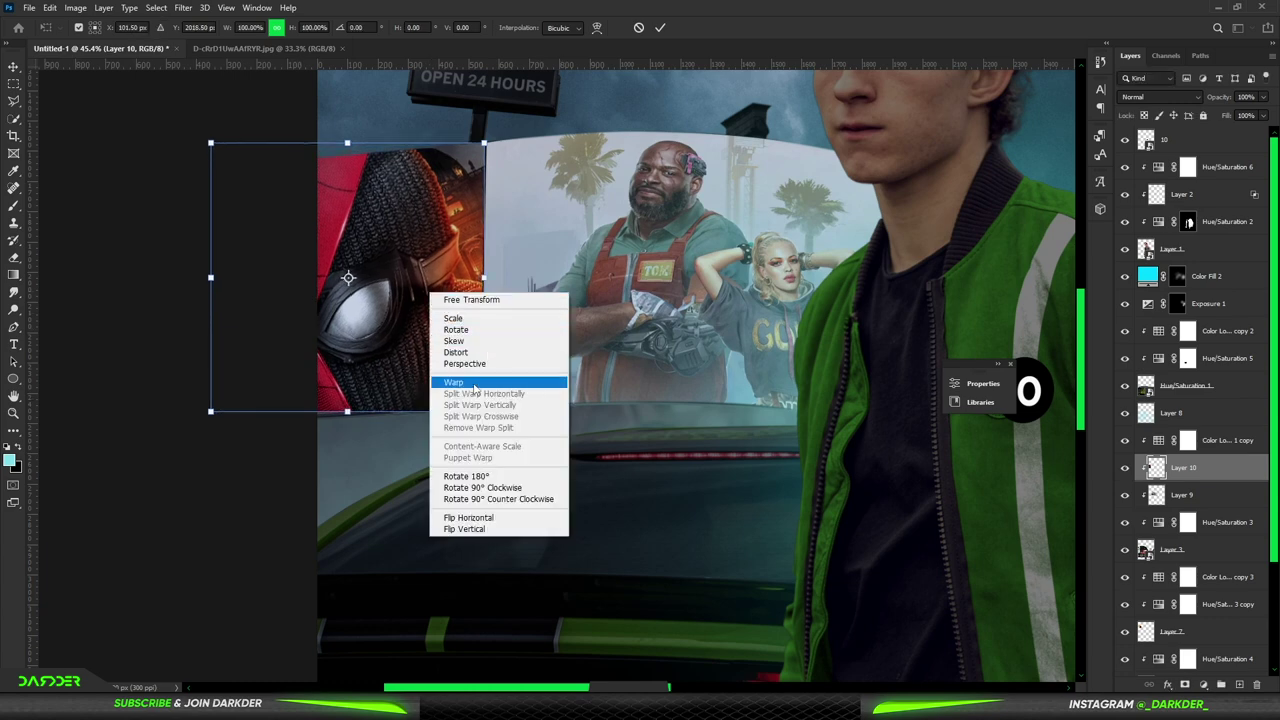
Step: Warp the Spider-Man image's top and bottom edges to follow the billboard's curve
left_click(474, 383)
left_click_drag(300, 420, 397, 405)
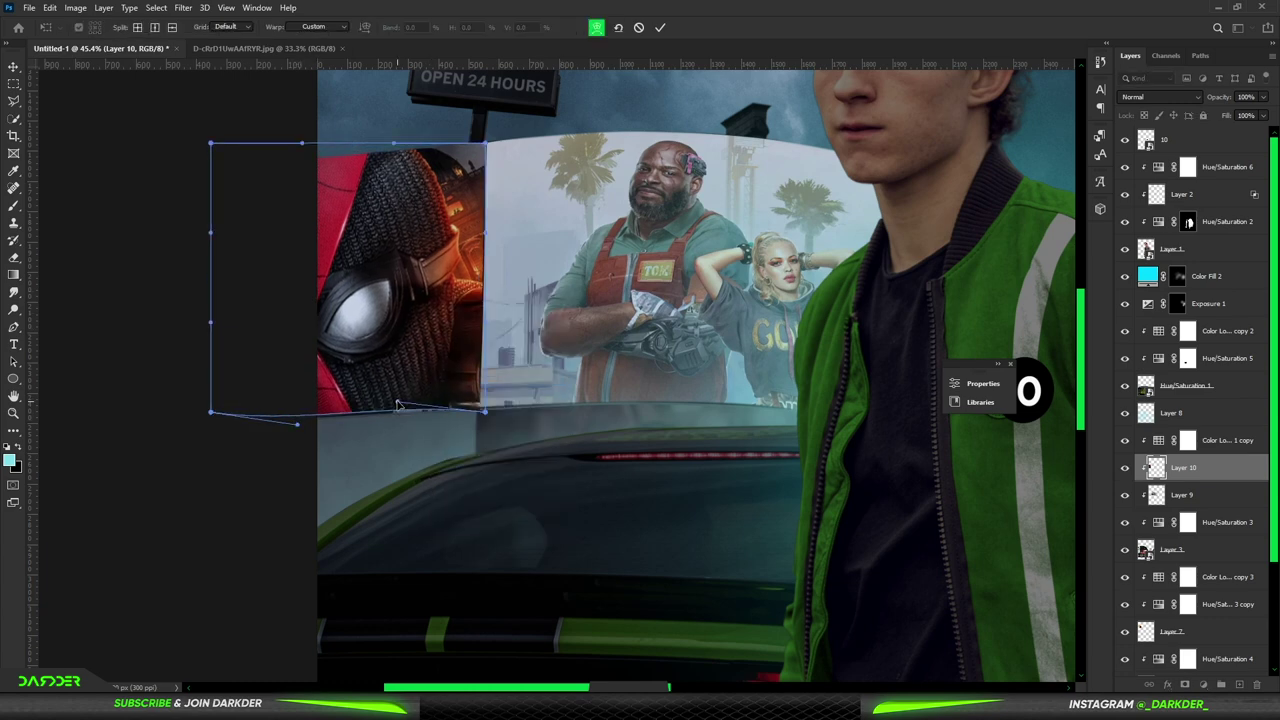
left_click_drag(313, 174, 311, 183)
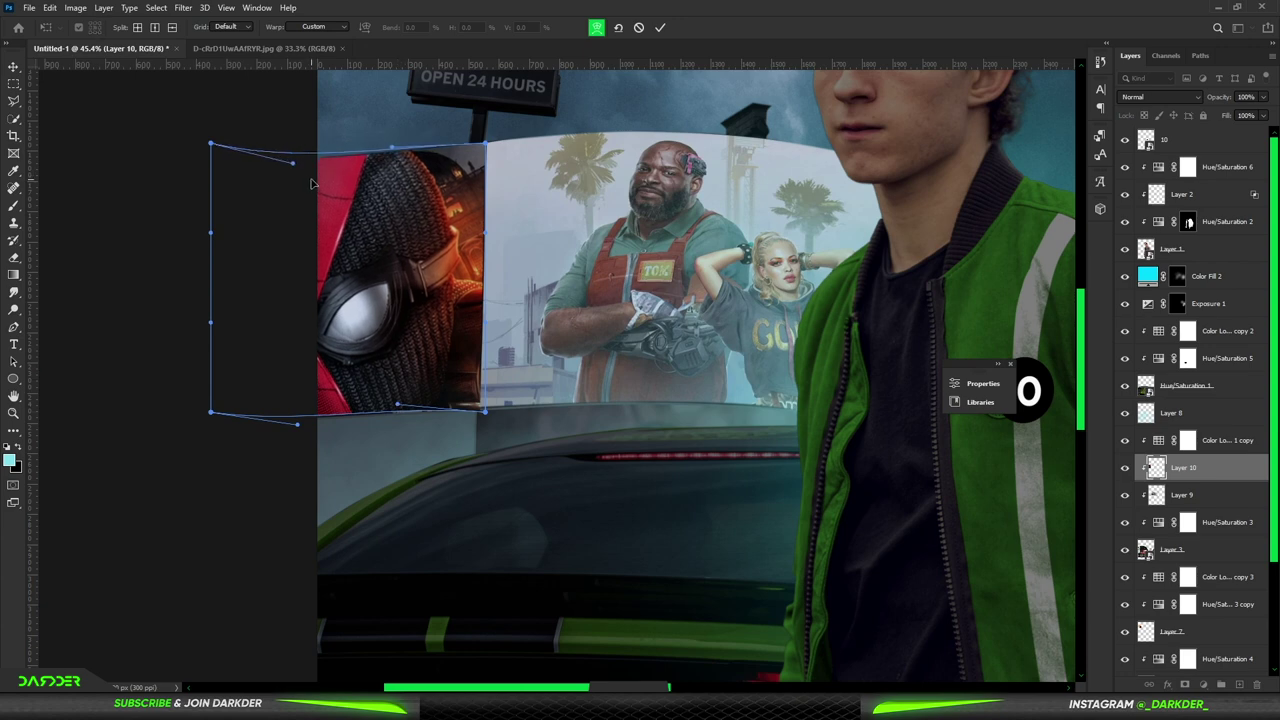
left_click_drag(370, 307, 361, 207)
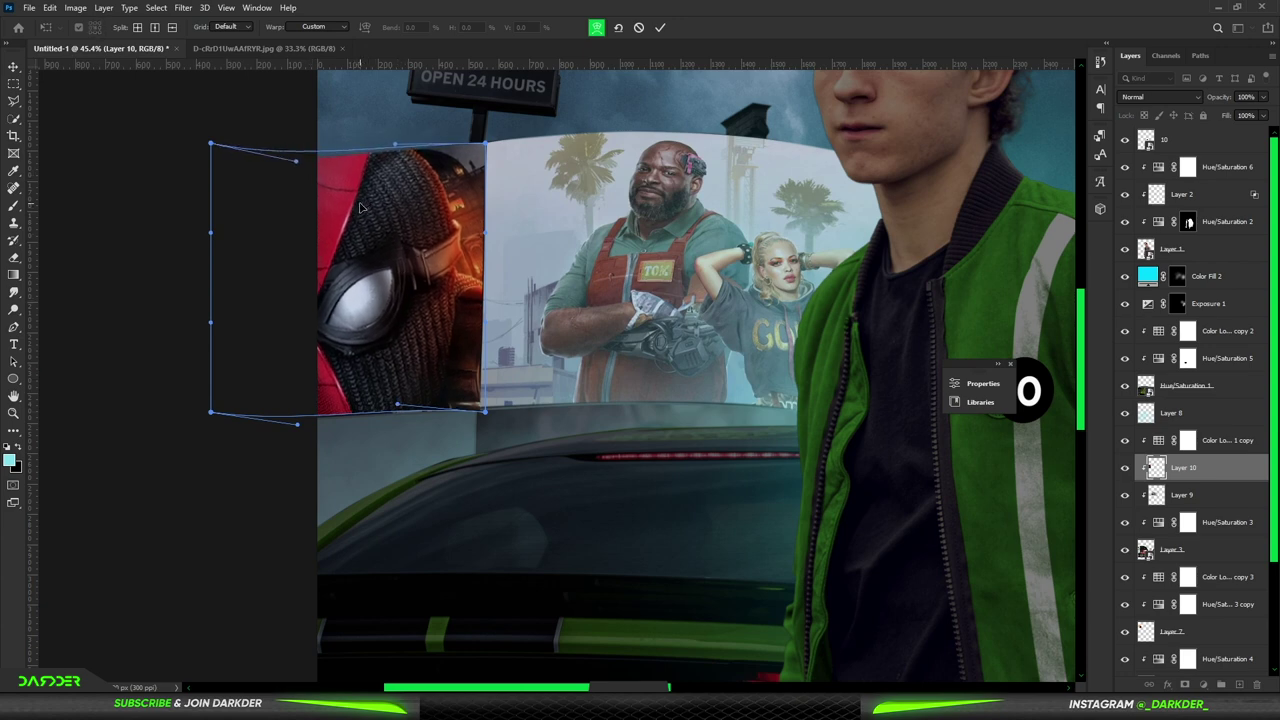
key("Return")
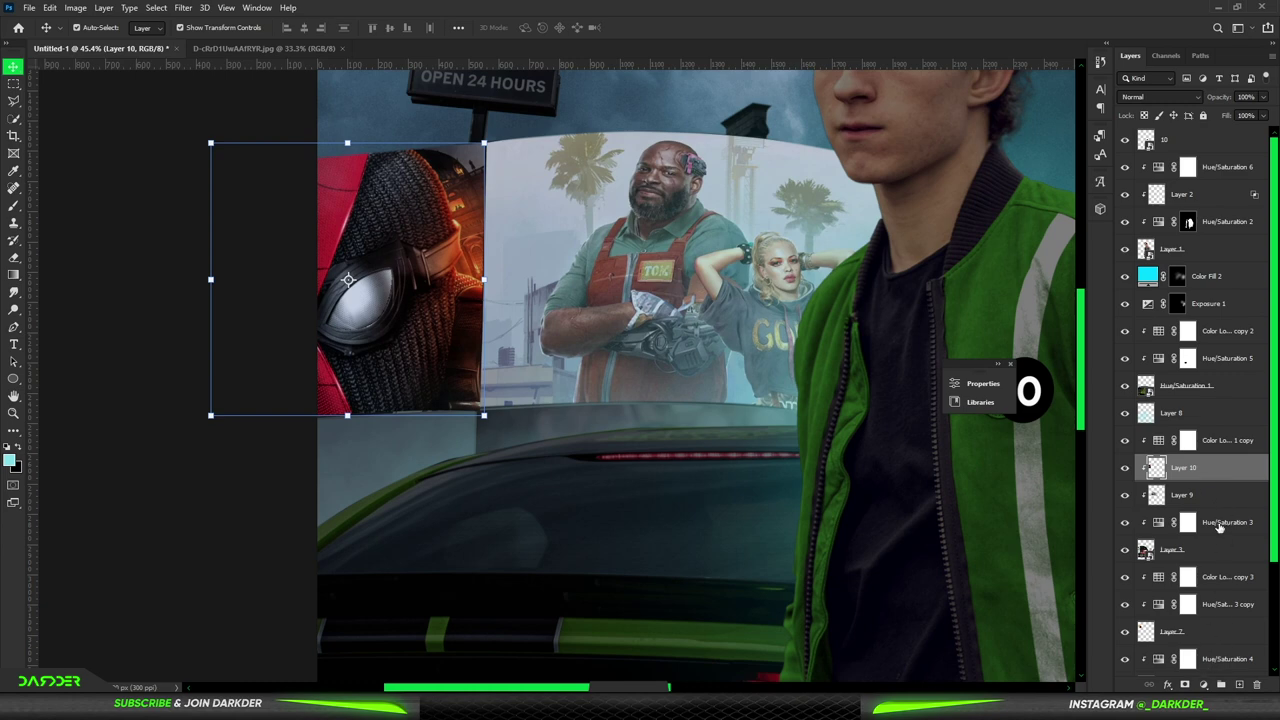
Step: Try then delete a -26 lightness Hue/Saturation; place Layer 10 below Color Lookup 1 copy
left_click_drag(1216, 470, 1219, 440)
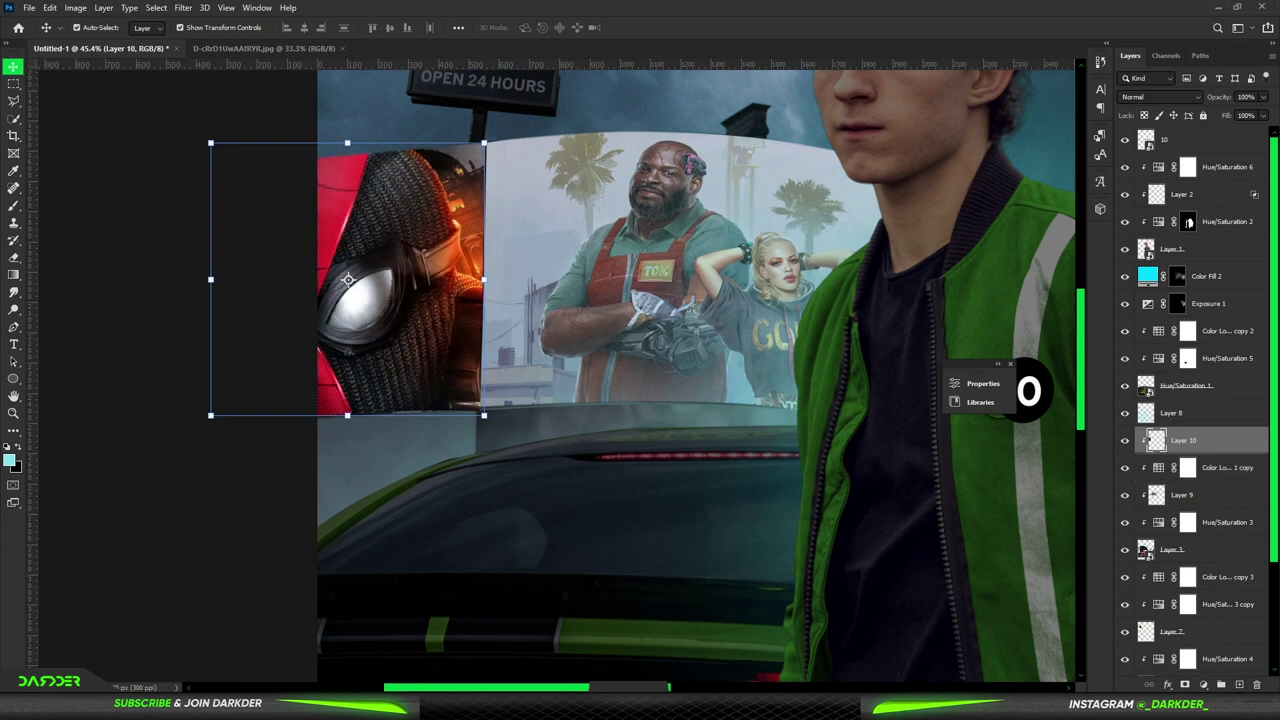
left_click(1203, 685)
left_click(1140, 563)
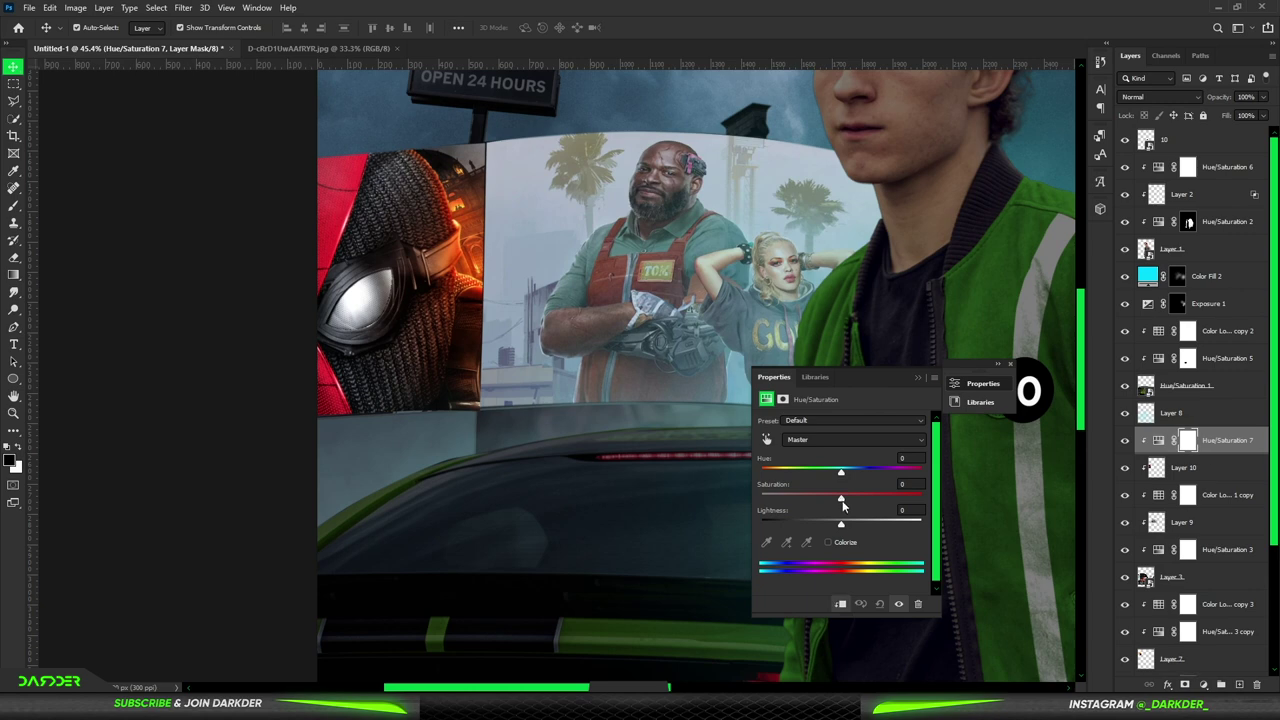
left_click_drag(826, 527, 821, 527)
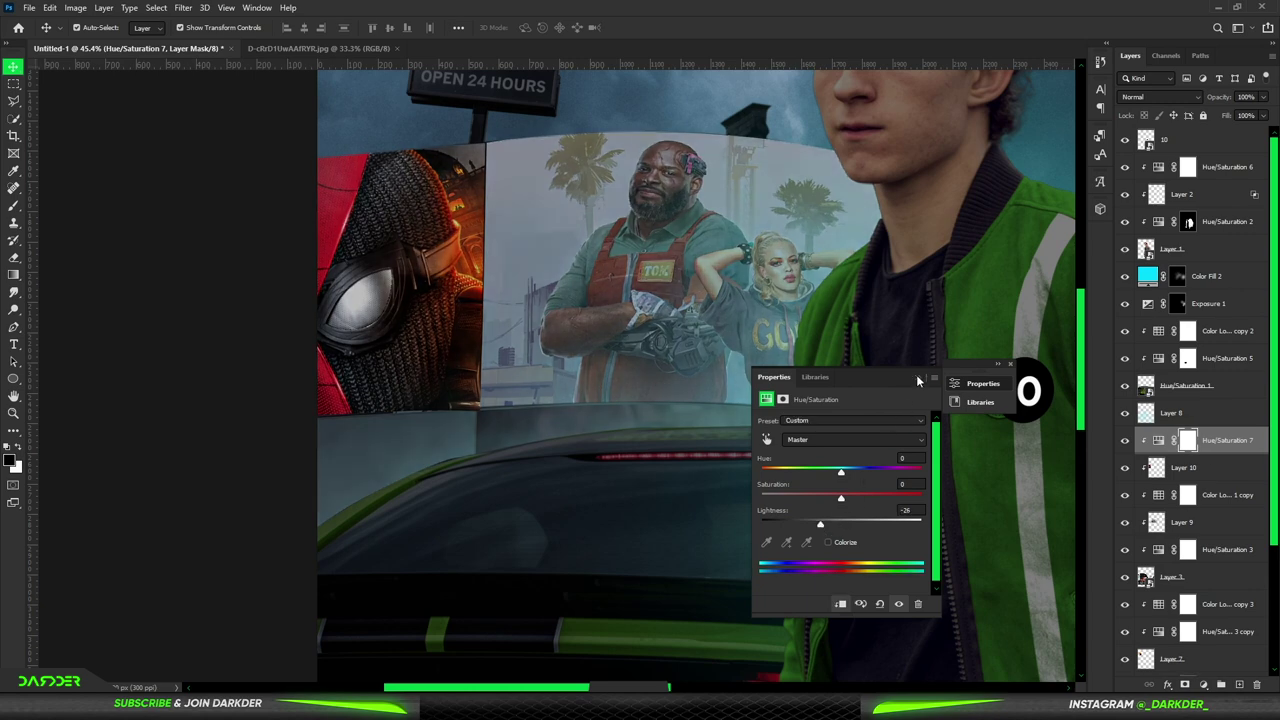
key("Delete")
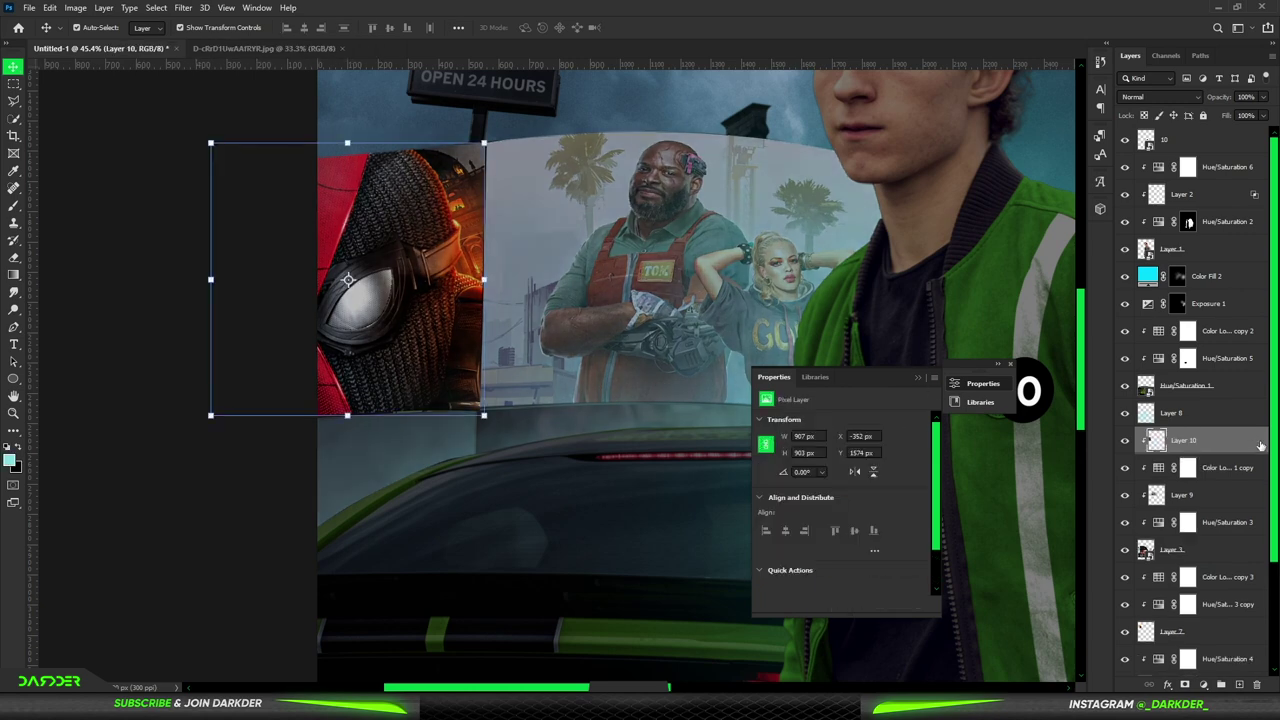
left_click_drag(1245, 470, 1242, 476)
Step: Deselect all layers and close the floating Properties panel
left_click(210, 505)
scroll(214, 500, "down", 2)
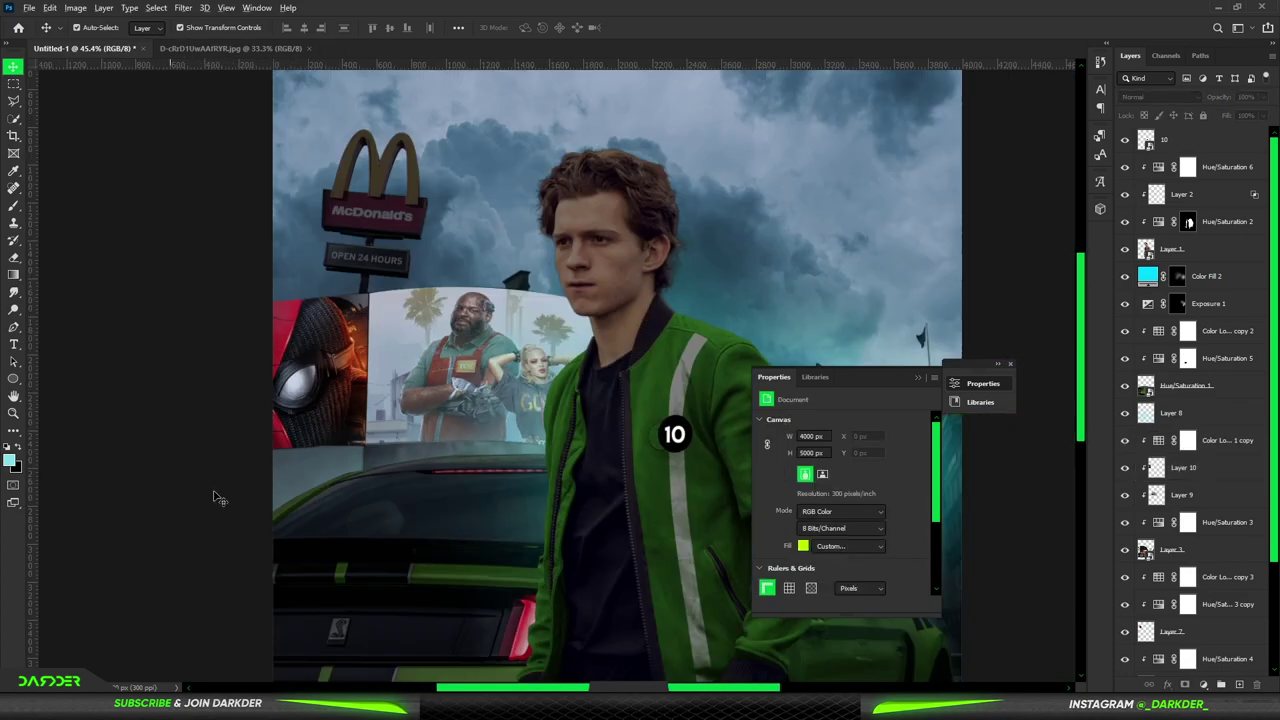
scroll(218, 489, "down", 3)
scroll(250, 490, "up", 2)
left_click(876, 302)
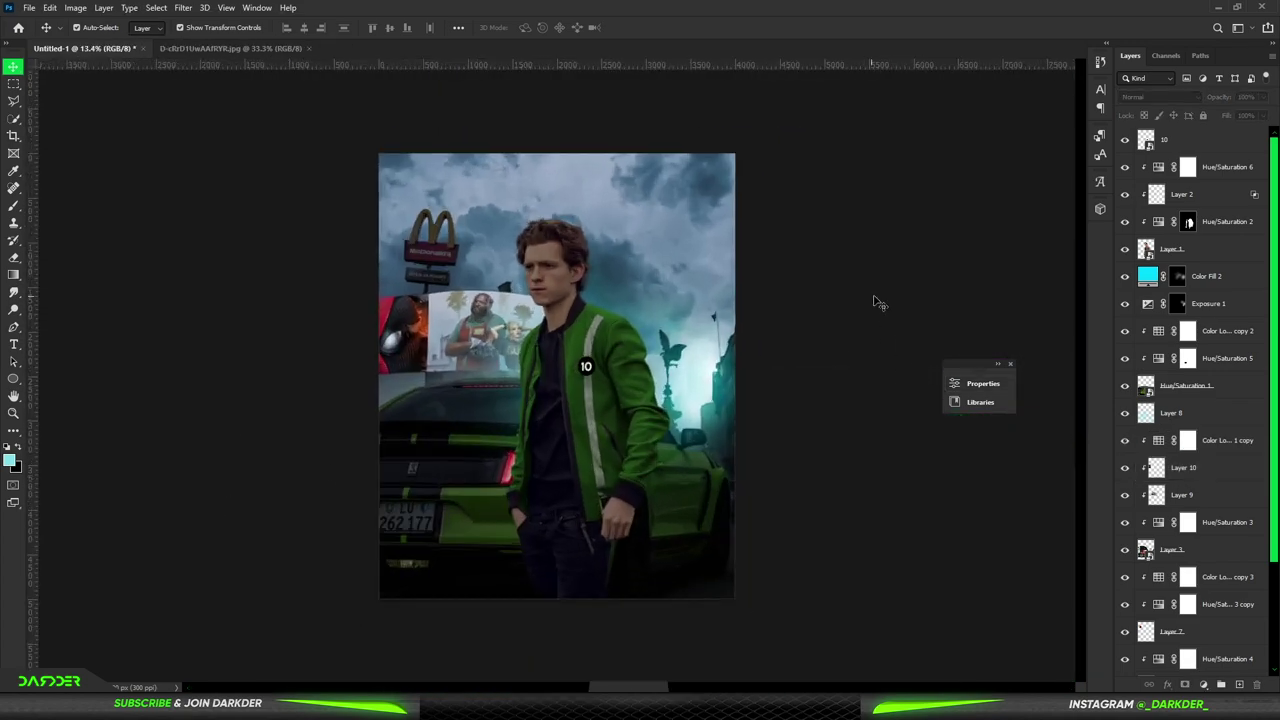
left_click(1012, 364)
scroll(525, 253, "up", 5)
scroll(549, 298, "down", 4)
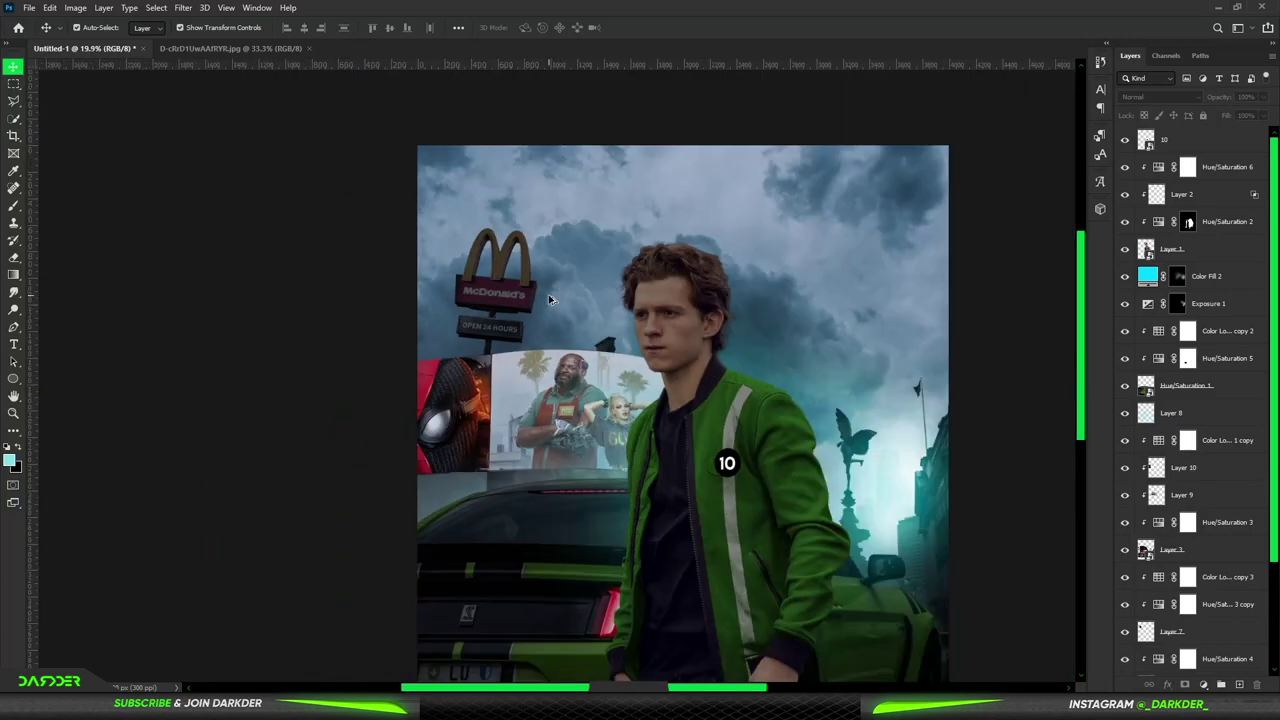
Step: Add a deep orange Solid Color fill above Layer 8 in Linear Dodge (Add) mode
left_click(1190, 412)
left_click(1203, 684)
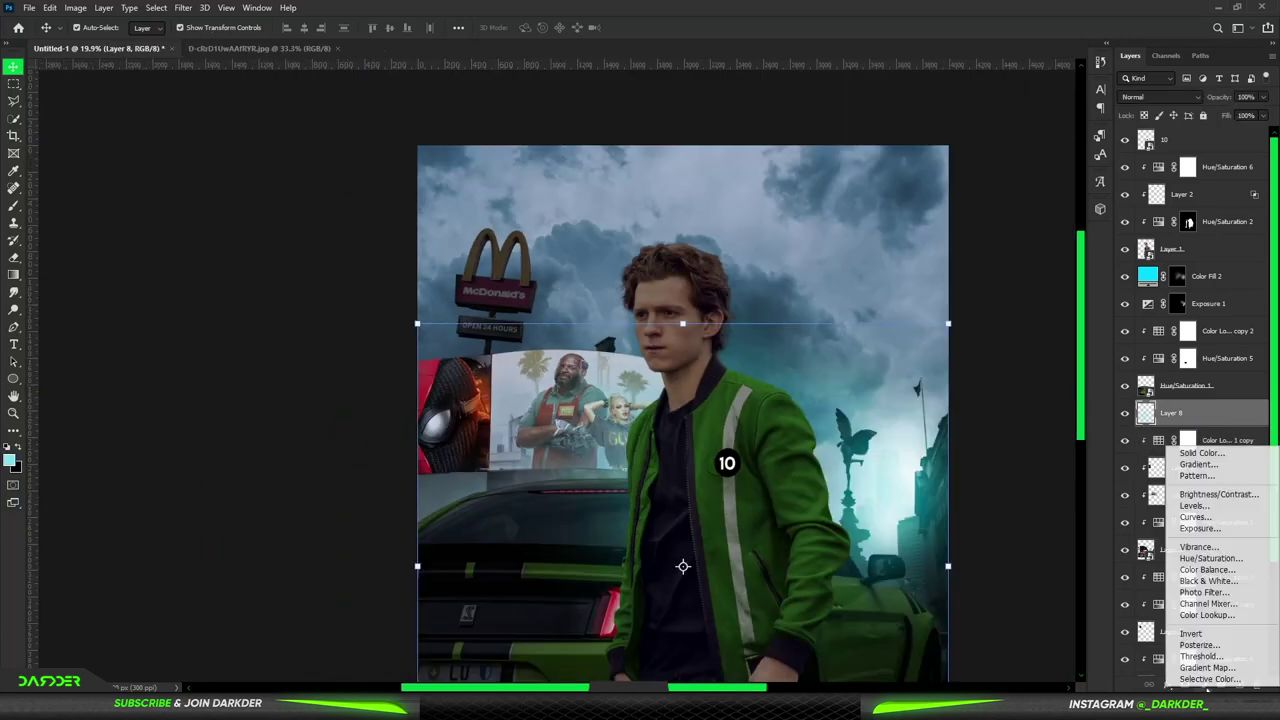
left_click(1204, 454)
left_click(1052, 491)
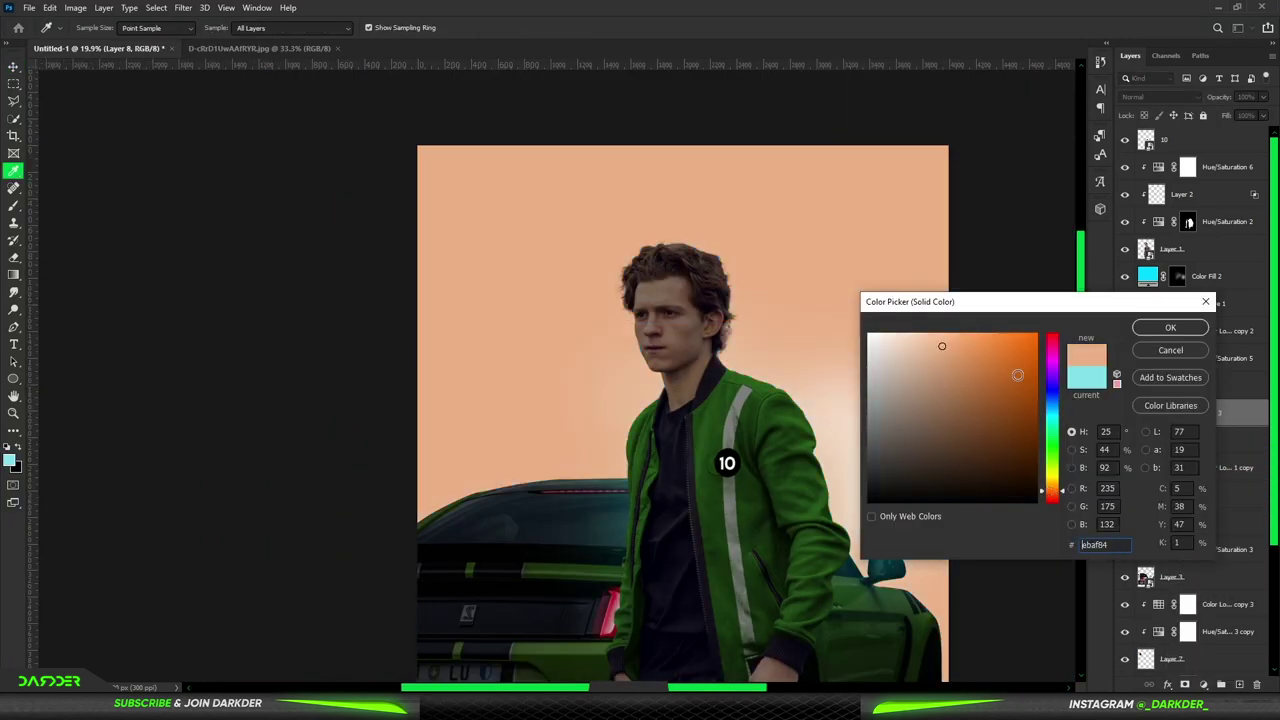
left_click_drag(1018, 375, 1043, 331)
left_click(1170, 327)
left_click(1155, 97)
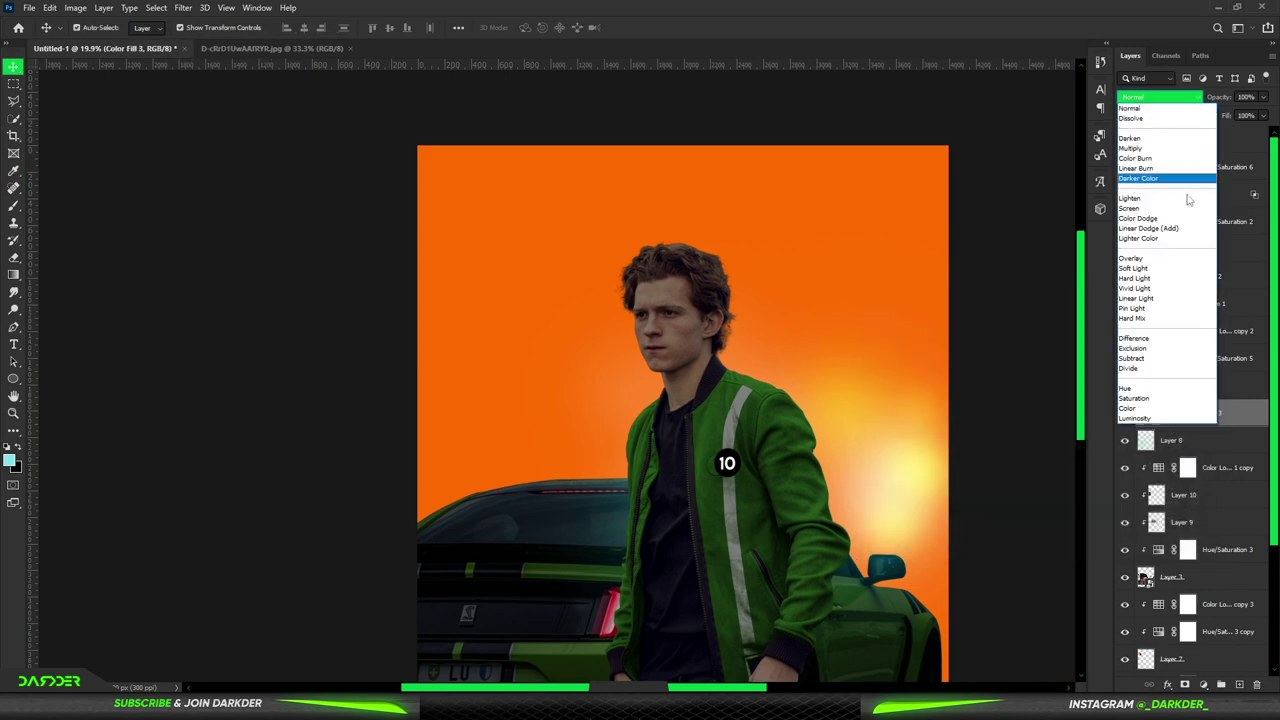
left_click(1172, 229)
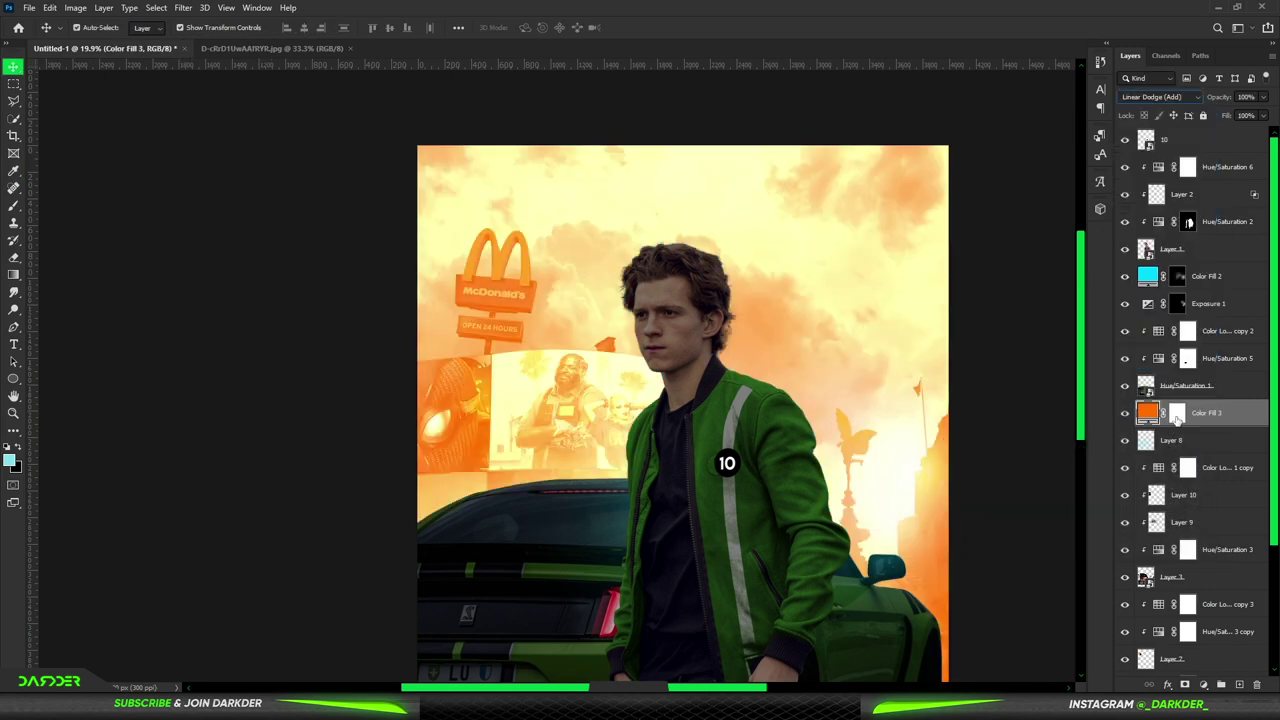
Step: Invert the fill's mask, brush a soft glow on the billboard edge, and shift it to red-orange
key("ctrl+i")
key("b")
right_click(597, 315)
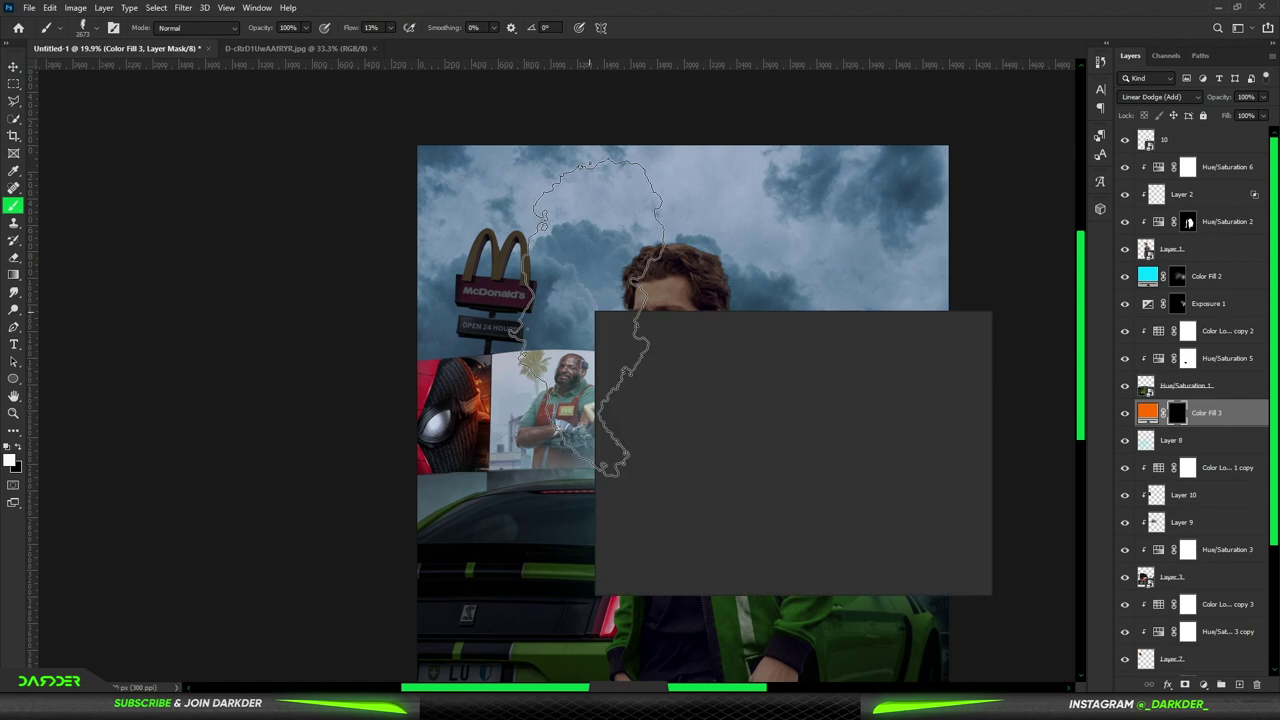
key("Escape")
left_click_drag(430, 400, 485, 400)
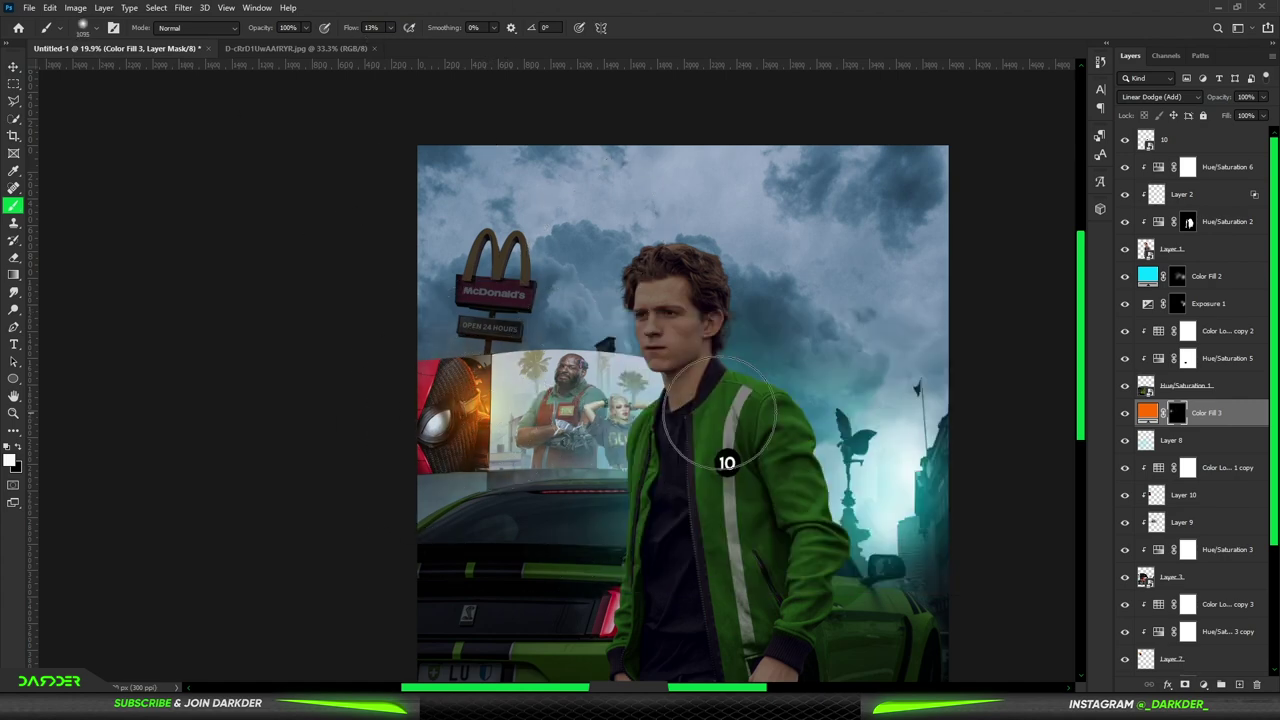
double_click(1148, 414)
left_click_drag(1055, 496, 1053, 500)
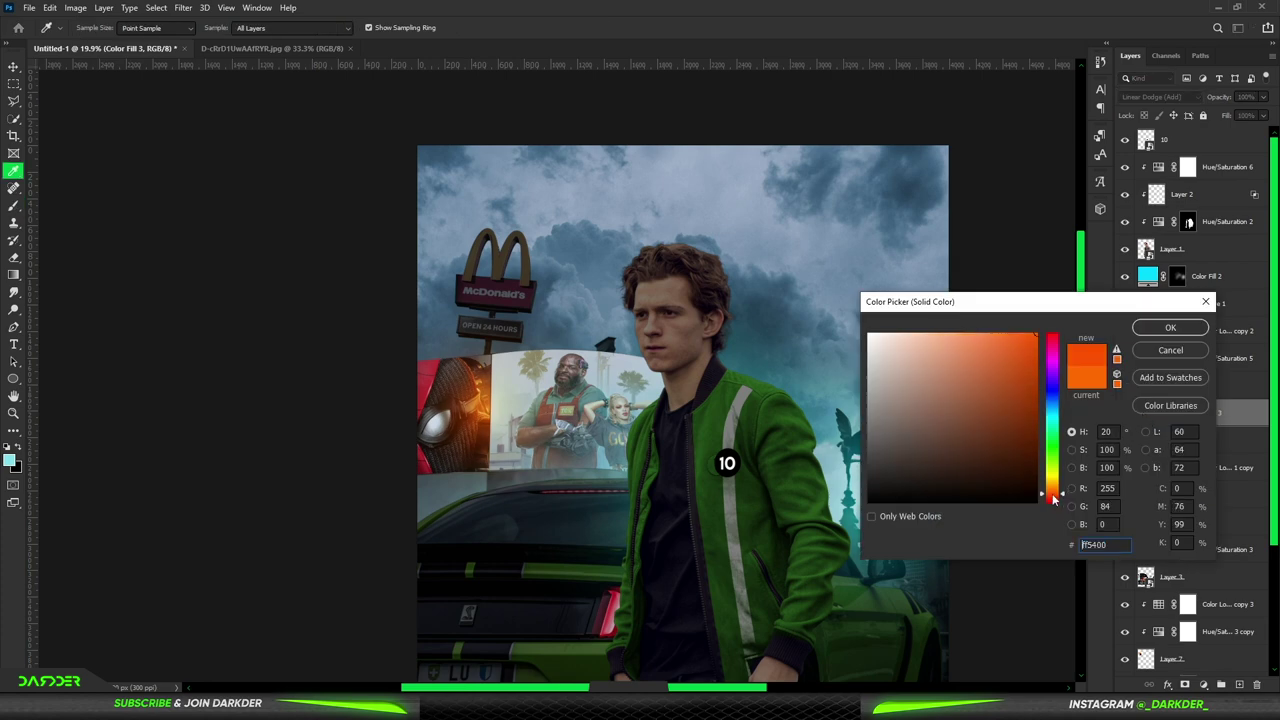
left_click(1169, 329)
Step: Add a raised Exposure adjustment layer with its mask inverted to black
left_click(1203, 684)
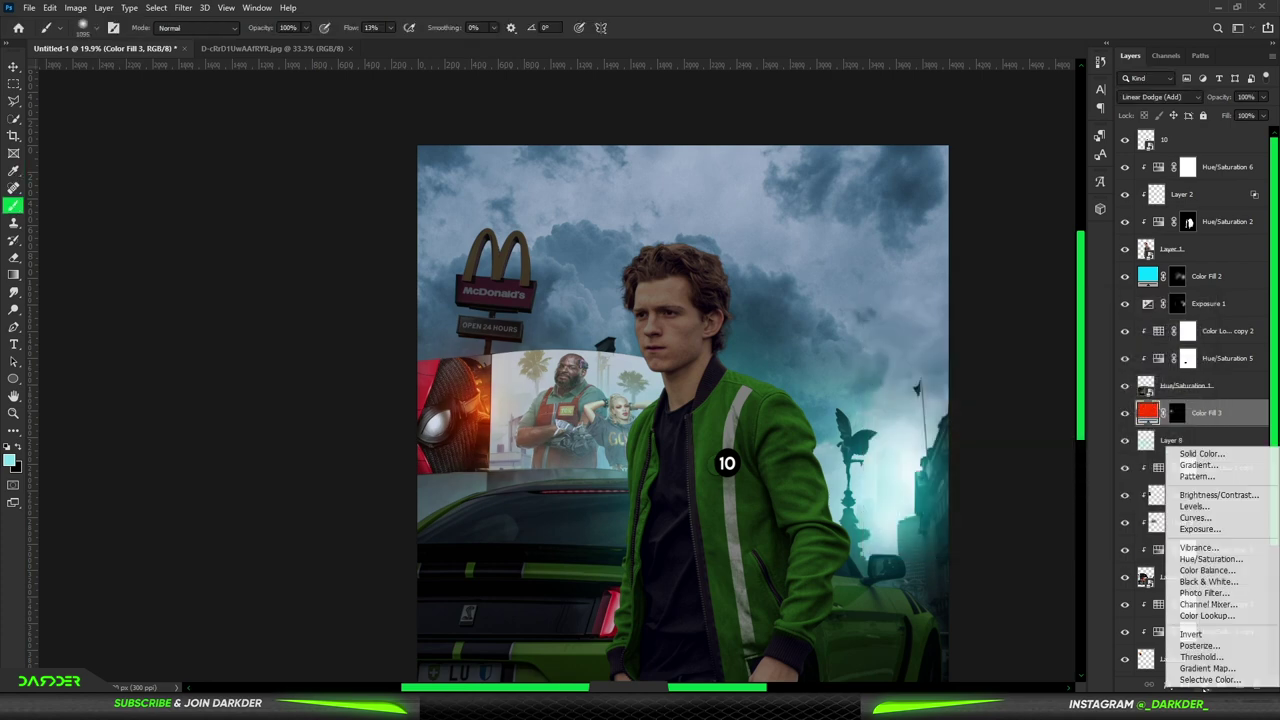
left_click(1185, 531)
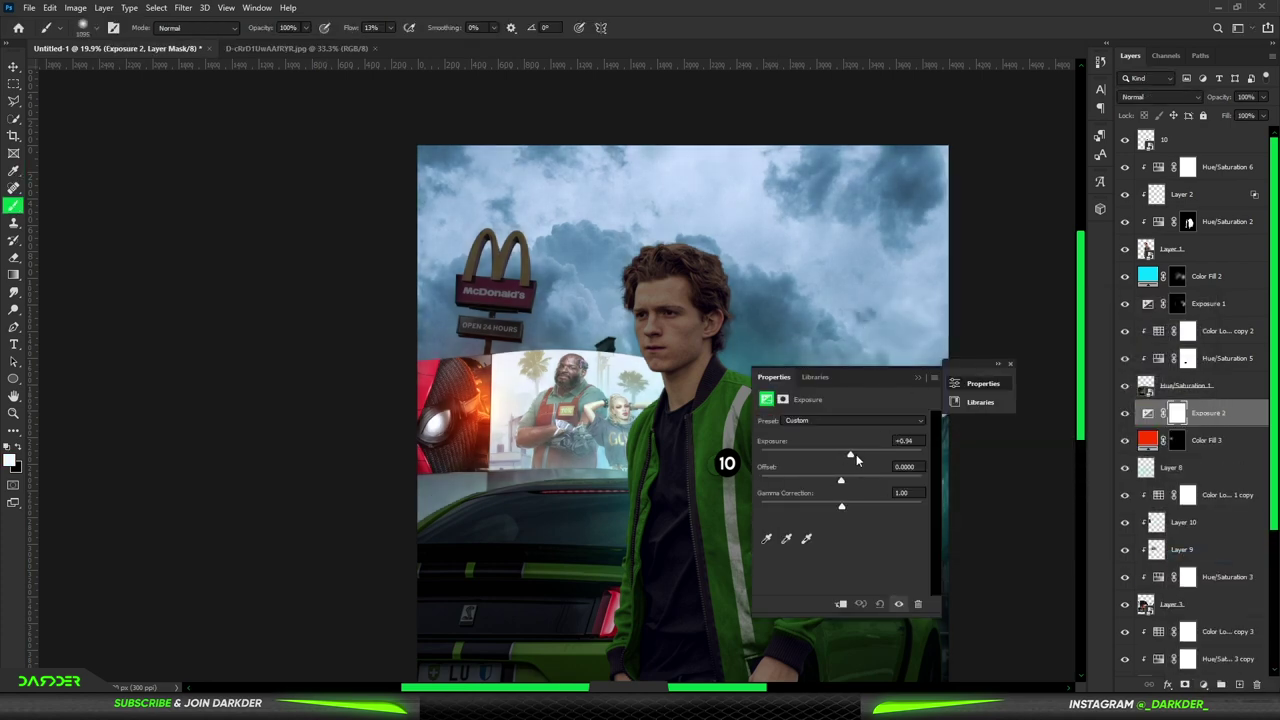
left_click_drag(845, 458, 866, 458)
left_click(917, 377)
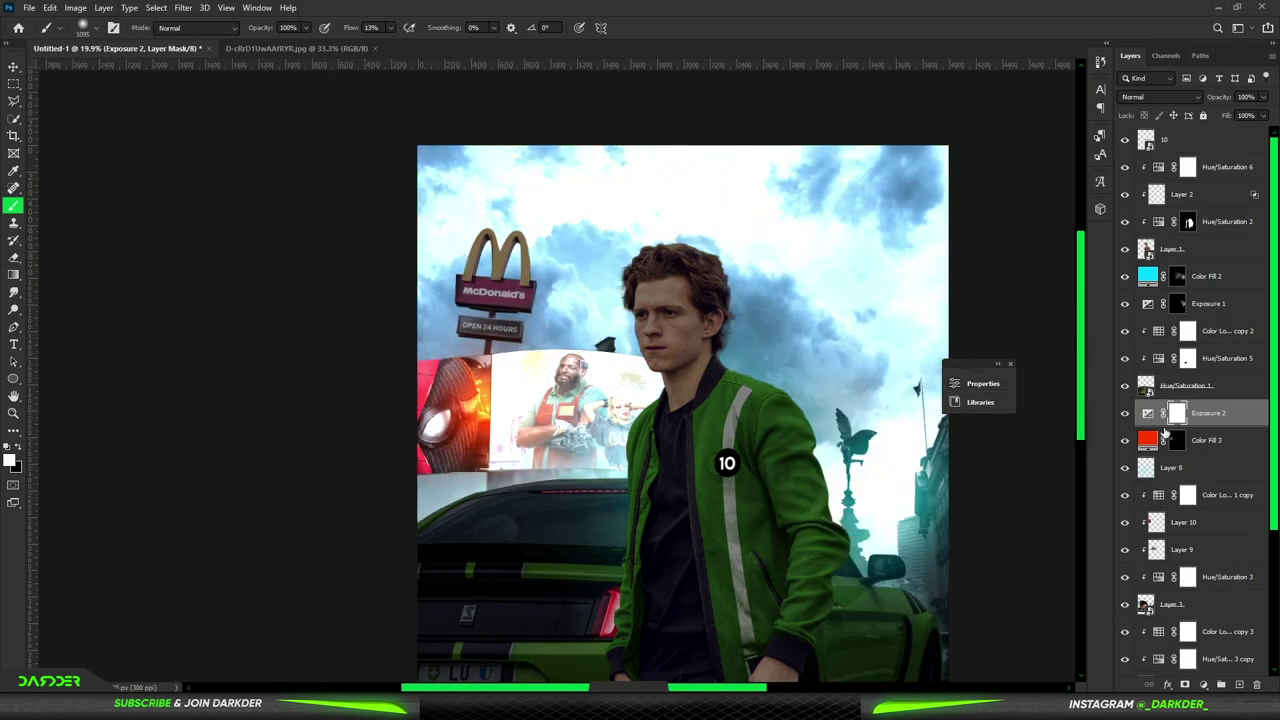
key("ctrl+i")
Step: Paint brightening over the Spider-Man mask edge and palm-tree billboard, then fit the poster on screen
scroll(495, 407, "up", 5)
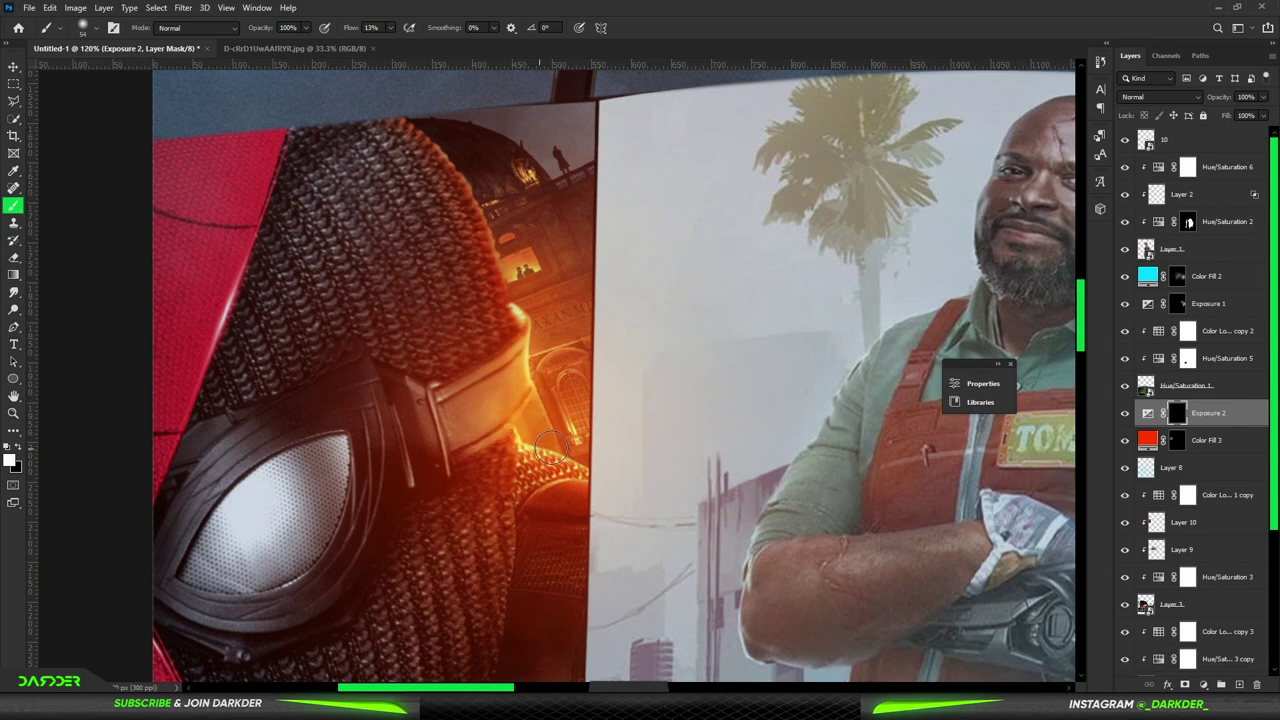
left_click_drag(550, 450, 520, 300)
scroll(600, 400, "down", 3)
scroll(600, 400, "down", 2)
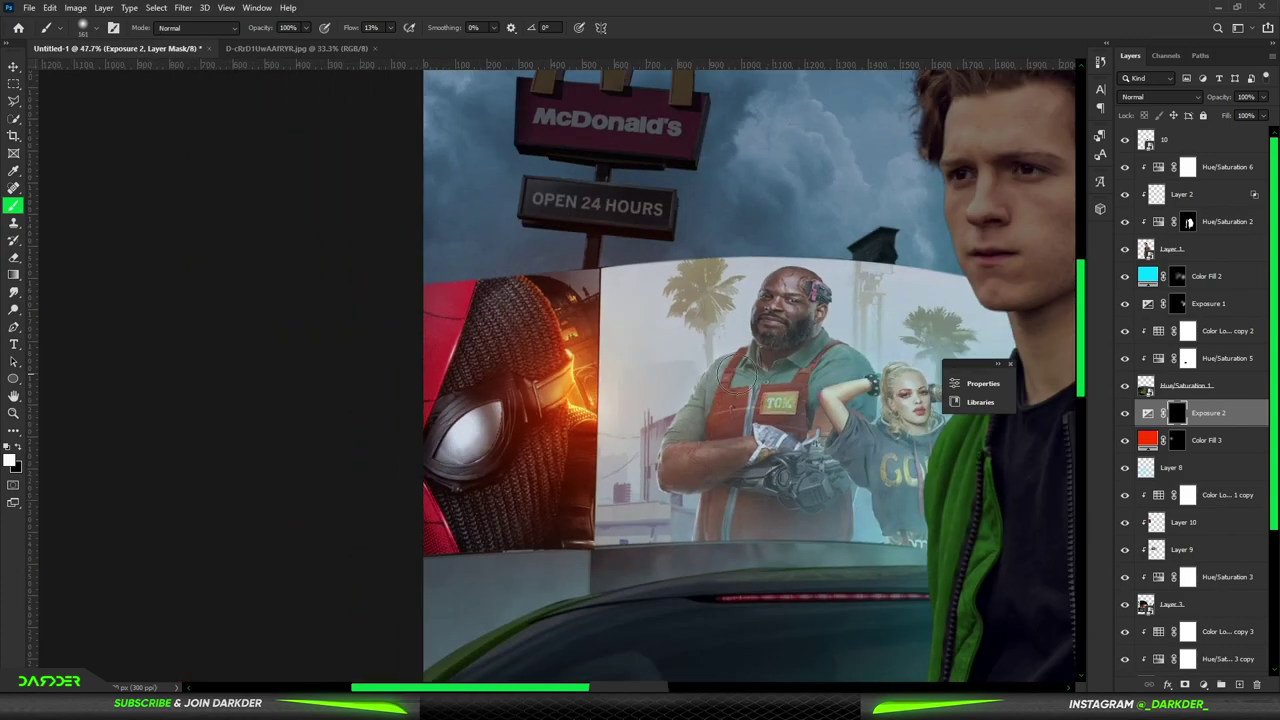
mouse_move(743, 366)
left_mouse_down()
mouse_move(700, 290)
mouse_move(900, 310)
mouse_move(695, 320)
mouse_move(677, 286)
mouse_move(830, 265)
left_mouse_up()
key("bracketleft")
key("bracketleft")
key("bracketleft")
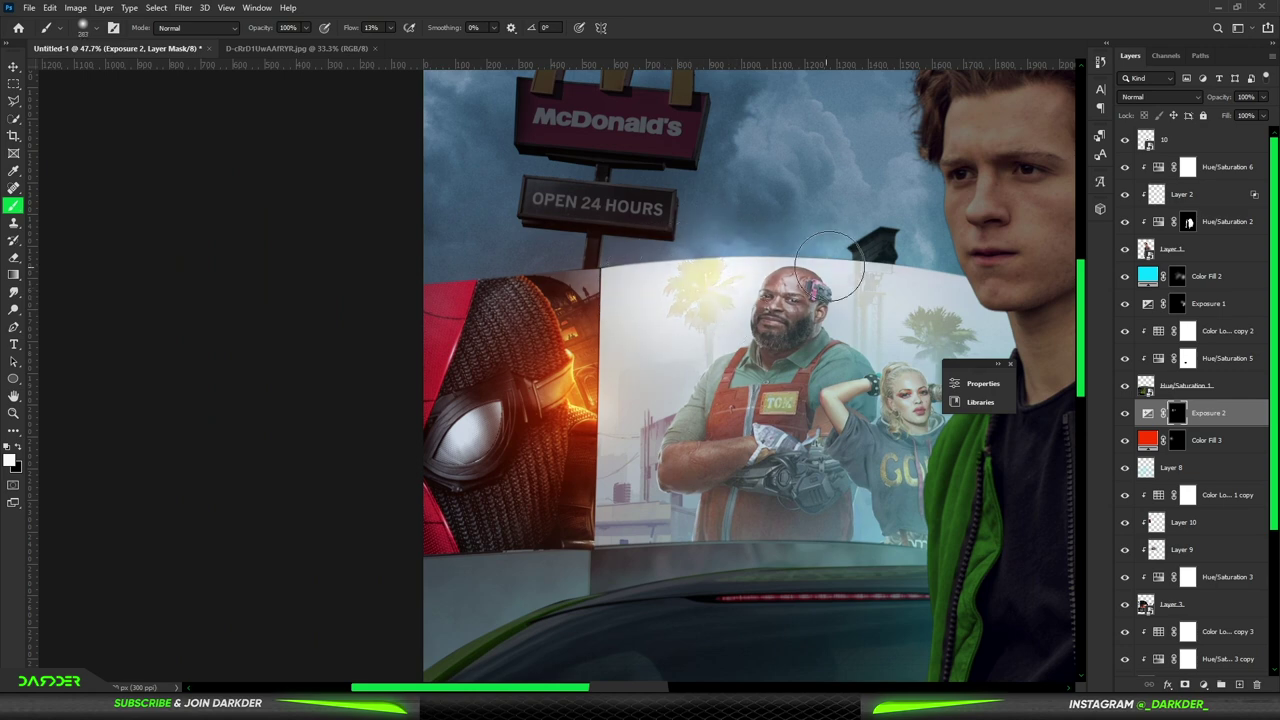
scroll(600, 280, "down", 3)
scroll(420, 270, "down", 3)
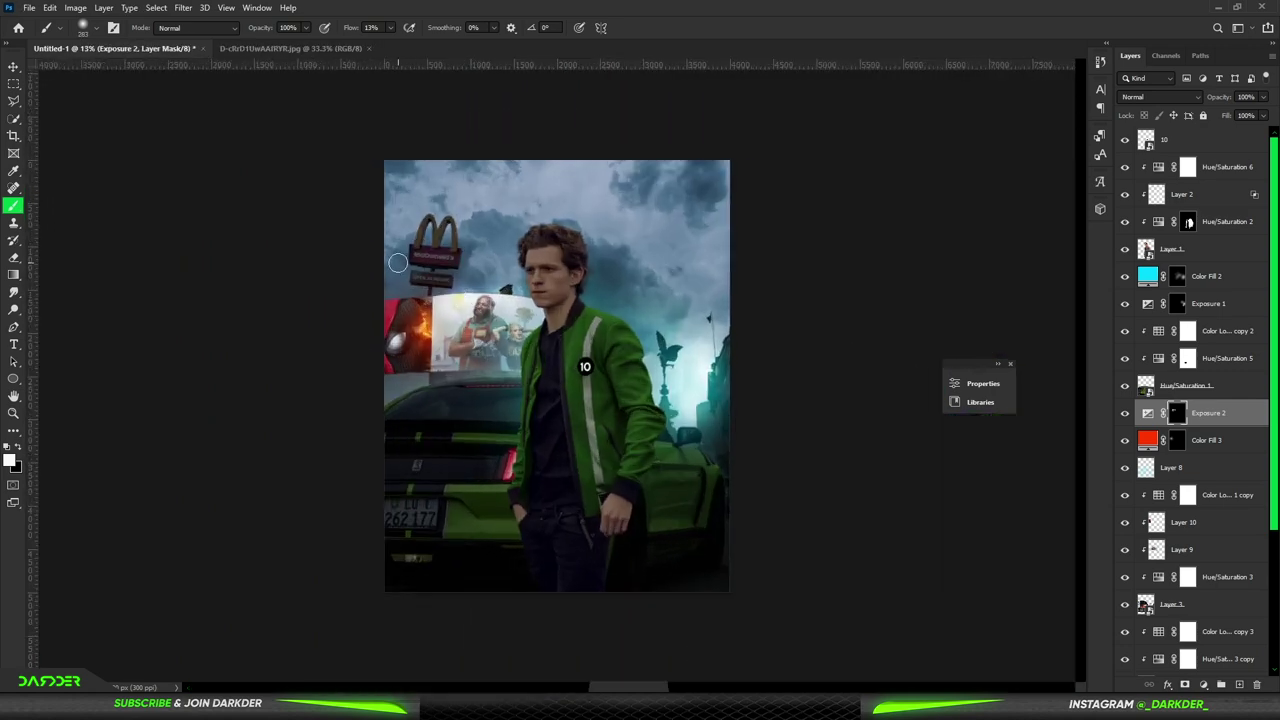
key("v")
key("ctrl+0")
Step: Add a pale cyan #84e0eb Solid Color fill above Color Lookup copy 2, clipped to it
left_click(1200, 249)
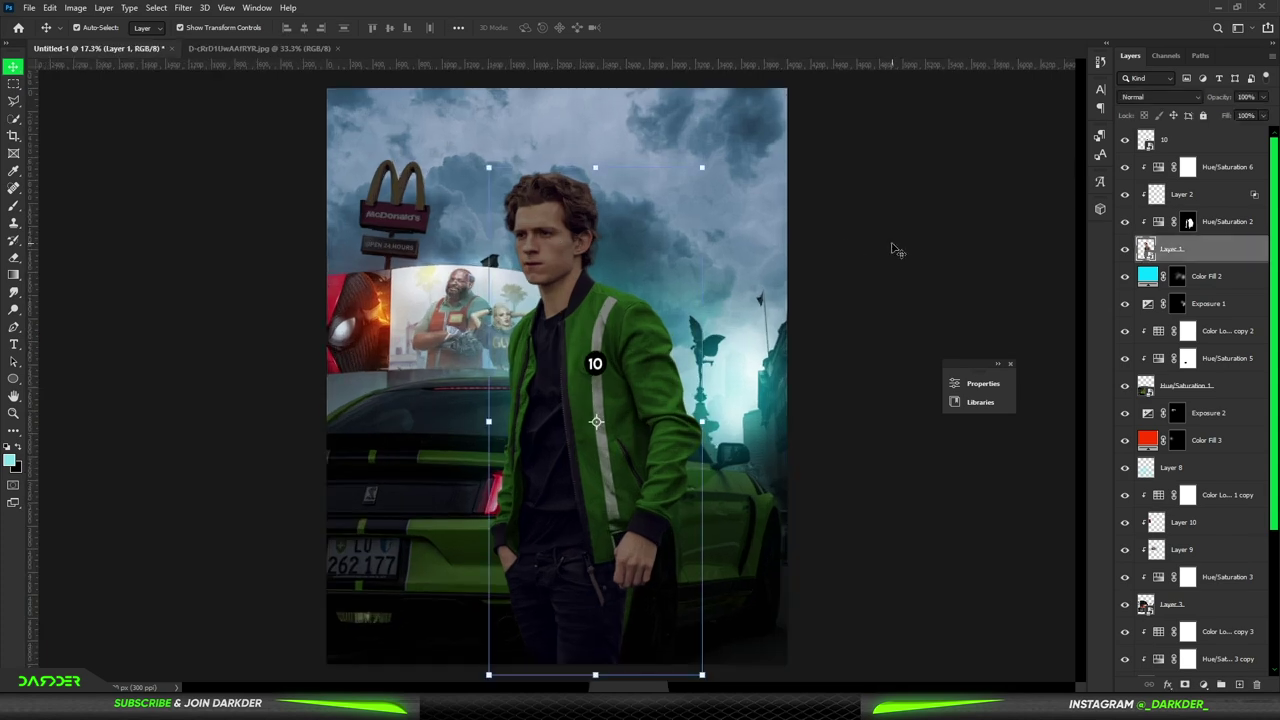
scroll(897, 250, "down", 1)
left_click(503, 470)
left_click(1211, 332)
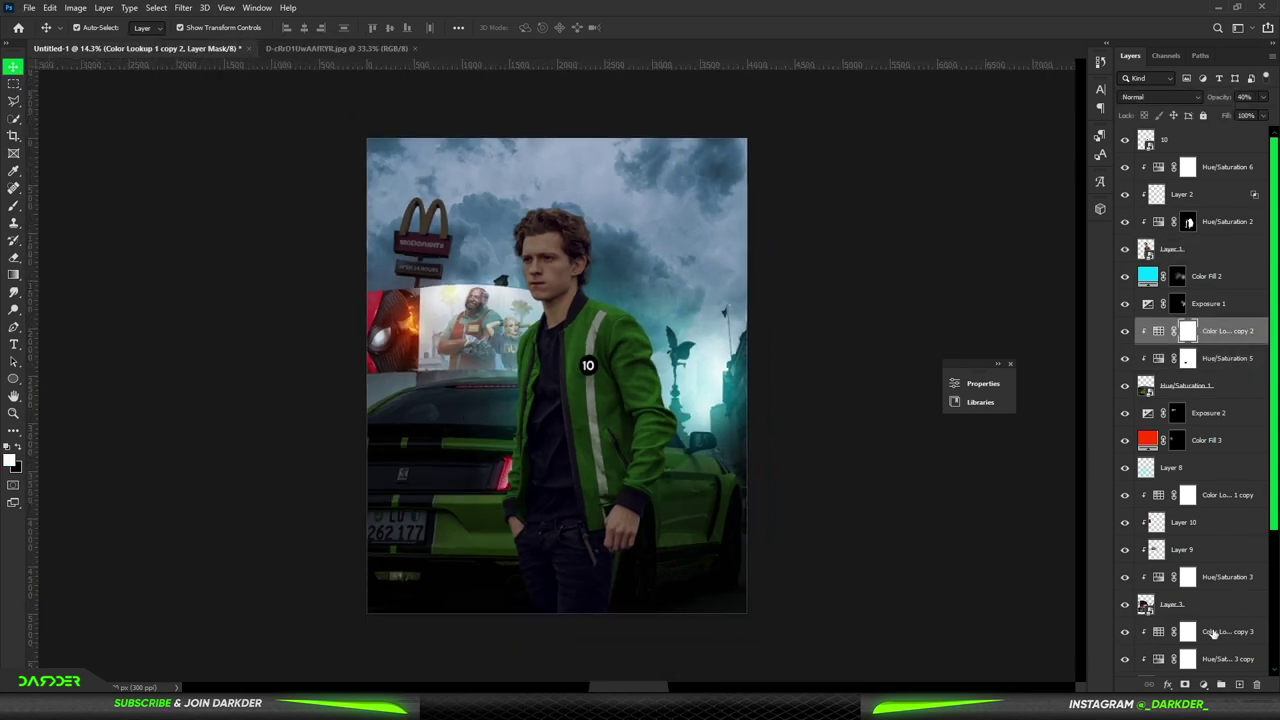
left_click(1204, 685)
left_click(1190, 452)
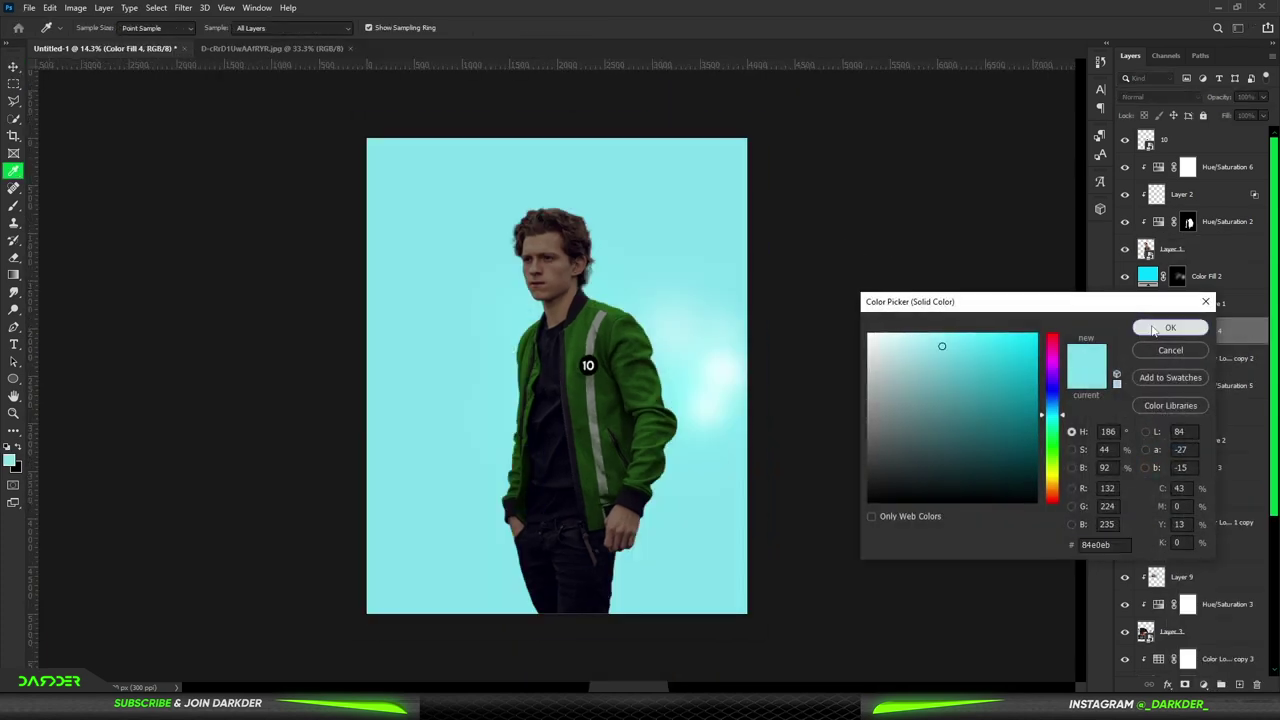
left_click(1155, 330)
left_click(1203, 348, "alt")
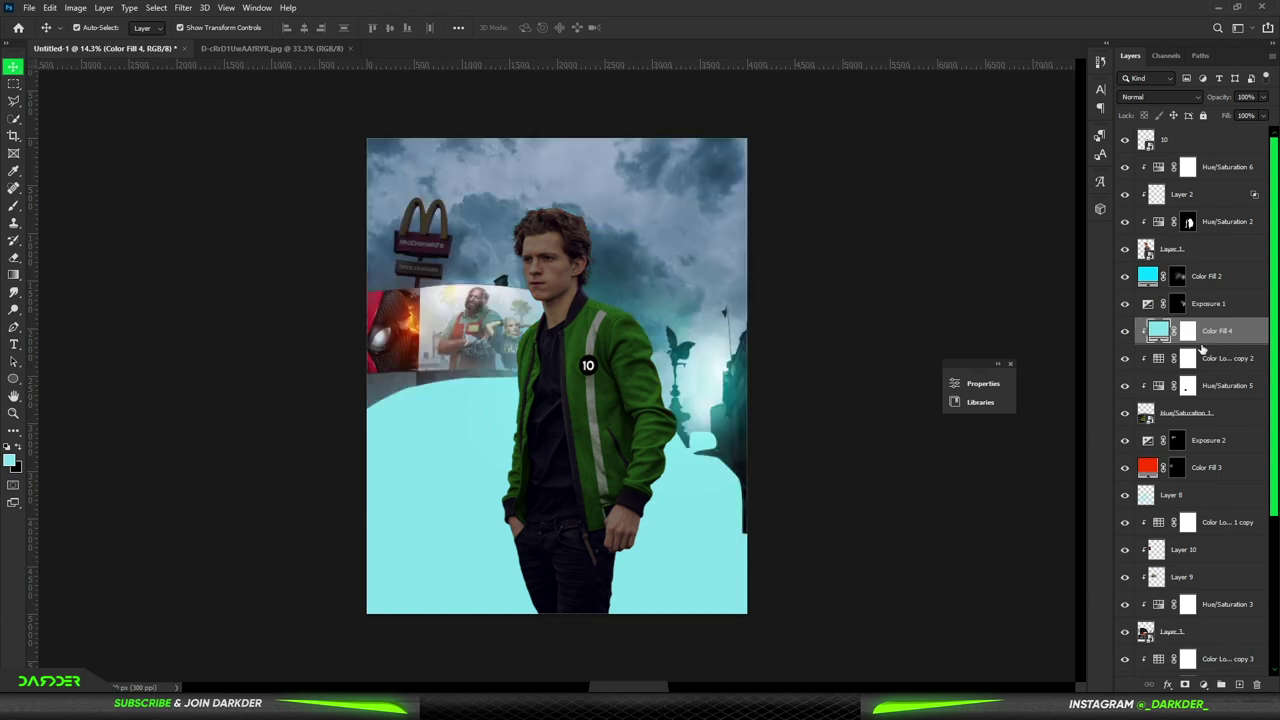
Step: Split Color Fill 4's Blend If Underlying Layer slider at 15/84 so the car's darks show through
double_click(1256, 335)
left_click_drag(914, 576, 973, 575)
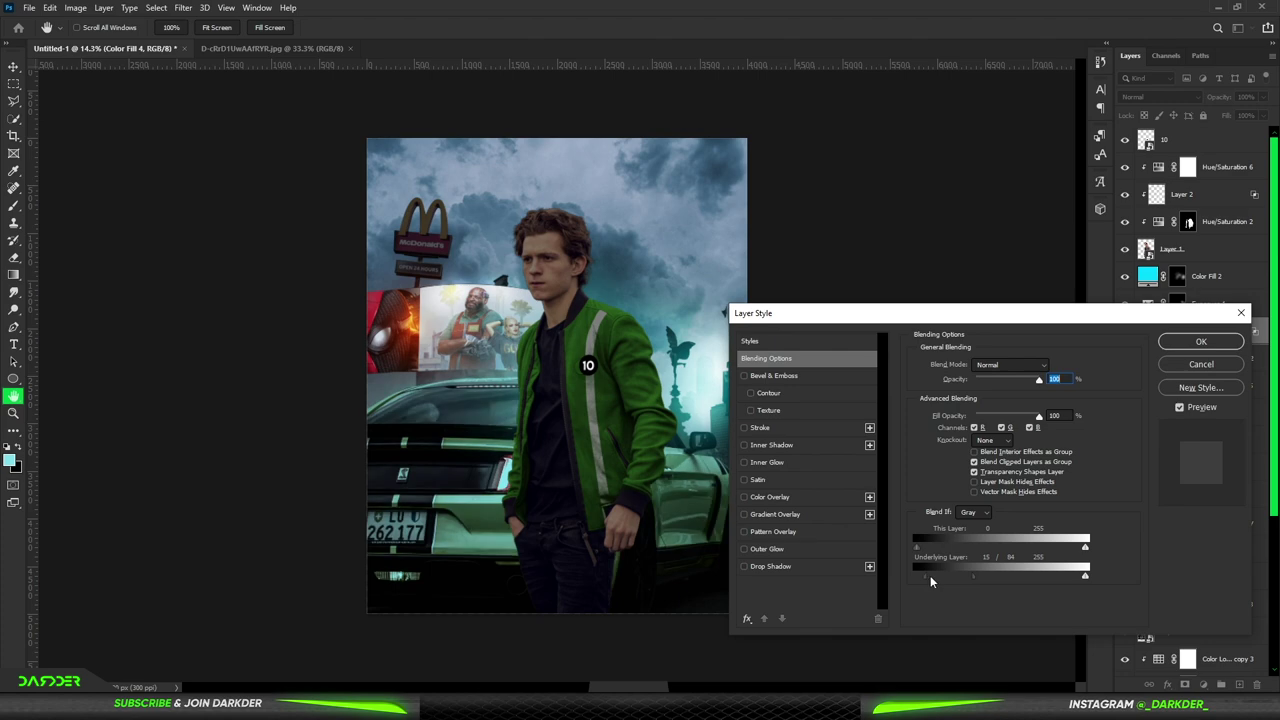
left_click(1195, 341)
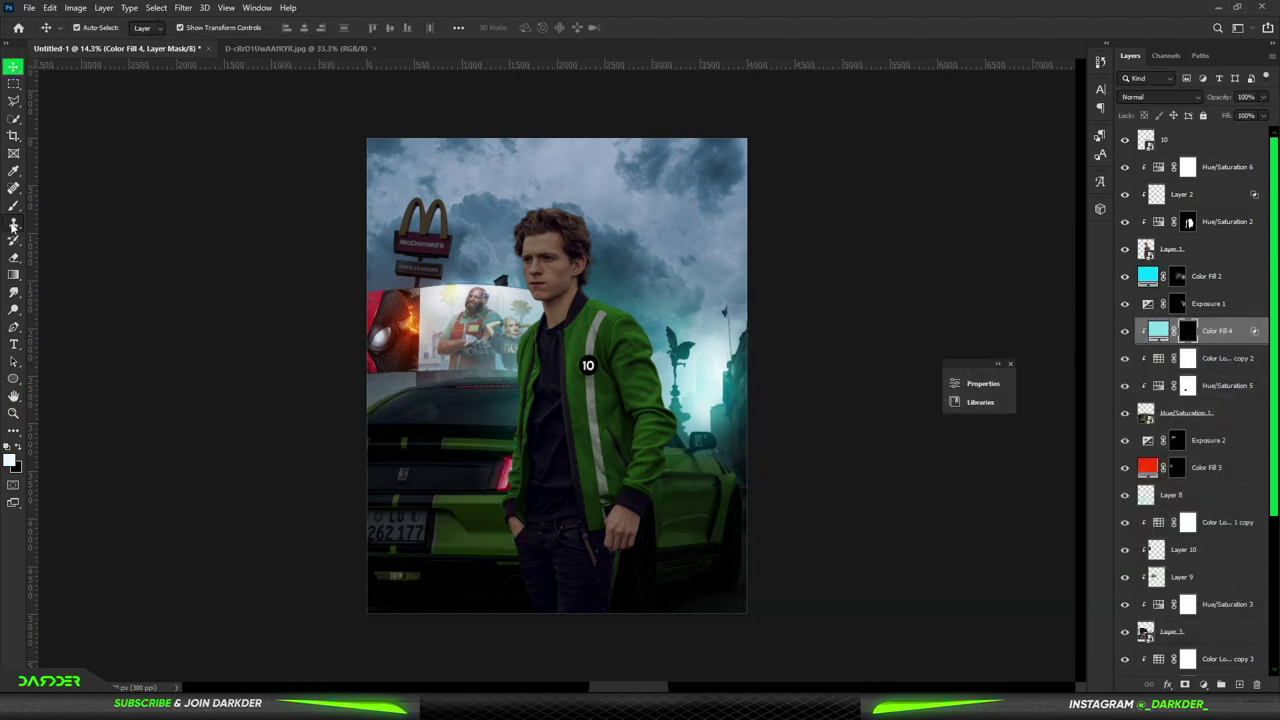
key("b")
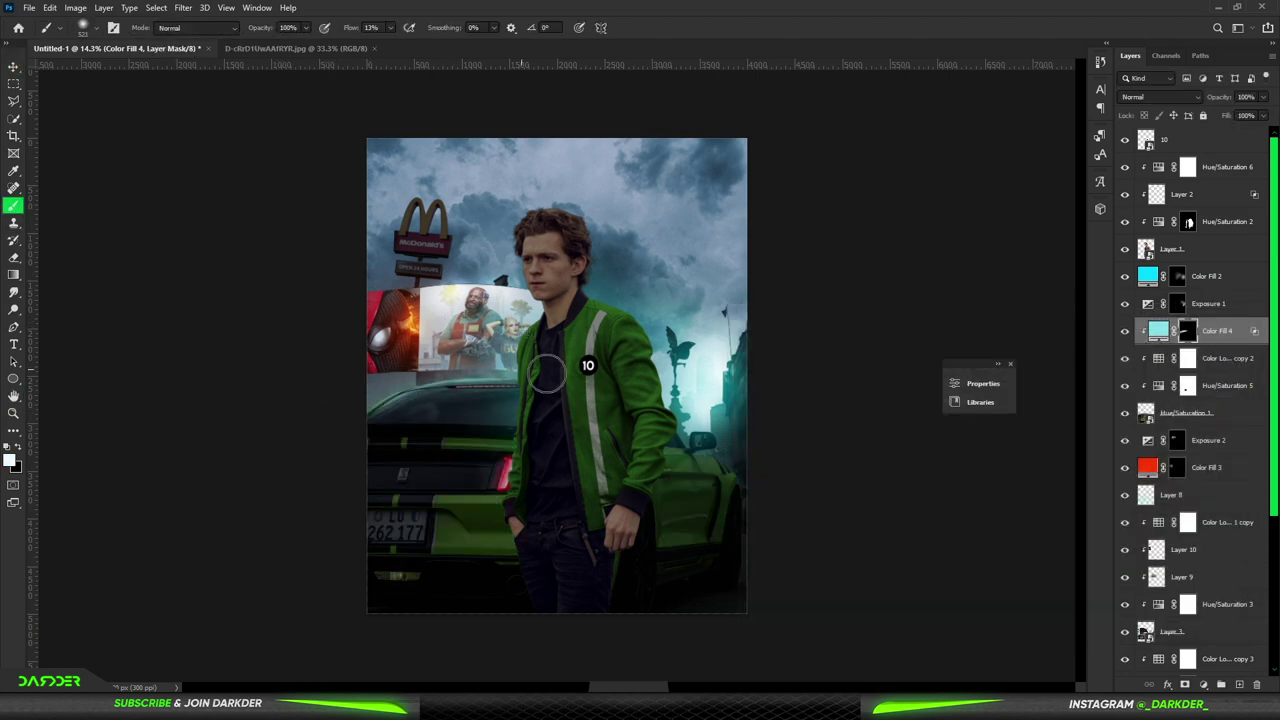
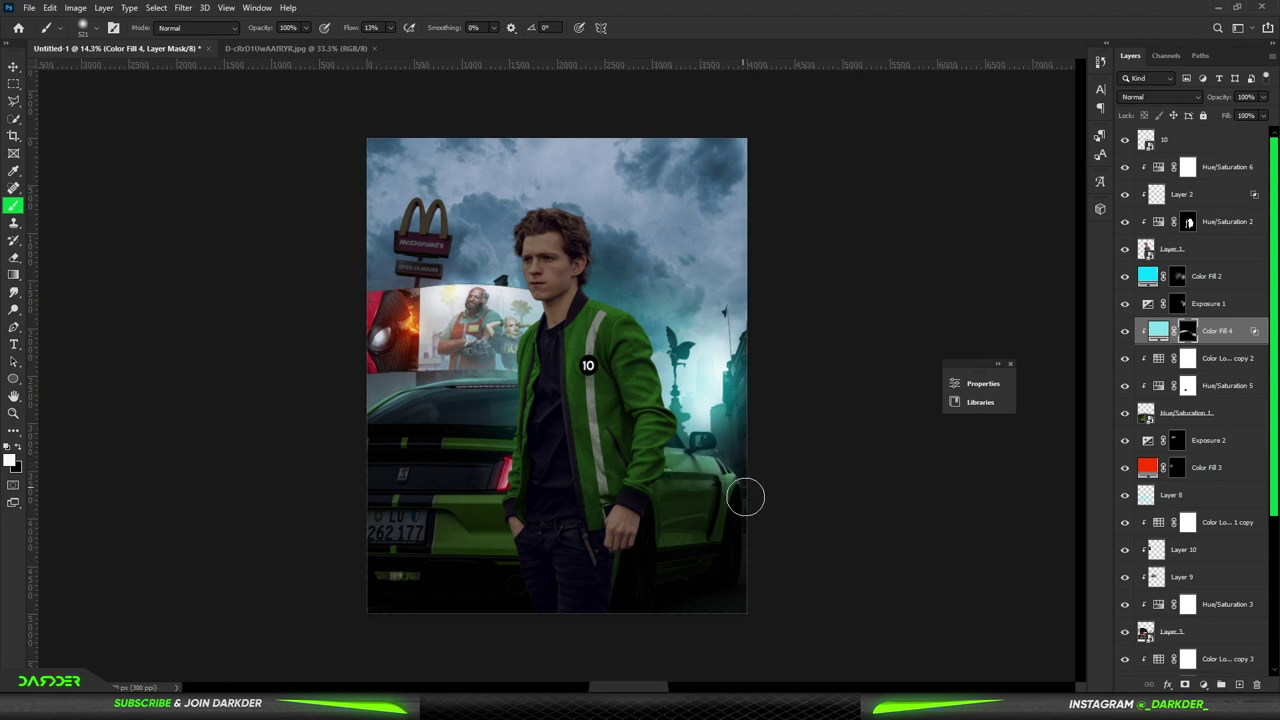
Step: Add an Exposure adjustment layer with Exposure raised to about +5.33
scroll(582, 444, "down", 2)
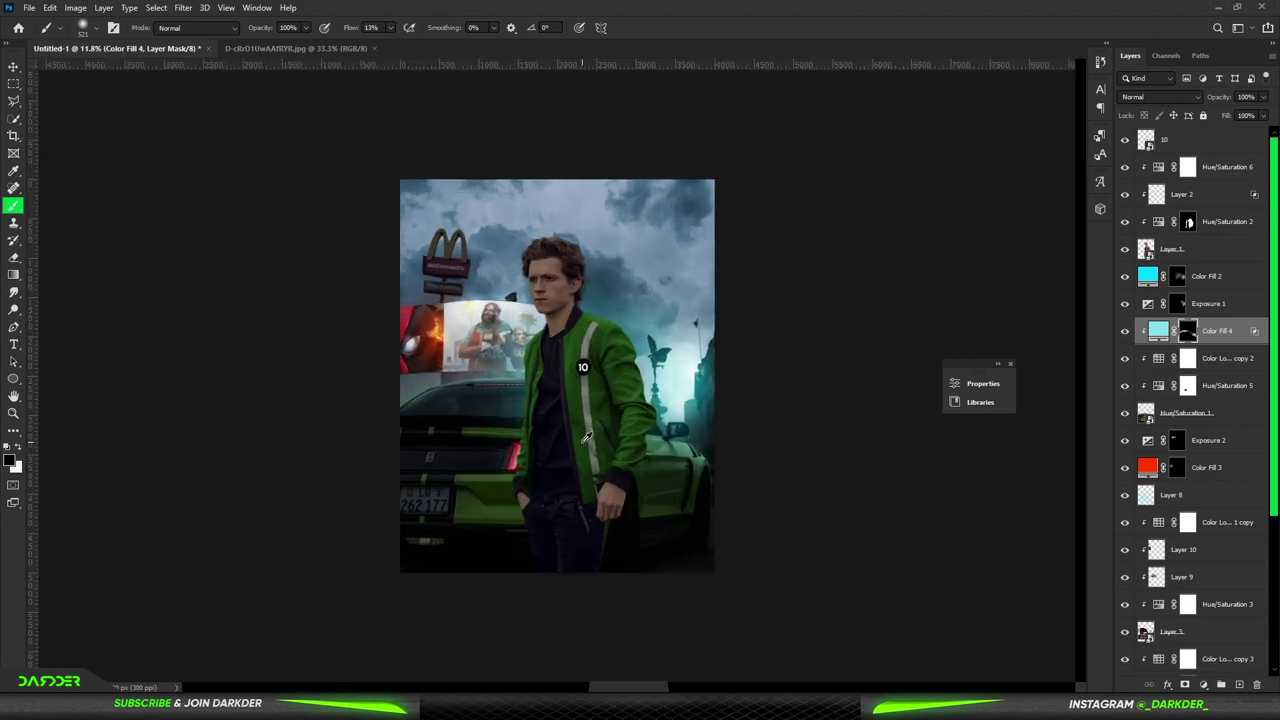
left_click(13, 66)
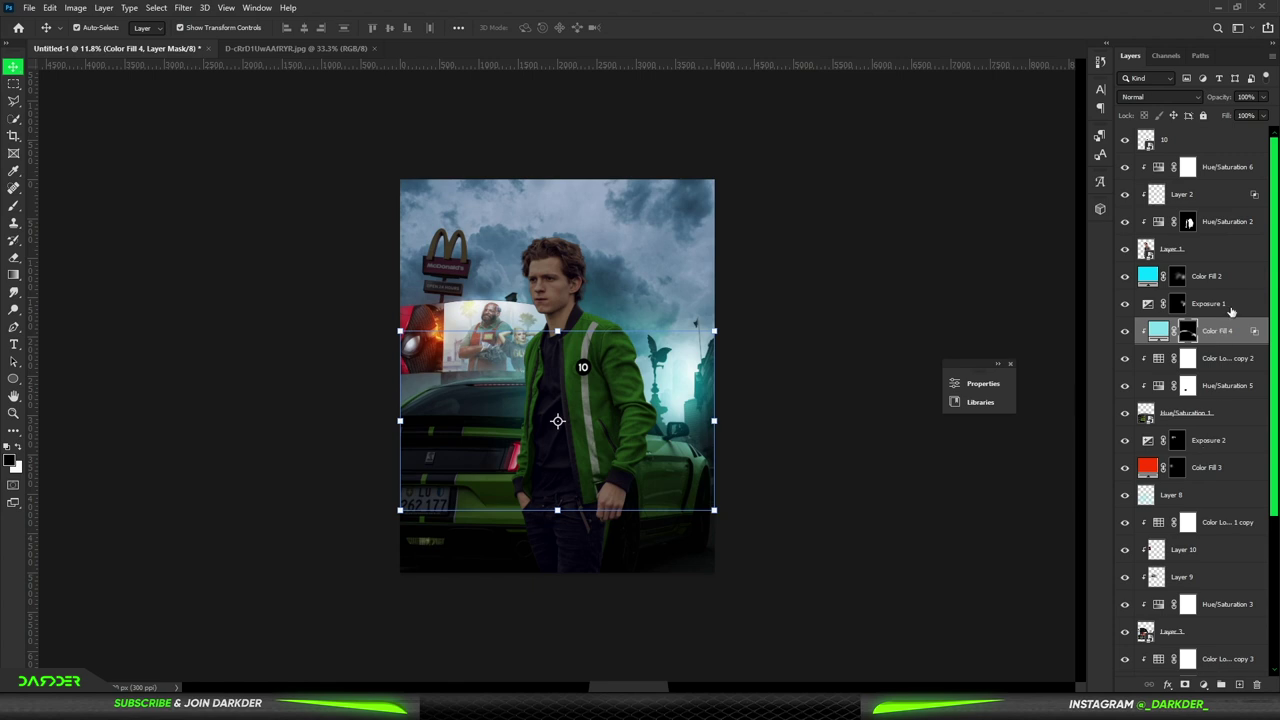
left_click(1204, 685)
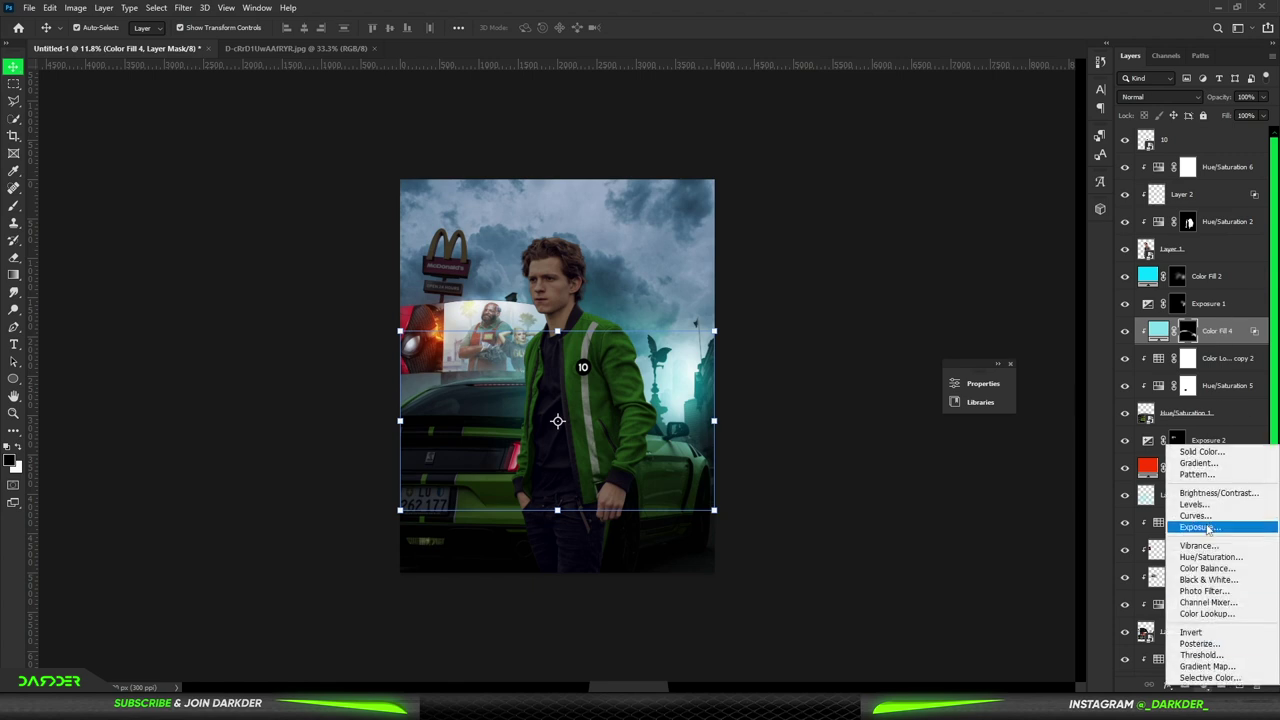
left_click(1037, 496)
left_click(1204, 685)
left_click(1199, 527)
left_click_drag(841, 455, 893, 456)
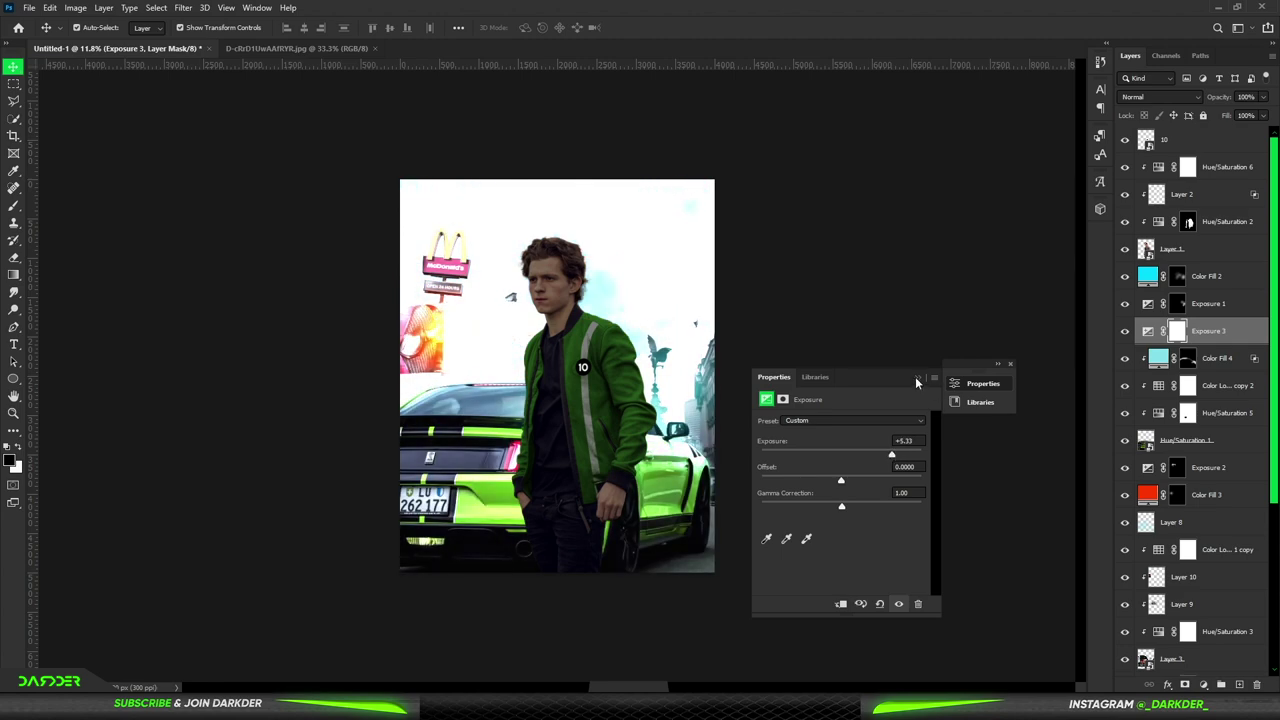
left_click(916, 378)
Step: Invert the Exposure mask to black and switch to a white Brush
key("ctrl+i")
key("b")
key("ctrl+plus")
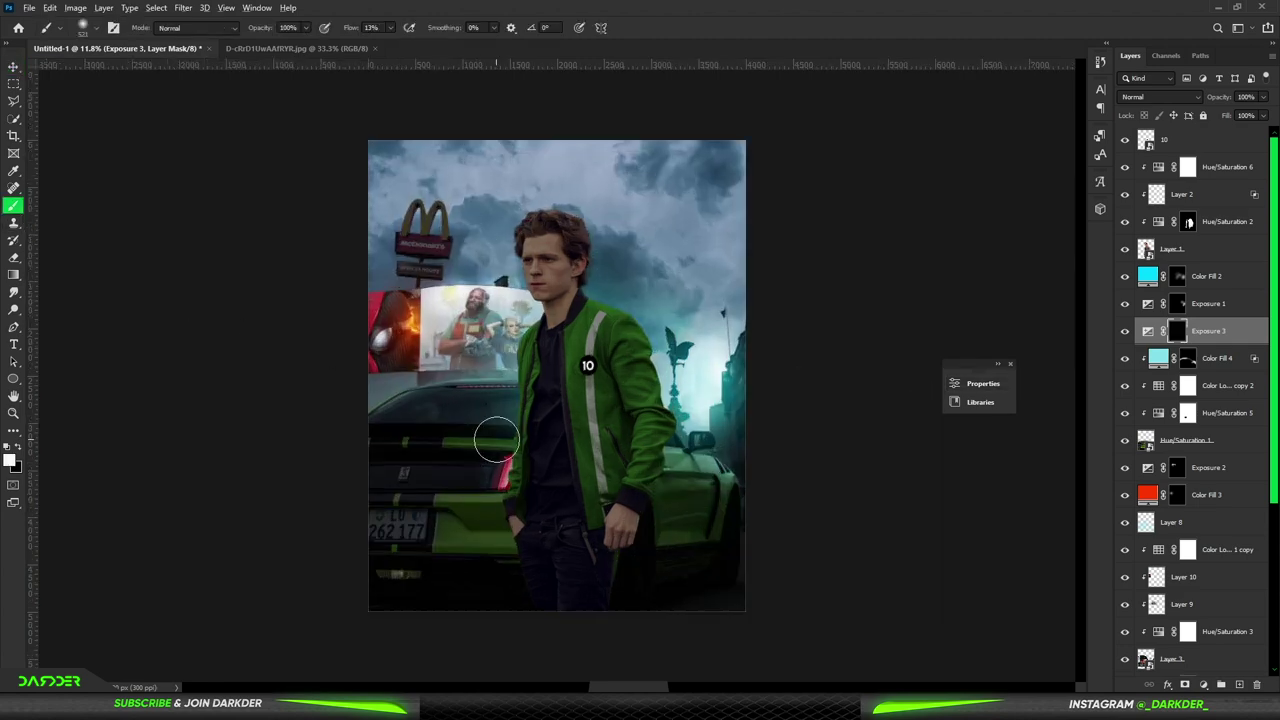
scroll(497, 440, "up", 5)
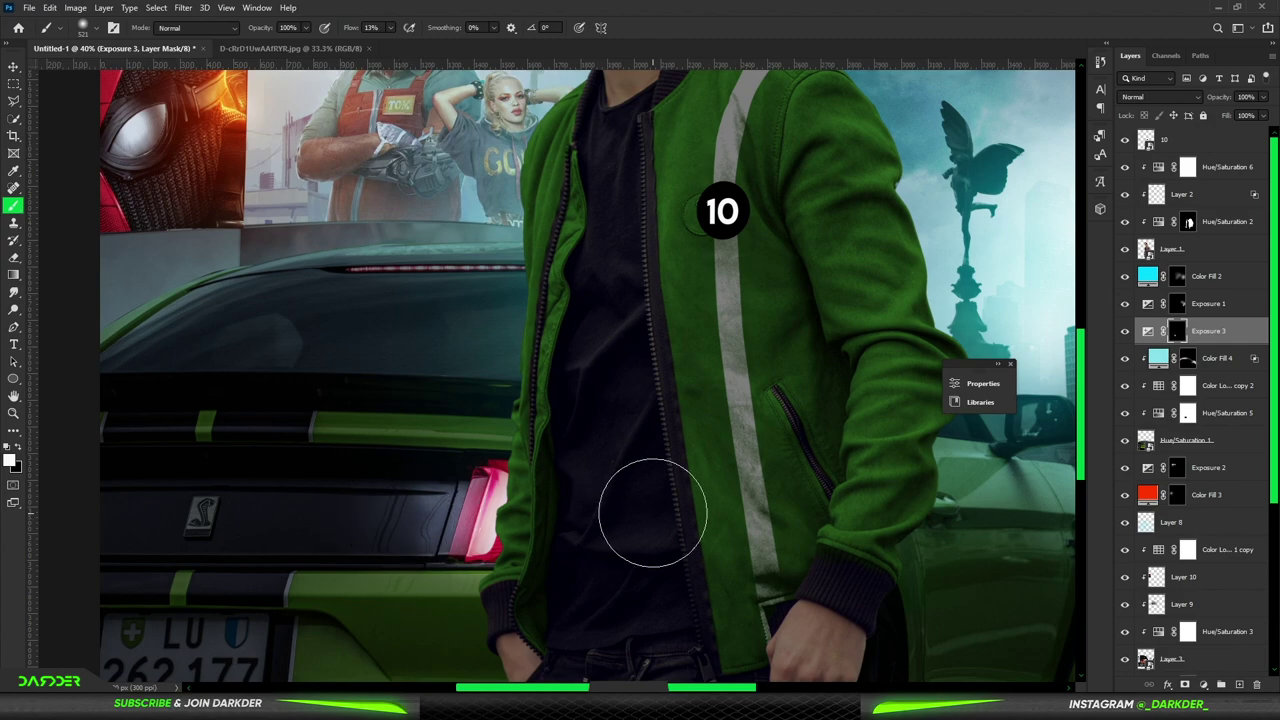
scroll(652, 512, "down", 5)
scroll(571, 520, "down", 1)
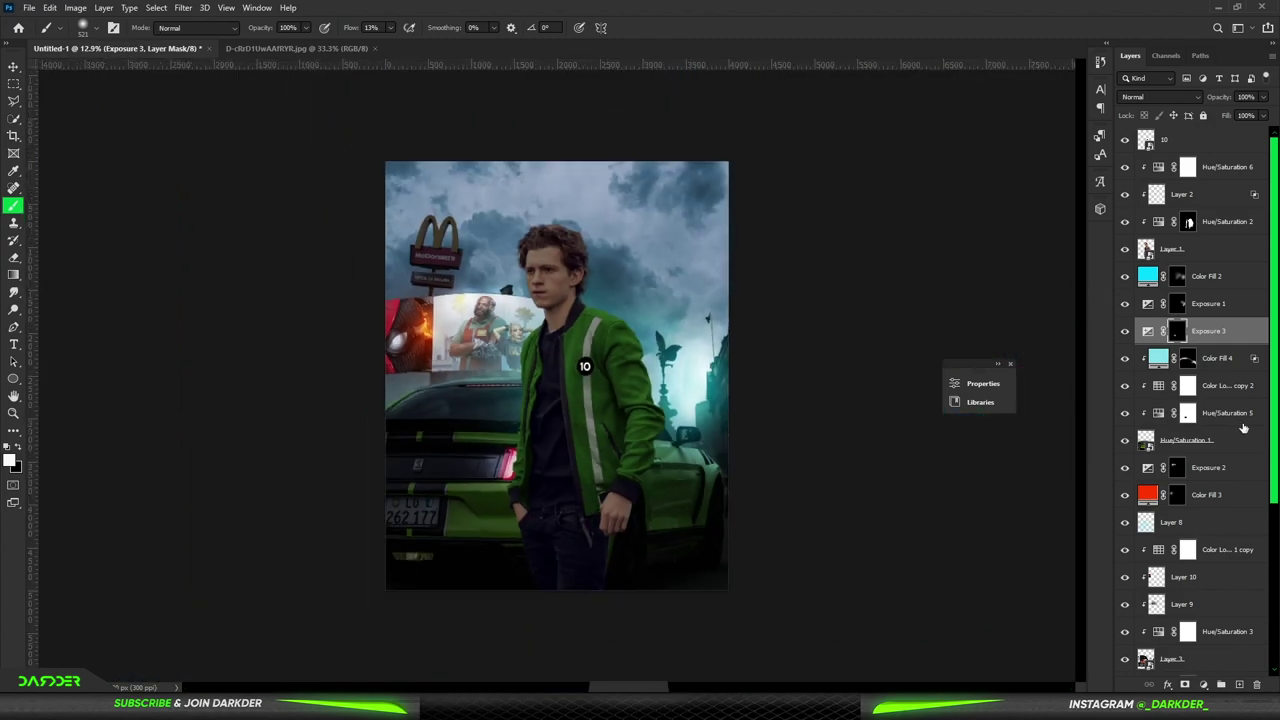
Step: Add a red Solid Color fill layer set to Linear Dodge (Add)
left_click(1204, 684)
left_click(1190, 449)
left_click(1052, 475)
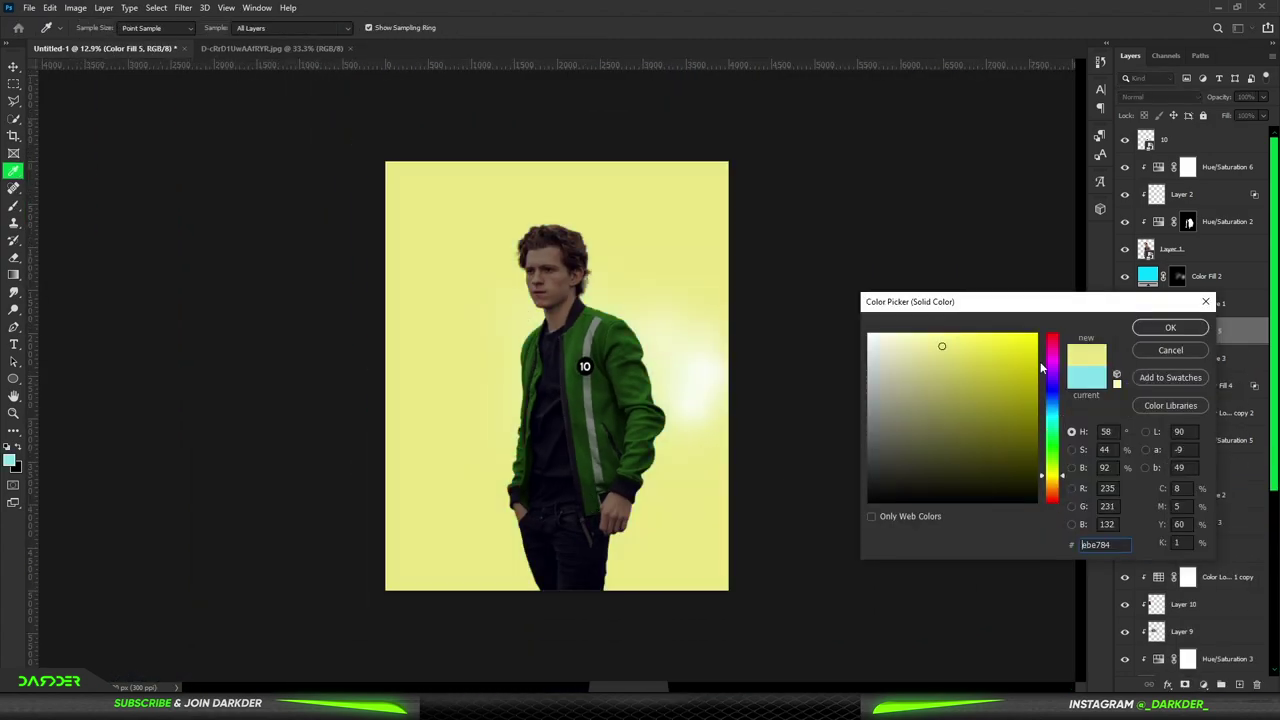
left_click_drag(1052, 502, 1052, 504)
left_click(1170, 327)
left_click(1155, 96)
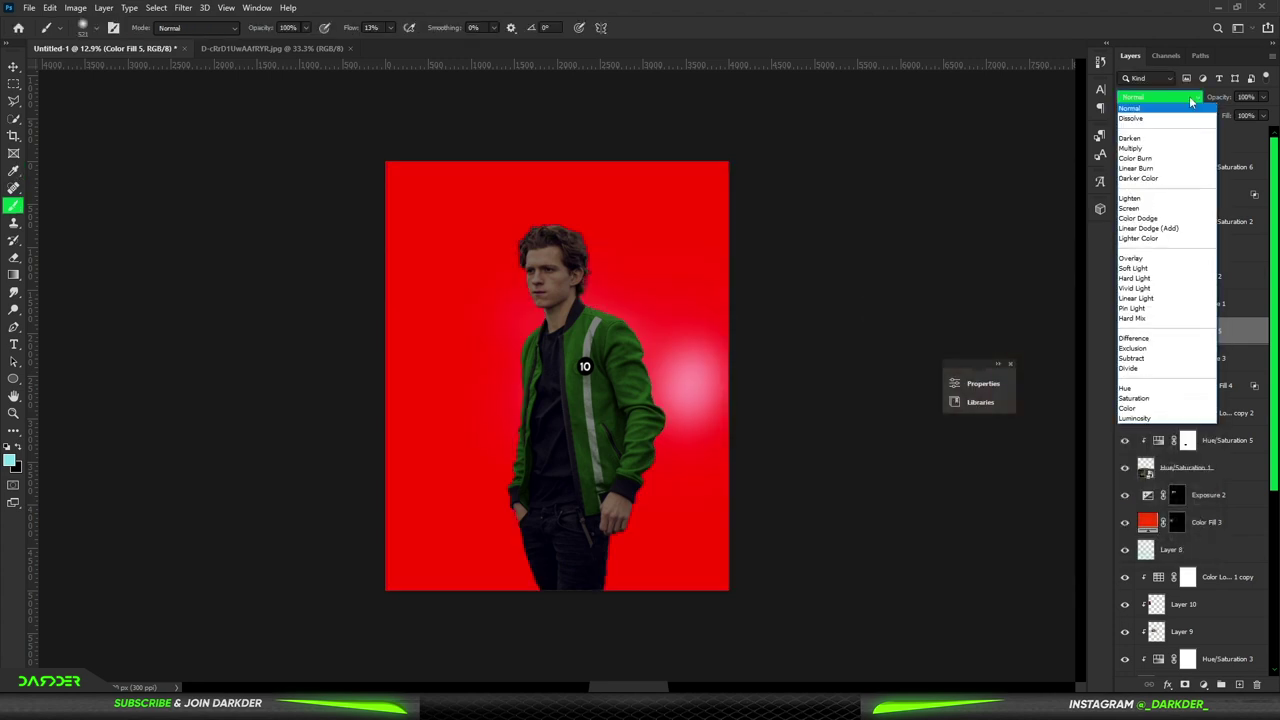
left_click(1150, 228)
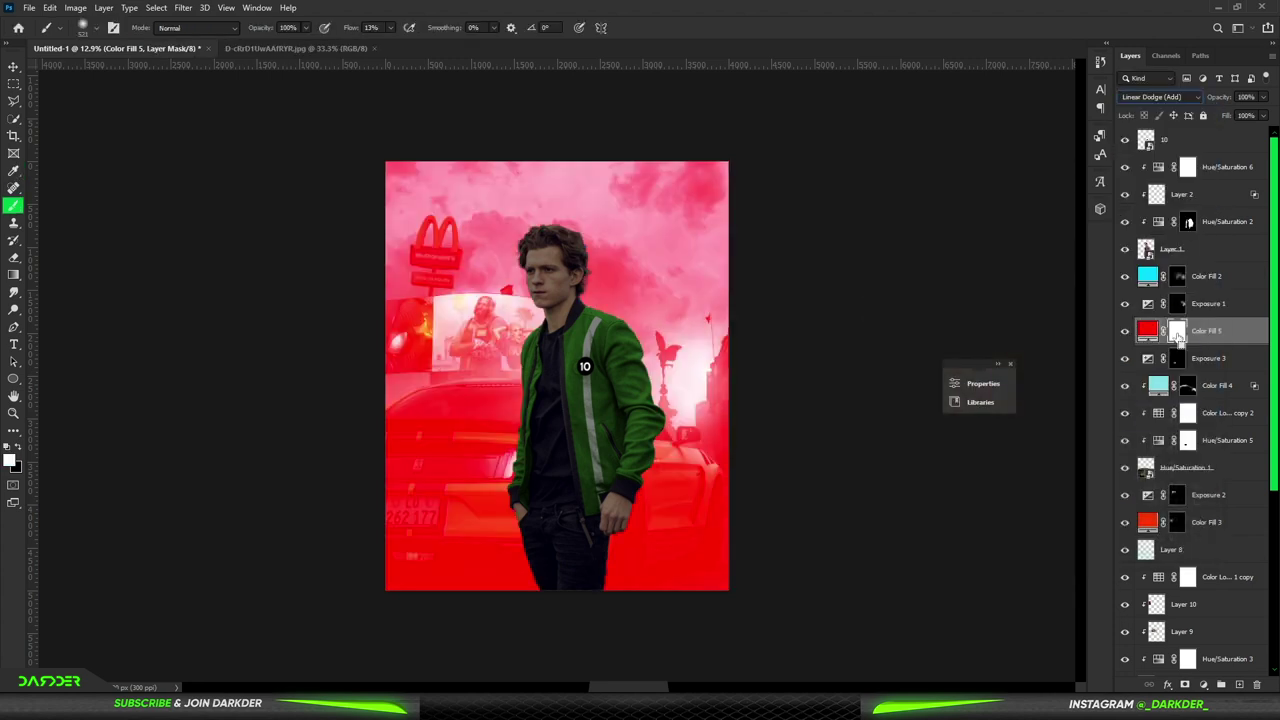
Step: Invert the red fill's mask and use a large brush to reveal the taillight glow
key("ctrl+i")
key("bracketright")
key("bracketright")
key("bracketright")
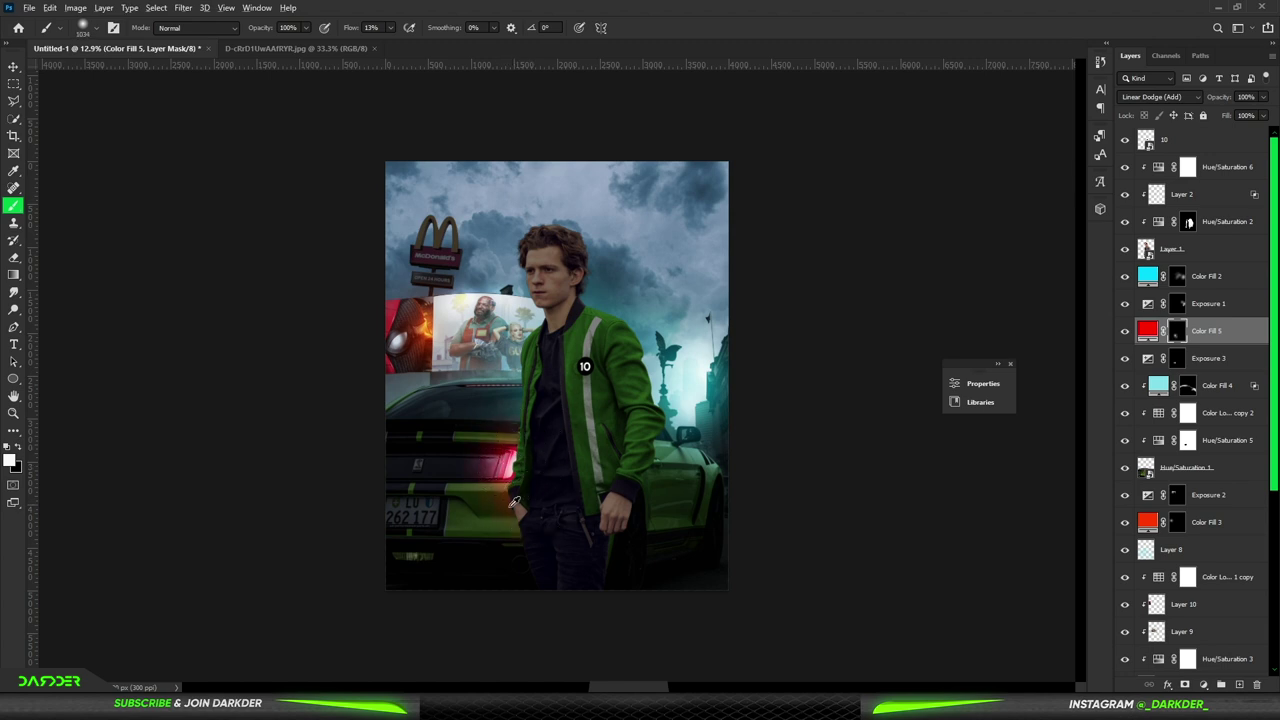
scroll(506, 518, "down", 2)
scroll(412, 478, "up", 1)
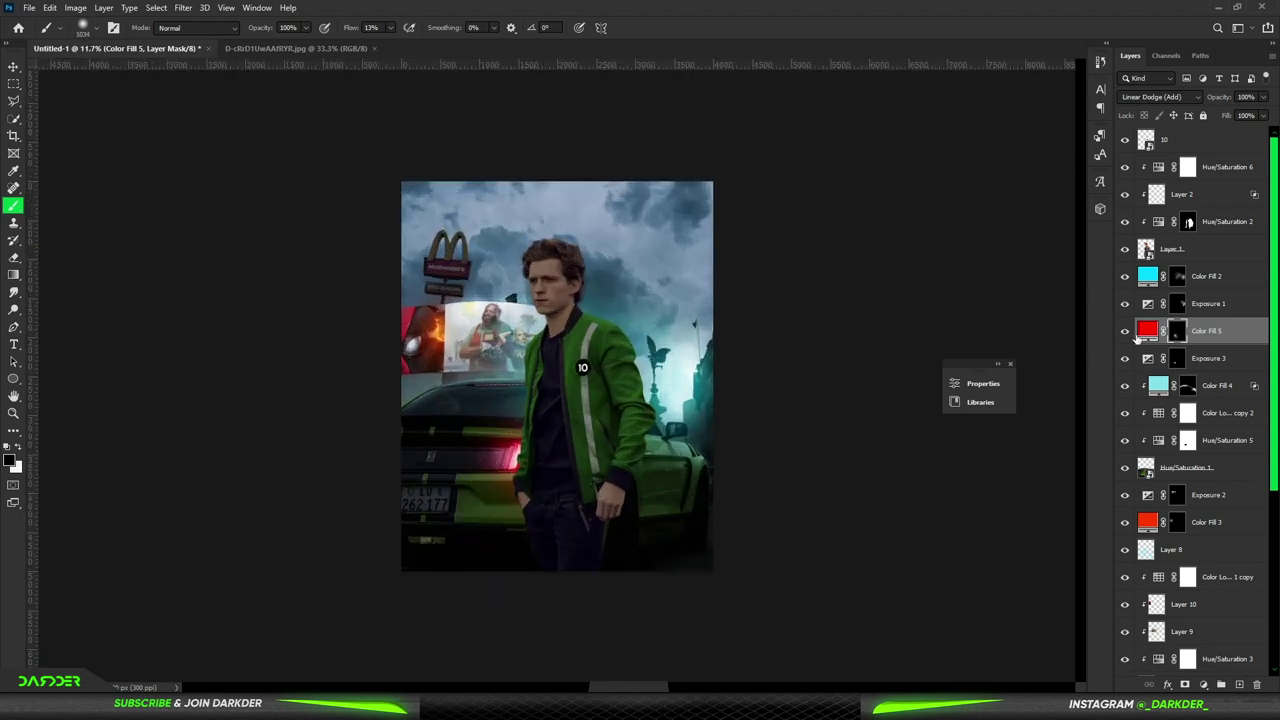
scroll(461, 436, "up", 5)
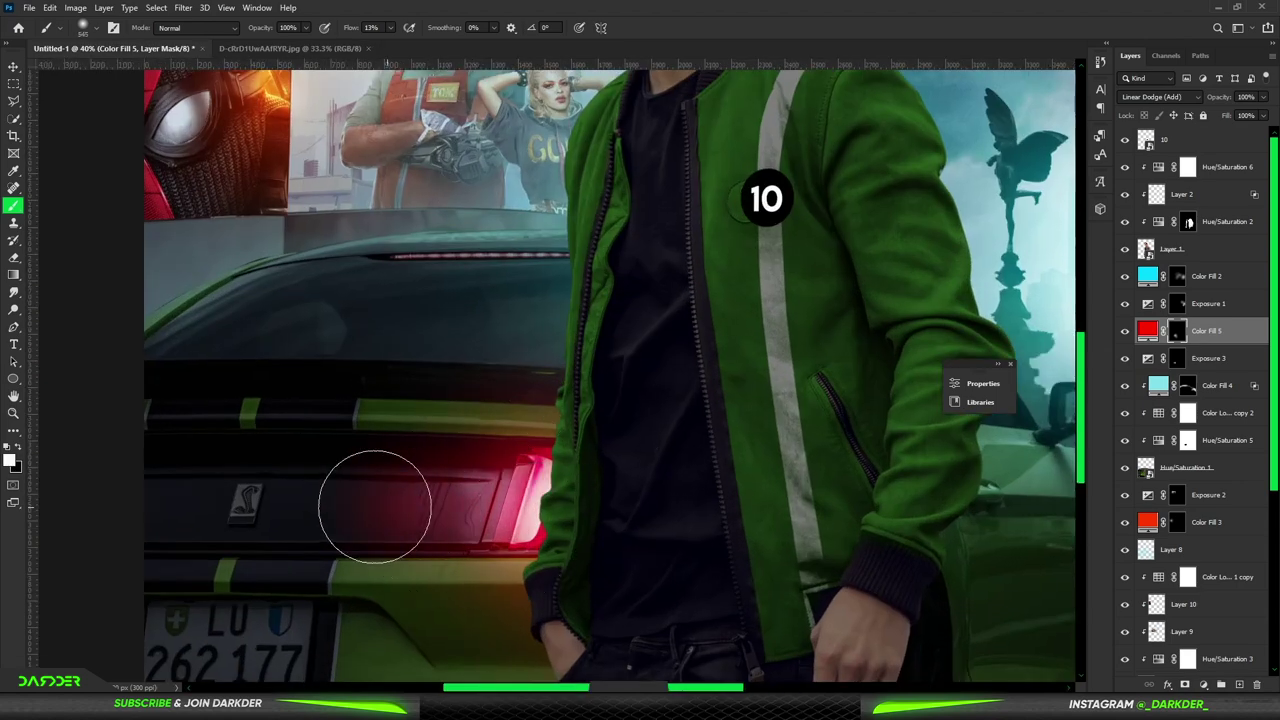
scroll(303, 538, "down", 3)
scroll(286, 423, "down", 2)
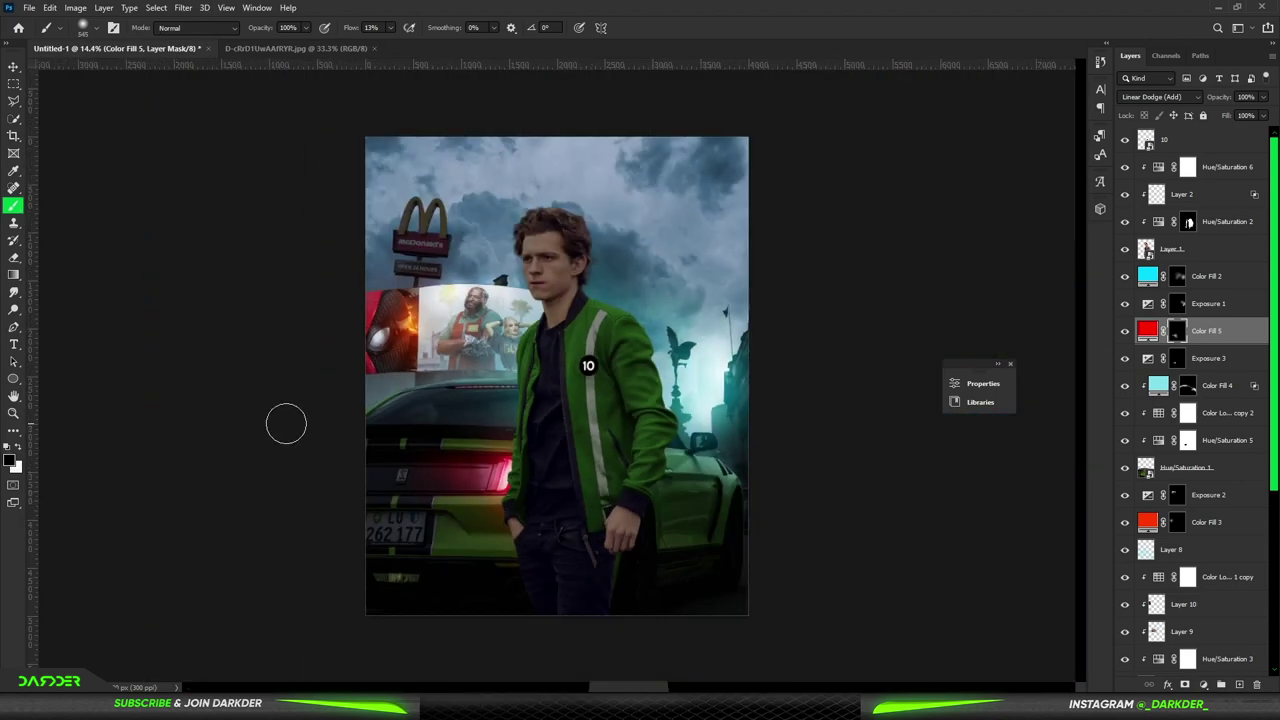
Step: Add a cyan Solid Color fill layer near the top of the stack
key("v")
left_click(213, 183)
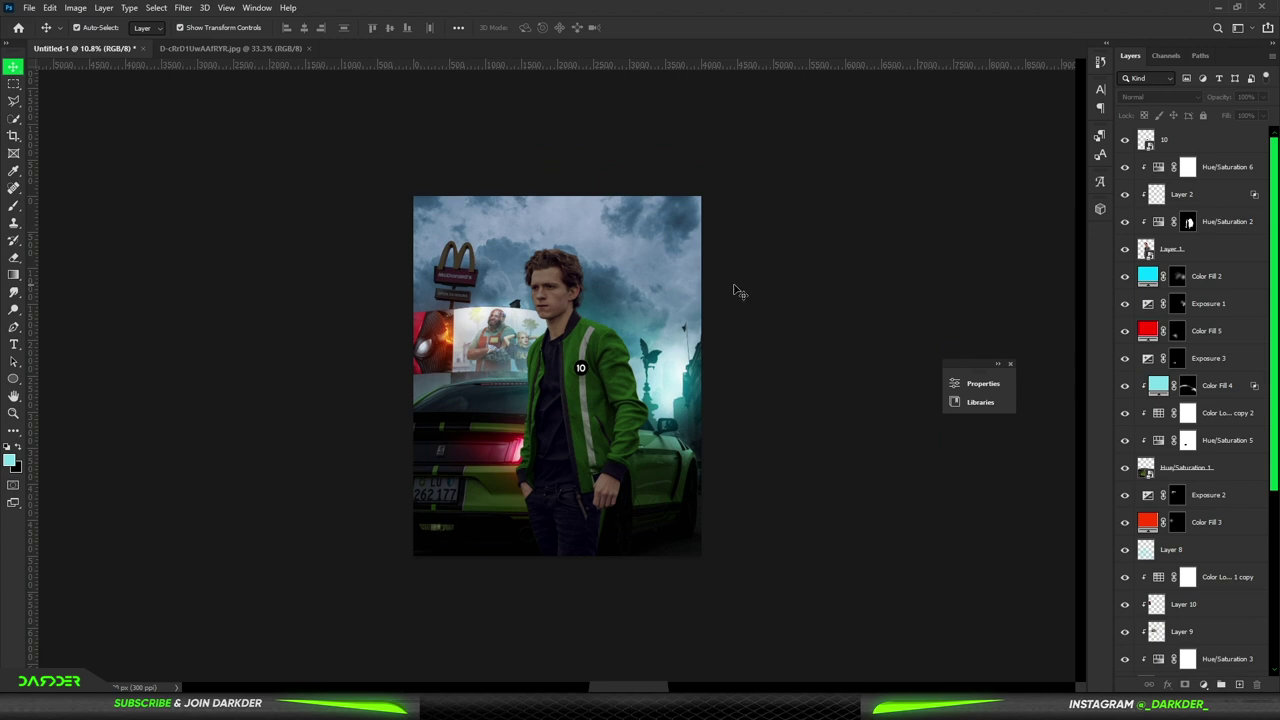
left_click(580, 340)
left_click(1232, 200)
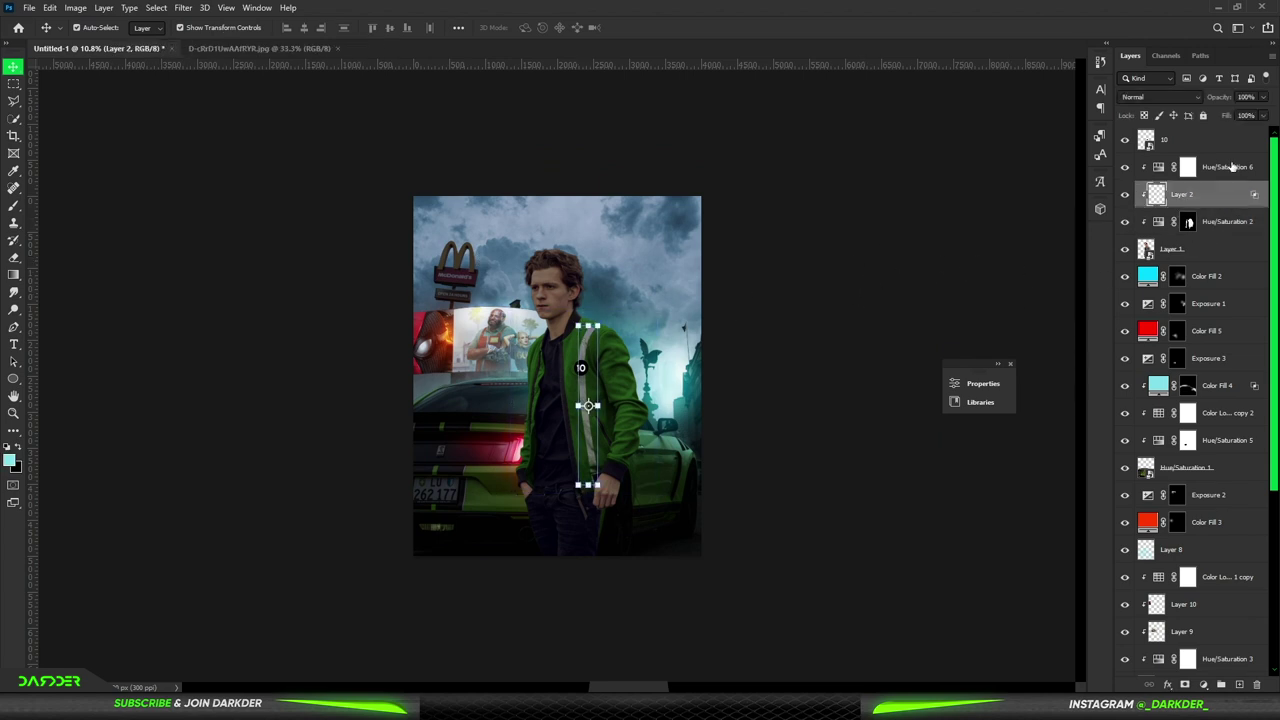
left_click(1232, 172)
left_click(1203, 684)
left_click(1190, 451)
left_click(971, 346)
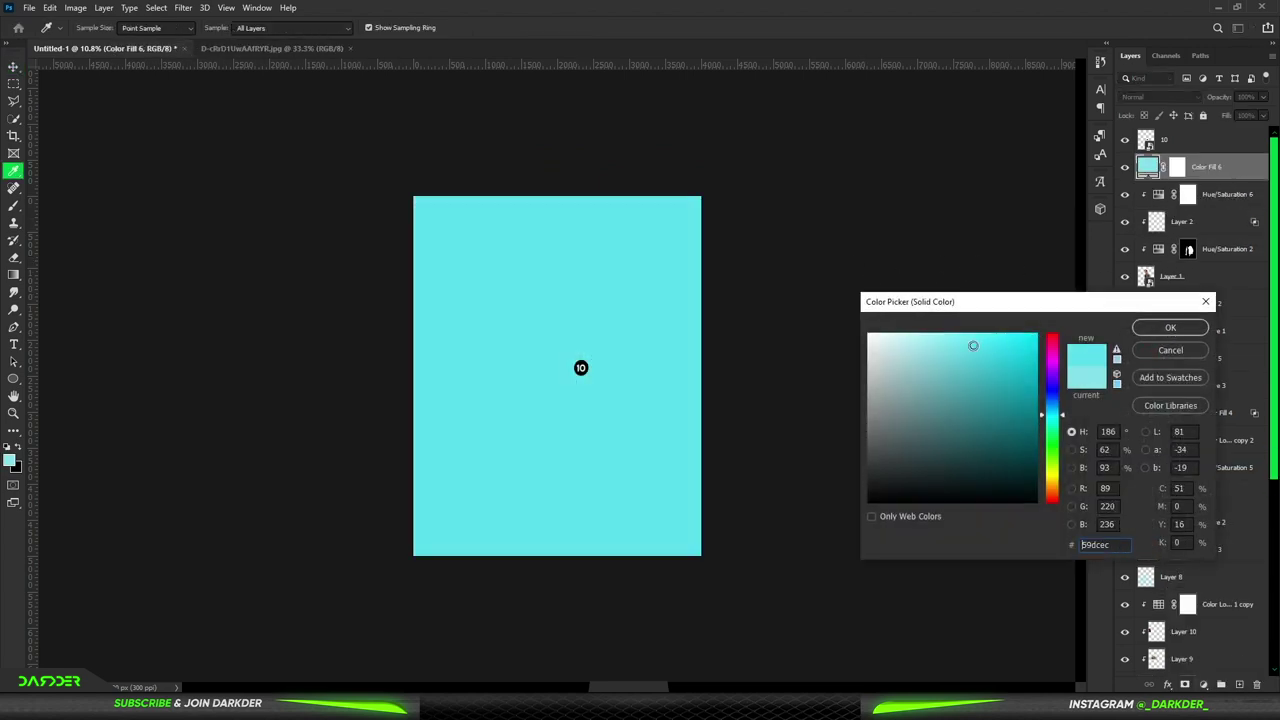
Step: Move the 10 layer beneath the cyan fill, clip the fill, and split the Blend If slider
left_click(1170, 327)
left_click_drag(1213, 140, 1211, 265)
left_click(1226, 148, "alt")
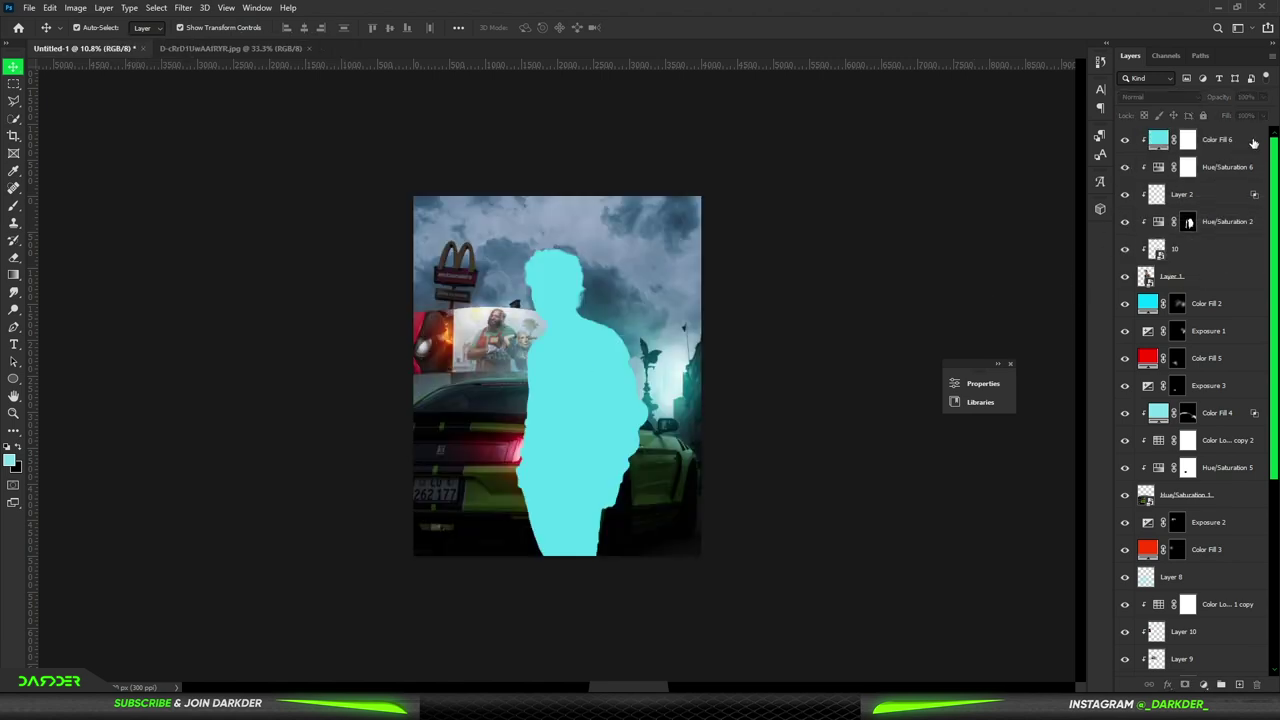
double_click(1240, 140)
left_click_drag(914, 575, 965, 576)
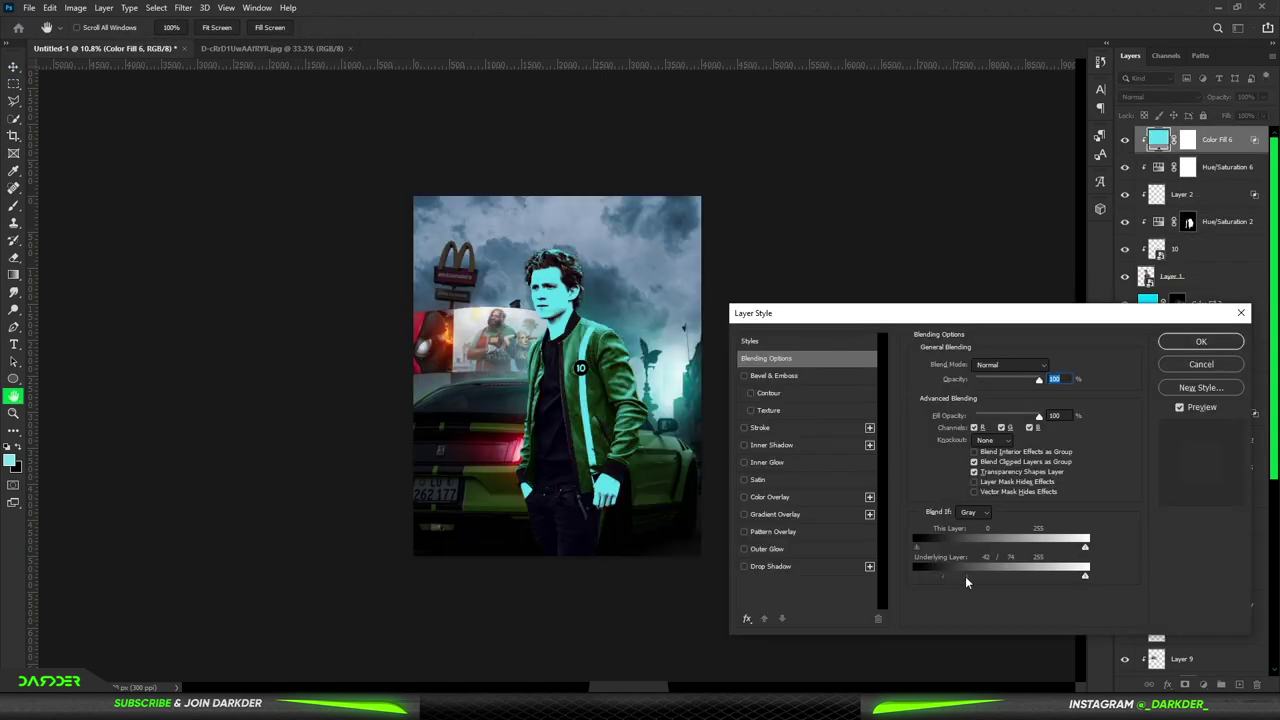
left_click(1201, 341)
Step: Invert the cyan mask and paint rim light on the hair and head at 46% flow
left_click(1187, 140)
key("ctrl+i")
left_click(13, 205)
scroll(599, 376, "up", 3)
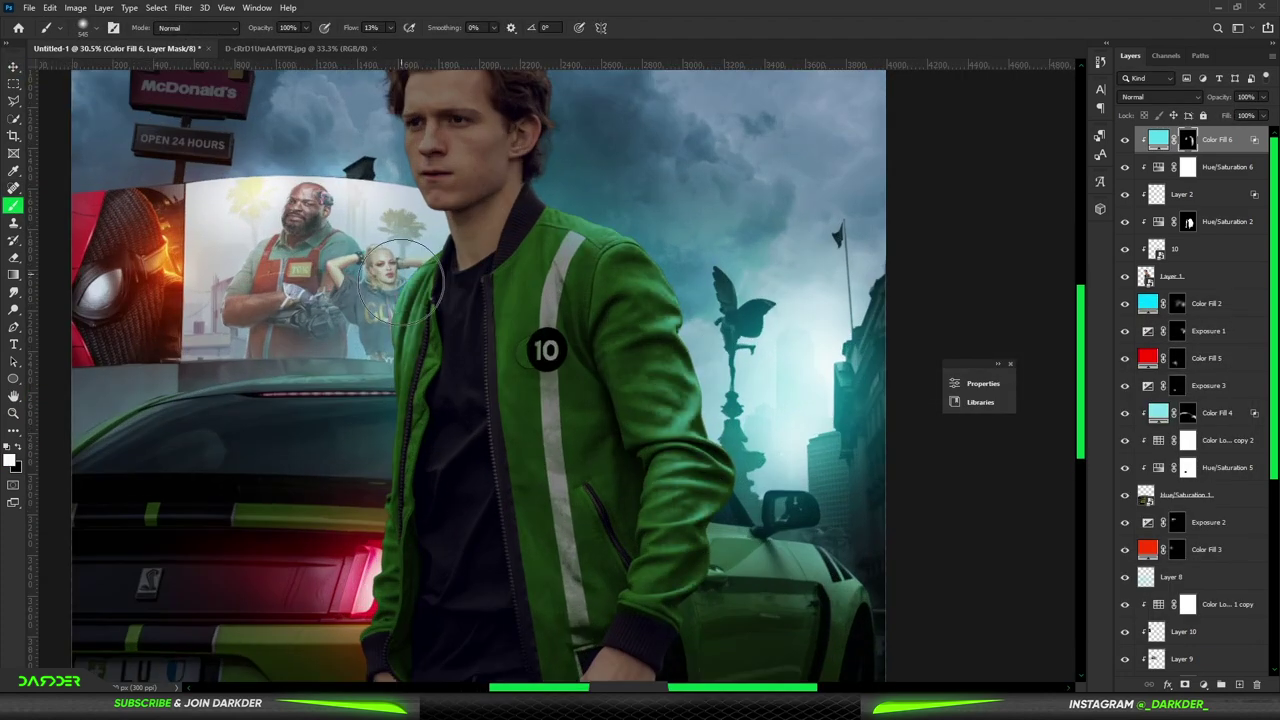
scroll(600, 530, "down", 3)
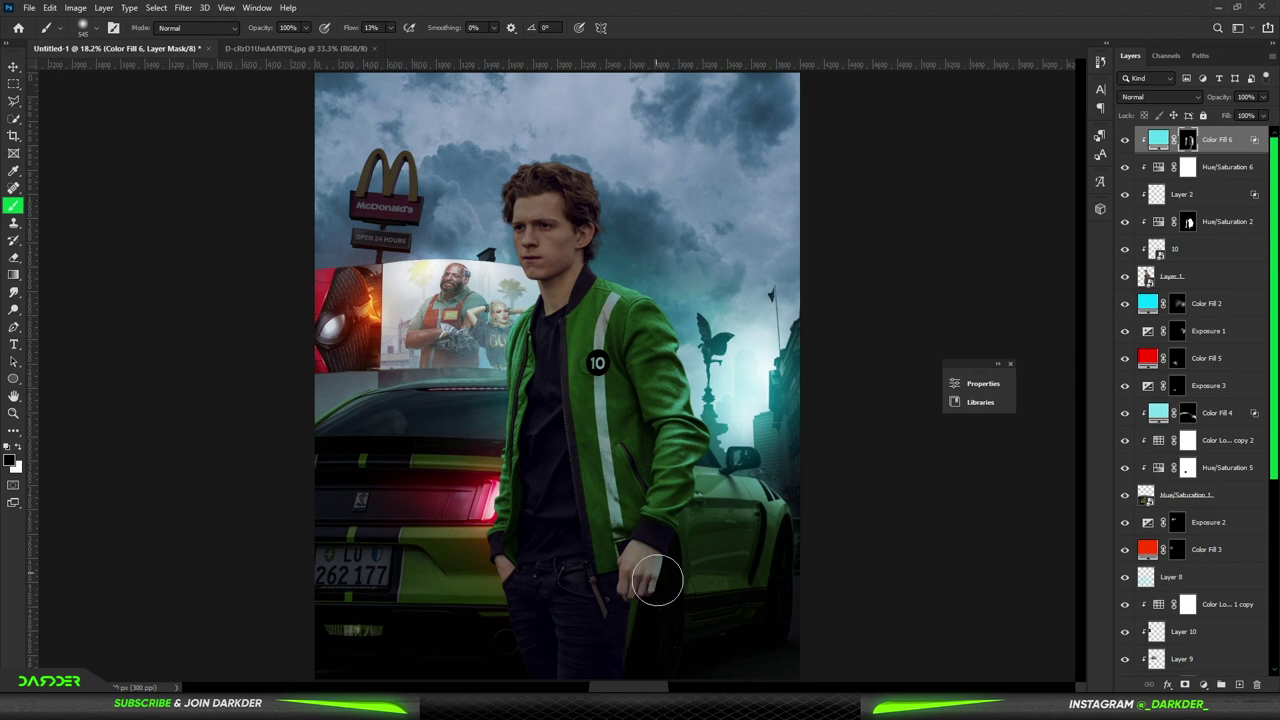
scroll(626, 270, "up", 3)
key("shift+4")
key("shift+6")
left_click_drag(585, 135, 476, 97)
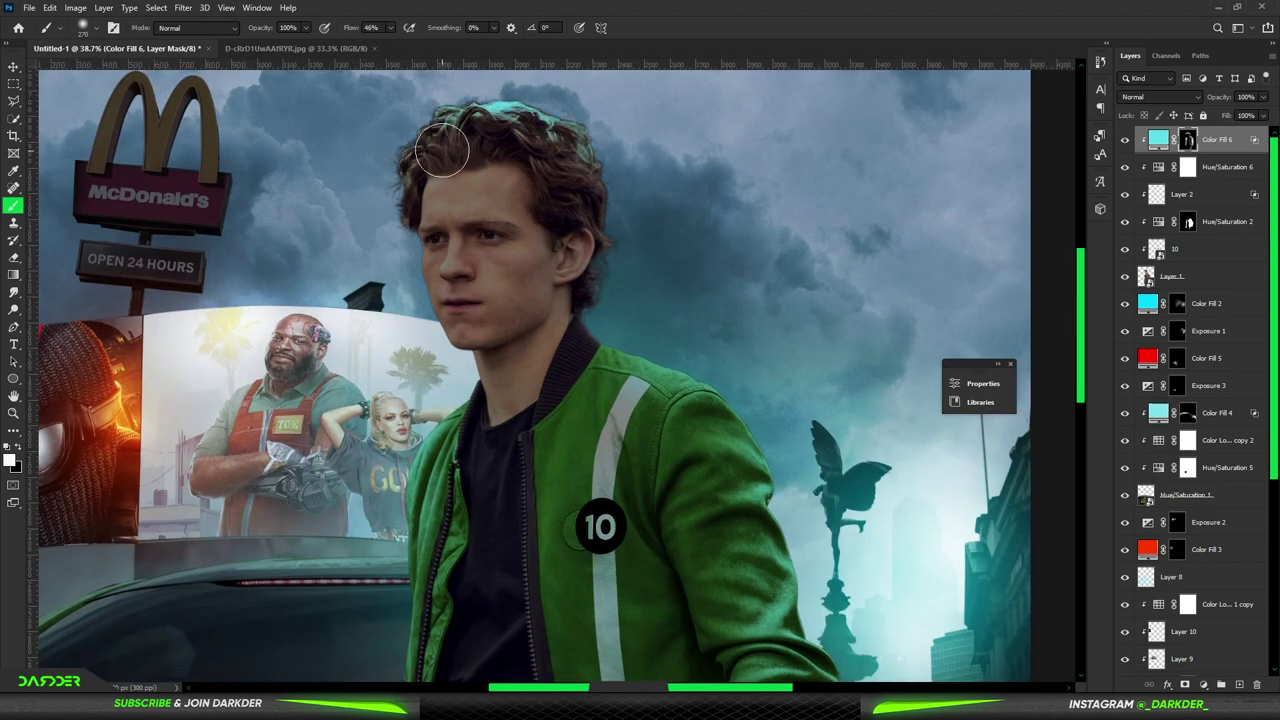
left_click_drag(586, 166, 602, 292)
scroll(406, 181, "down", 4)
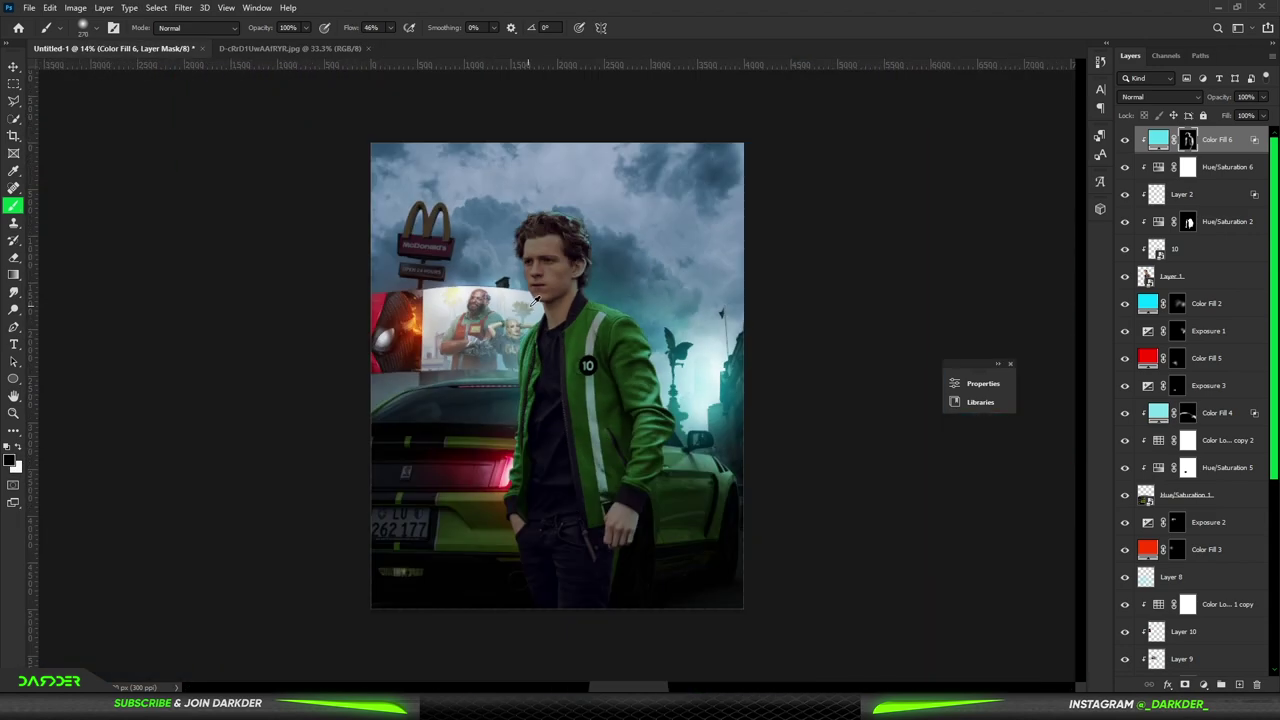
scroll(590, 210, "up", 5)
scroll(543, 322, "down", 4)
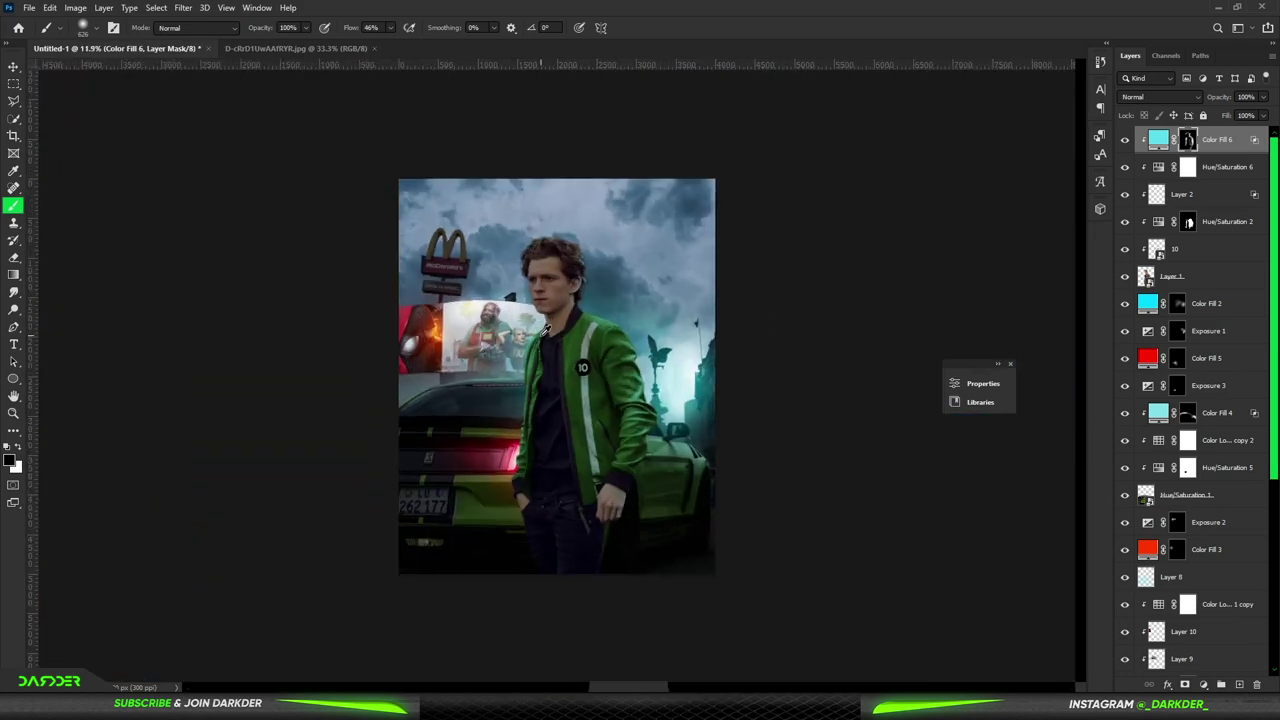
Step: Add an orange Solid Color fill in Color Dodge with a split Blend If slider
left_click(1205, 686)
left_click(1195, 456)
left_click_drag(1048, 414, 1048, 520)
left_click_drag(943, 343, 1010, 350)
left_click(1091, 324)
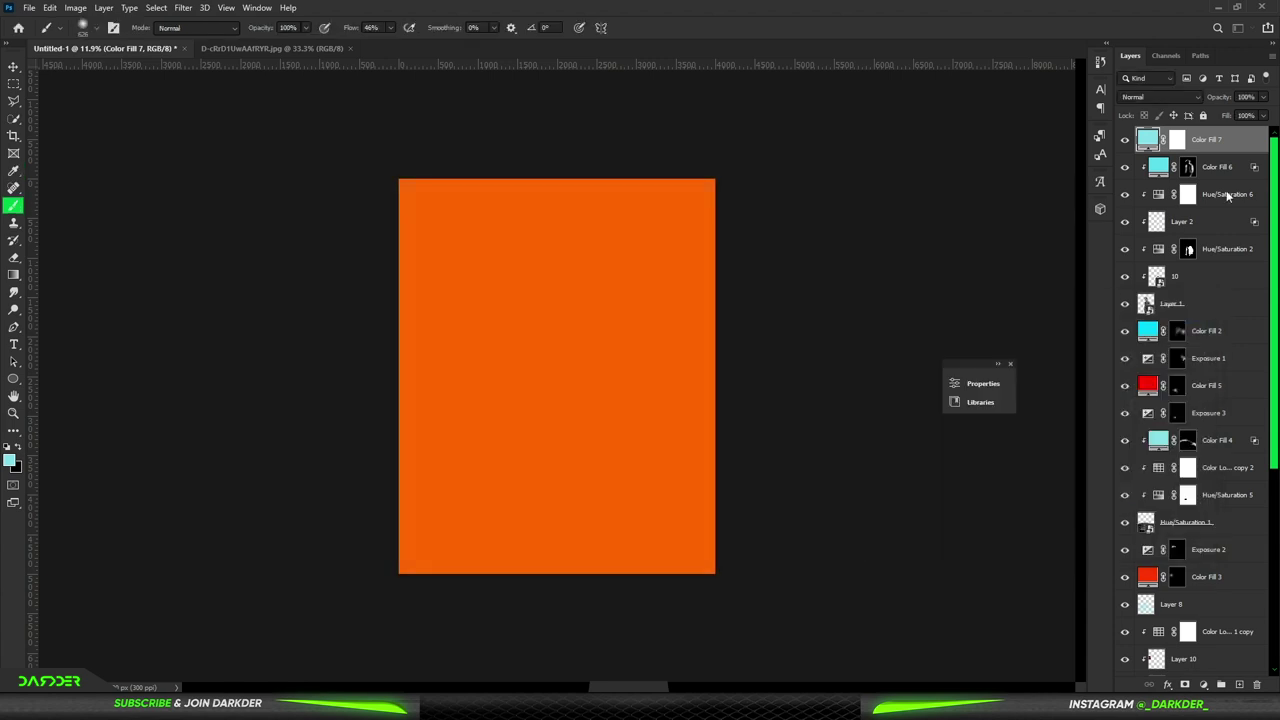
left_click(1160, 97)
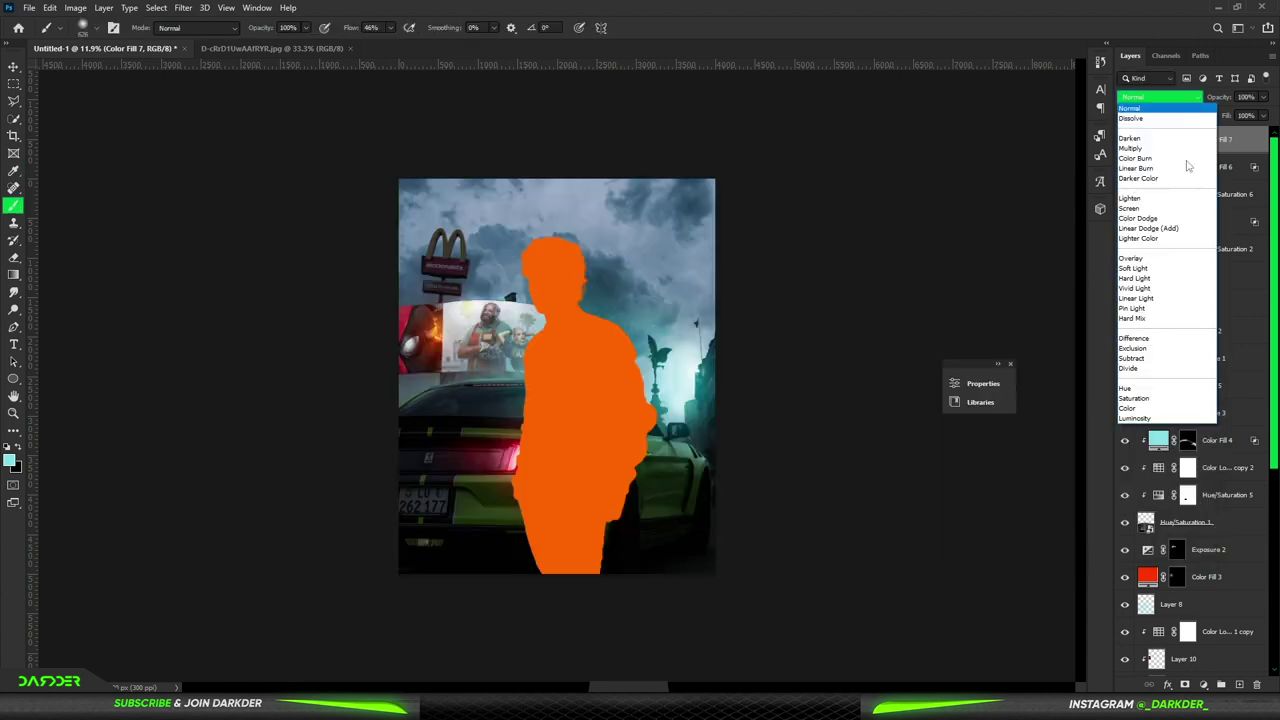
left_click(1150, 220)
double_click(1246, 146)
left_click_drag(935, 576, 1040, 576)
left_click(1200, 337)
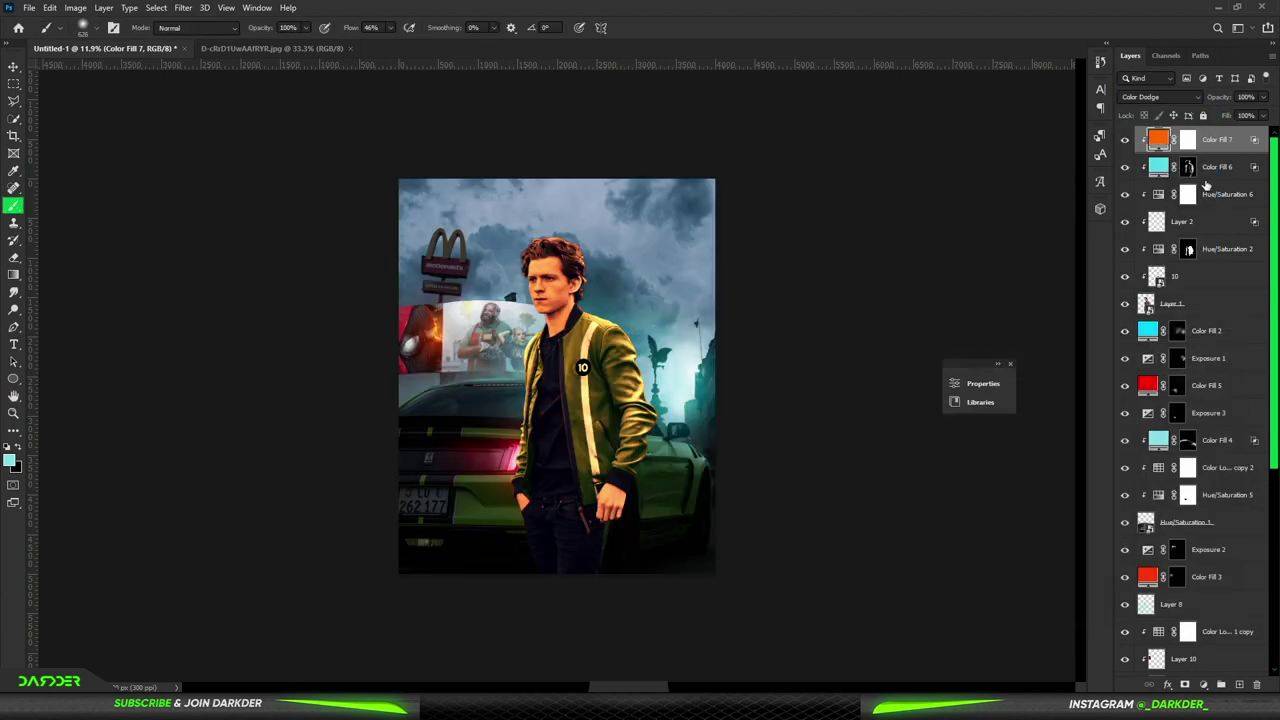
Step: Paint the glow onto the car's taillight, then recolor that fill red
key("x")
left_click_drag(498, 474, 580, 370)
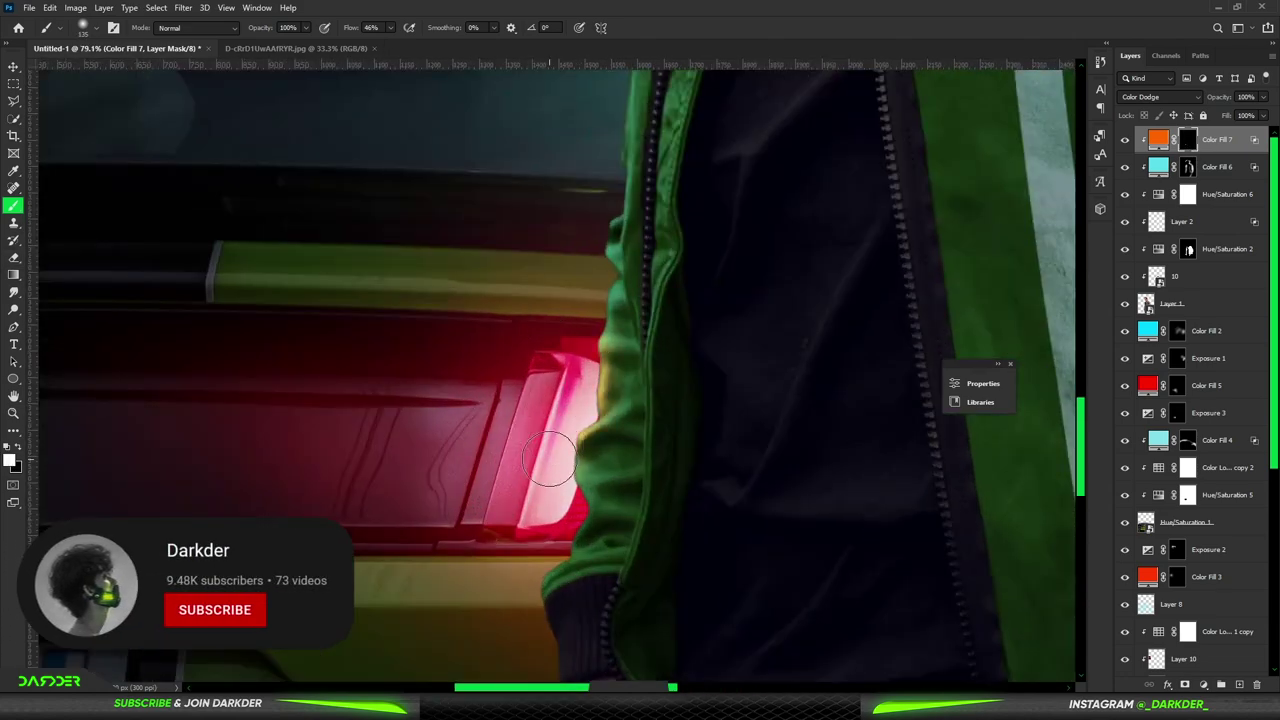
left_click_drag(549, 459, 530, 600)
scroll(540, 560, "down", 3)
left_click_drag(580, 500, 640, 640)
scroll(700, 600, "down", 3)
key("x")
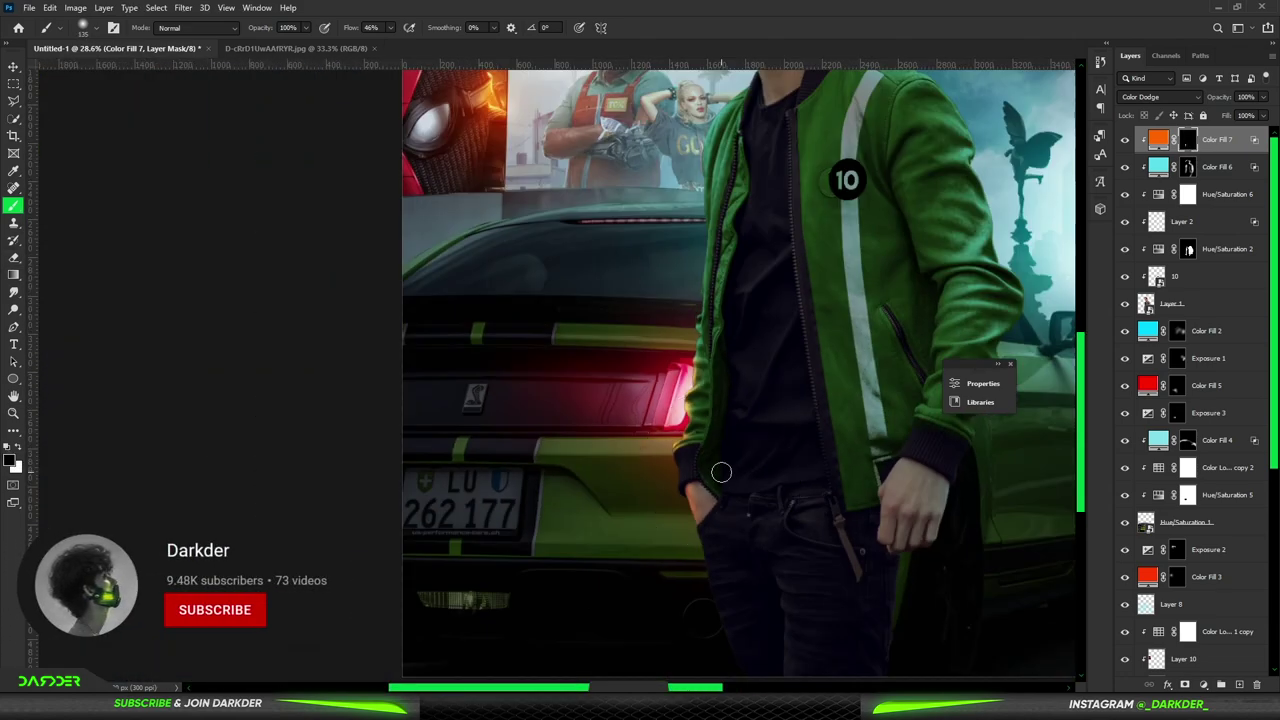
key("bracketright")
key("bracketright")
key("bracketright")
scroll(466, 395, "down", 3)
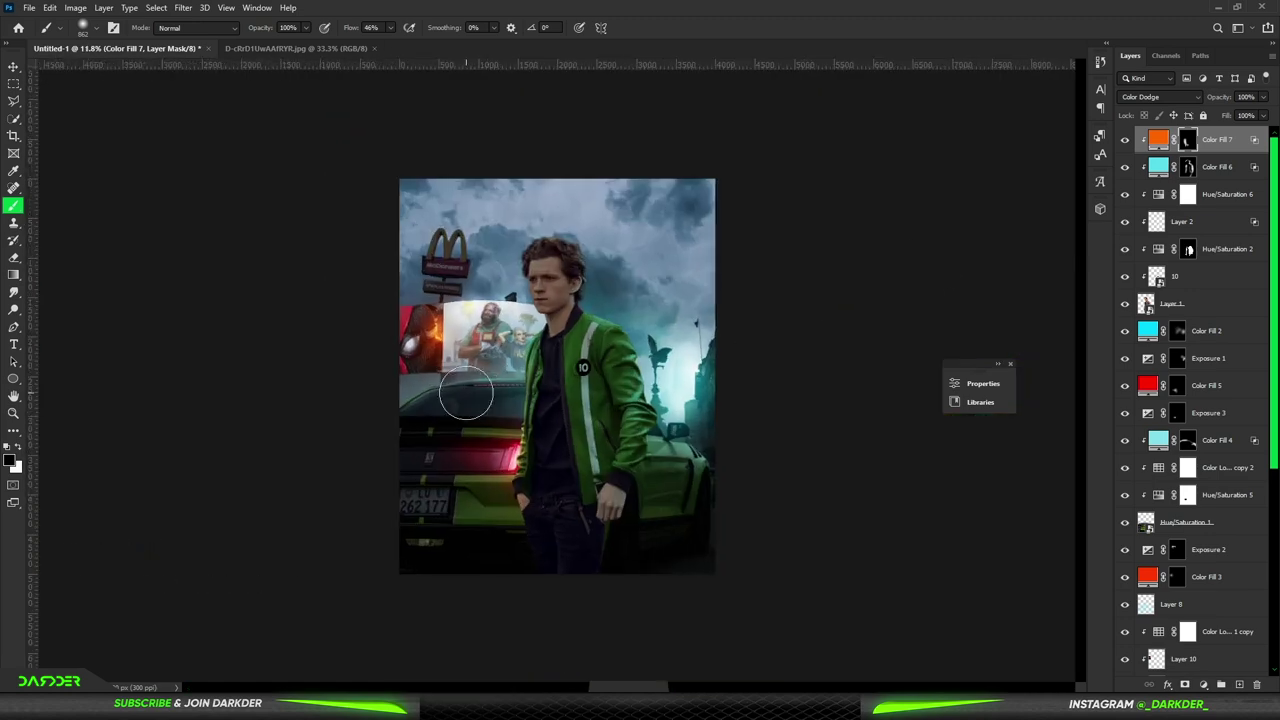
double_click(1157, 139)
left_click(1037, 336)
left_click(1168, 300)
Step: Add a red Solid Color fill in Linear Dodge (Add) with an inverted mask
left_click(1203, 685)
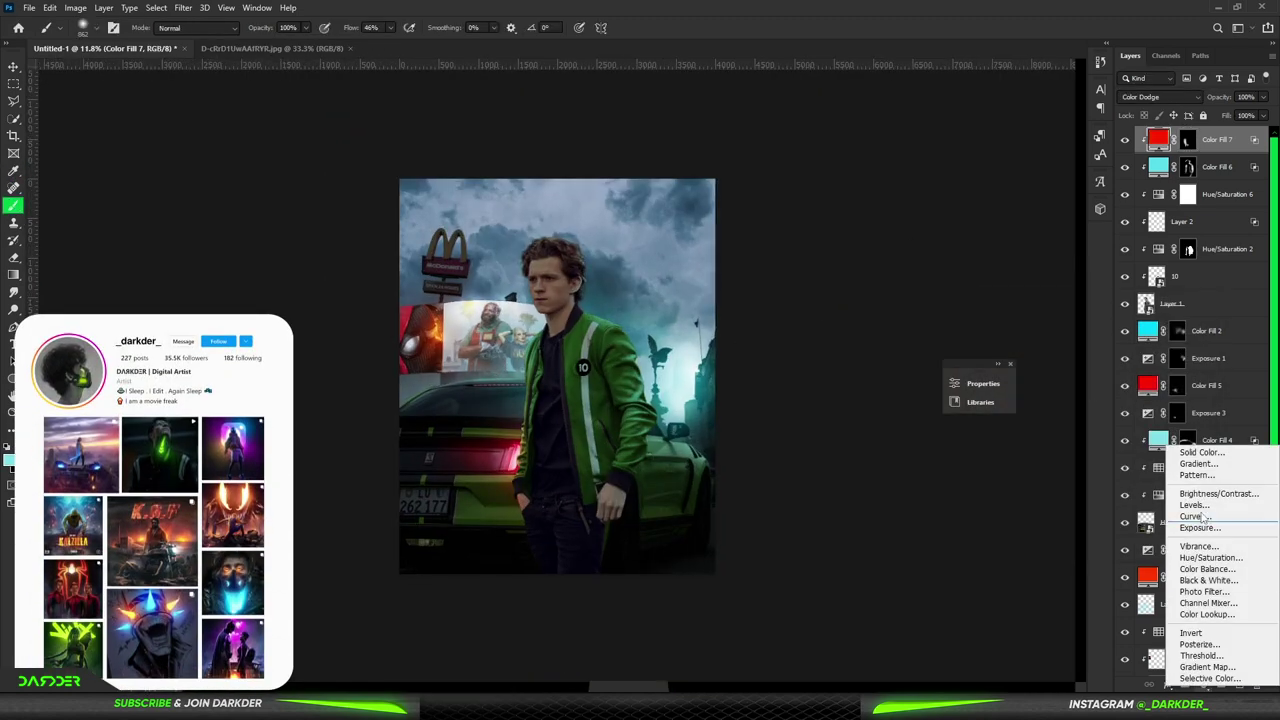
left_click(1200, 452)
left_click(1046, 491)
left_click(1030, 337)
left_click(1170, 297)
left_click(1150, 96)
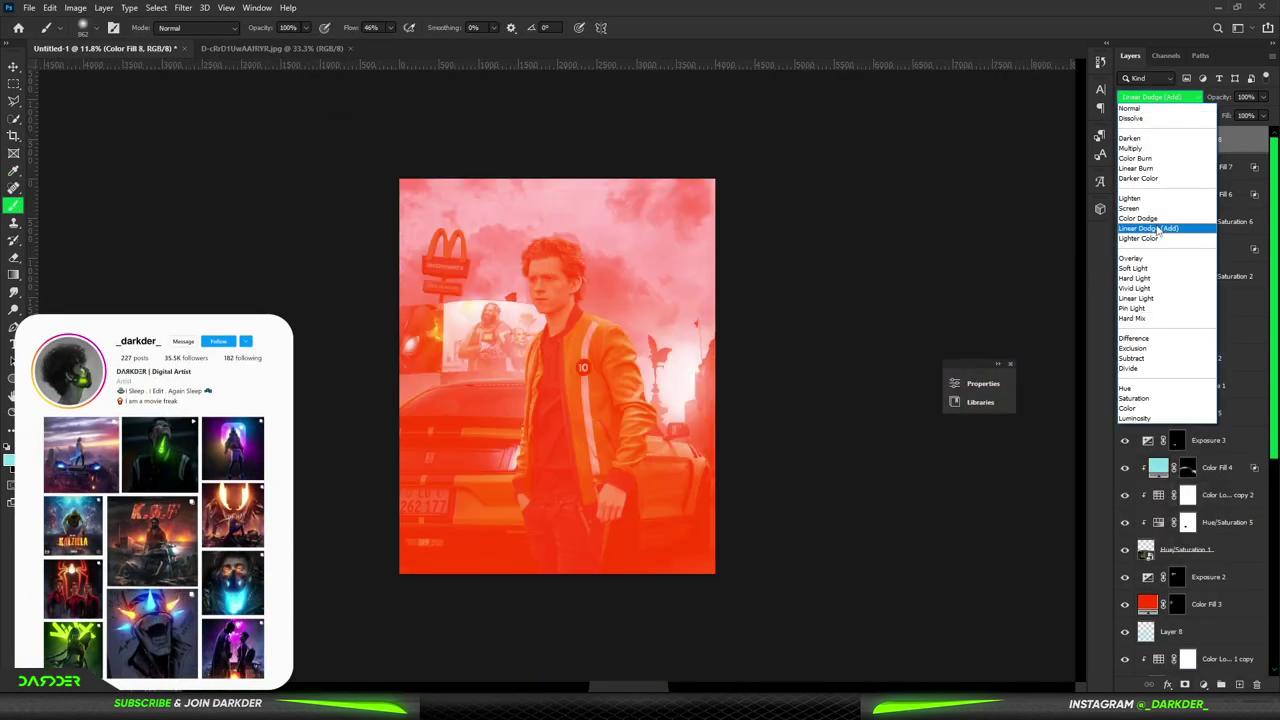
left_click(1157, 228)
key("ctrl+i")
Step: Paint a red glow over the taillight
right_click(560, 420)
left_click_drag(495, 455, 513, 460)
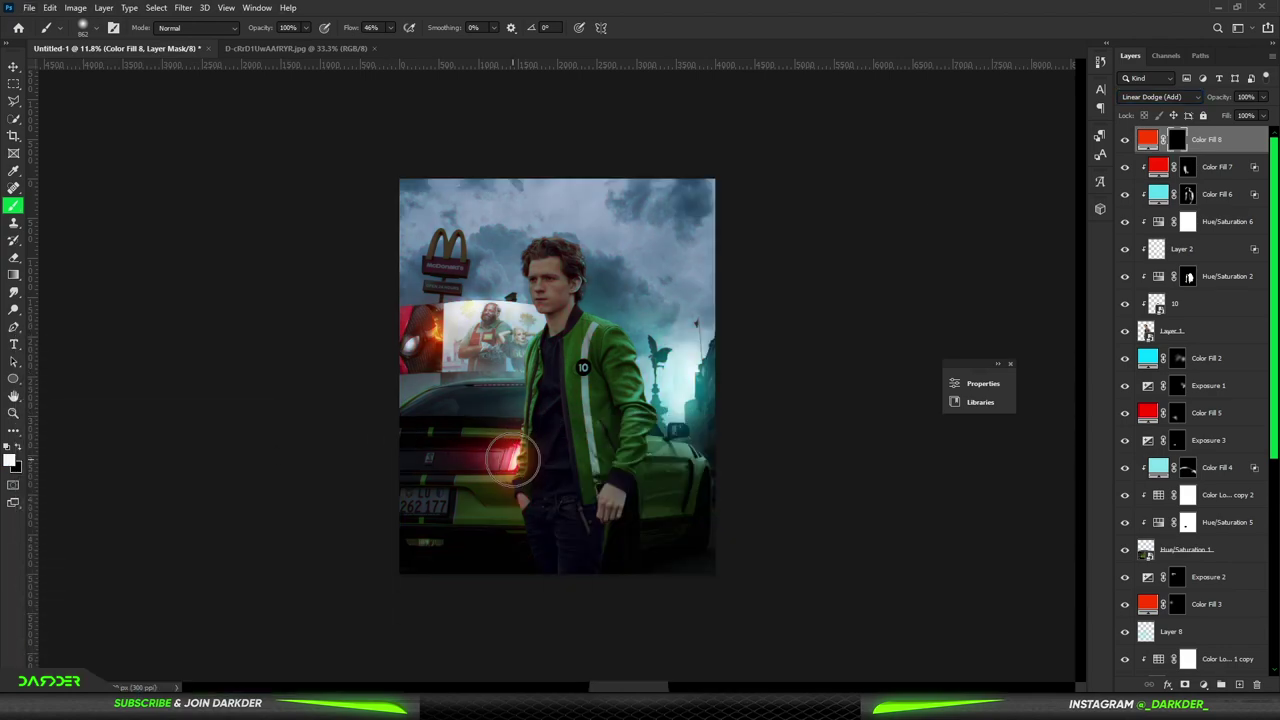
scroll(513, 460, "up", 5)
scroll(470, 500, "down", 2)
scroll(540, 445, "down", 2)
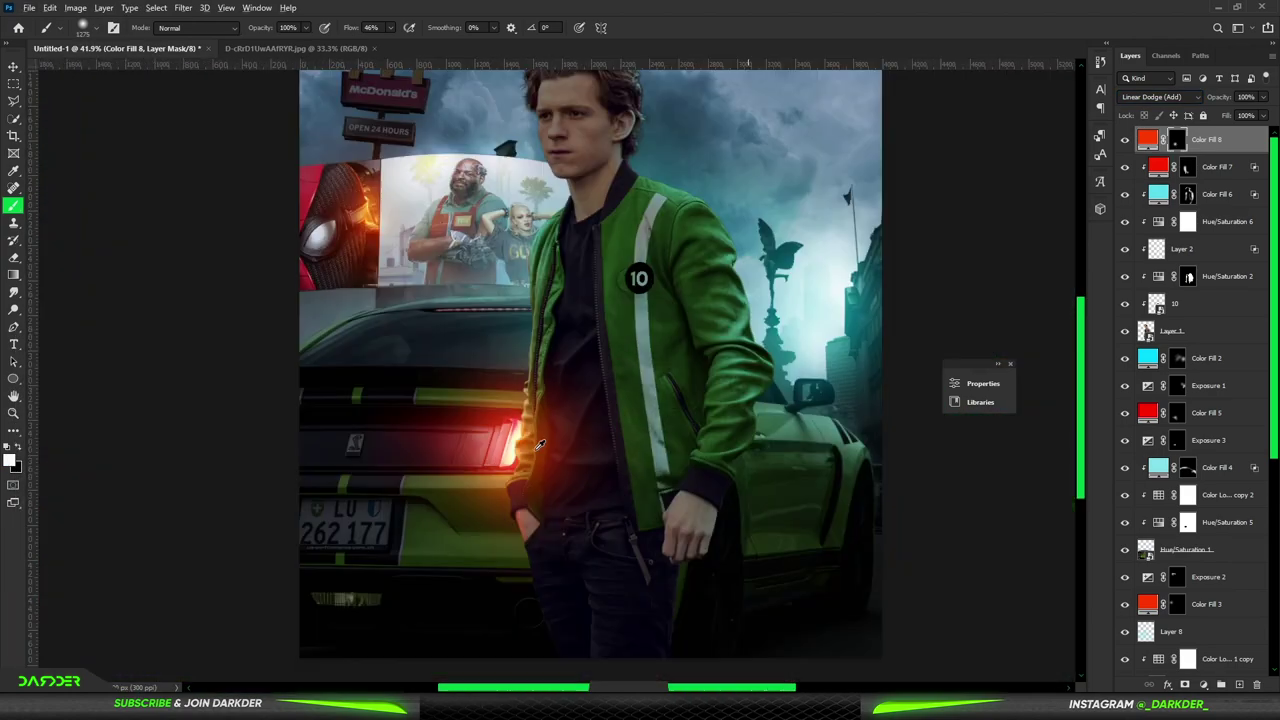
scroll(540, 445, "down", 3)
scroll(500, 442, "down", 2)
scroll(486, 520, "up", 4)
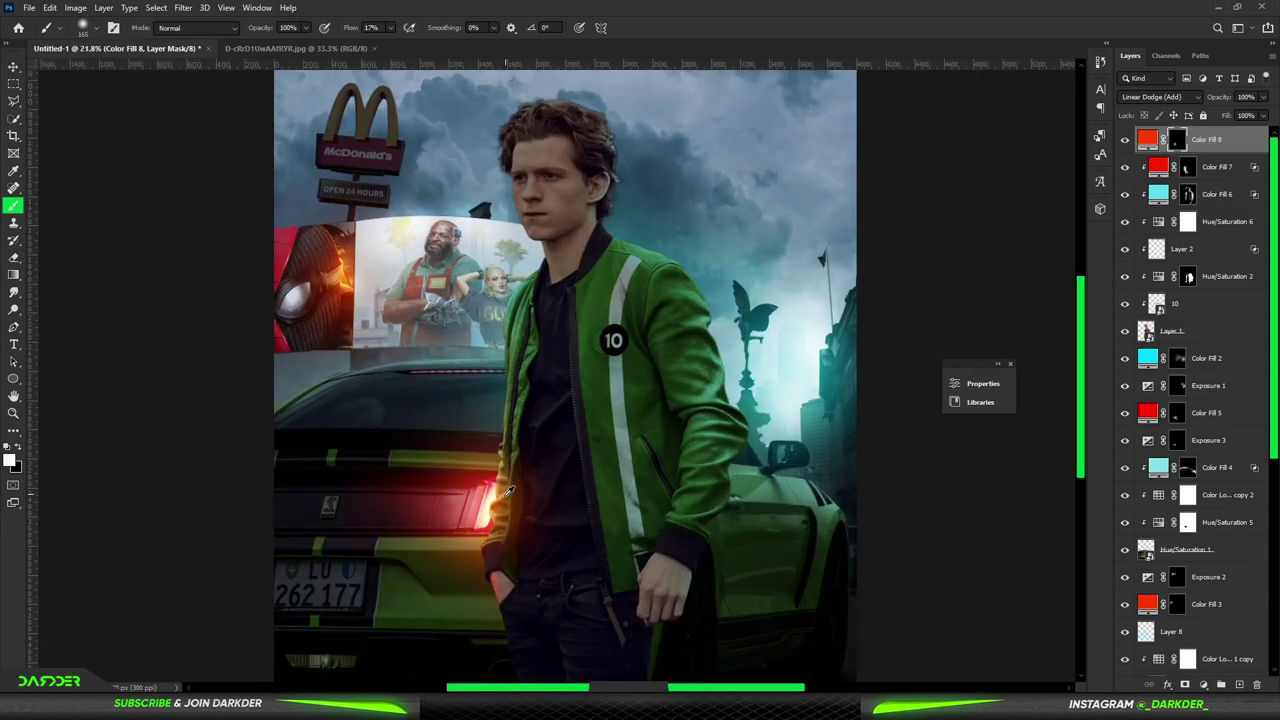
scroll(566, 452, "up", 2)
Step: Check the fill colours of Color Fill 7 and Color Fill 5
left_click(1162, 167)
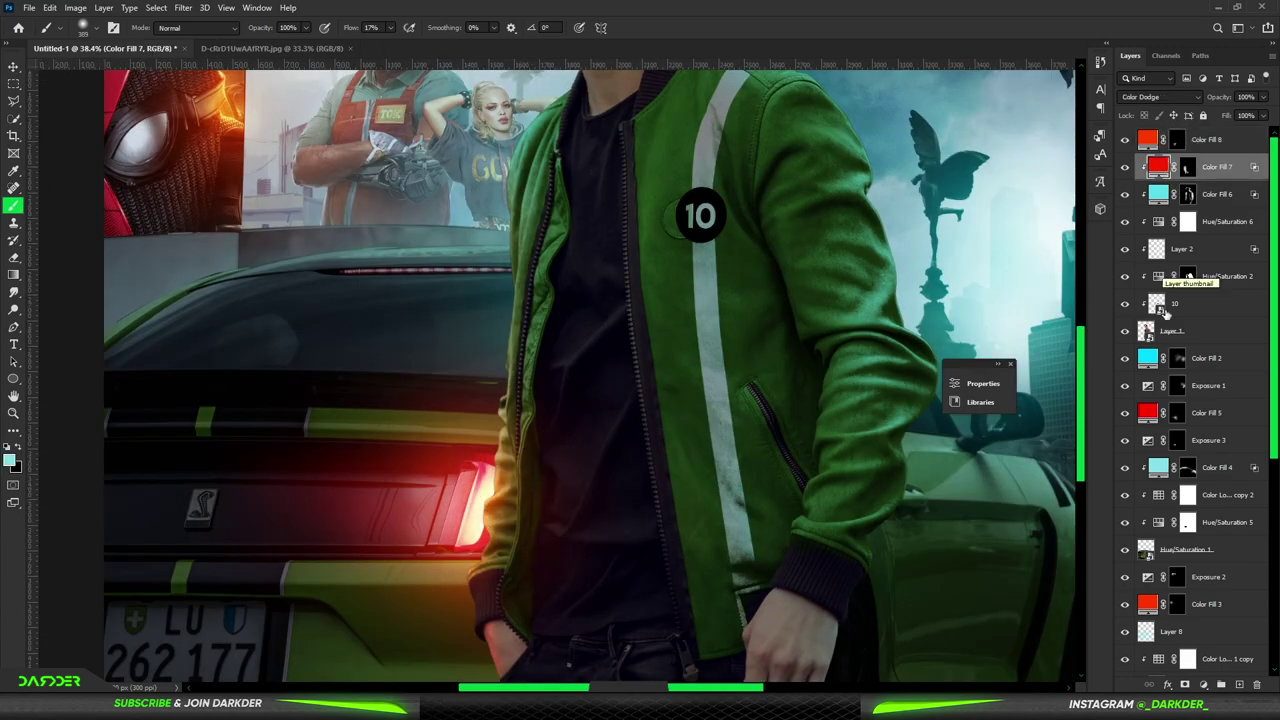
double_click(1148, 413)
key("Escape")
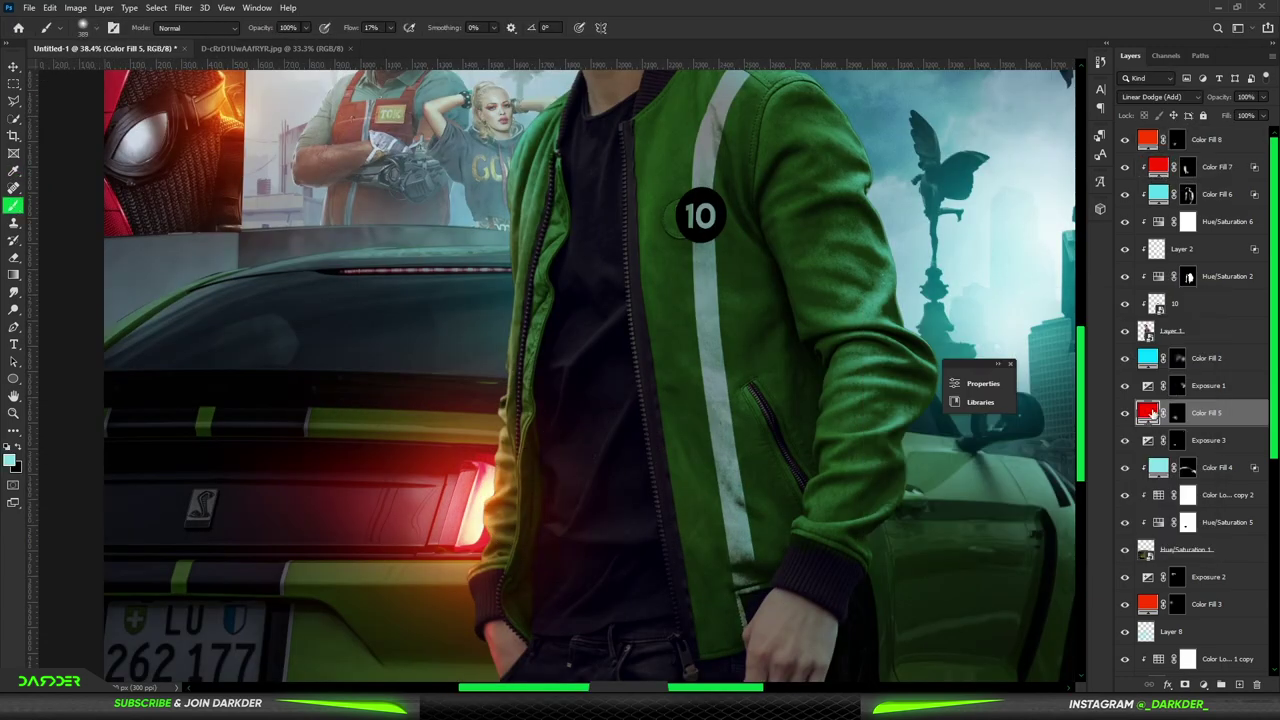
double_click(1152, 415)
left_click(1170, 328)
scroll(875, 318, "down", 4)
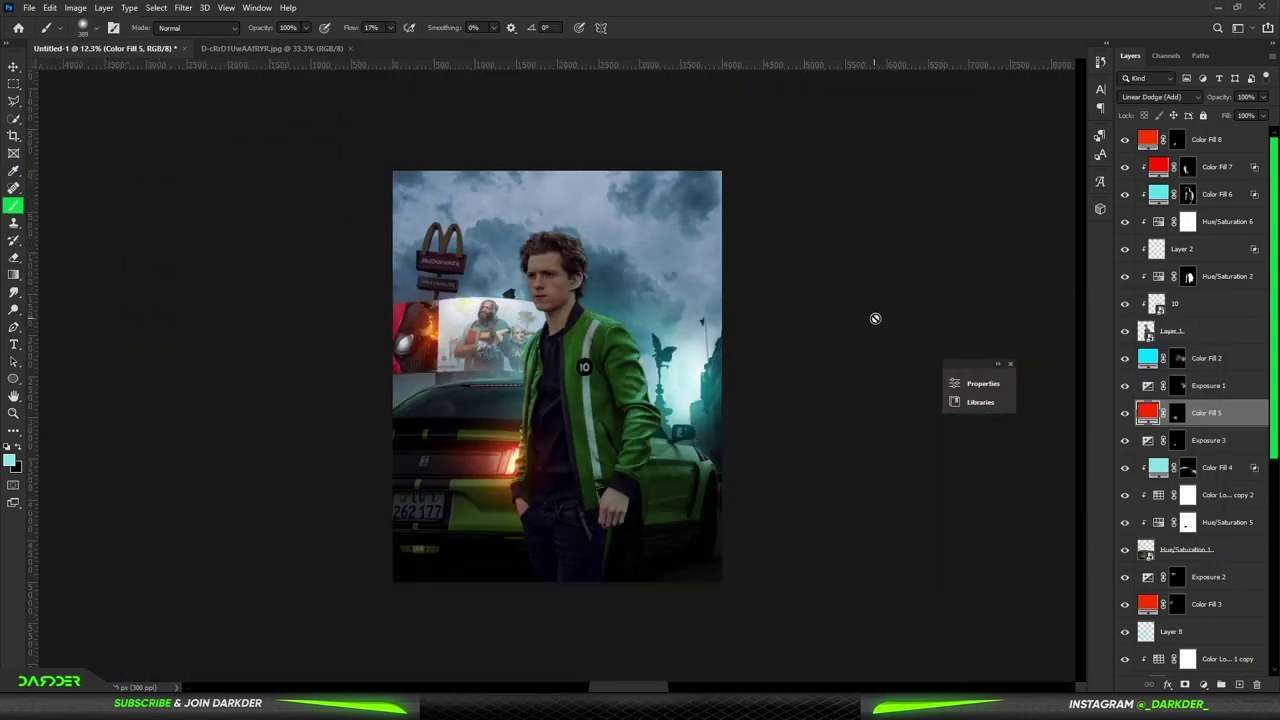
scroll(537, 316, "up", 3)
Step: Paint red glow on Color Fill 7's mask along the left cheek and jaw
left_click(1187, 167)
scroll(575, 314, "up", 3)
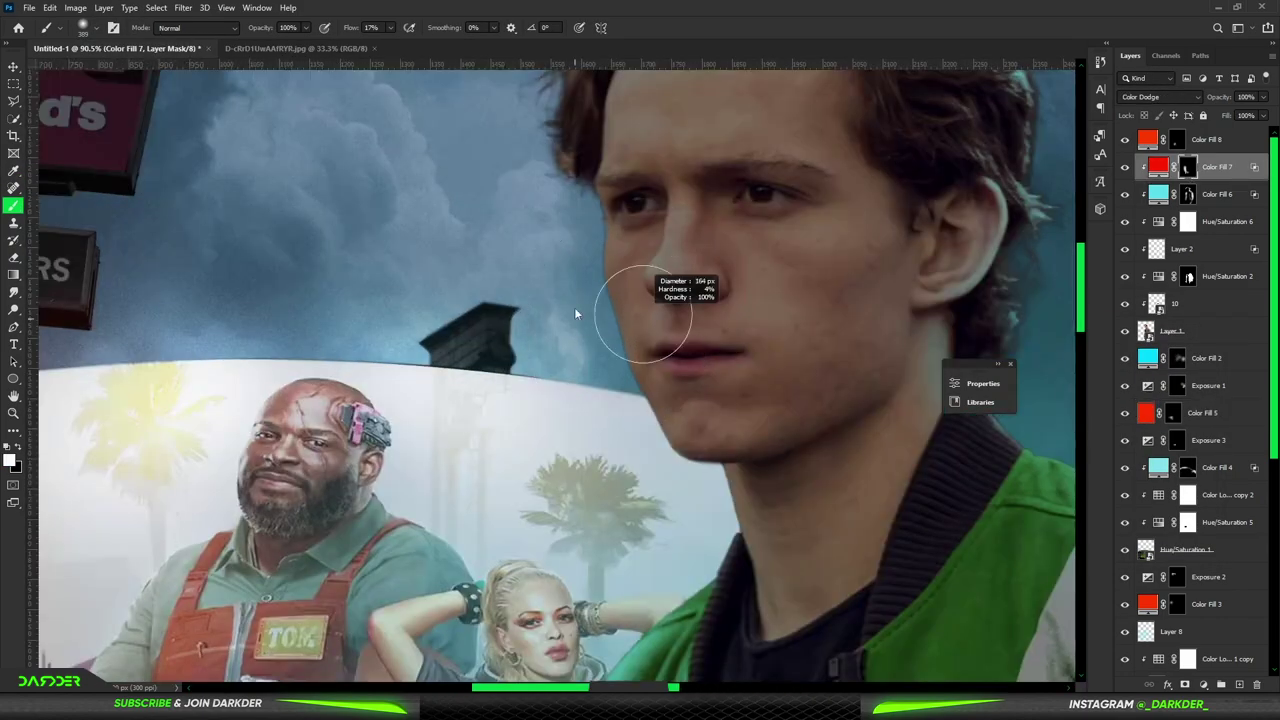
left_click_drag(640, 290, 695, 440)
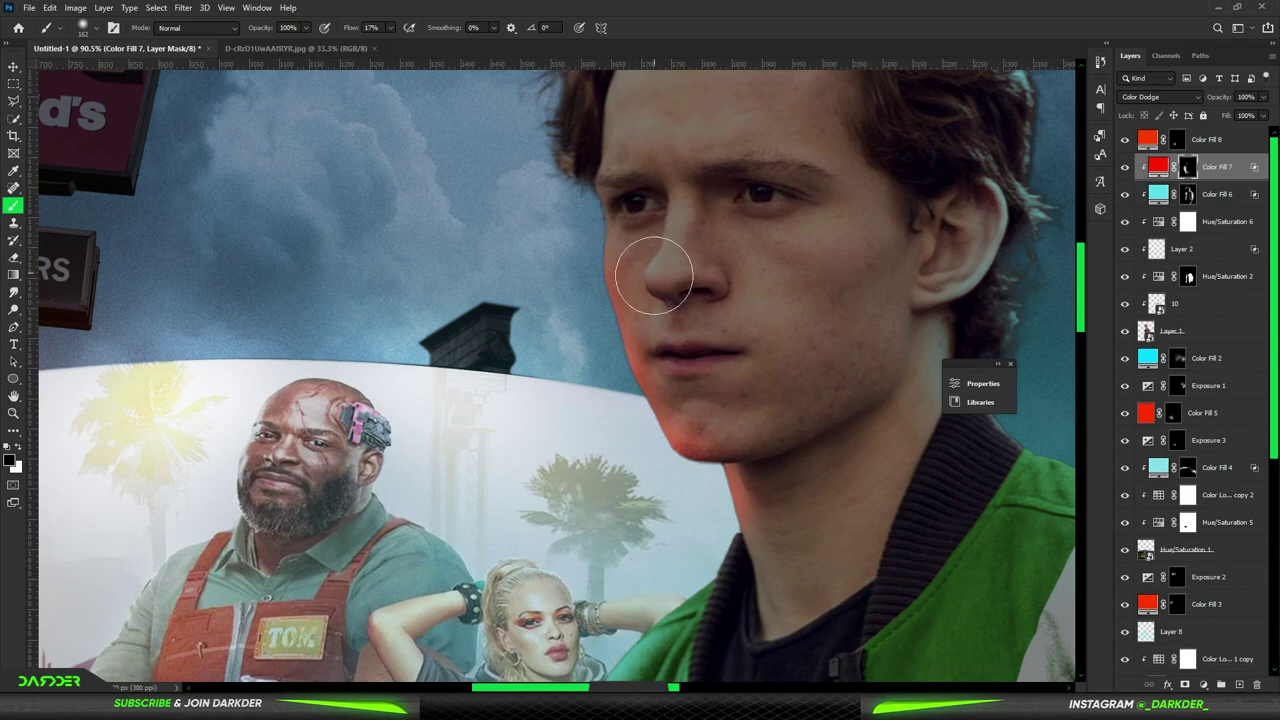
scroll(654, 275, "down", 3)
scroll(600, 330, "down", 3)
scroll(580, 300, "up", 1)
scroll(560, 270, "up", 4)
left_click_drag(540, 300, 577, 208)
scroll(560, 250, "down", 5)
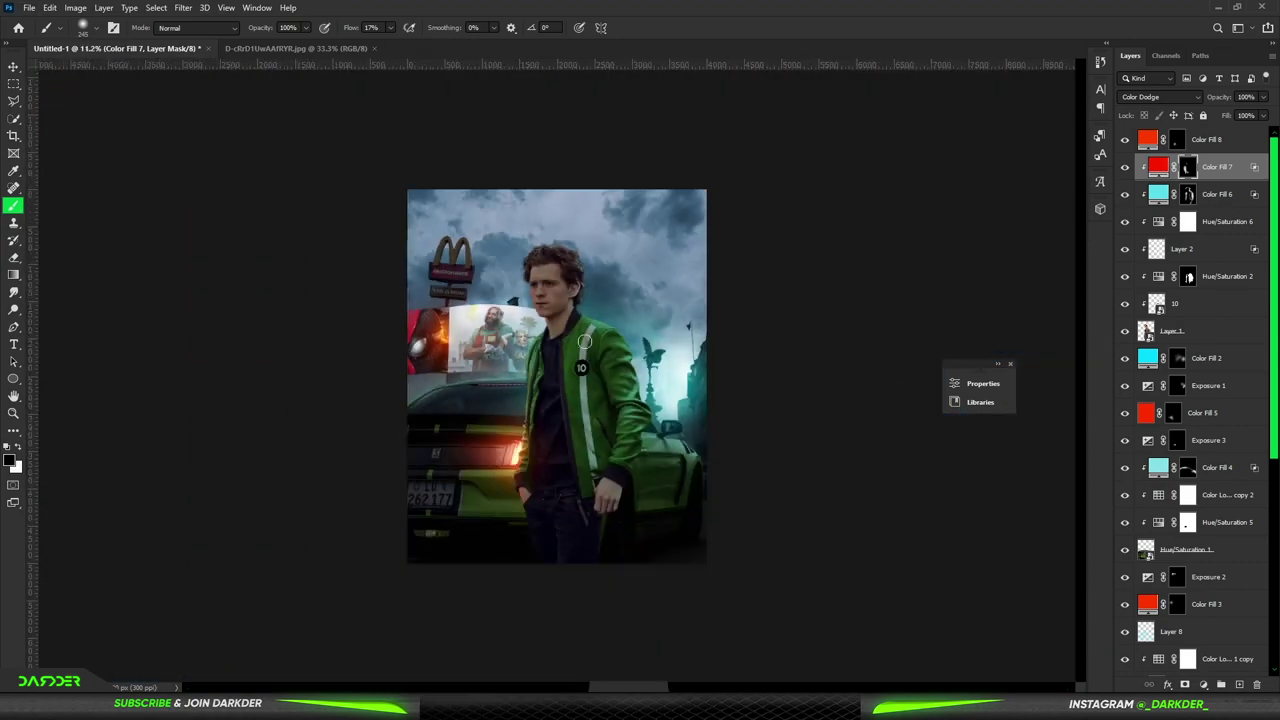
scroll(787, 321, "up", 2)
Step: Add an empty layer above Color Fill 2 and choose the smoke brush
left_click(1200, 358)
left_click(1239, 684)
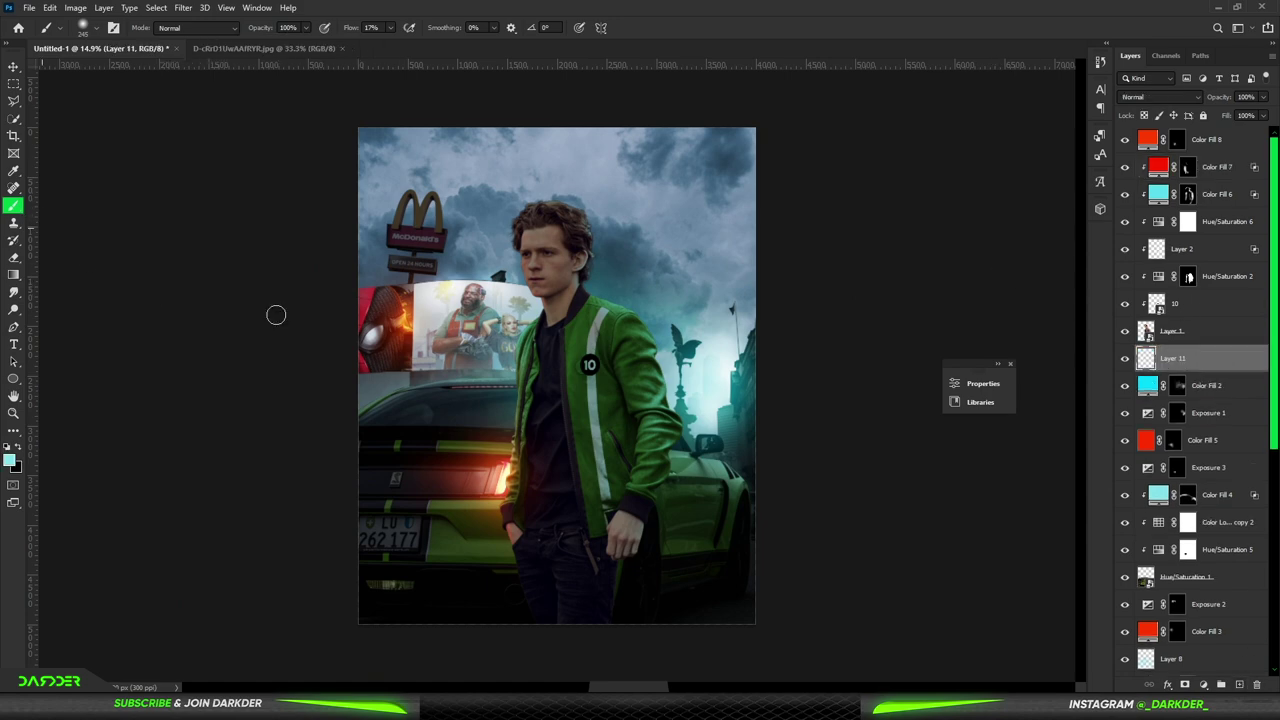
right_click(548, 292)
left_click(497, 505)
Step: Enlarge the smoke brush for the bottom haze, then add empty Layer 12 at the top
scroll(520, 540, "down", 1)
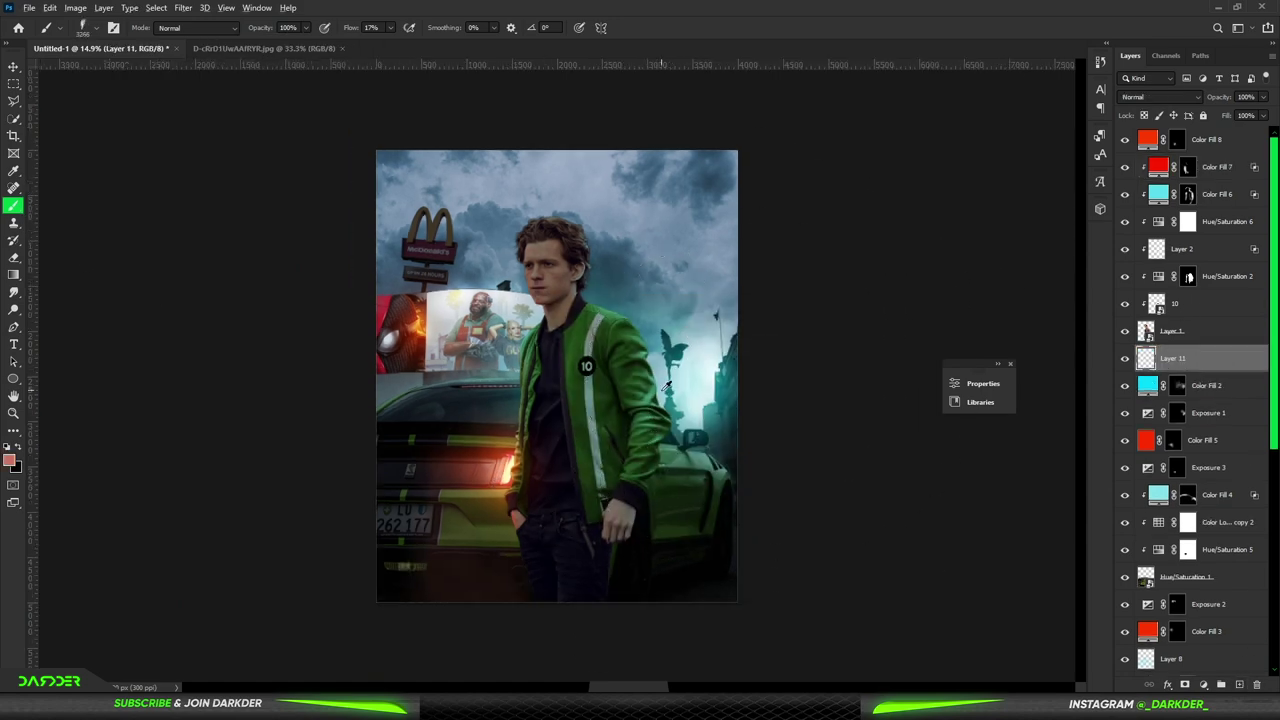
scroll(530, 555, "down", 2)
key("bracketright")
key("bracketright")
key("bracketright")
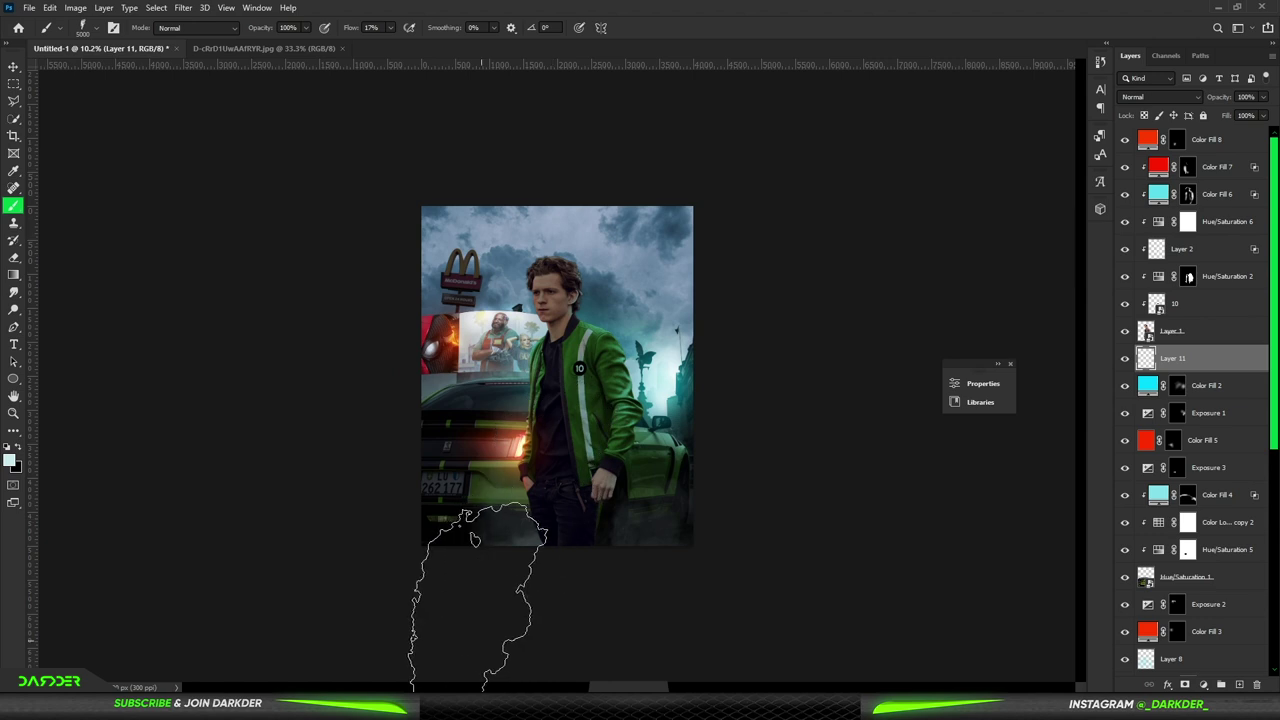
left_click(1238, 142)
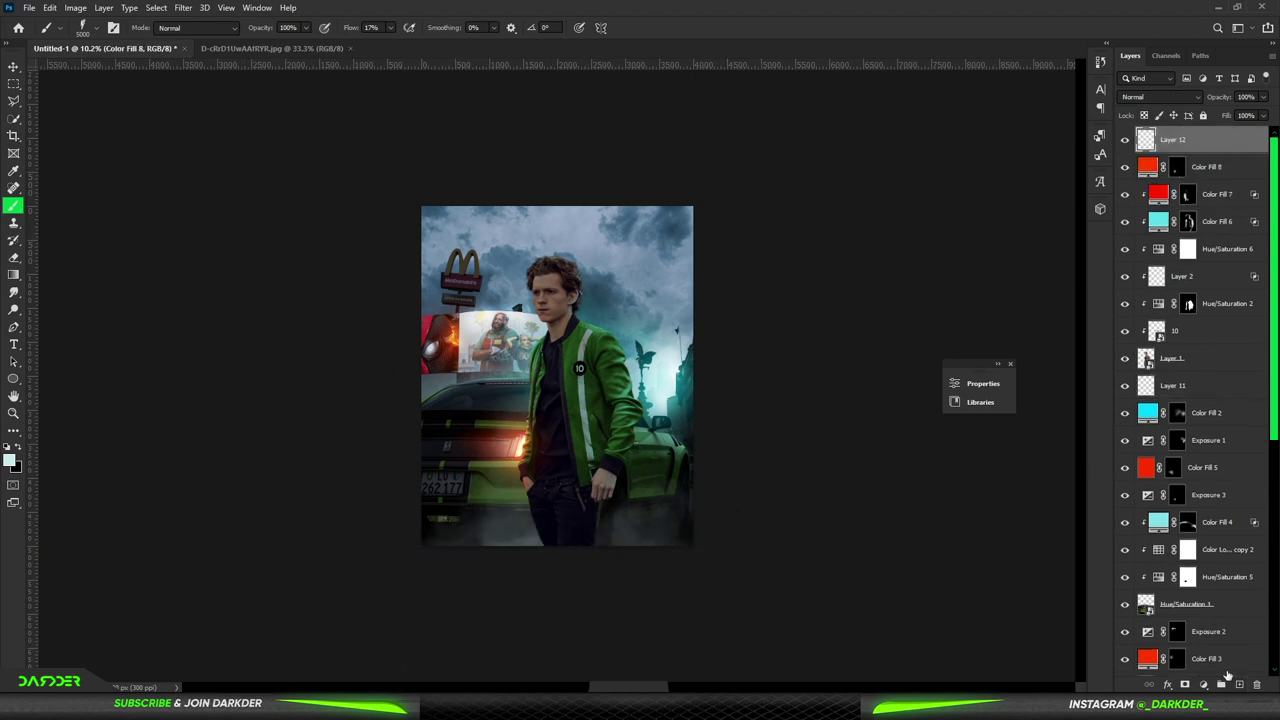
left_click(1239, 684)
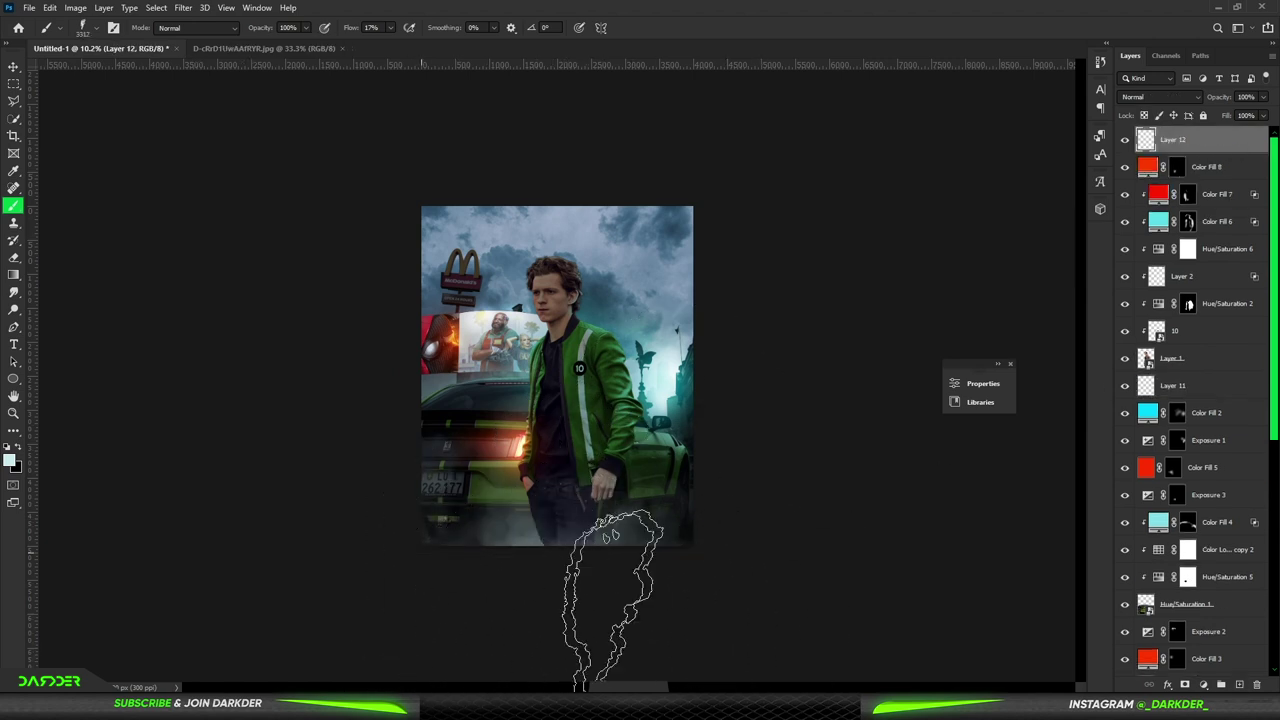
left_click(1242, 198)
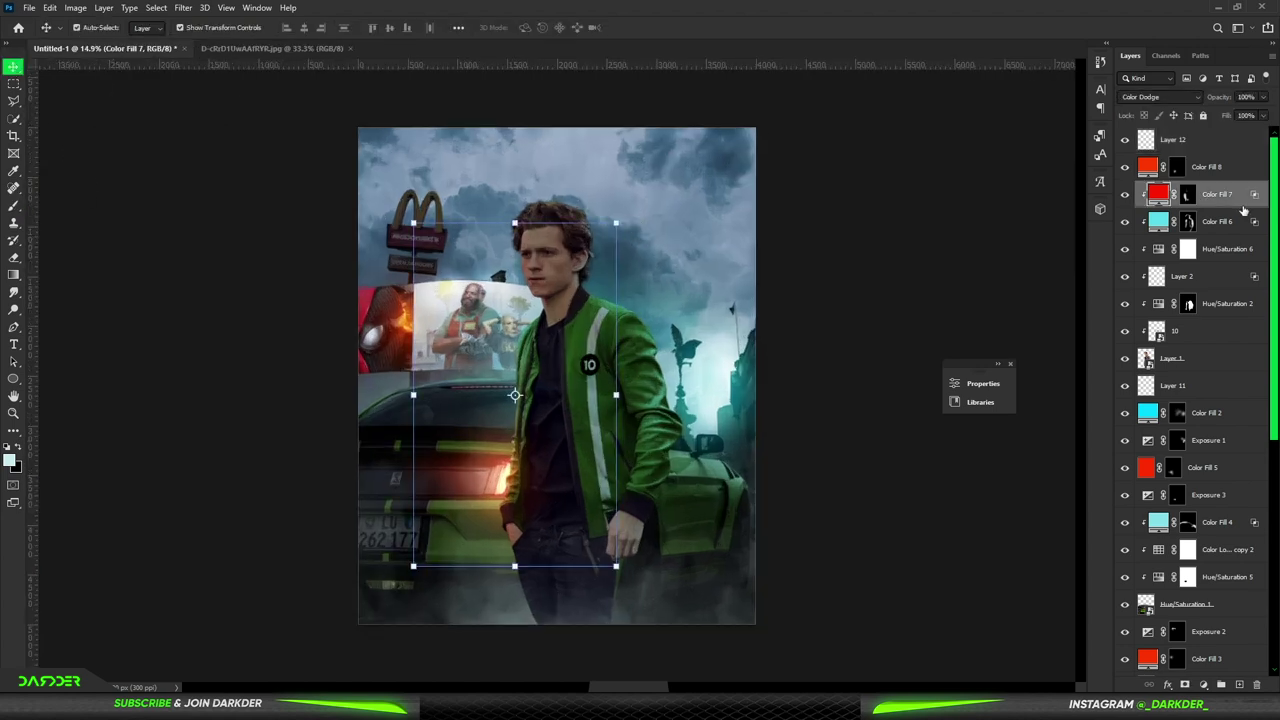
Step: Add an Exposure adjustment layer and raise its exposure to brighten the image
left_click(1203, 684)
left_click(1090, 483)
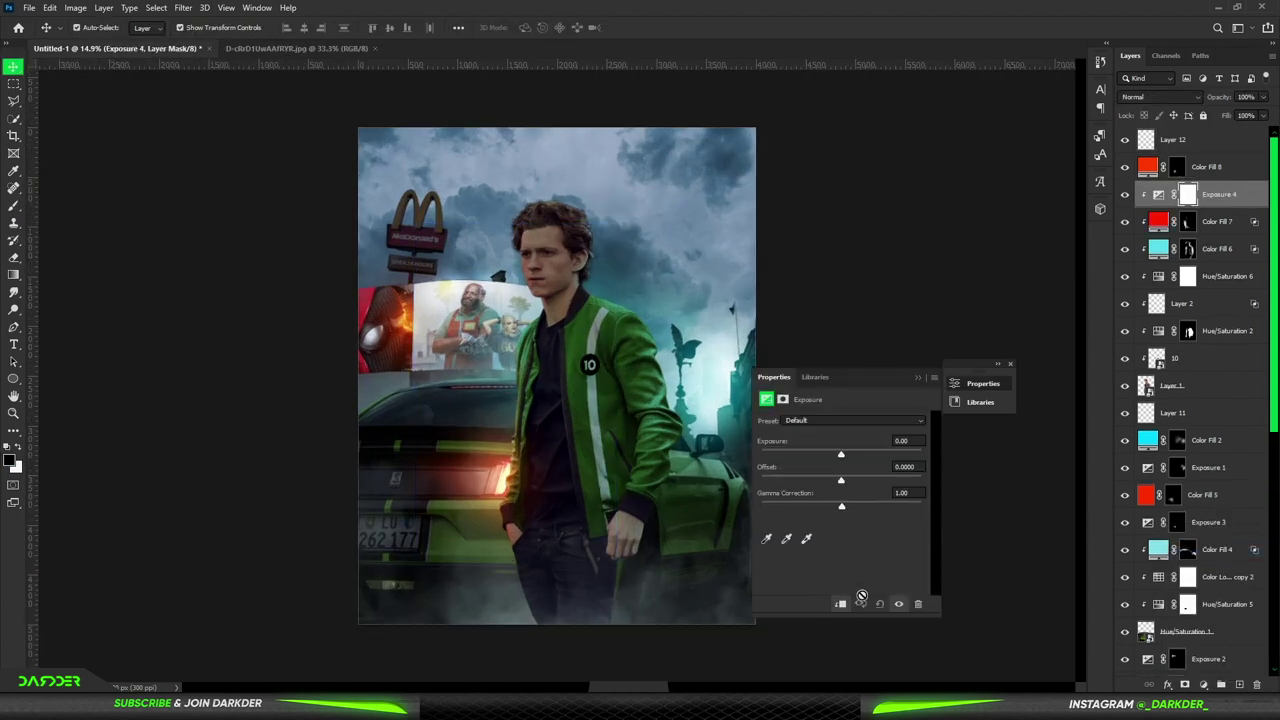
left_click_drag(841, 455, 896, 462)
left_click(997, 363)
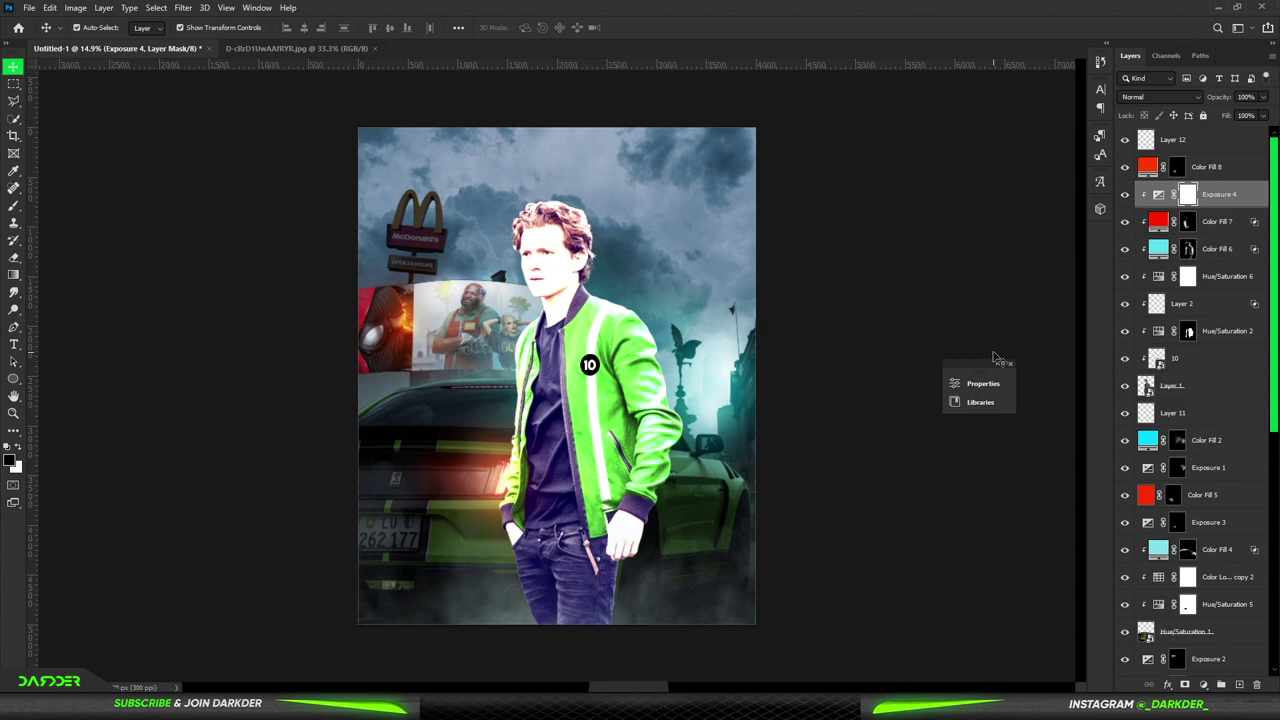
Step: Set up a larger soft round brush at 43% flow
scroll(606, 274, "up", 5)
key("b")
right_click(651, 363)
left_click(777, 517)
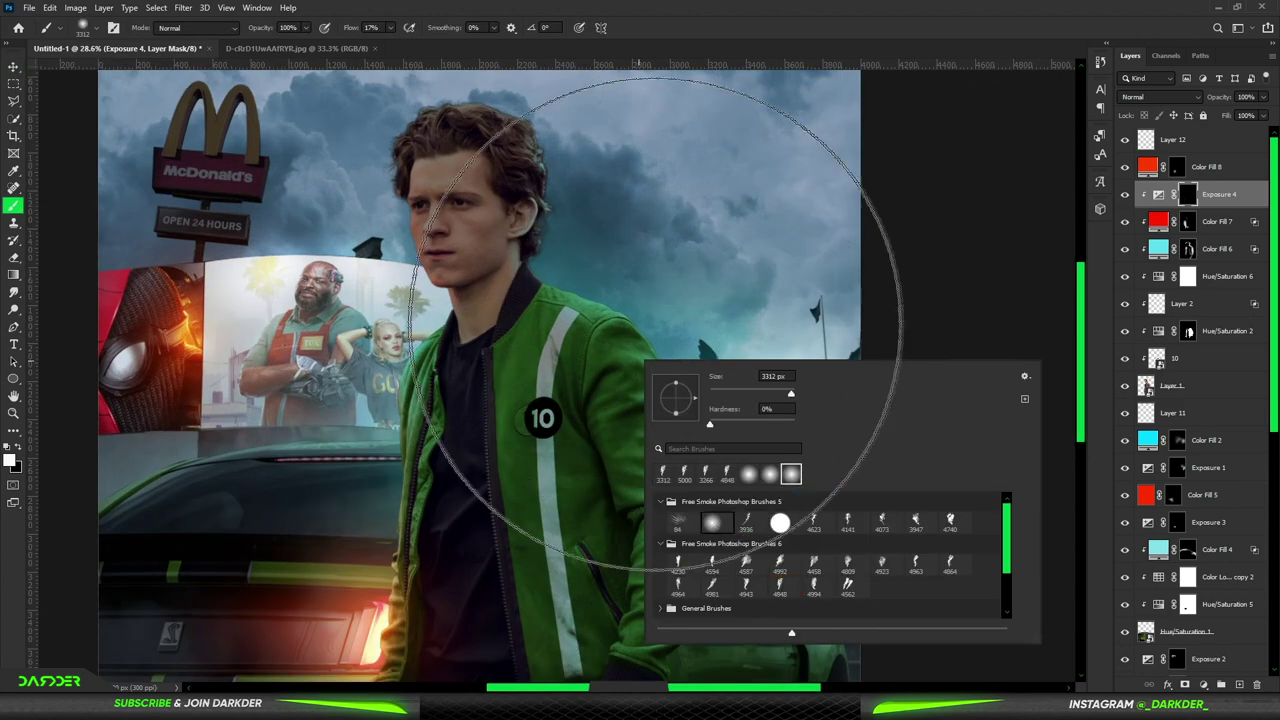
left_click_drag(347, 28, 357, 28)
scroll(506, 248, "up", 5)
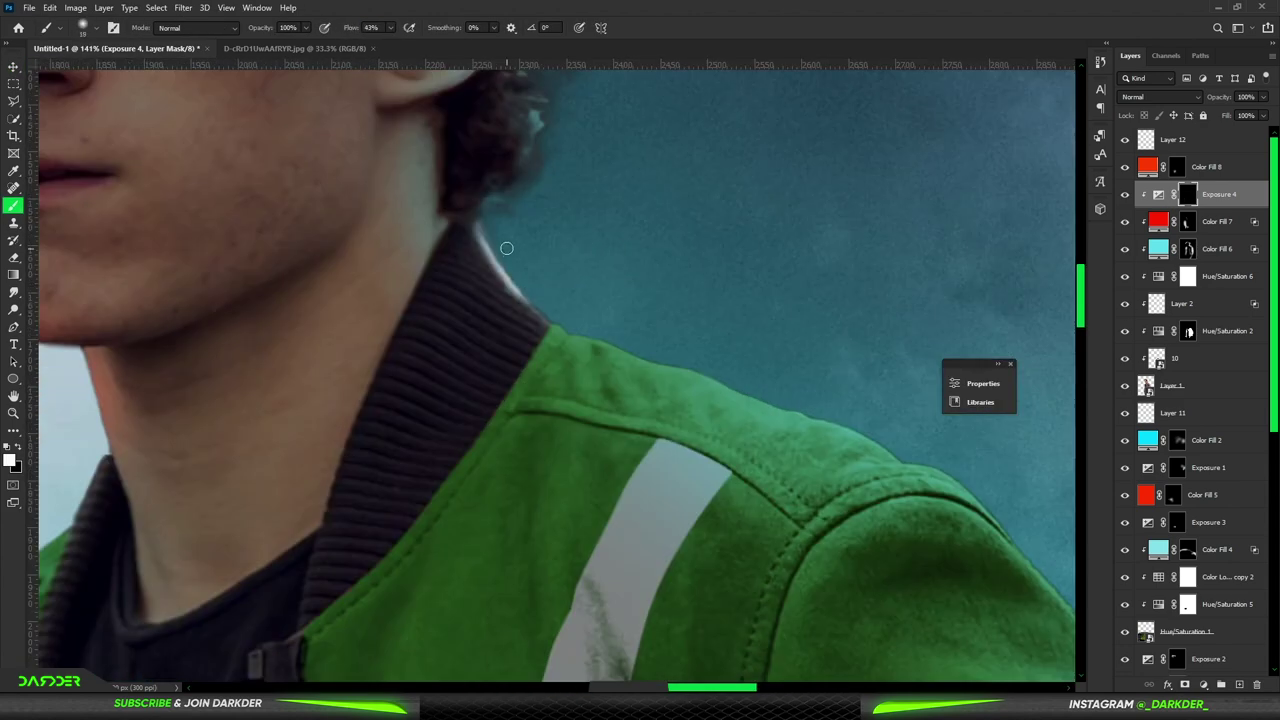
key("bracketright")
key("bracketright")
key("bracketright")
Step: Paint white highlights along the right sleeve edge and sleeve crease
left_click_drag(763, 354, 303, 104)
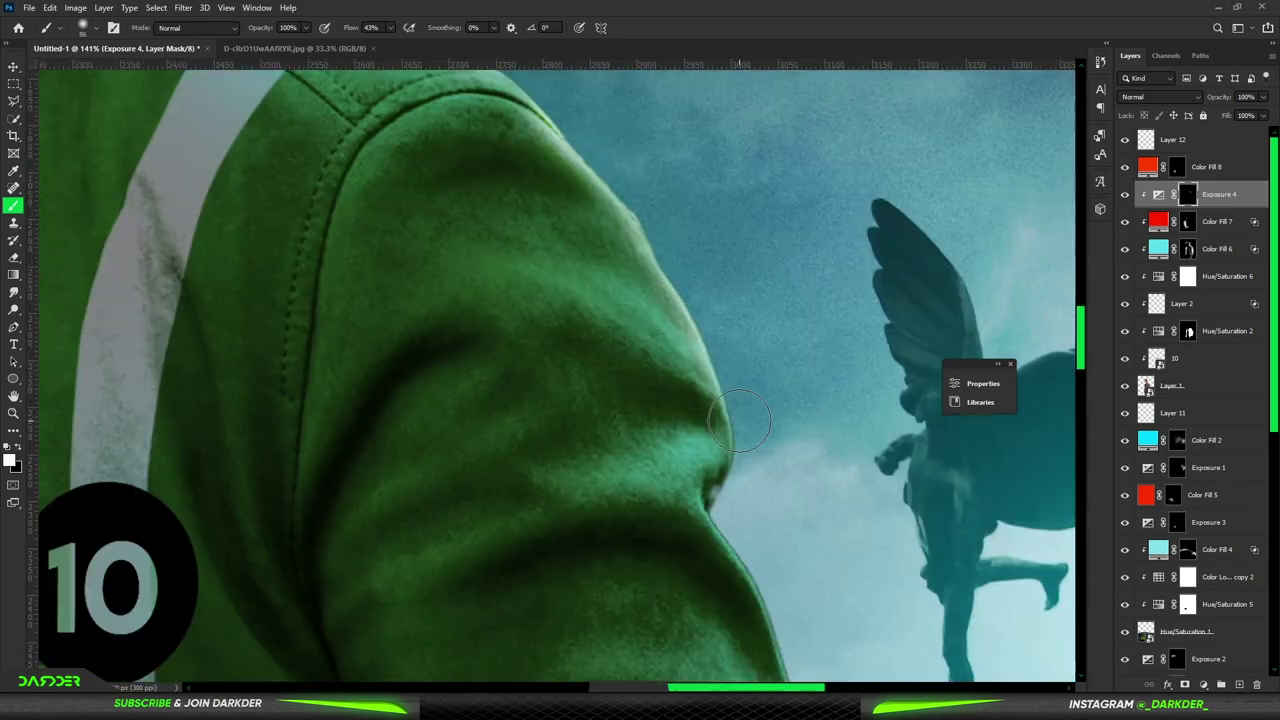
mouse_move(740, 422)
left_mouse_down()
mouse_move(657, 400)
mouse_move(667, 250)
left_mouse_up()
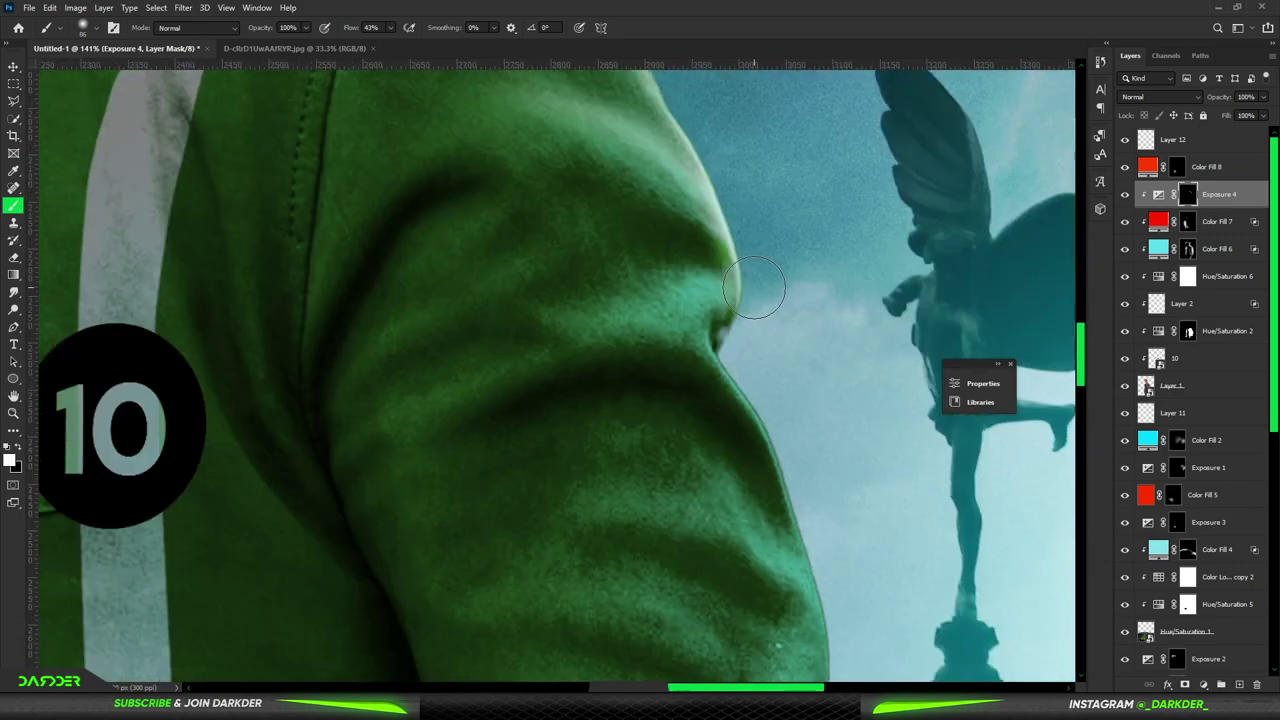
left_click_drag(771, 271, 457, 398)
key("ctrl+z")
left_click_drag(722, 190, 863, 517)
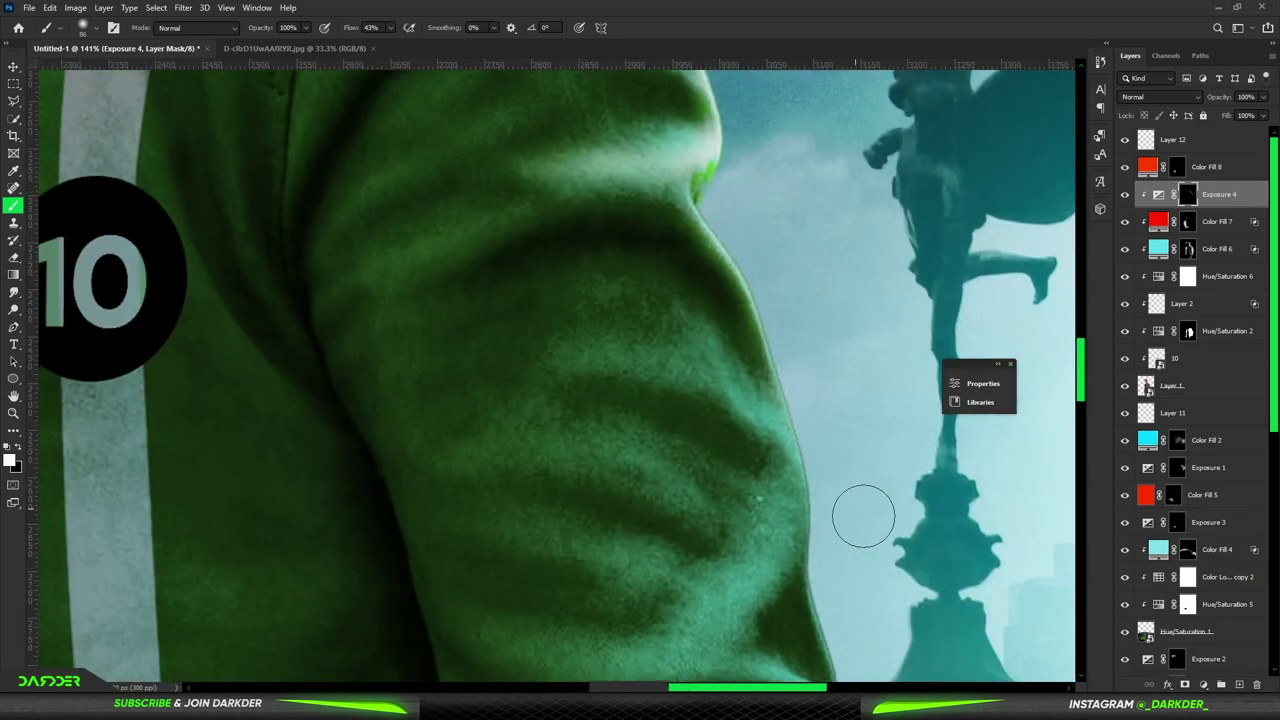
scroll(863, 517, "down", 3)
scroll(855, 268, "down", 3)
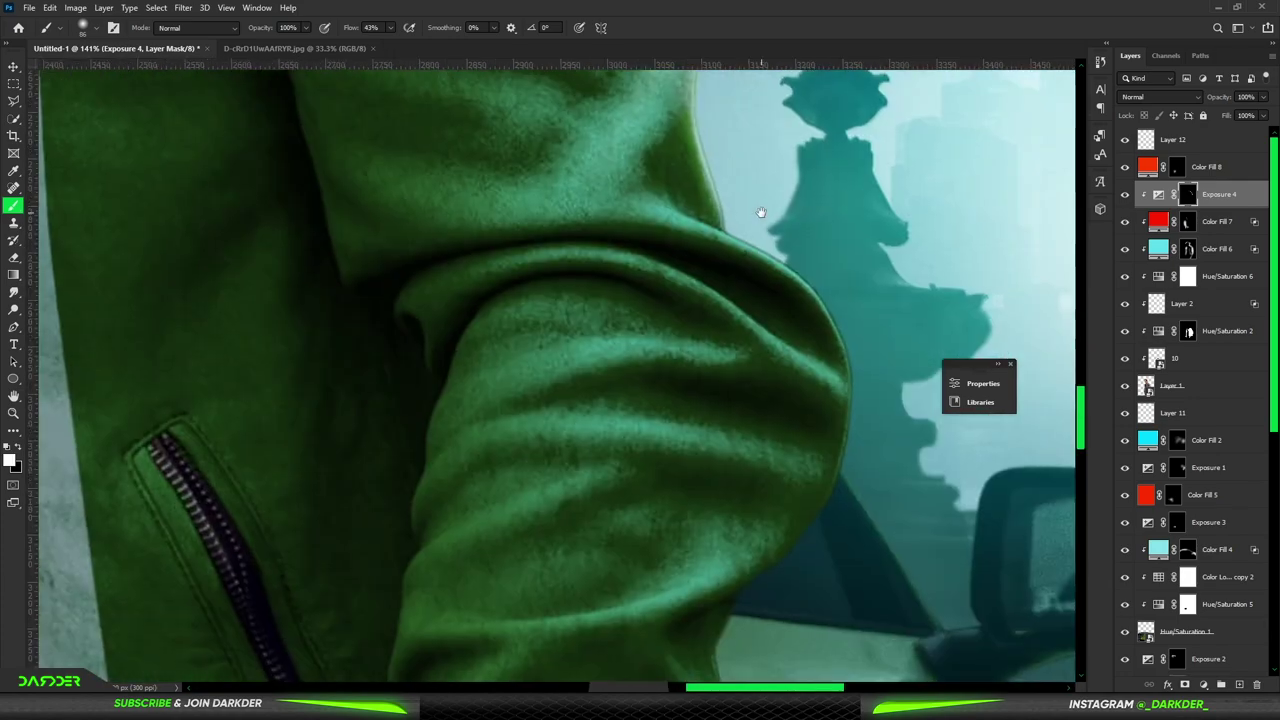
scroll(850, 280, "down", 1)
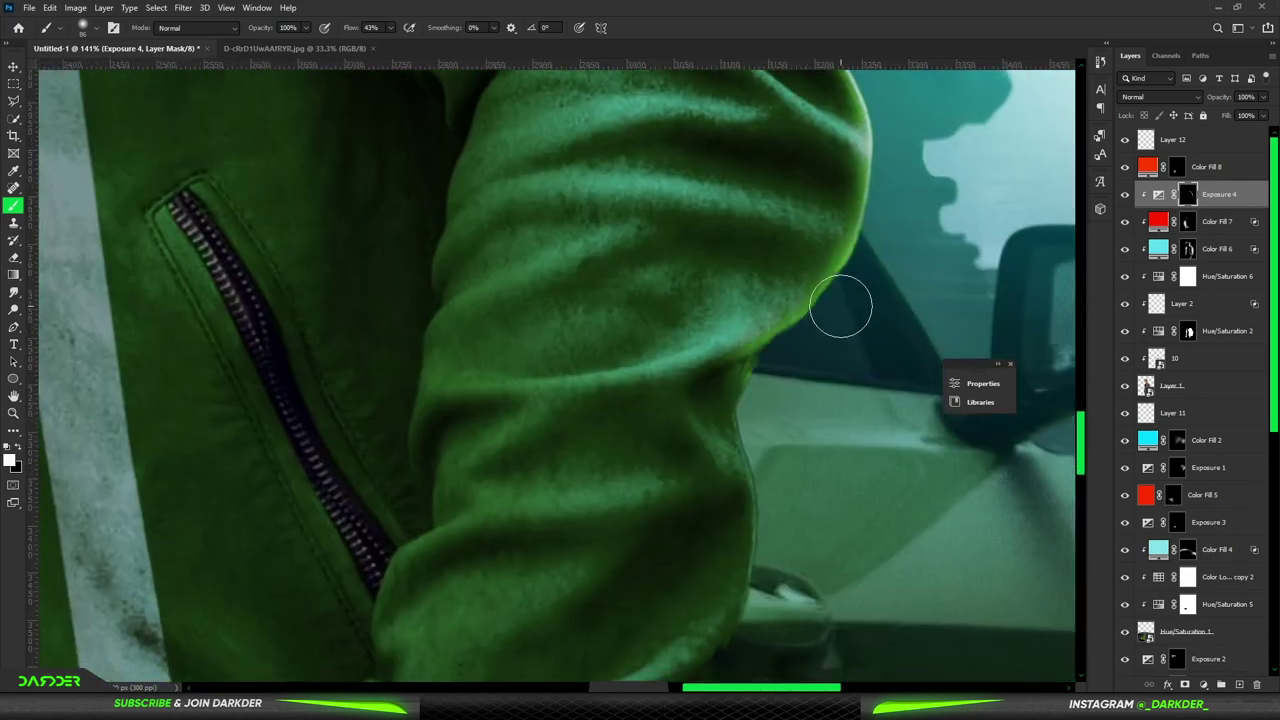
left_click_drag(840, 306, 509, 371)
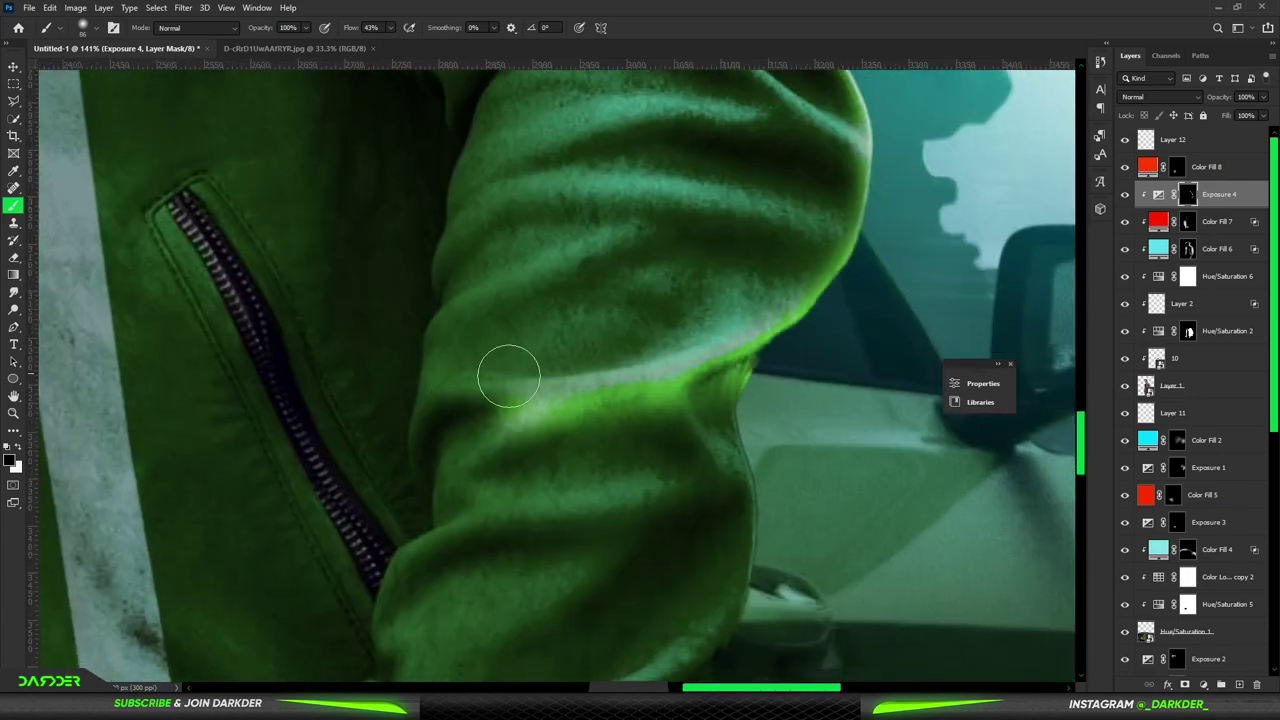
scroll(779, 402, "down", 3, "alt")
scroll(780, 300, "down", 3)
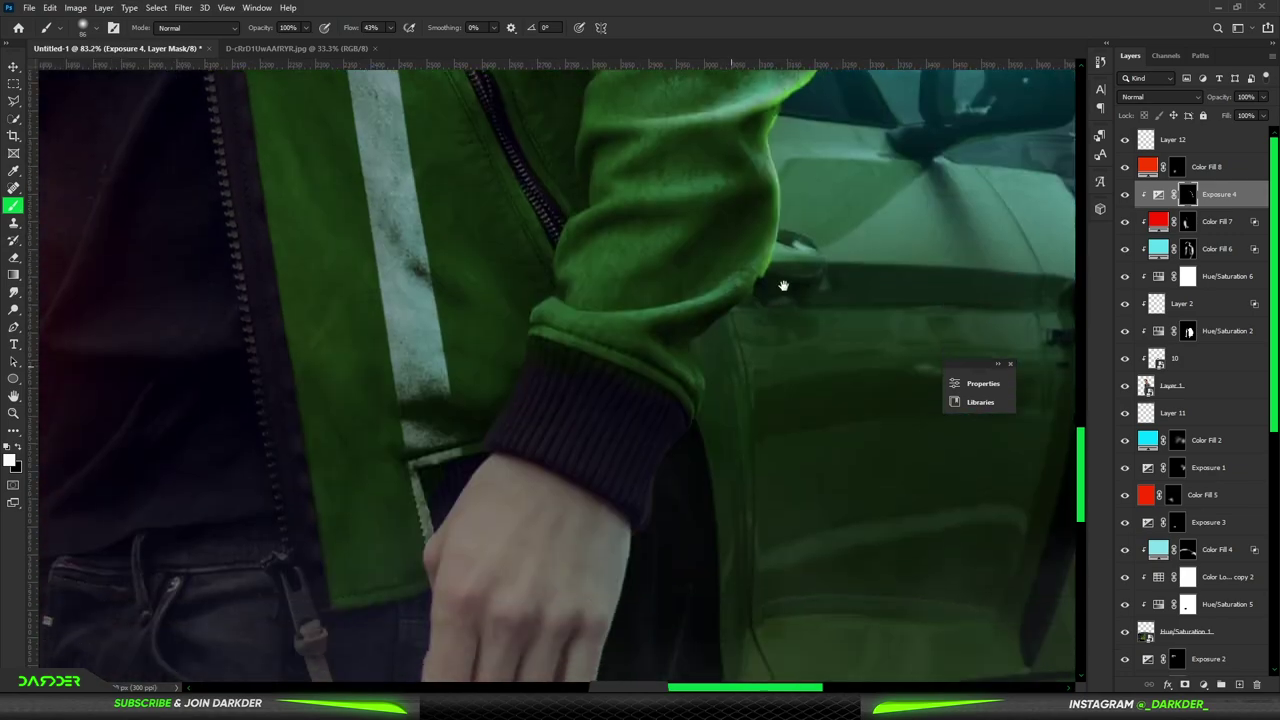
Step: Paint bright white rim light along the jawline up to the ear
key("x")
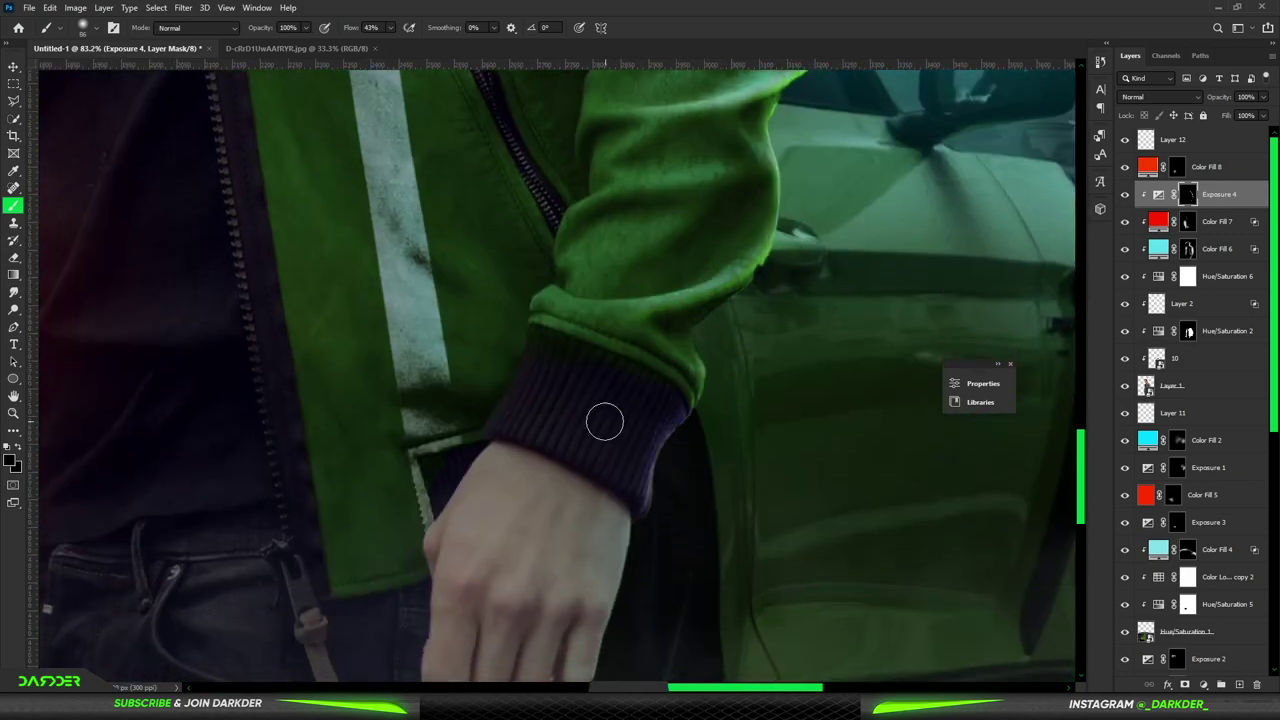
key("x")
scroll(706, 349, "down", 3)
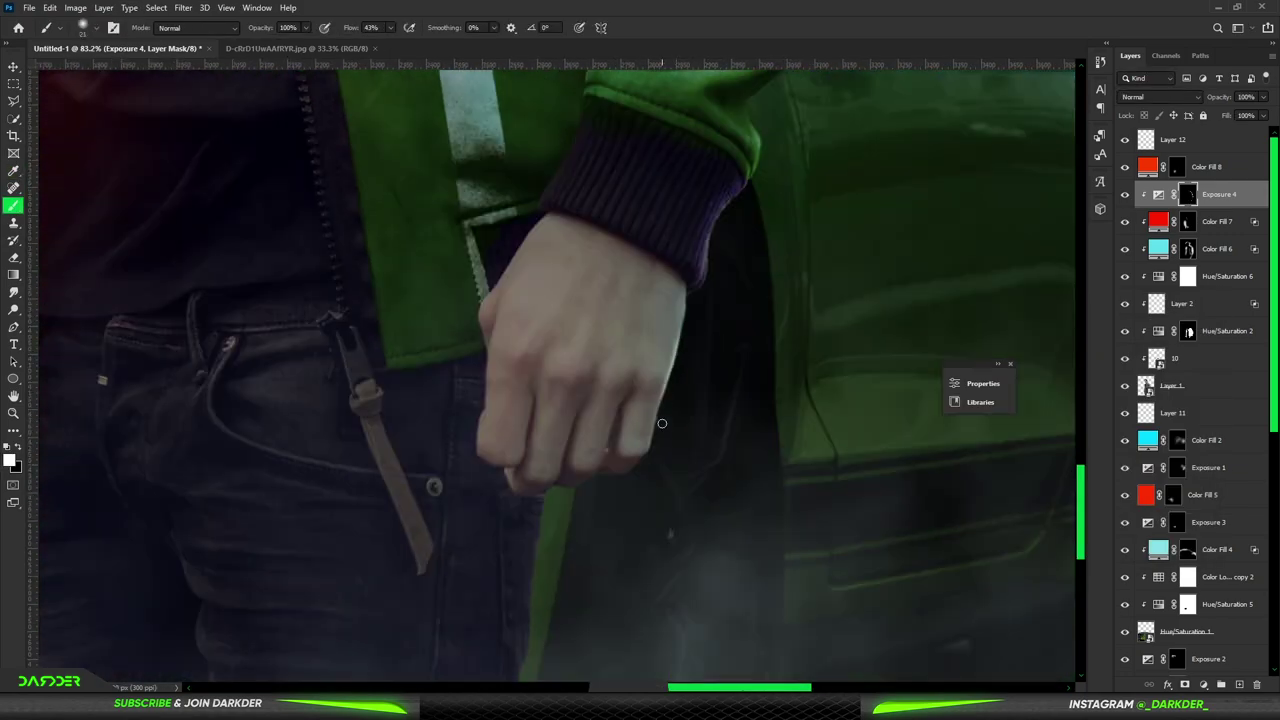
scroll(611, 451, "down", 5, "alt")
scroll(505, 234, "up", 2, "alt")
scroll(505, 234, "up", 1, "alt")
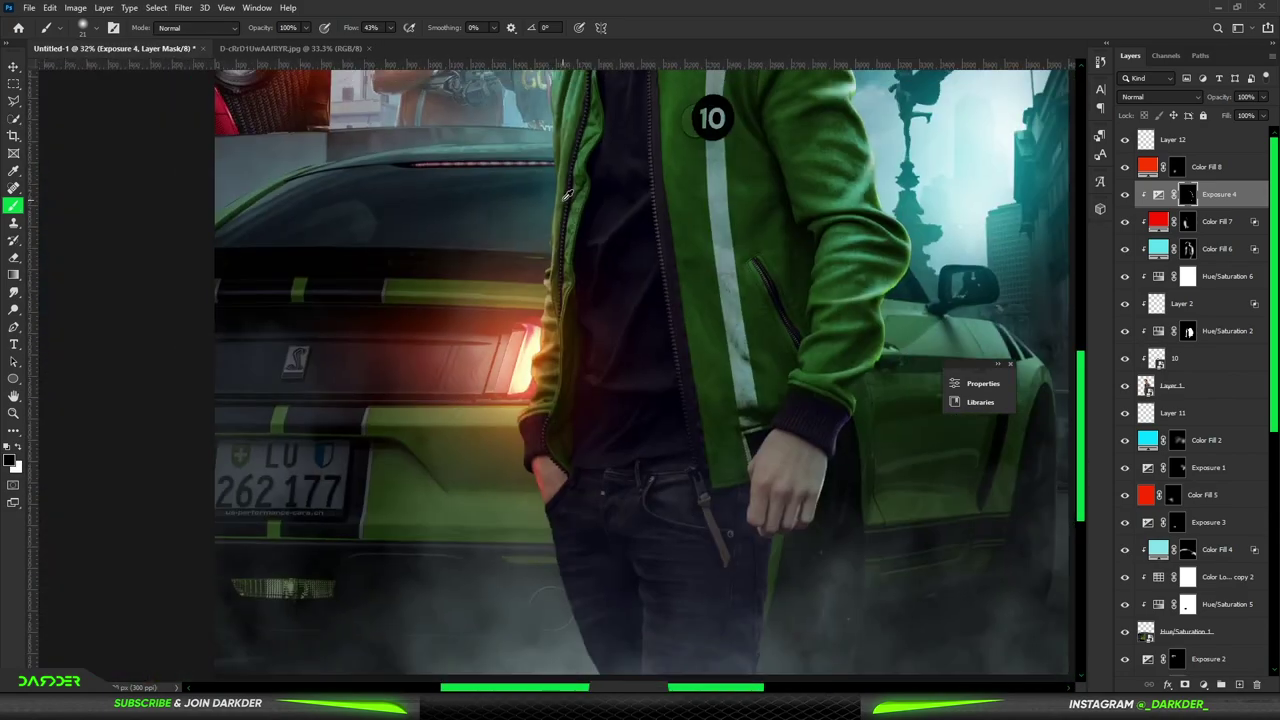
scroll(505, 234, "up", 3, "alt")
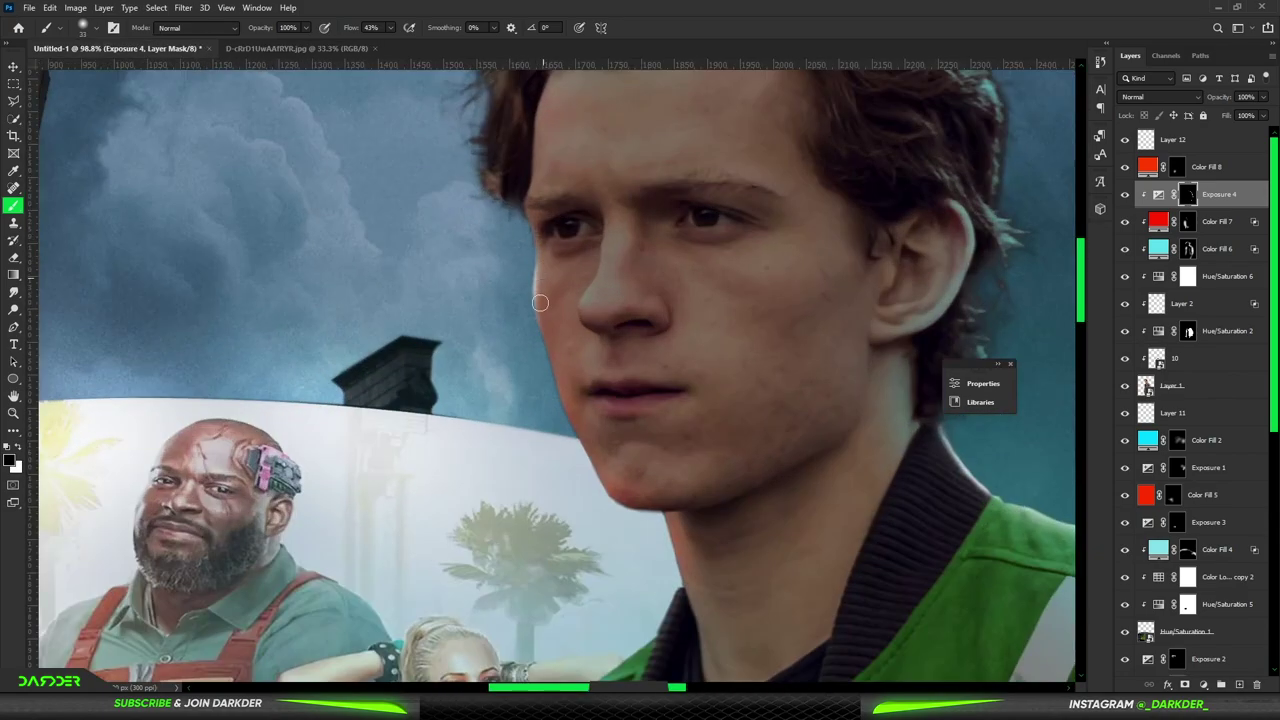
left_click_drag(709, 506, 851, 380)
Step: Touch up the chin with a smaller black brush, then move down to the jacket edge
key("x")
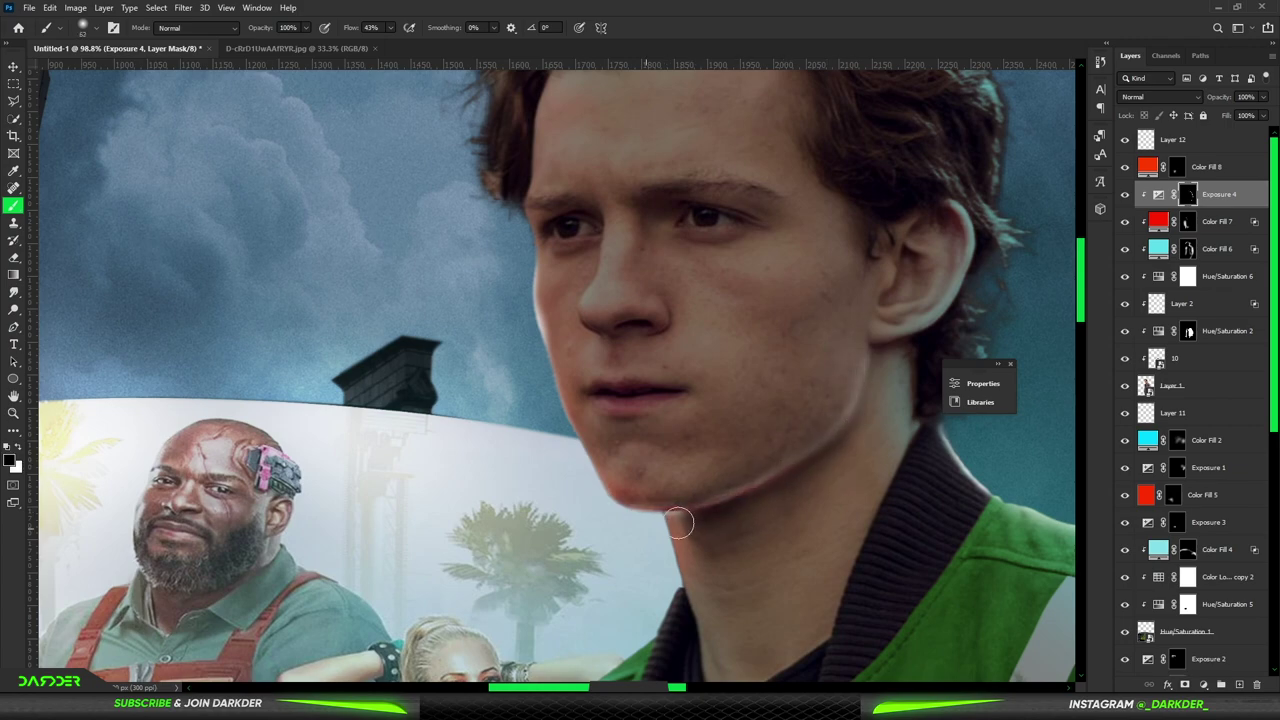
scroll(801, 477, "up", 1, "alt")
scroll(698, 420, "down", 2)
key("bracketleft")
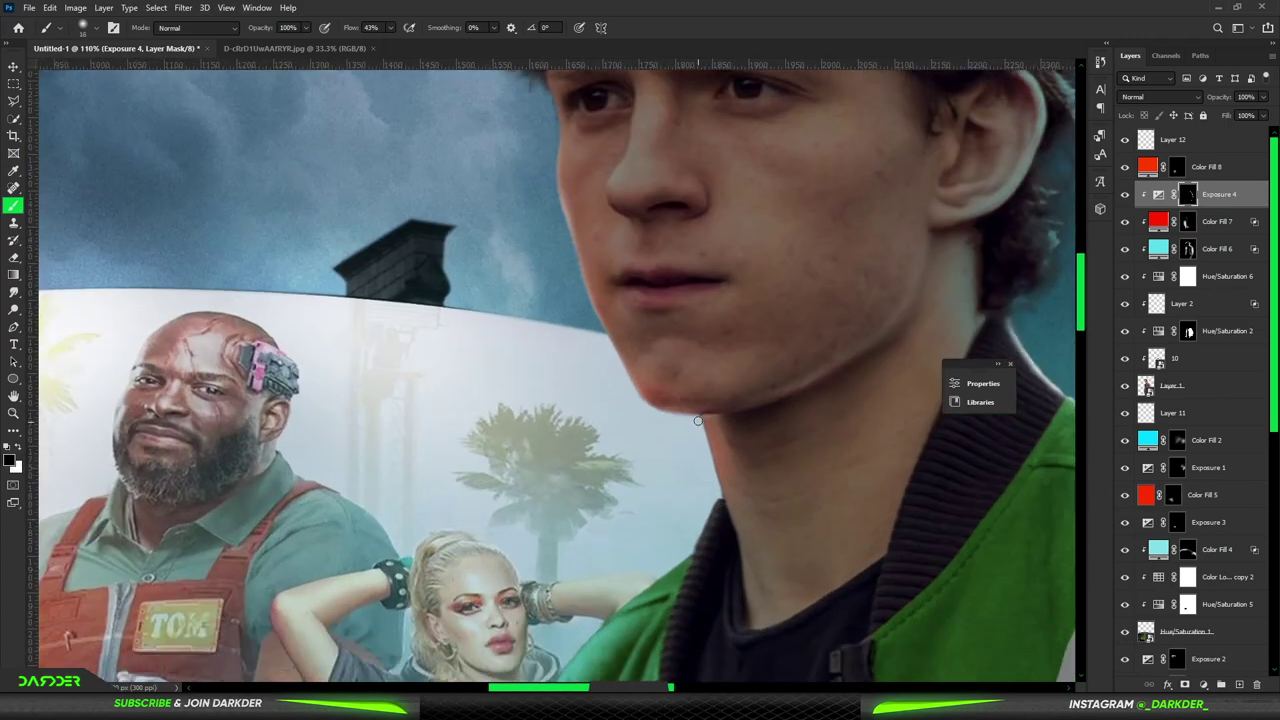
left_click_drag(660, 568, 781, 317)
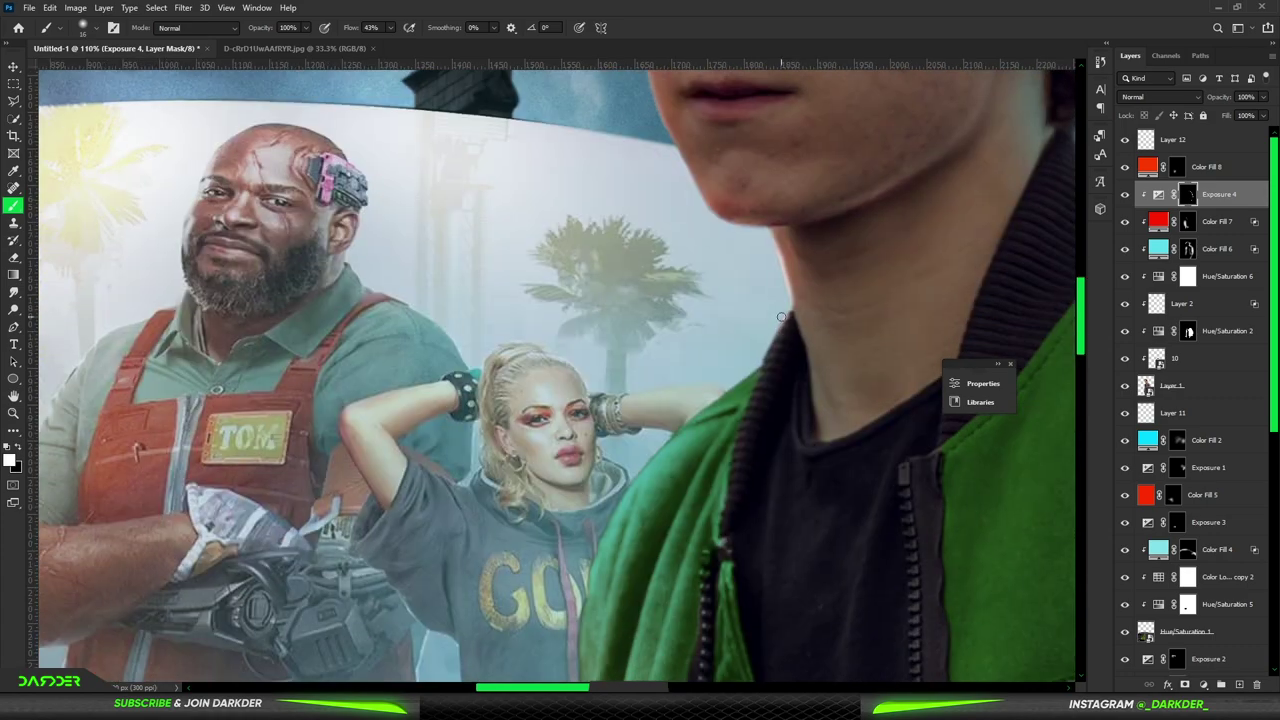
left_click_drag(747, 372, 847, 212)
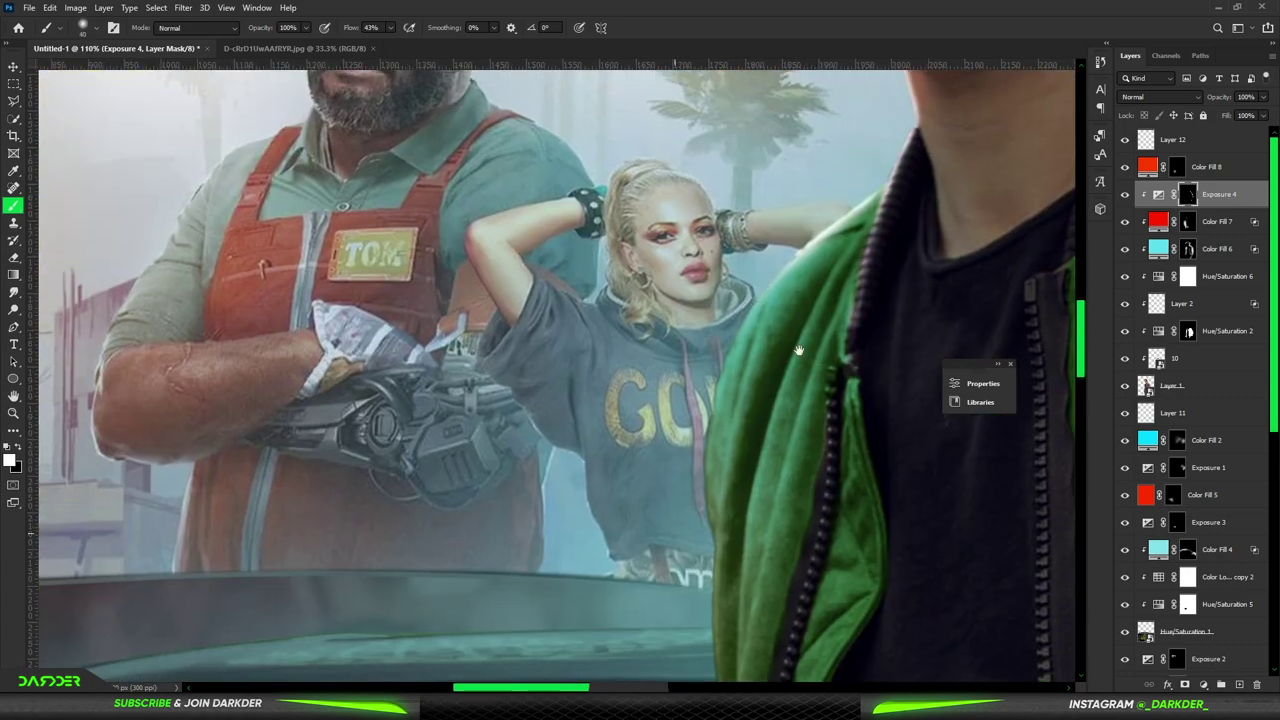
left_click_drag(835, 314, 850, 108)
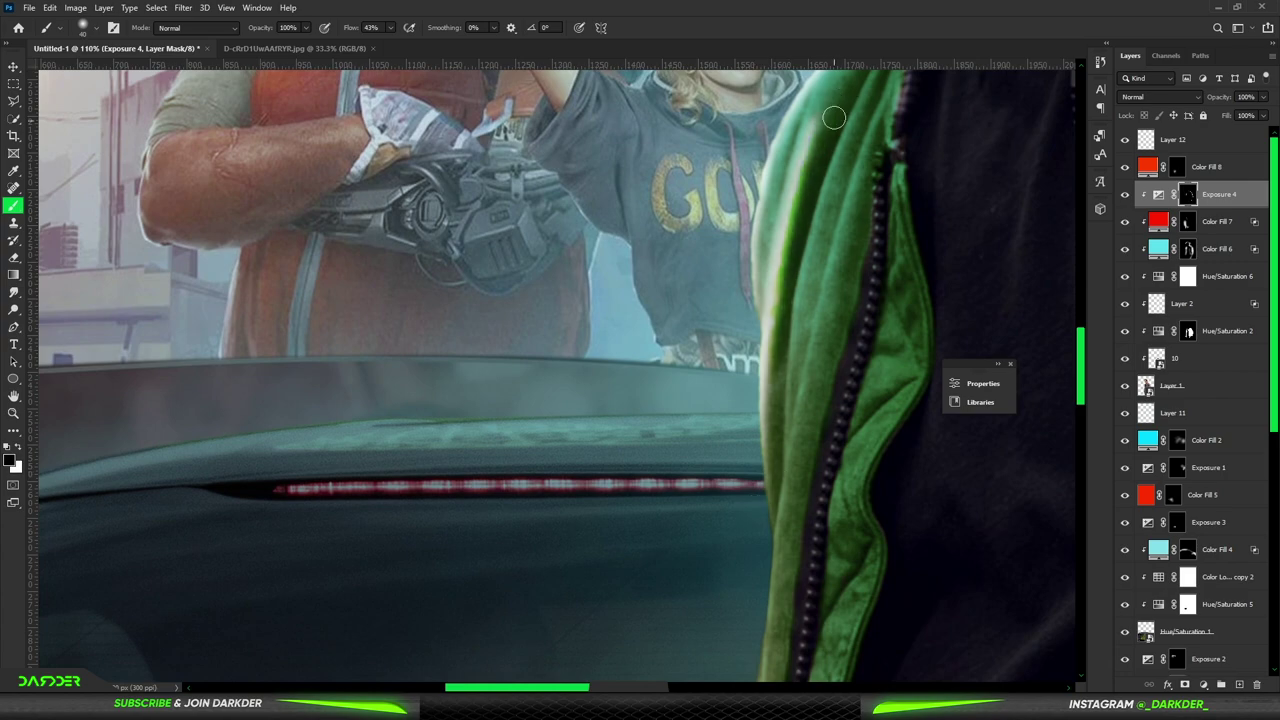
left_click_drag(785, 495, 809, 387)
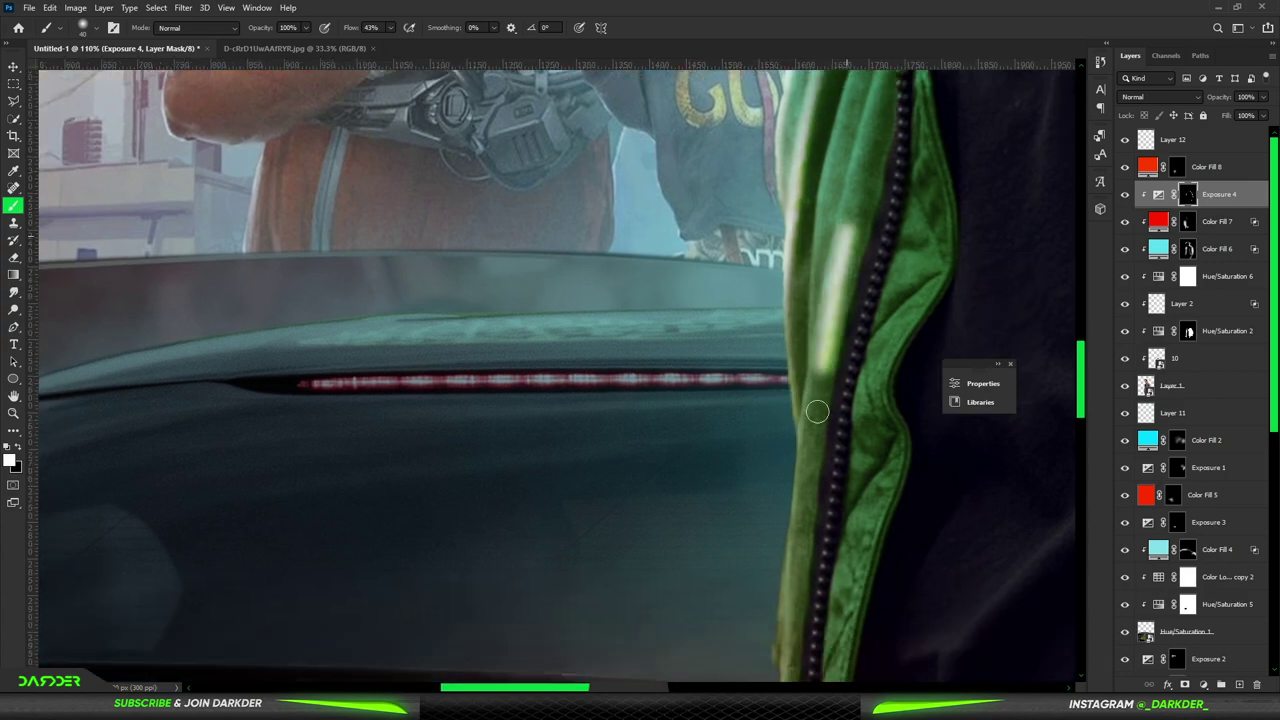
Step: Paint purple rim light across the dark jacket near the zipper
scroll(841, 510, "down", 3)
scroll(790, 650, "down", 3)
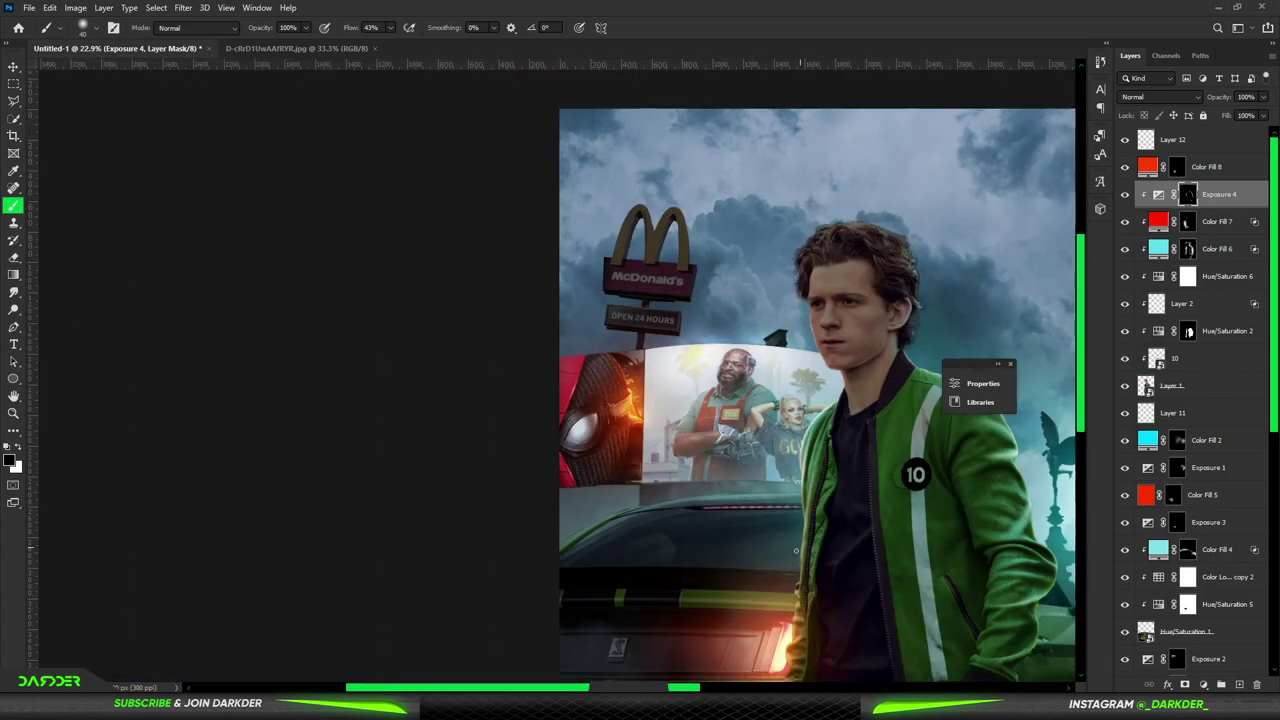
scroll(600, 350, "up", 4)
scroll(524, 228, "up", 3)
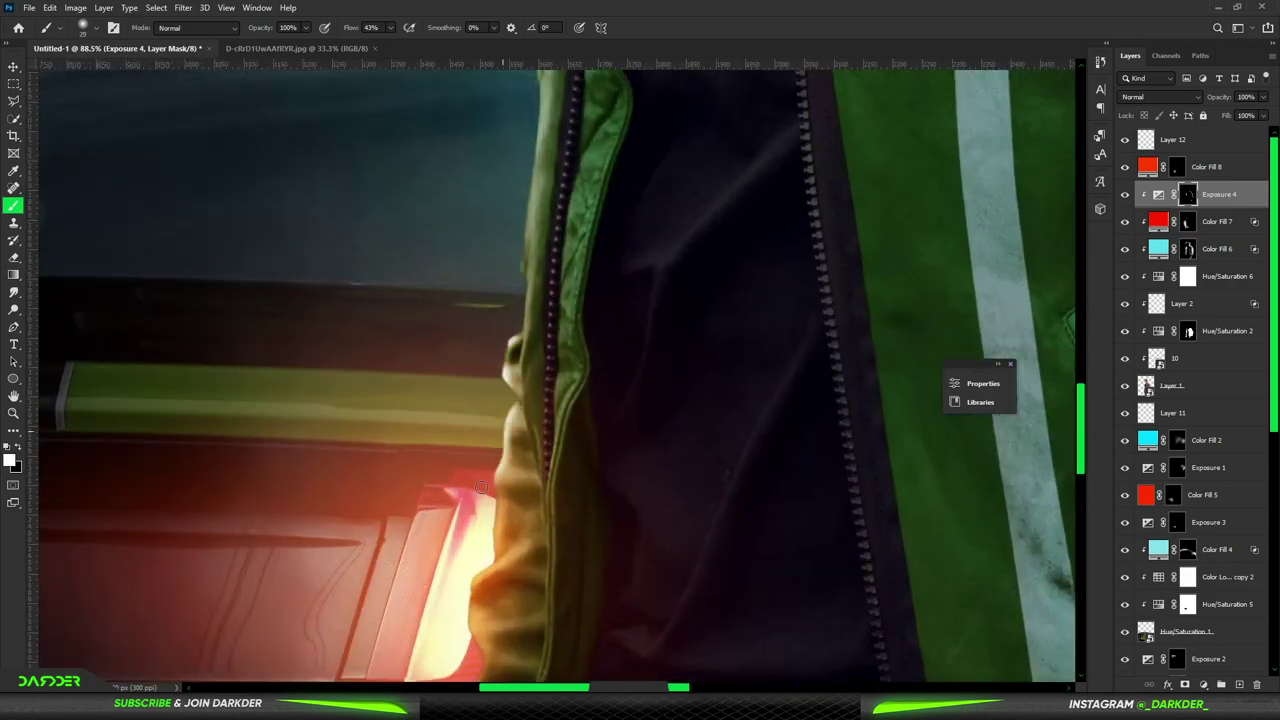
left_click_drag(481, 487, 572, 302)
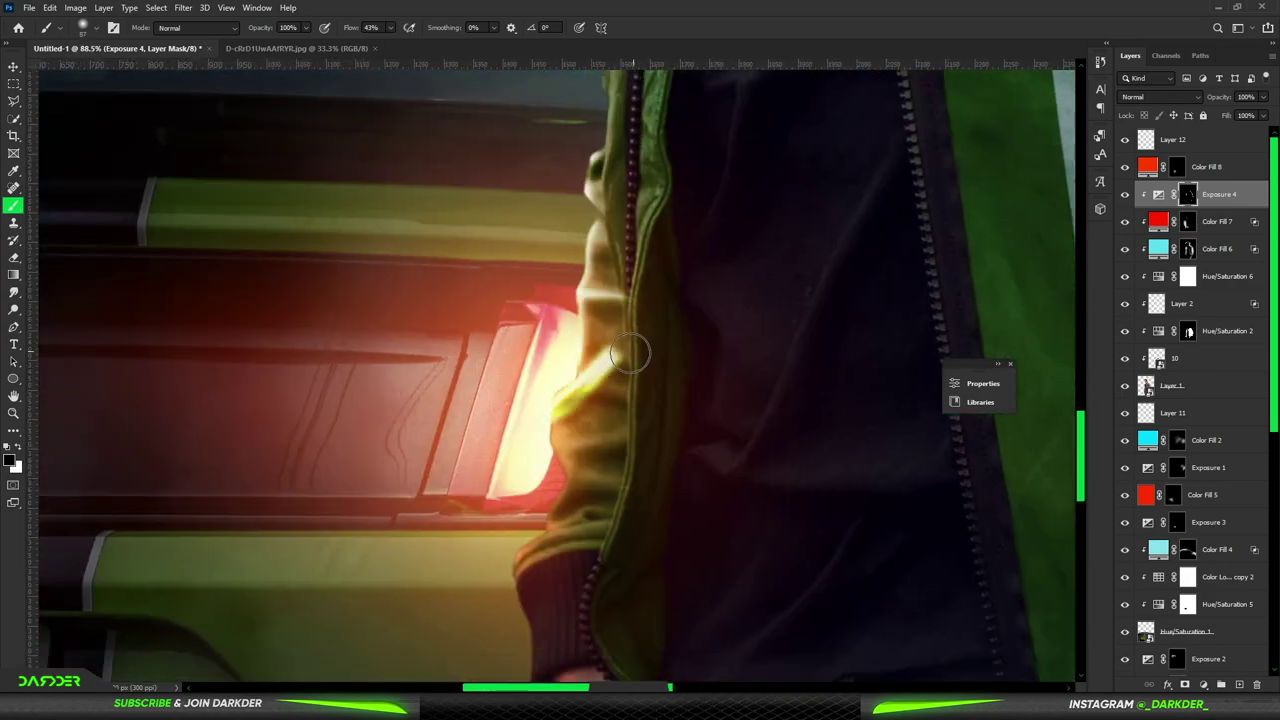
scroll(540, 457, "down", 5)
scroll(734, 308, "up", 4)
left_click_drag(675, 425, 780, 258)
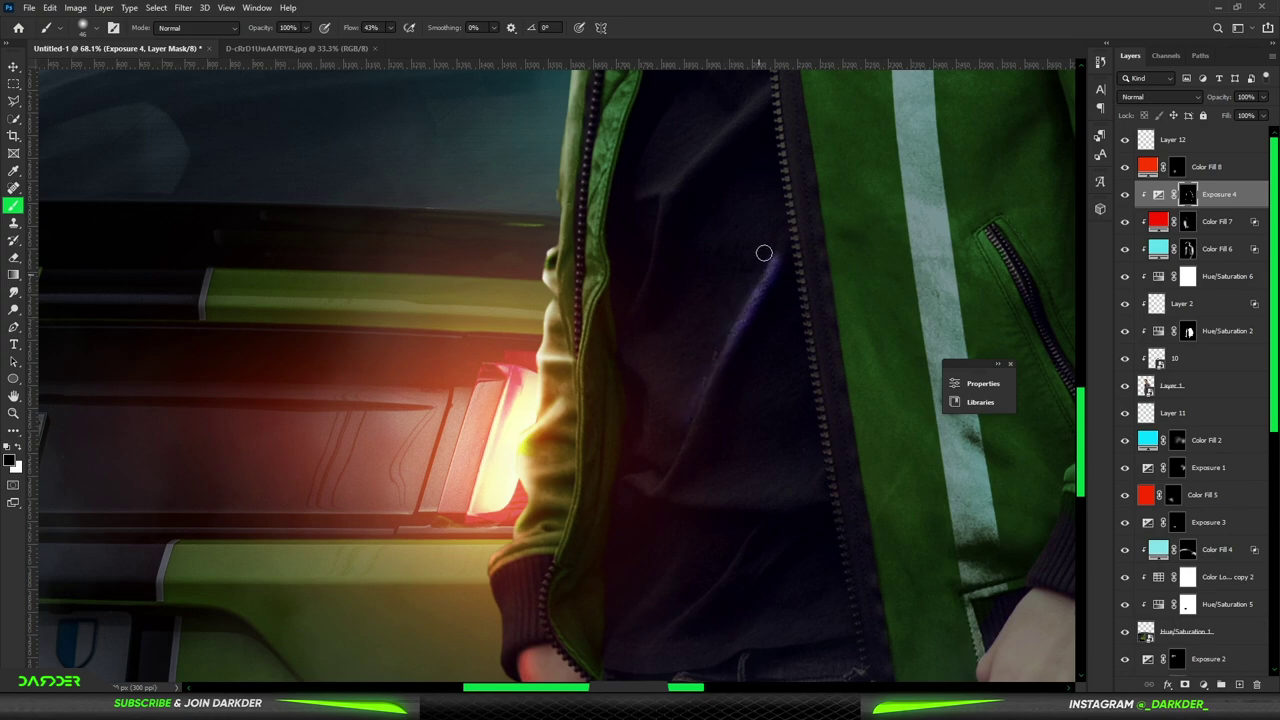
scroll(739, 287, "up", 2)
left_click_drag(743, 189, 634, 343)
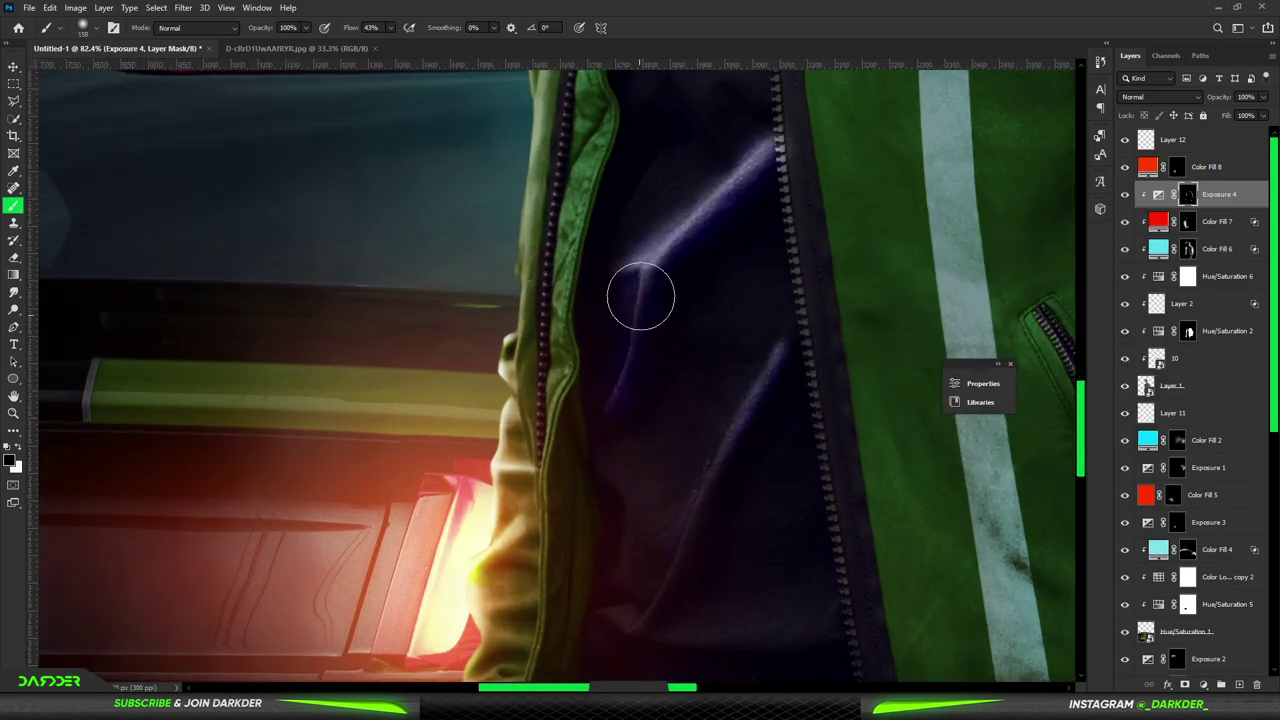
key("ctrl+z")
Step: Paint purple rim light down the jeans edge, then add a new Exposure adjustment layer
scroll(671, 286, "down", 5)
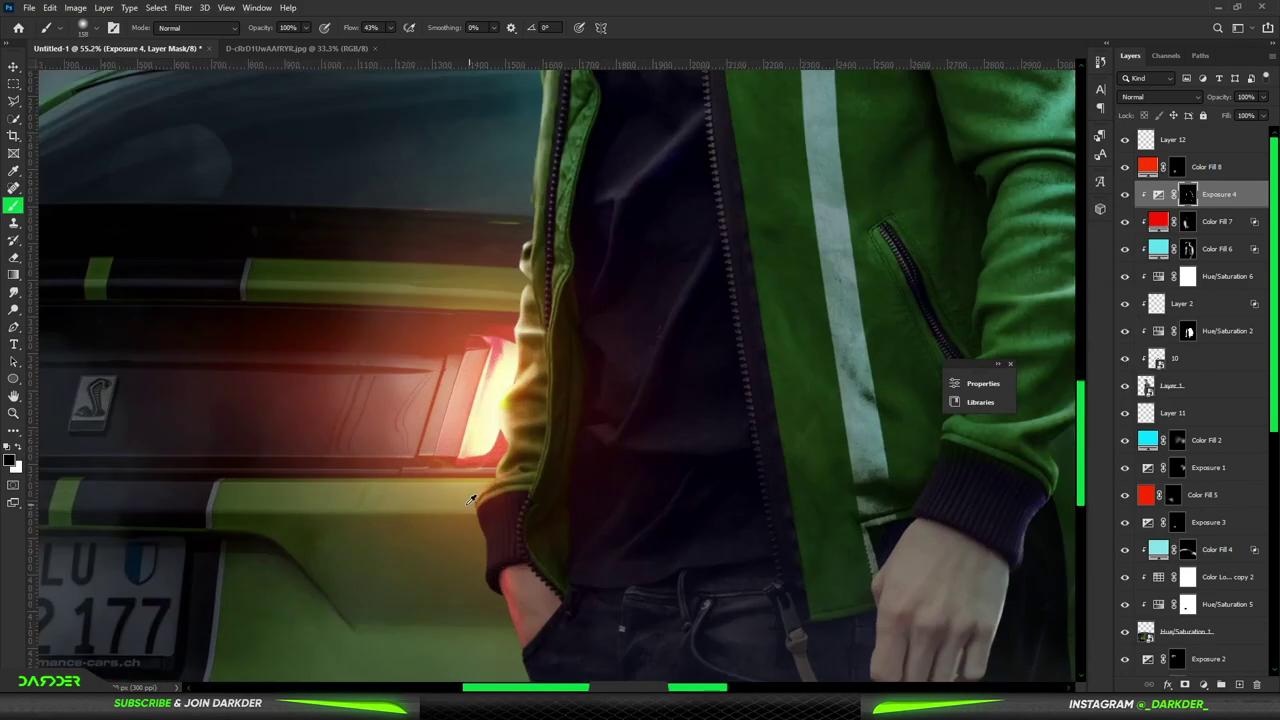
scroll(478, 402, "up", 5)
scroll(513, 382, "down", 5)
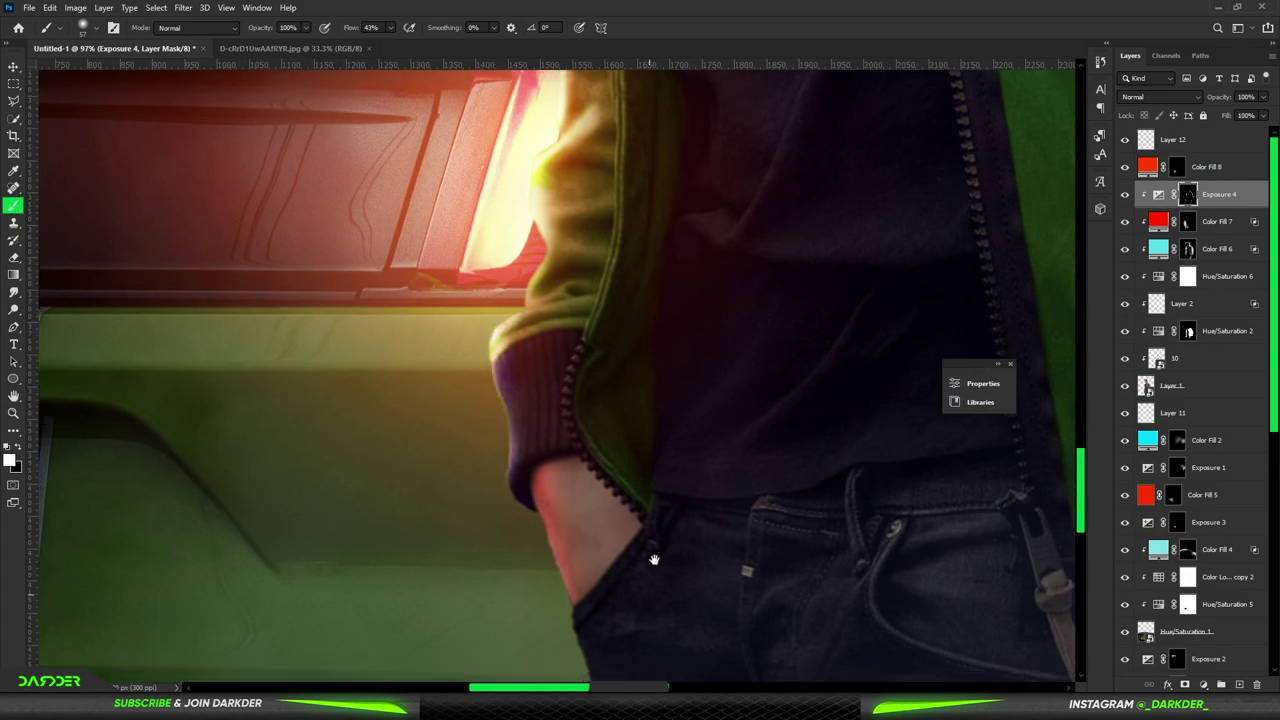
scroll(654, 560, "up", 5)
left_click_drag(780, 540, 760, 342)
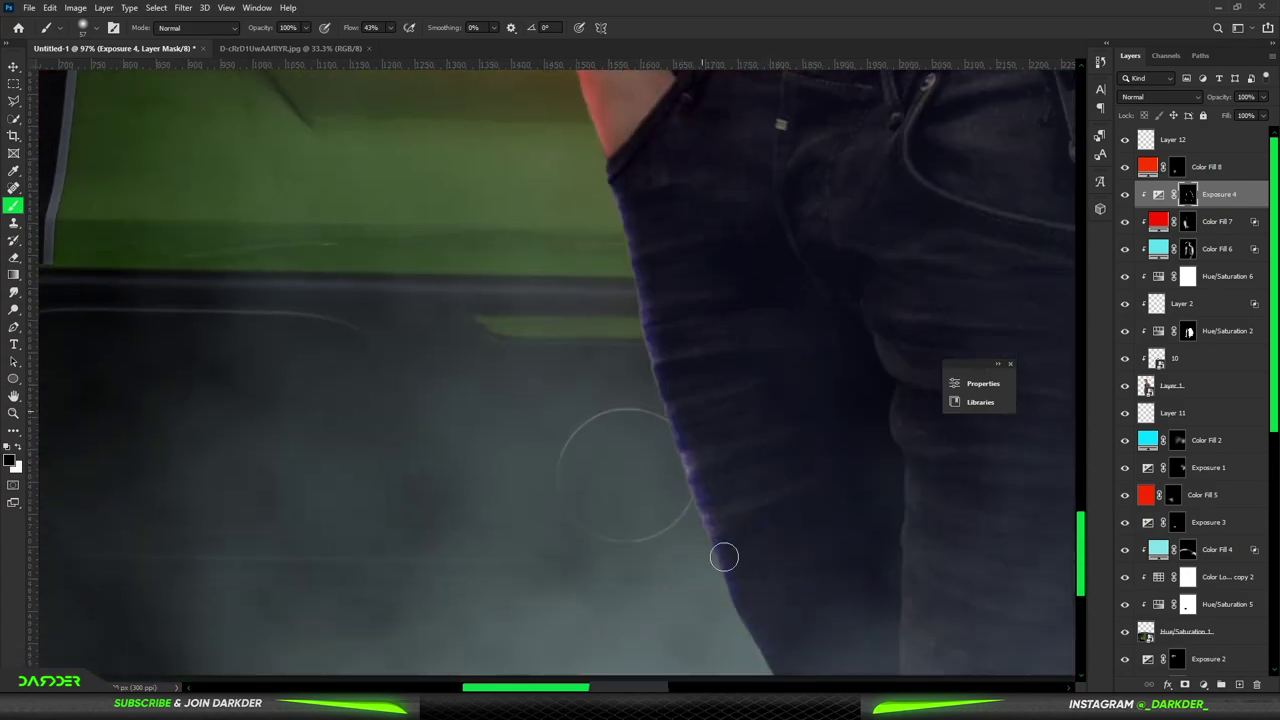
scroll(724, 556, "down", 5)
scroll(620, 395, "up", 5)
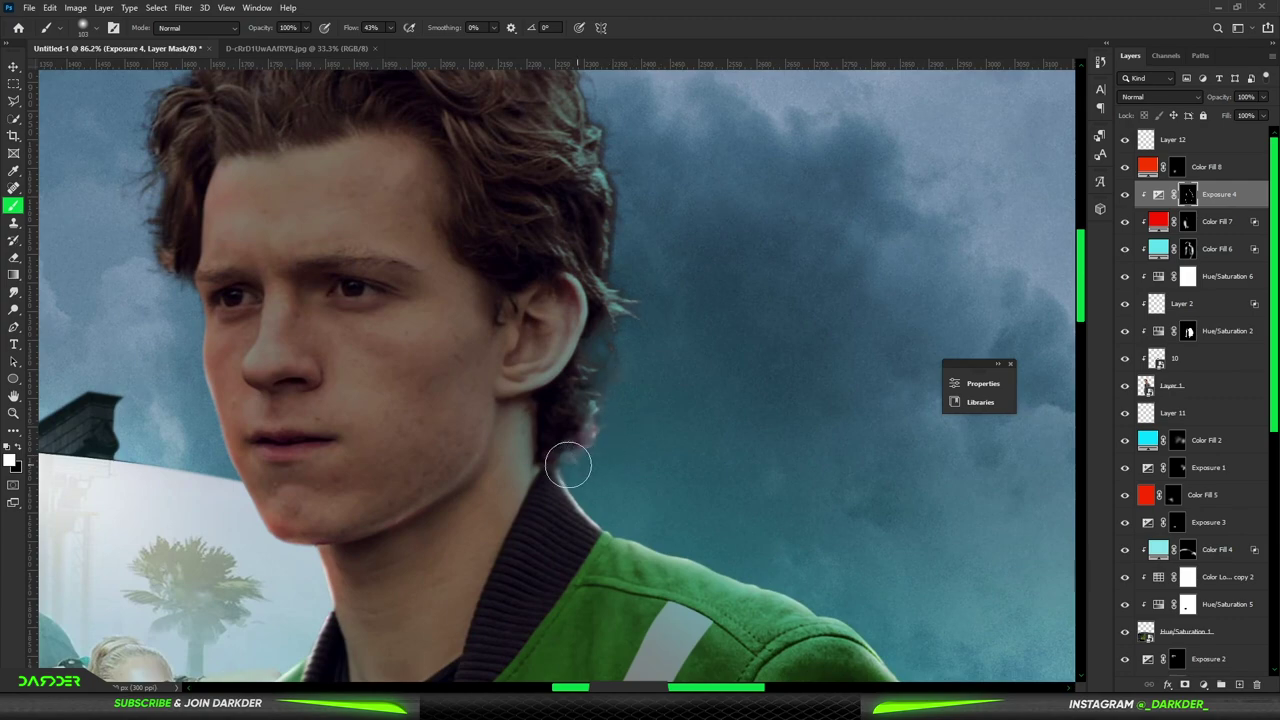
scroll(630, 307, "down", 5)
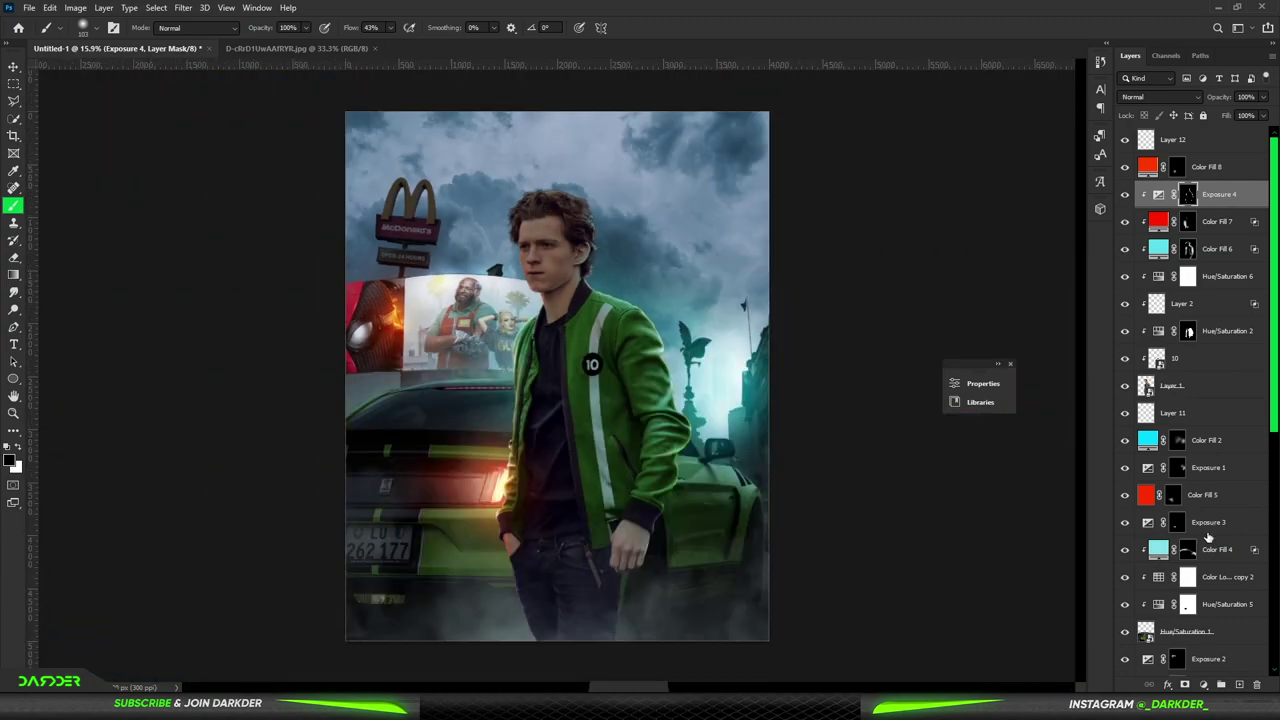
left_click(1203, 684)
left_click(1200, 527)
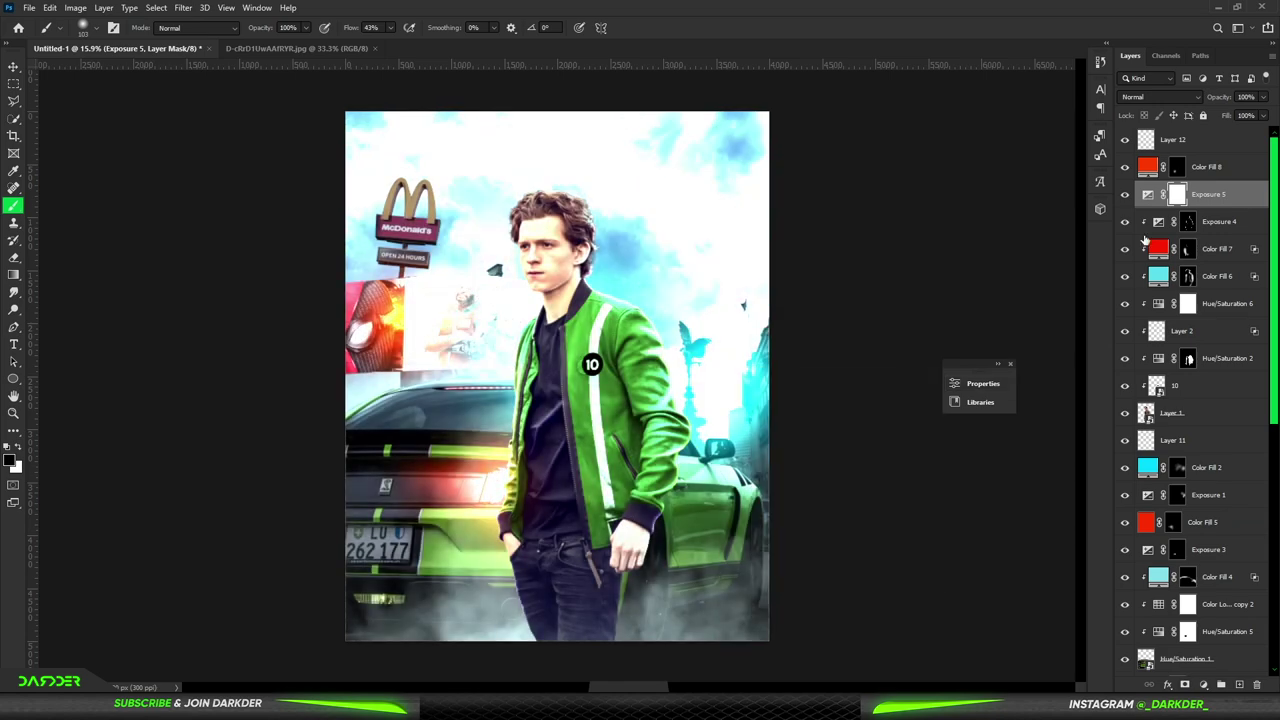
Step: Restrict Exposure 5 to lighter underlying tones with a split Blend If slider
double_click(1240, 194)
left_click_drag(915, 576, 1032, 577)
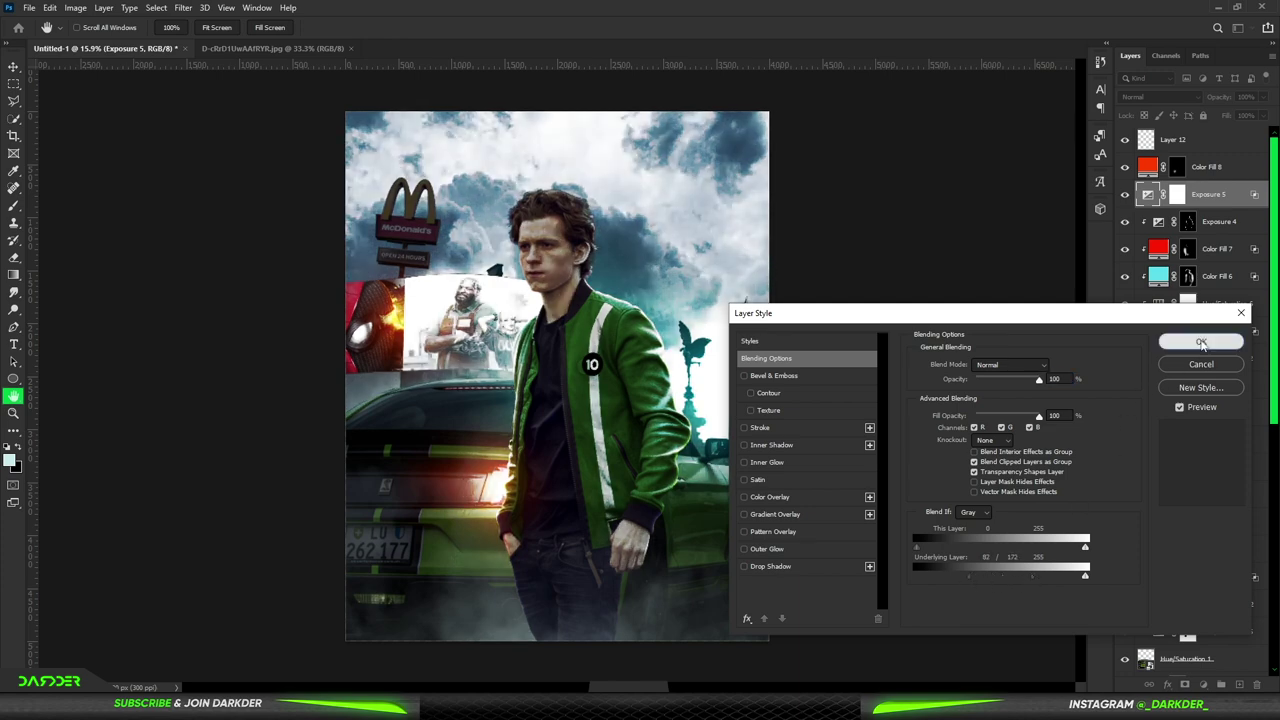
left_click(1201, 342)
Step: Invert the Exposure 5 mask and paint brightening back onto the face, cheek and billboard
left_click(1177, 194)
key("b")
key("ctrl+i")
scroll(700, 160, "up", 5)
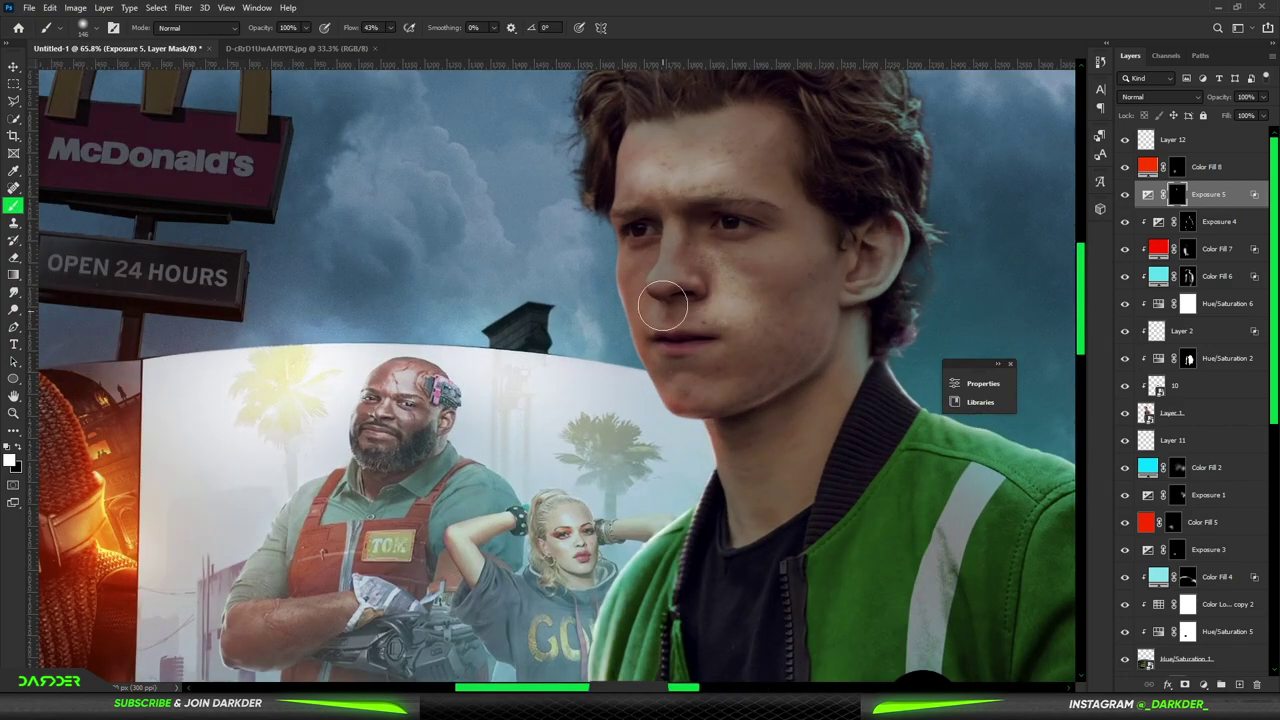
mouse_move(663, 306)
left_mouse_down()
mouse_move(766, 434)
mouse_move(817, 434)
mouse_move(920, 160)
left_mouse_up()
scroll(788, 361, "up", 2)
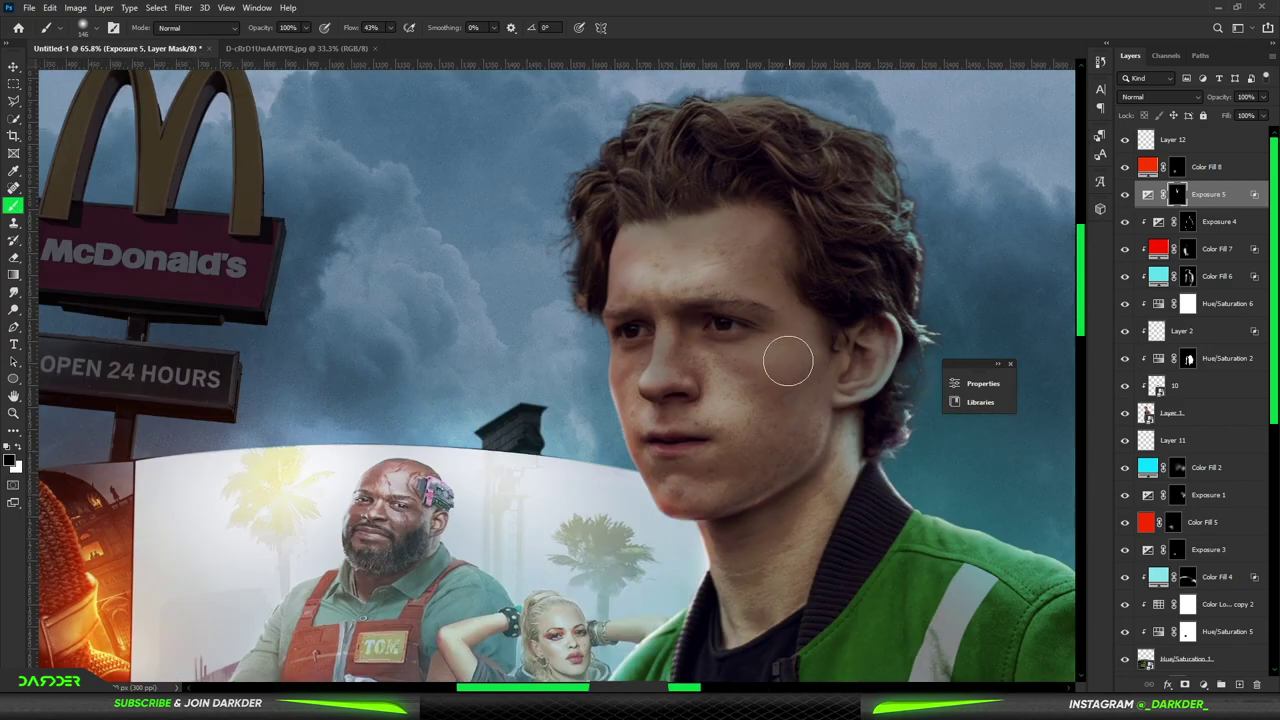
key("x")
left_click_drag(788, 361, 796, 462)
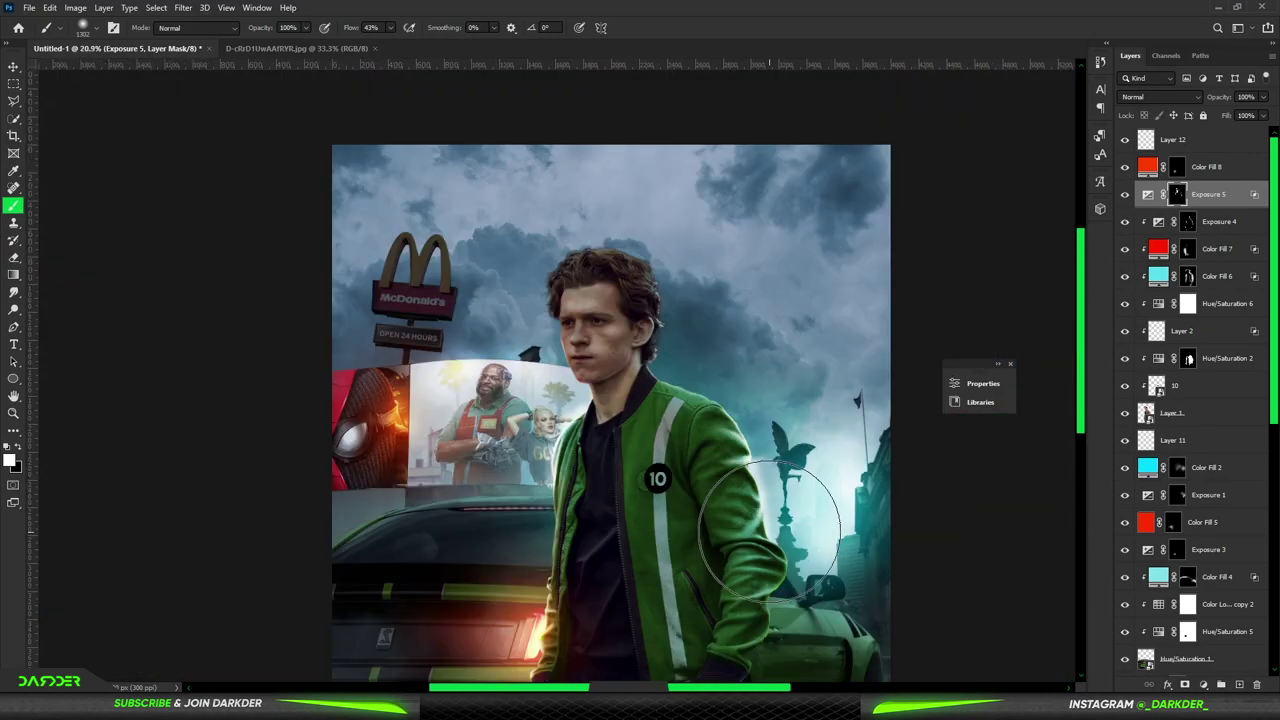
scroll(505, 485, "down", 3)
left_click_drag(519, 383, 431, 397)
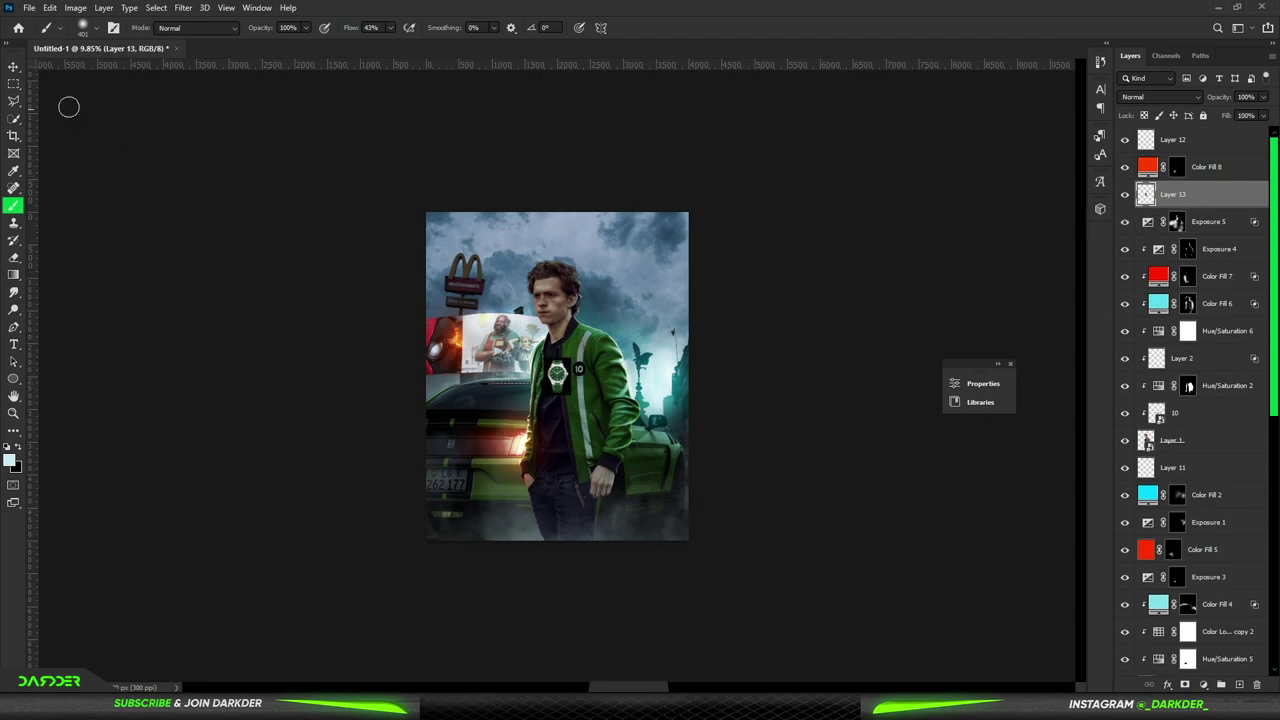
Step: Select the watch image's black background by colour and delete it
key("w")
scroll(557, 375, "up", 5)
scroll(557, 375, "up", 2)
right_click(13, 118)
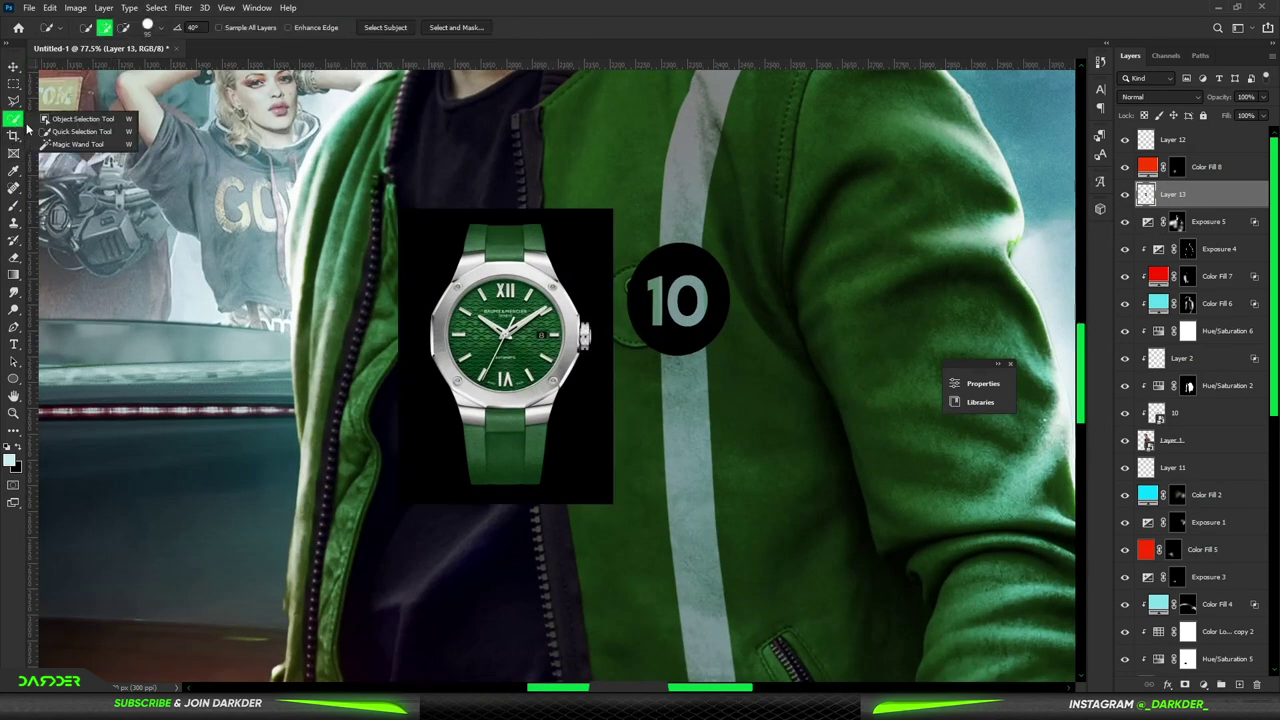
left_click(72, 144)
left_click(424, 246)
key("Delete")
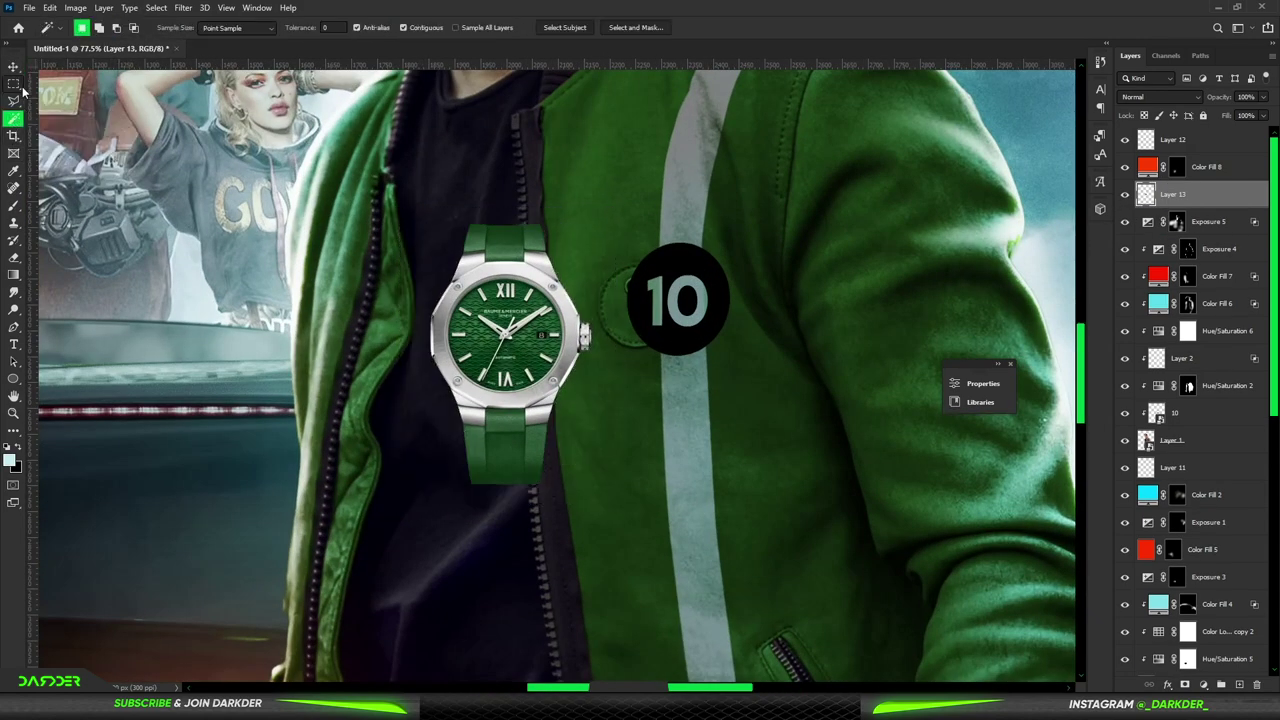
Step: Move the watch onto the wrist and rotate it to the wrist angle
key("v")
scroll(557, 375, "down", 4)
scroll(557, 375, "down", 2)
left_click_drag(580, 357, 660, 530)
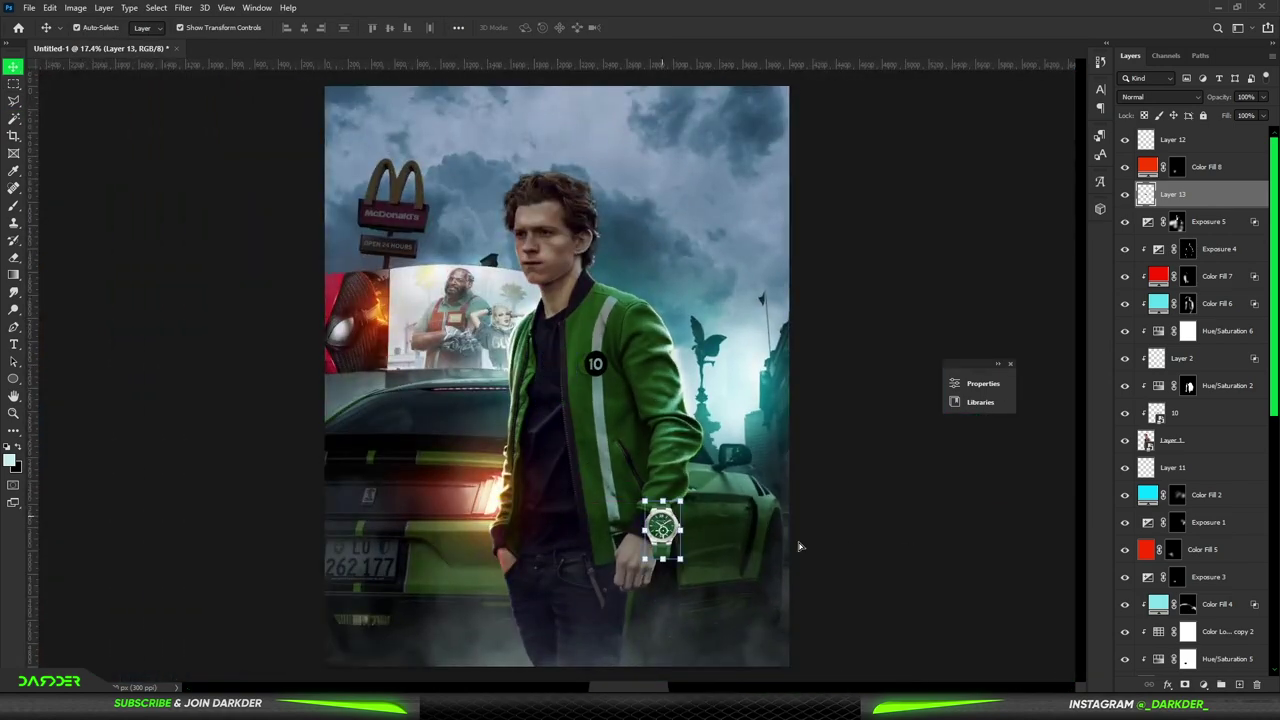
scroll(660, 530, "up", 3)
scroll(580, 400, "up", 1)
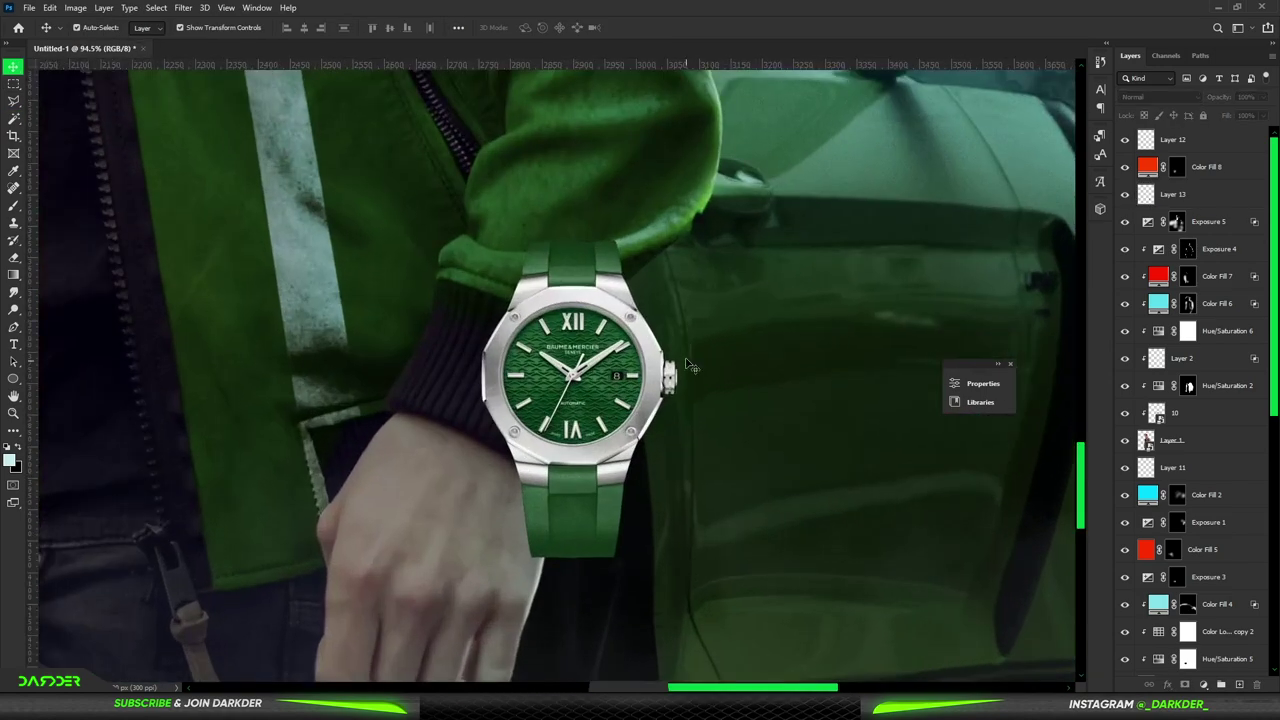
scroll(555, 362, "up", 1)
key("ctrl+t")
left_click_drag(710, 580, 640, 600)
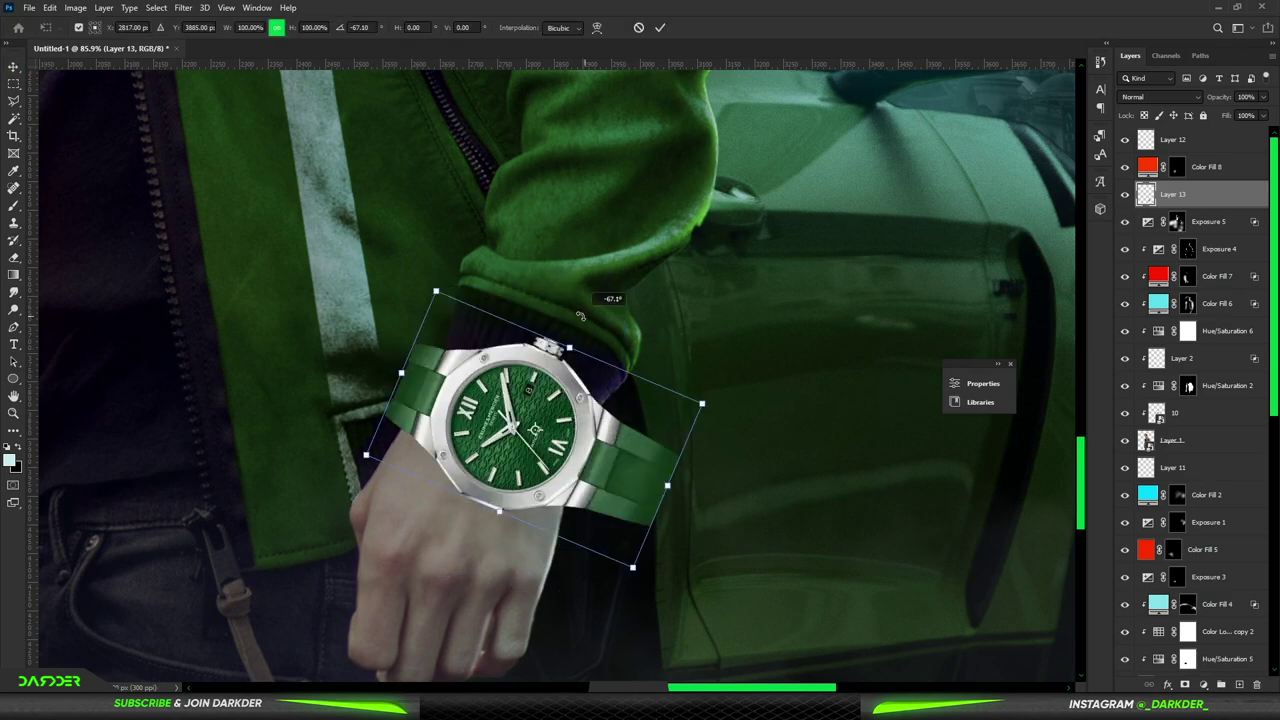
mouse_move(567, 348)
left_mouse_down()
mouse_move(673, 403)
mouse_move(510, 517)
left_mouse_up()
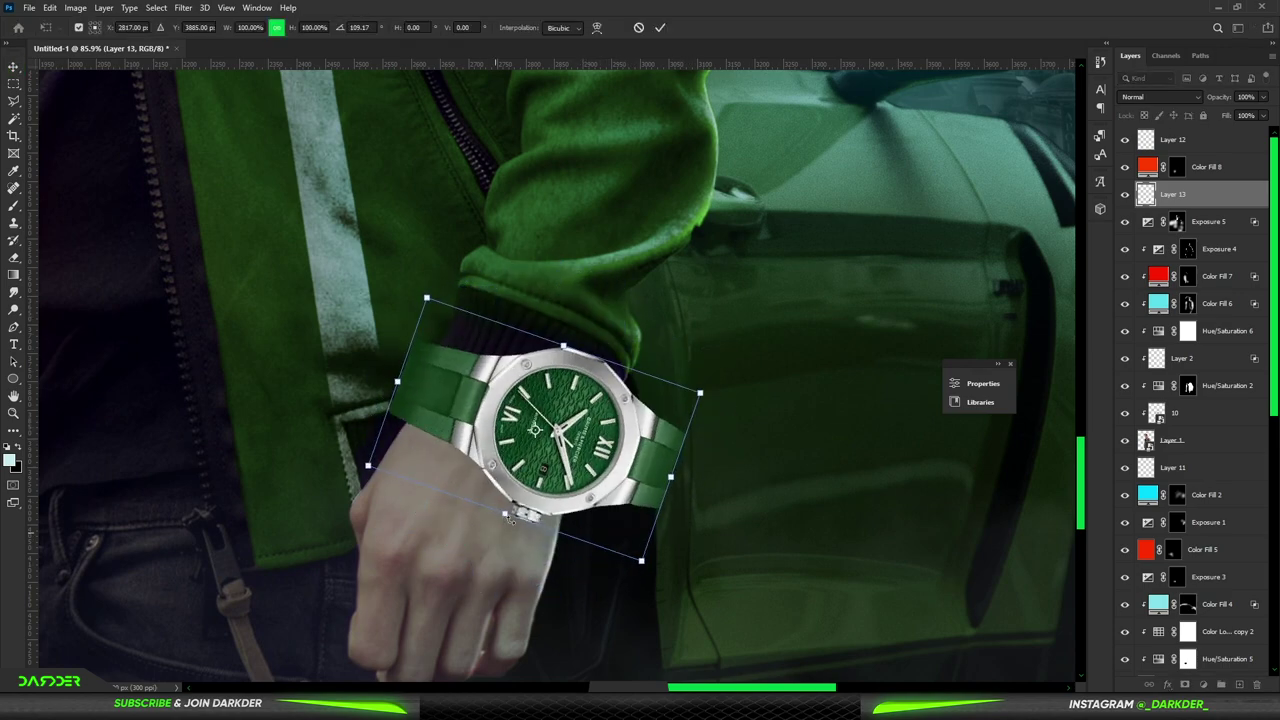
left_click_drag(552, 313, 686, 395)
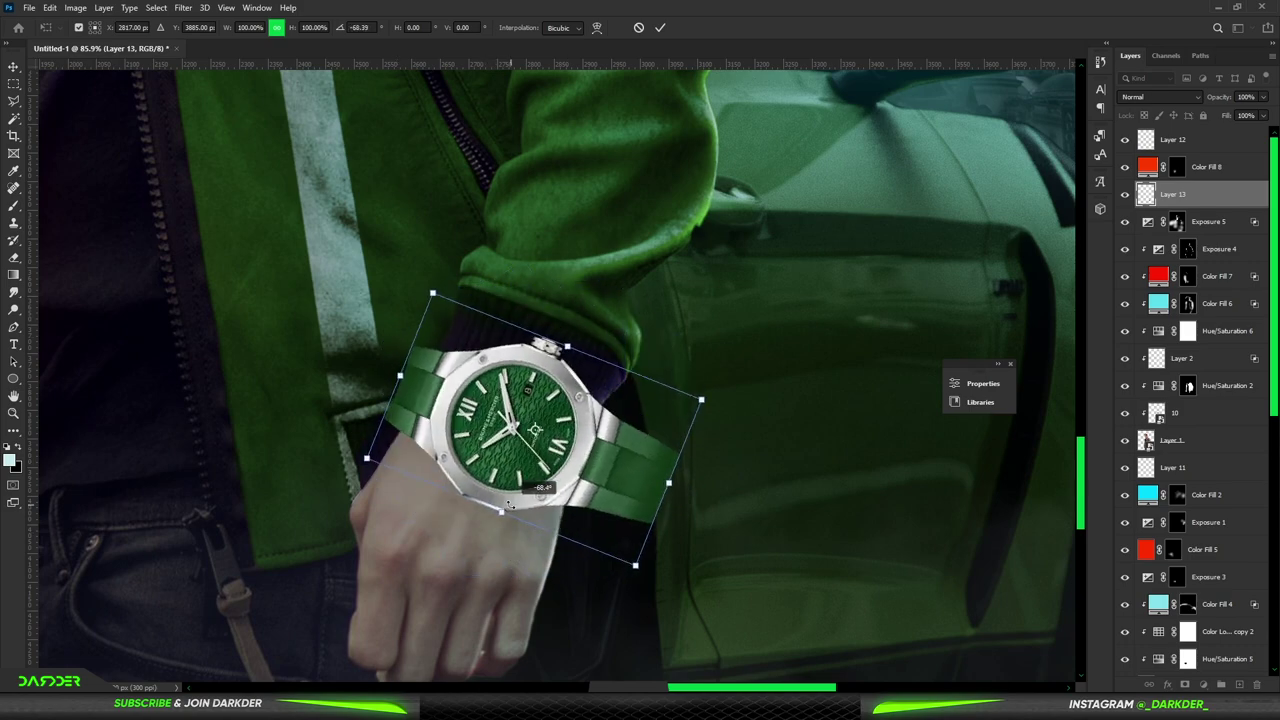
key("Return")
Step: Reposition the watch, lower its opacity to 50% and shrink it to about 91%
scroll(686, 395, "up", 3)
key("ctrl+t")
mouse_move(408, 412)
left_mouse_down()
mouse_move(486, 356)
mouse_move(468, 353)
mouse_move(460, 339)
mouse_move(472, 333)
left_mouse_up()
key("Return")
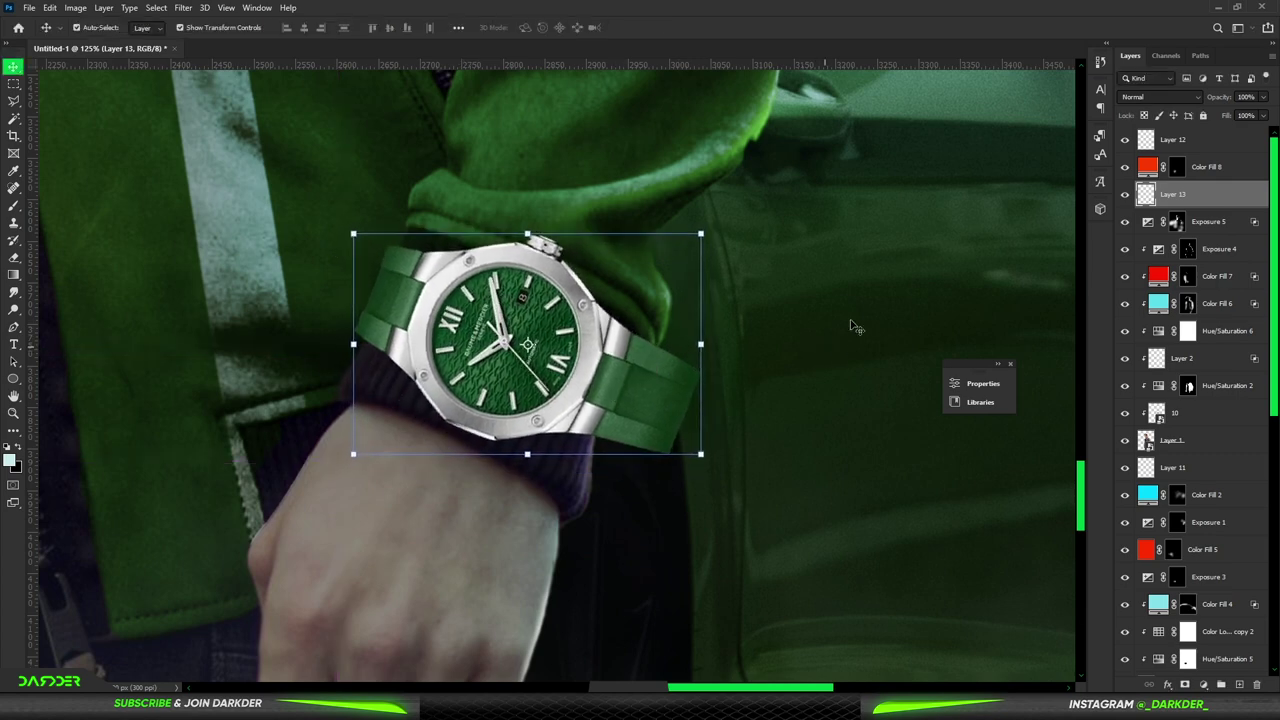
left_click_drag(1222, 103, 1188, 103)
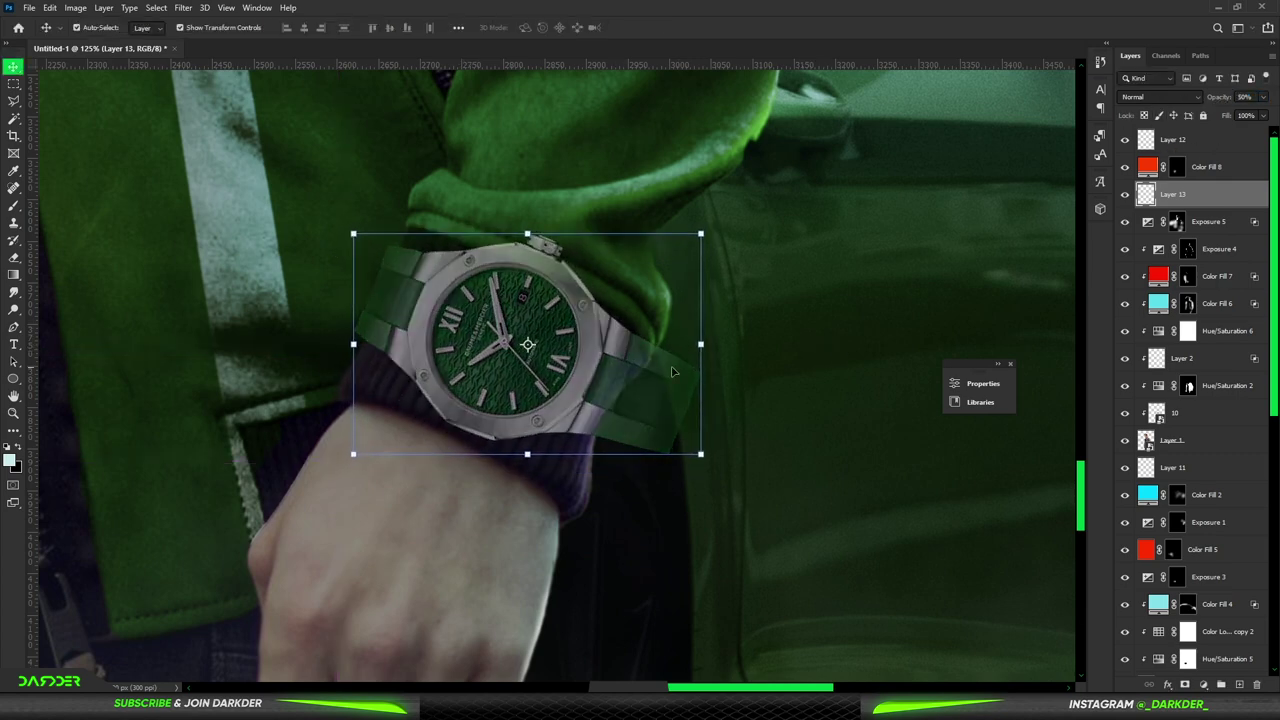
left_click_drag(700, 344, 672, 345)
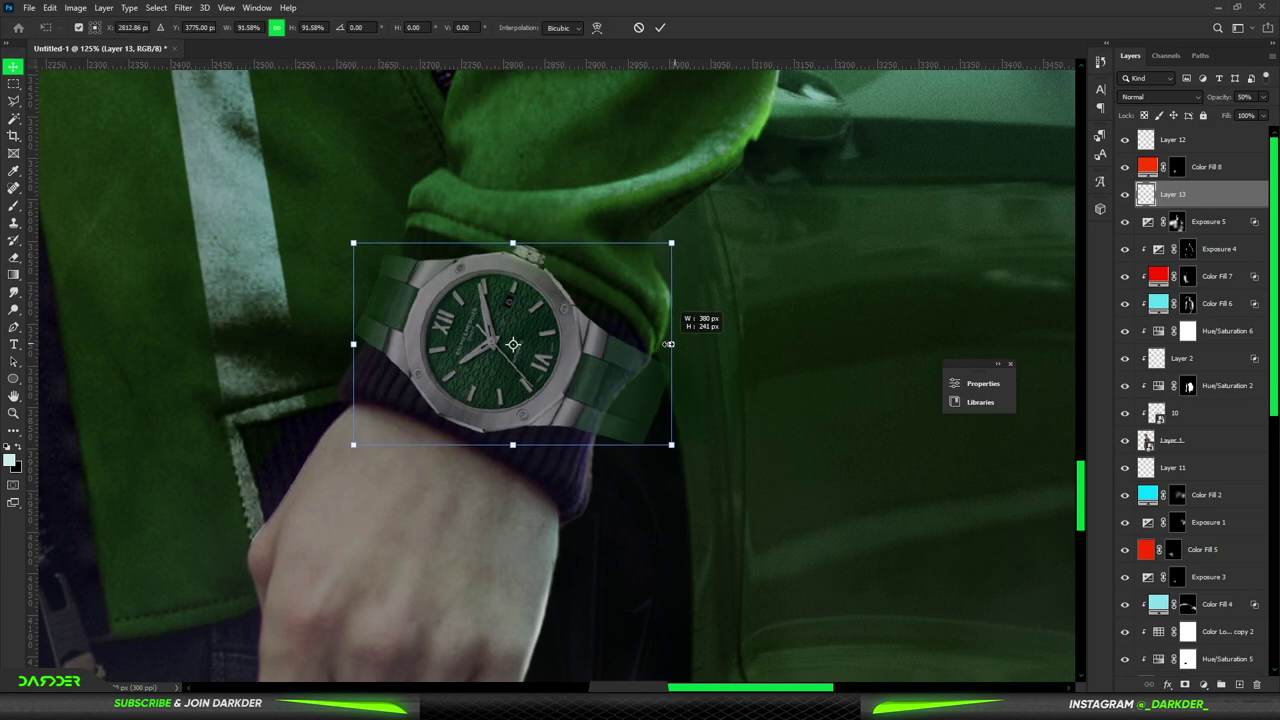
Step: Erase the watch strap where it overlaps the sleeve with a hard round eraser
left_click(14, 258)
scroll(657, 457, "up", 3)
scroll(657, 414, "up", 2)
right_click(657, 388)
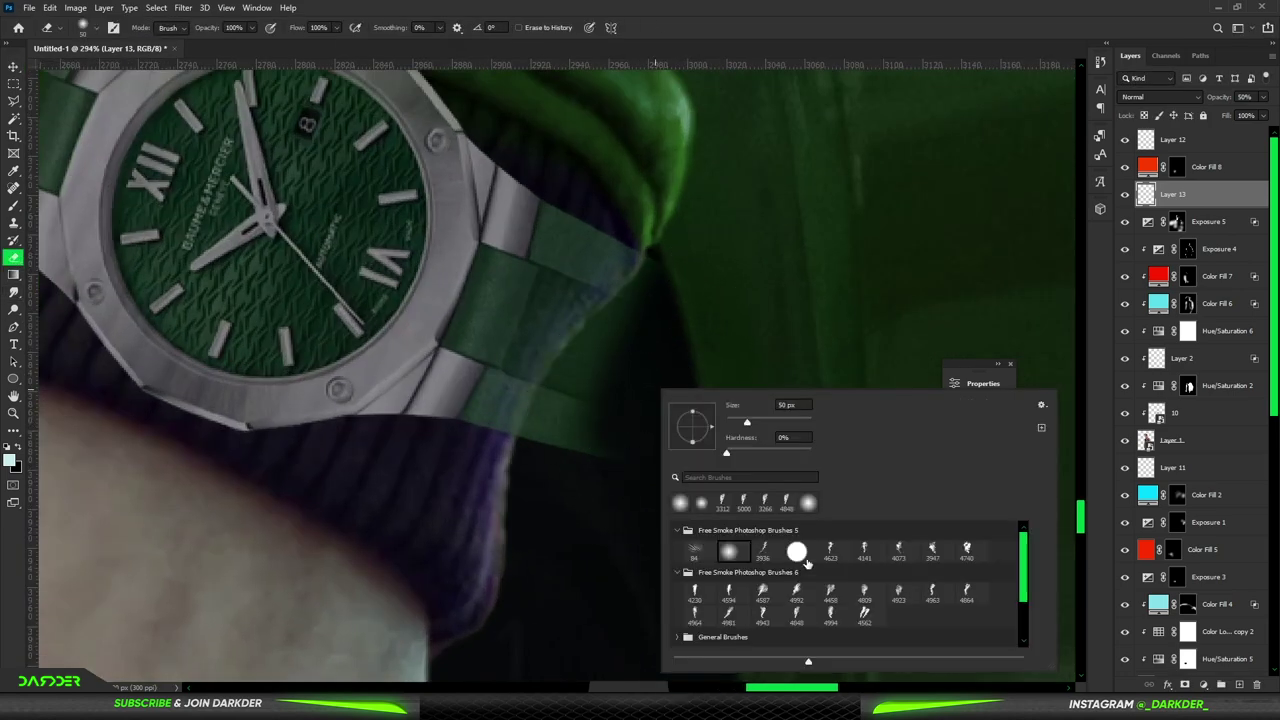
double_click(800, 555)
left_click_drag(673, 310, 574, 429)
scroll(400, 251, "up", 5)
scroll(400, 251, "left", 10)
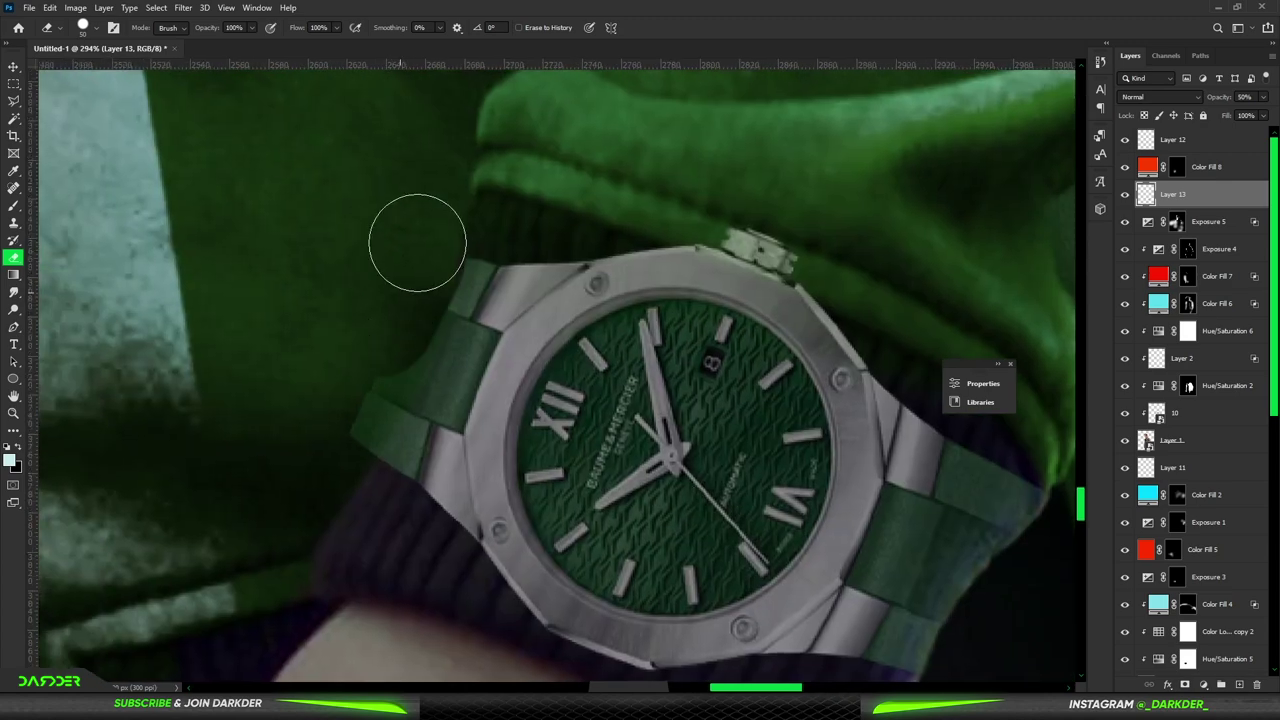
left_click_drag(417, 243, 348, 409)
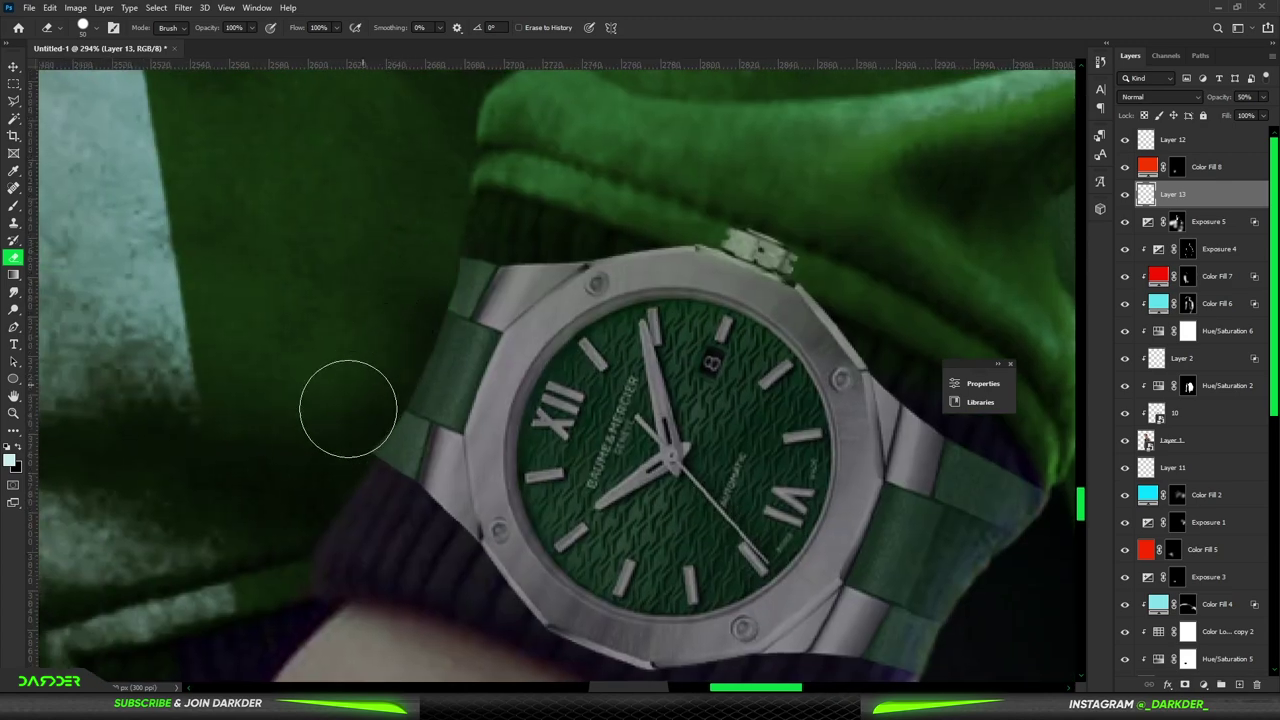
Step: Paint the dial face black inside the circle with a smaller brush
scroll(540, 288, "down", 5)
scroll(540, 288, "down", 3)
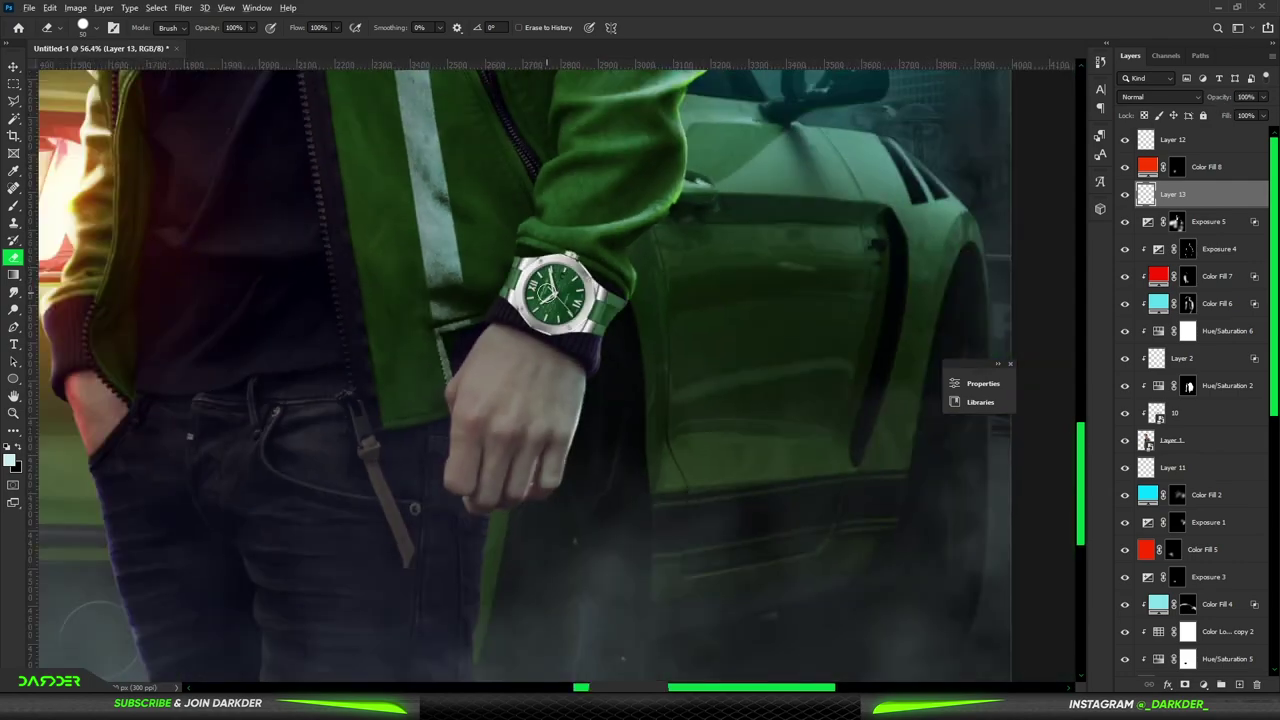
scroll(547, 293, "down", 3)
scroll(540, 300, "down", 2)
scroll(540, 300, "up", 3)
scroll(500, 360, "up", 3)
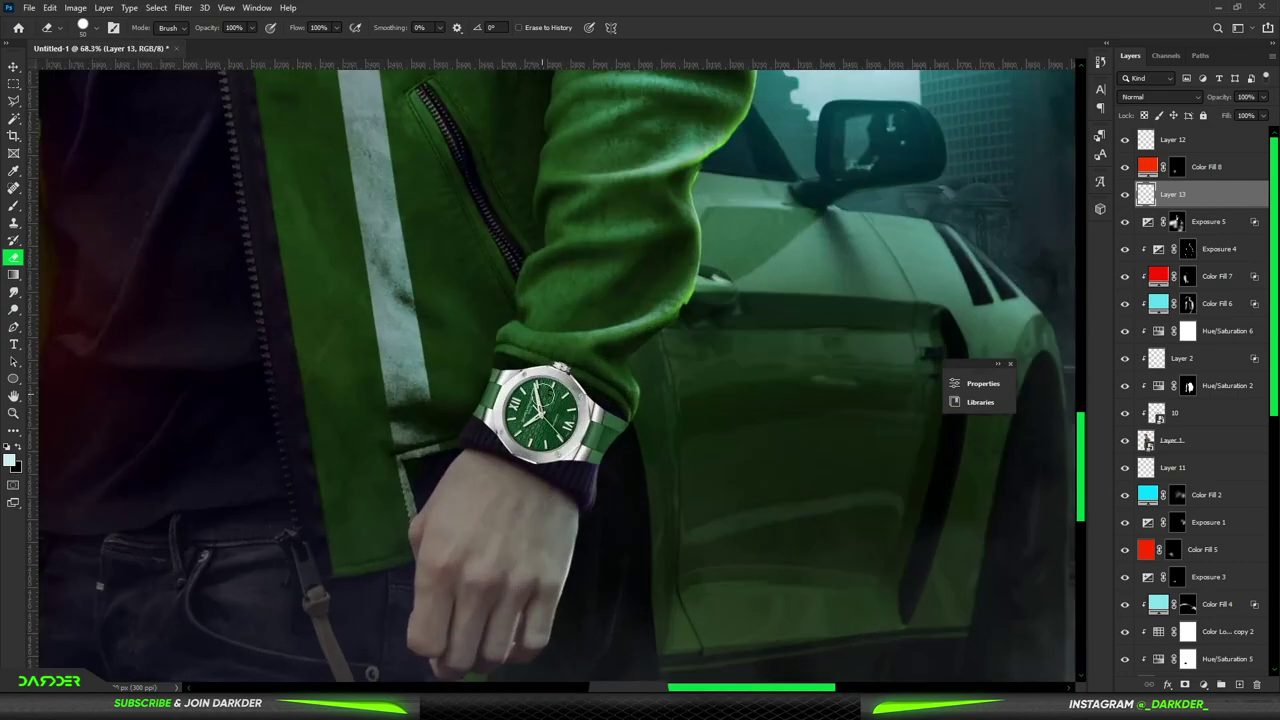
key("v")
key("b")
right_click(528, 363)
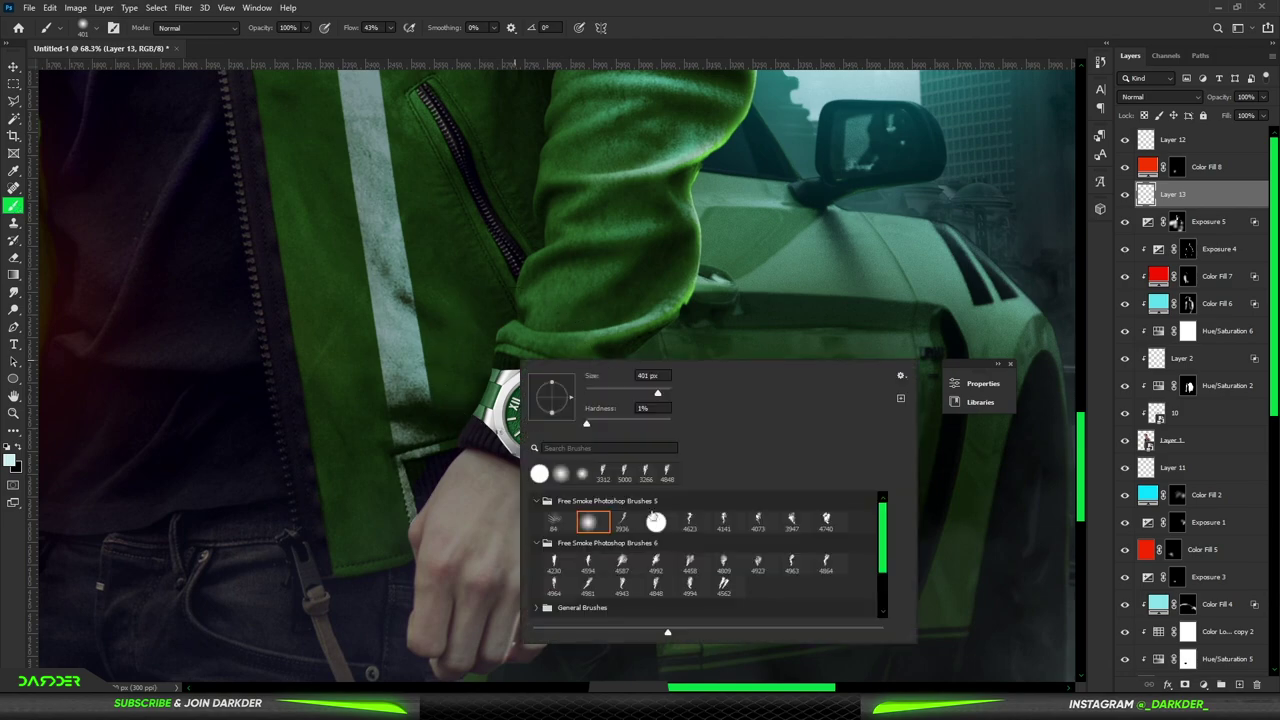
left_click_drag(425, 411, 381, 423)
scroll(548, 410, "up", 3)
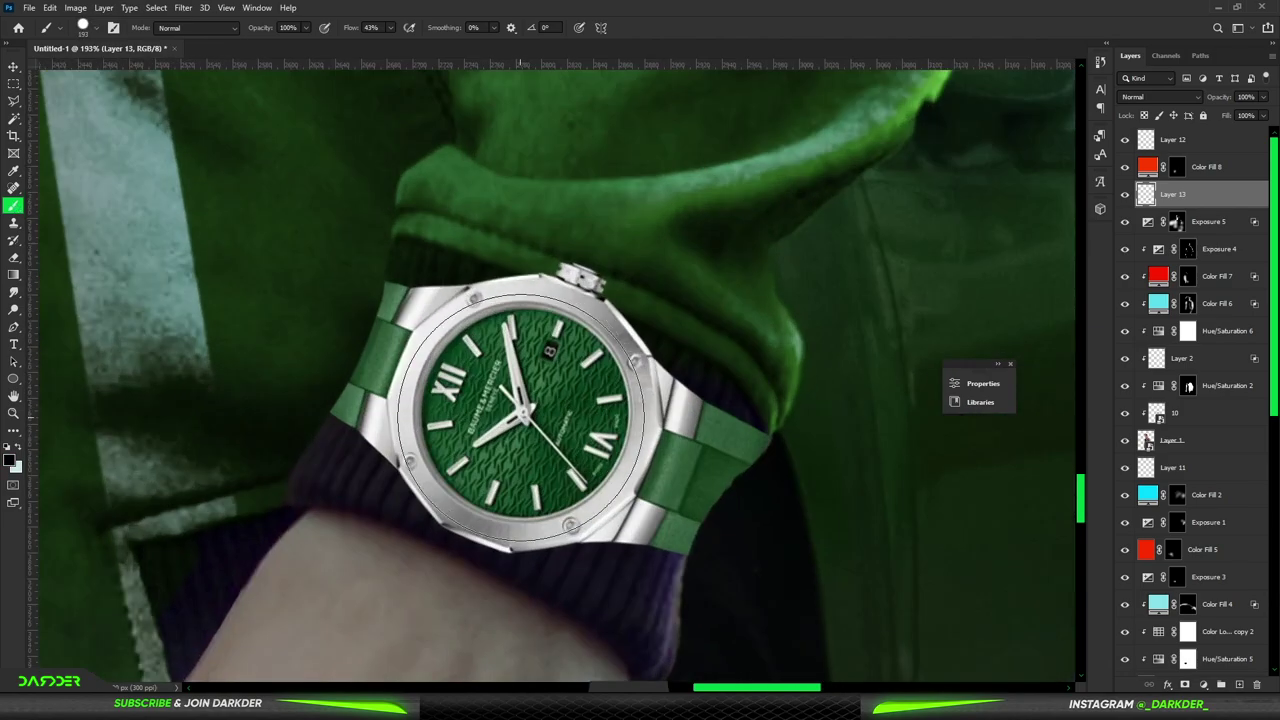
left_click_drag(480, 360, 570, 460)
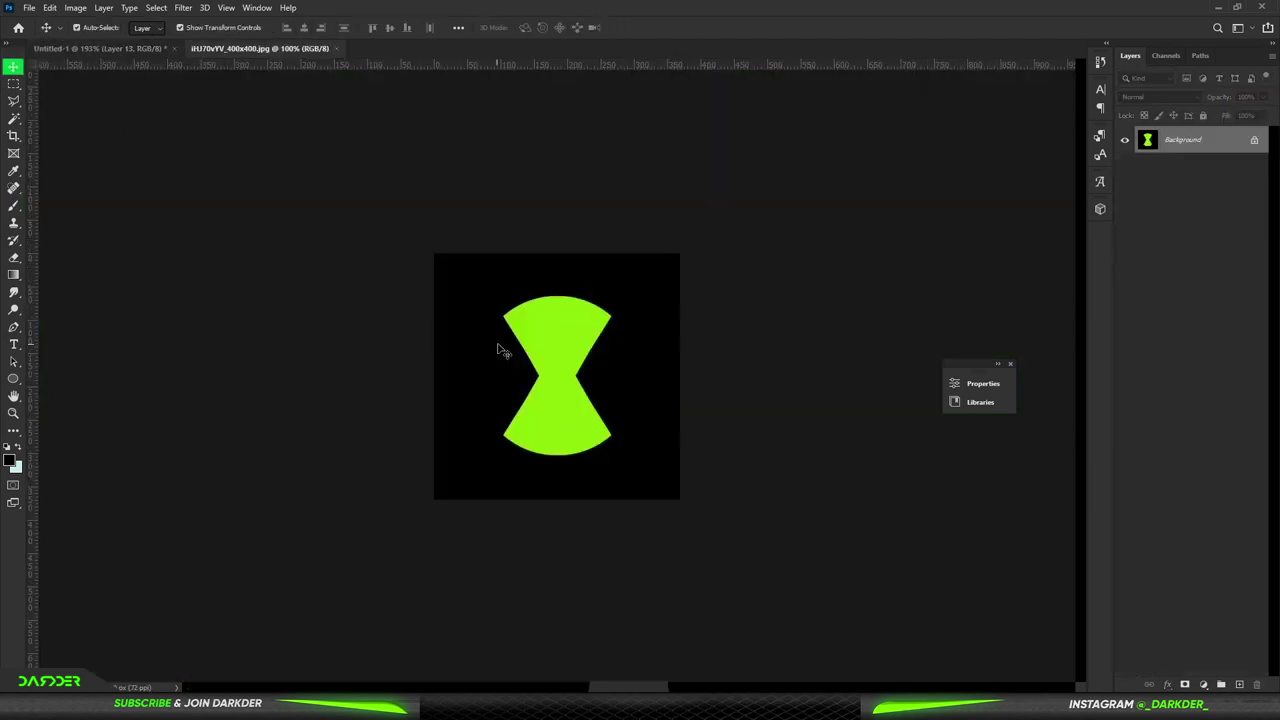
Step: Place the hourglass over the dial in Screen mode, rotated to the watch angle
key("ctrl+t")
mouse_move(500, 349)
left_mouse_down()
mouse_move(514, 371)
mouse_move(508, 150)
mouse_move(508, 302)
left_mouse_up()
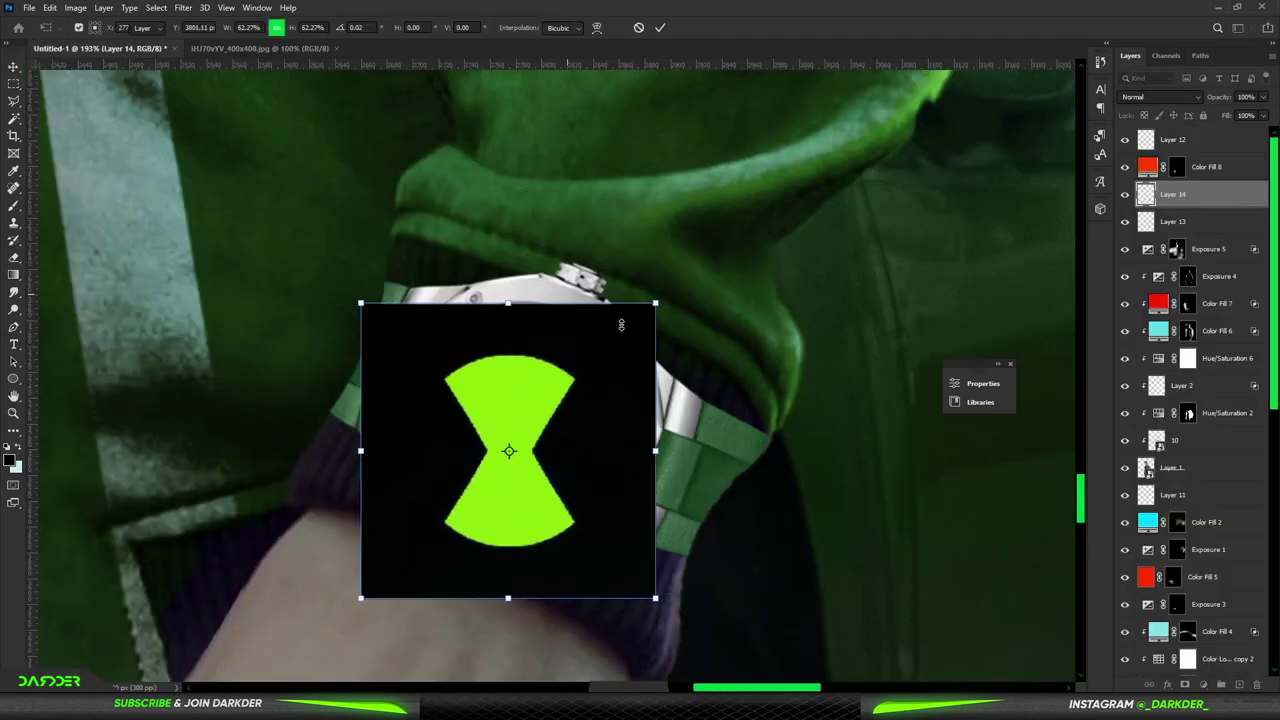
key("Return")
left_click(1160, 97)
left_click(1140, 189)
key("ctrl+t")
left_click_drag(515, 248, 589, 260)
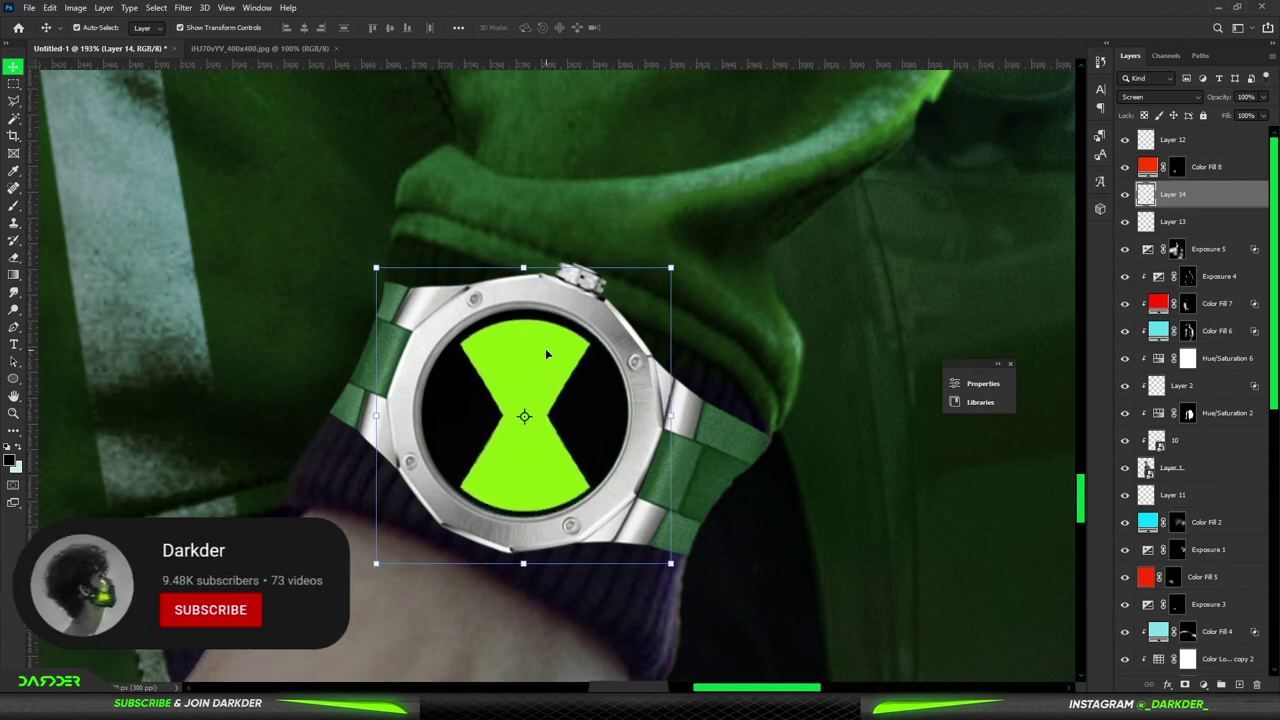
key("Return")
Step: Combine the watch and hourglass into one Smart Object and add a Hue/Saturation layer
key("ctrl+0")
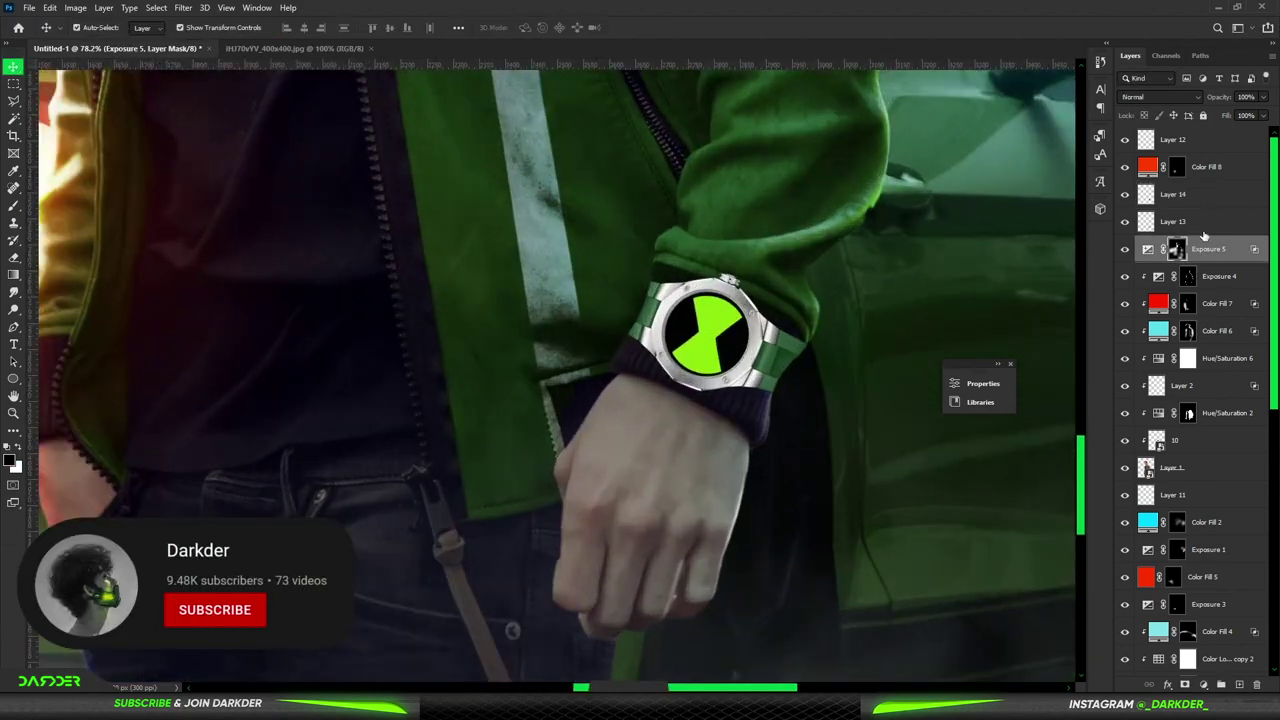
left_click(1205, 221, "shift")
right_click(1216, 204)
left_click(1105, 313)
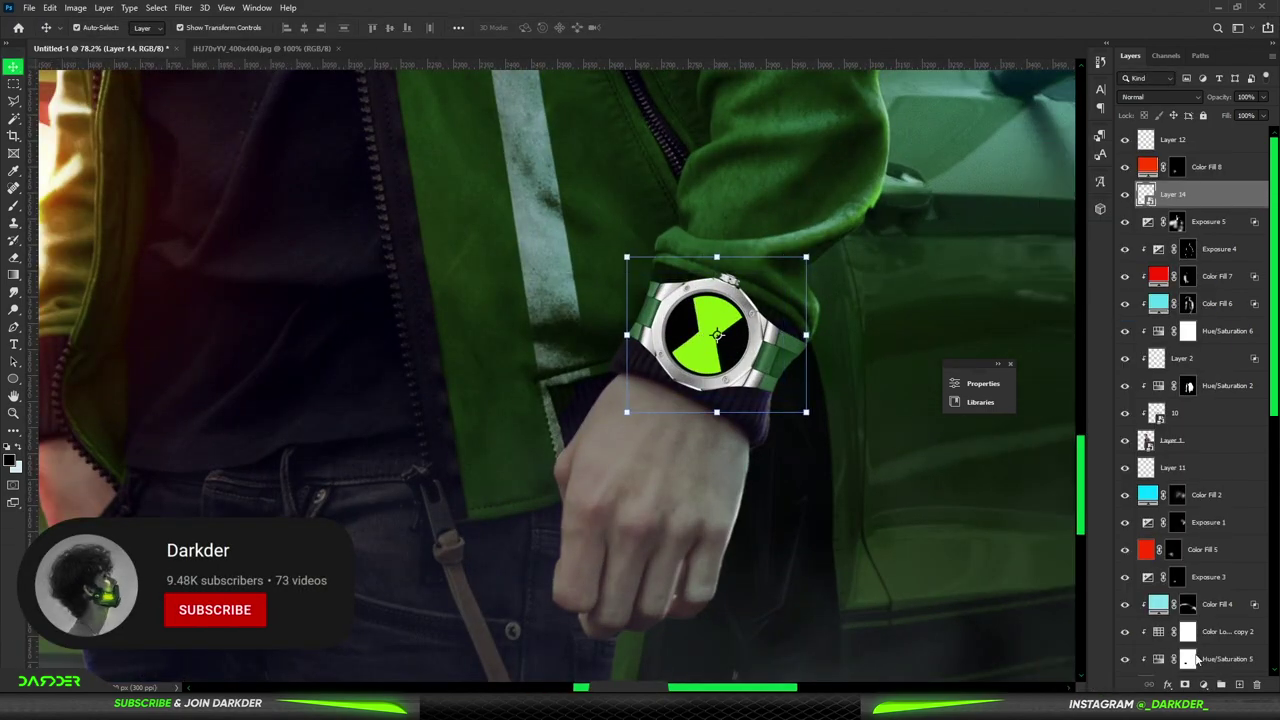
left_click(1203, 684)
left_click(1140, 434)
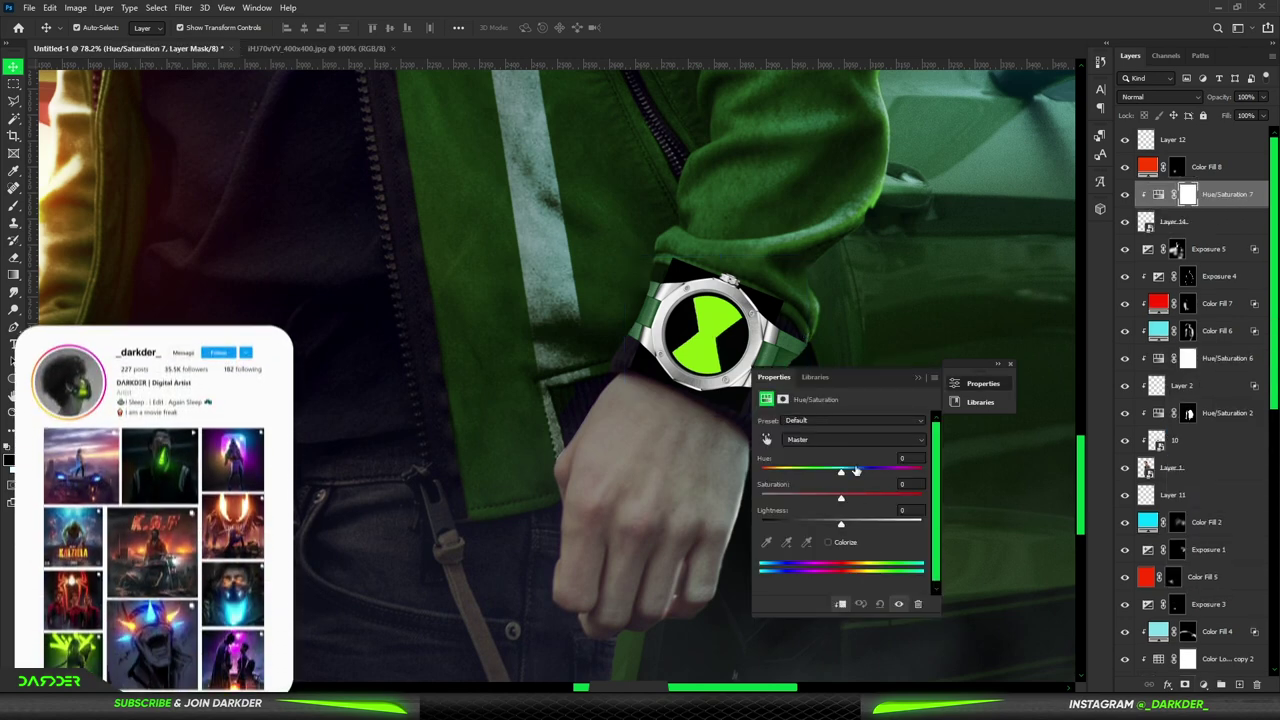
Step: Lower the current adjustment's lightness slightly and zoom in on the watch
mouse_move(840, 523)
left_mouse_down()
mouse_move(793, 532)
mouse_move(822, 527)
mouse_move(803, 527)
left_mouse_up()
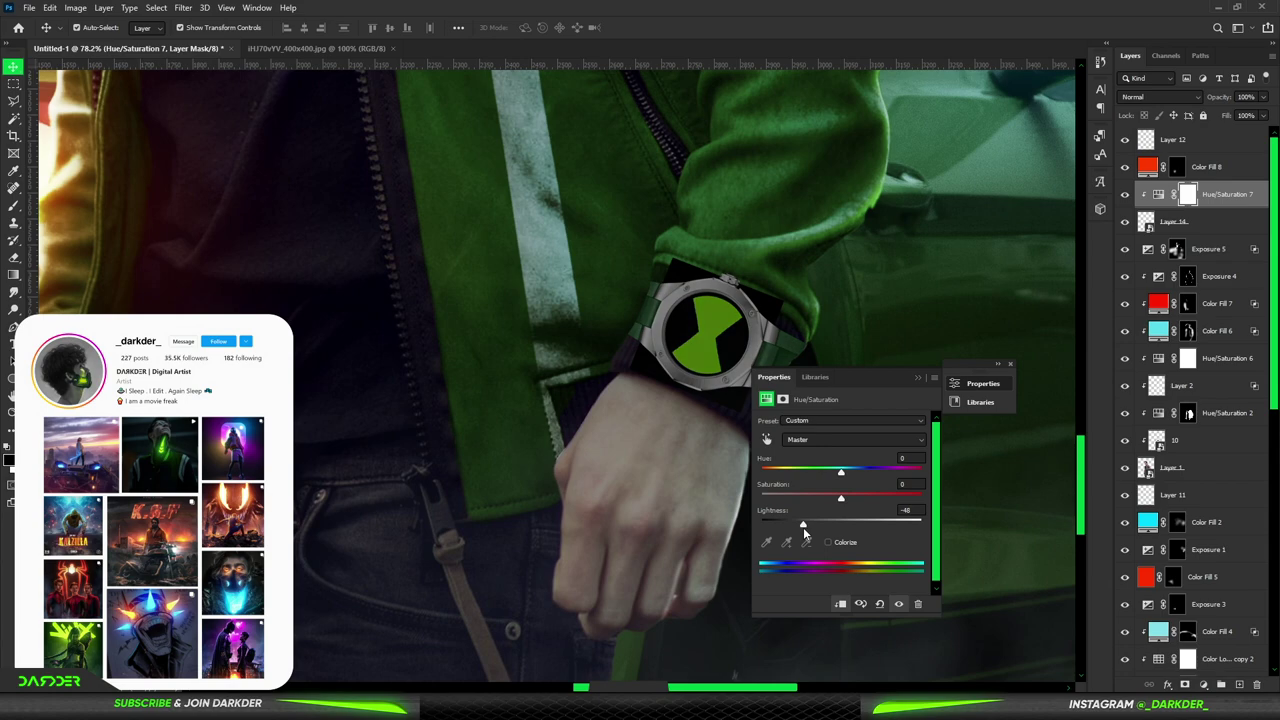
left_click(917, 377)
key("z")
left_click_drag(722, 290, 852, 294)
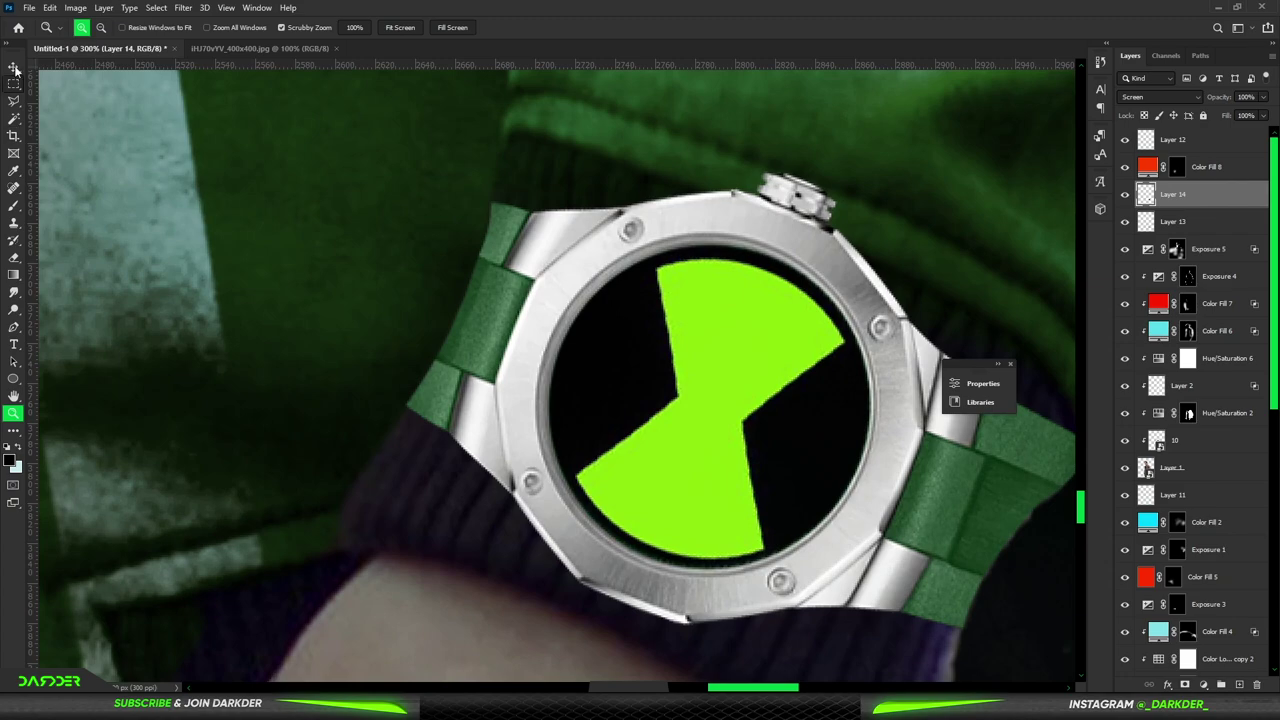
Step: Unpack the watch smart object into layers and darken the watch with a Hue/Saturation adjustment
right_click(1227, 193)
left_click(1130, 318)
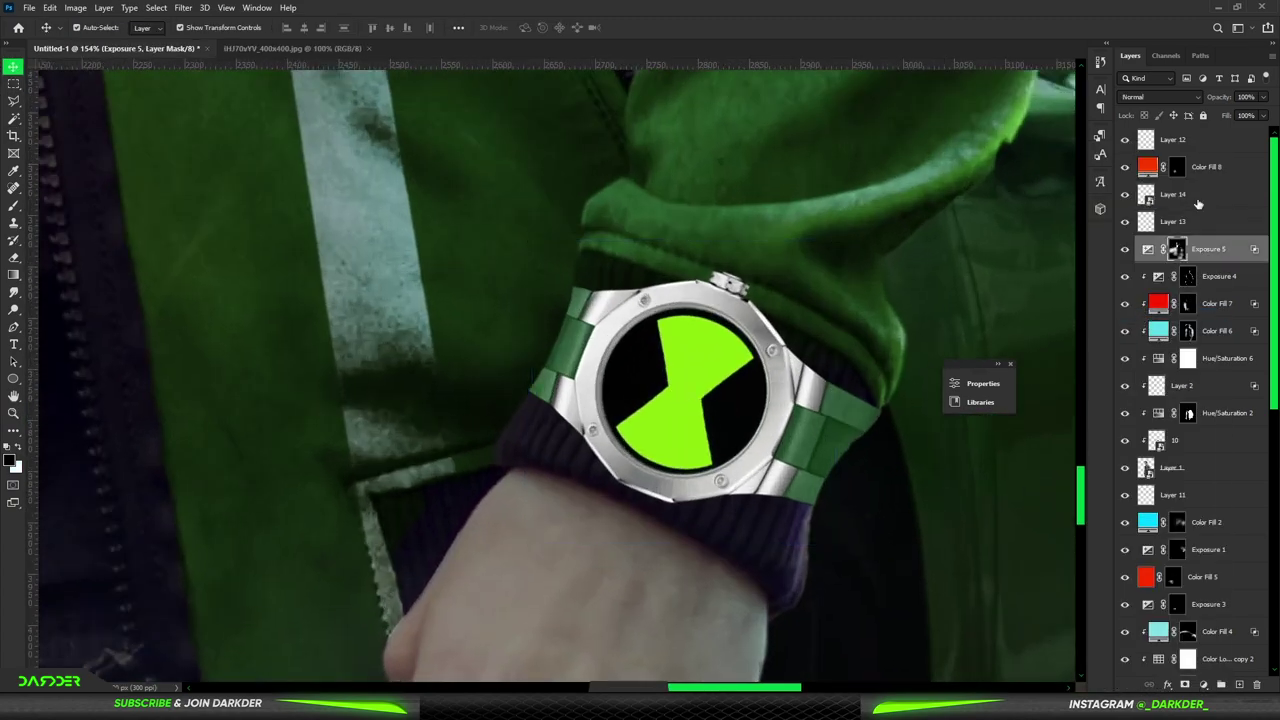
left_click(1198, 200)
left_click(1215, 222)
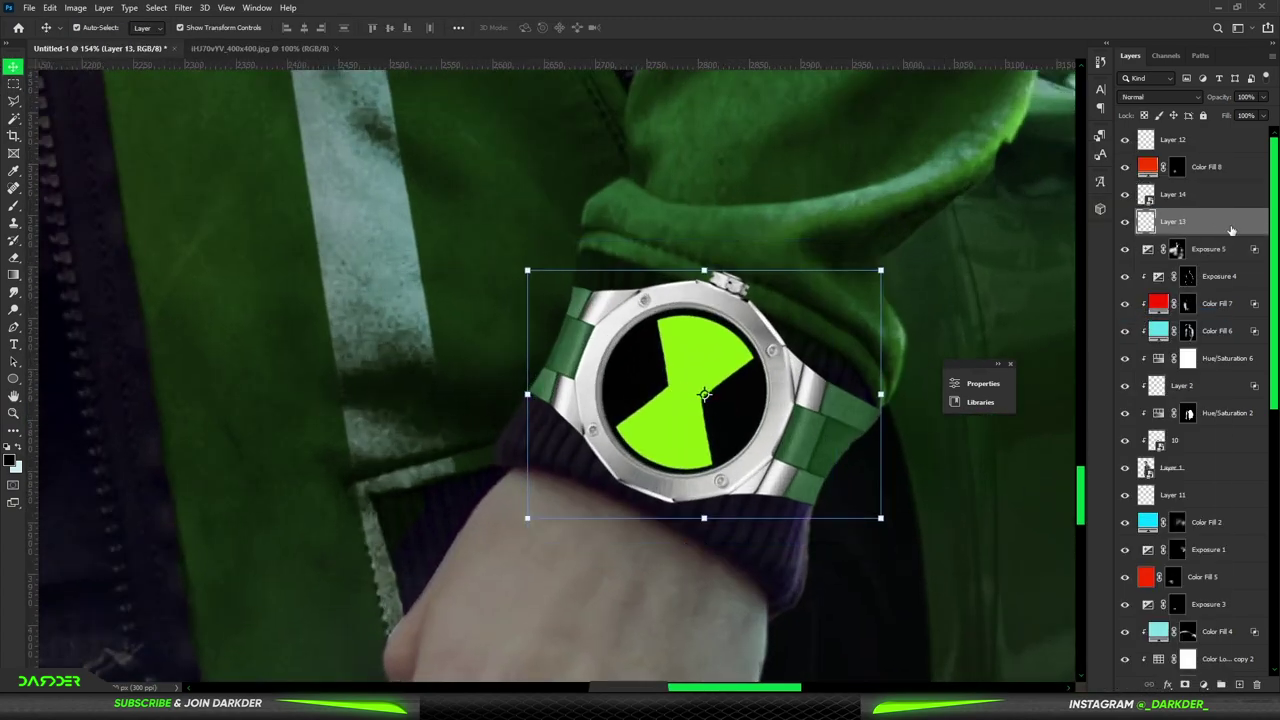
left_click(1203, 684)
left_click(1211, 555)
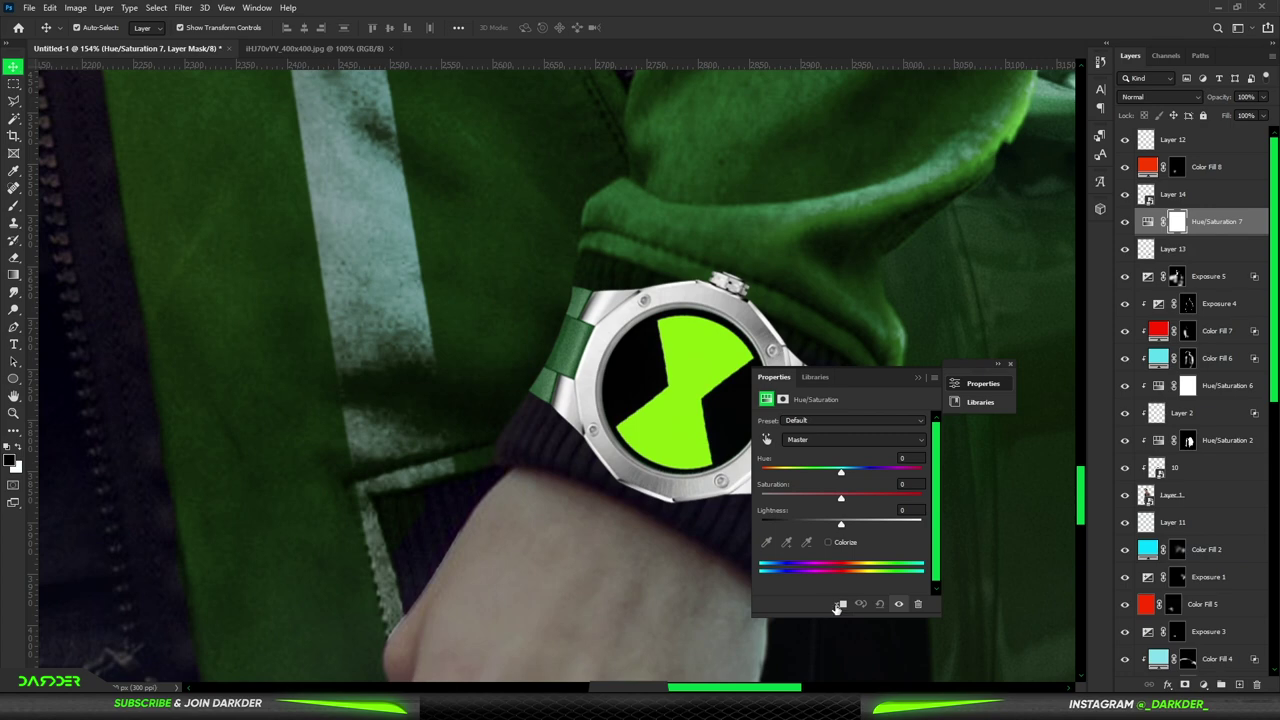
left_click_drag(845, 533, 820, 534)
Step: Add a darkening Exposure adjustment above the Exposure 4 layer
left_click(1225, 304)
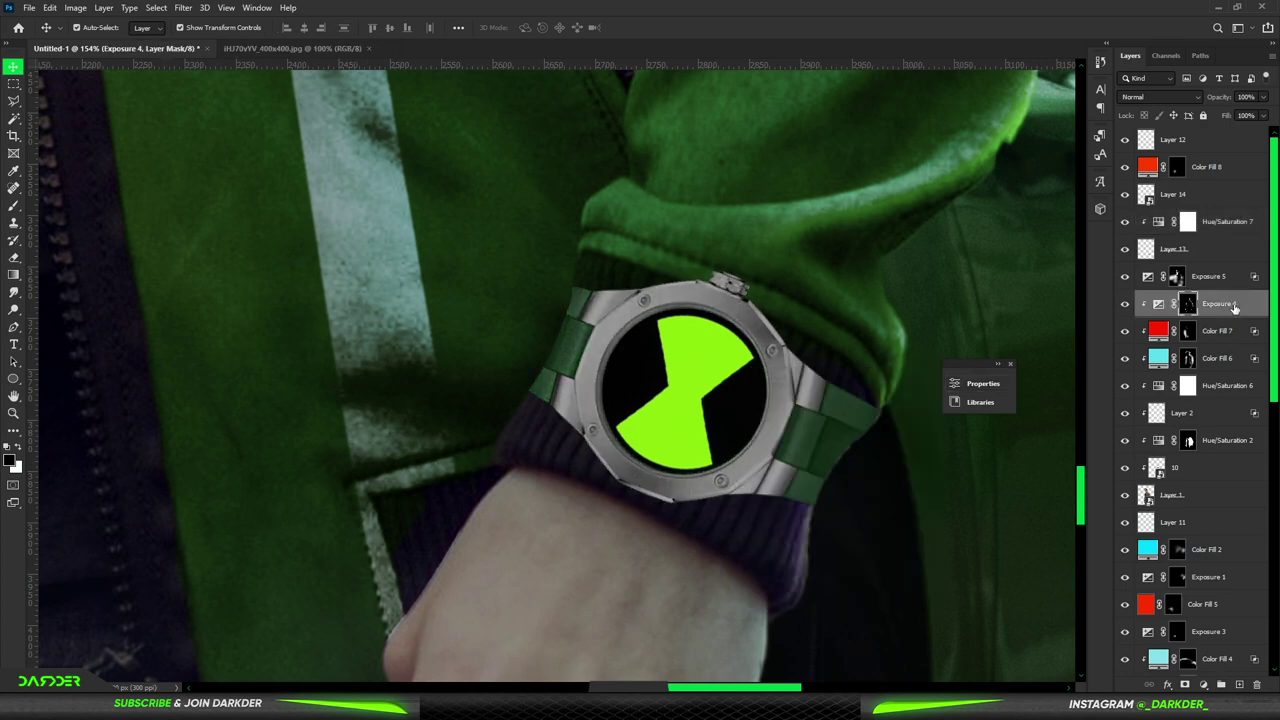
left_click(1203, 684)
left_click(1140, 519)
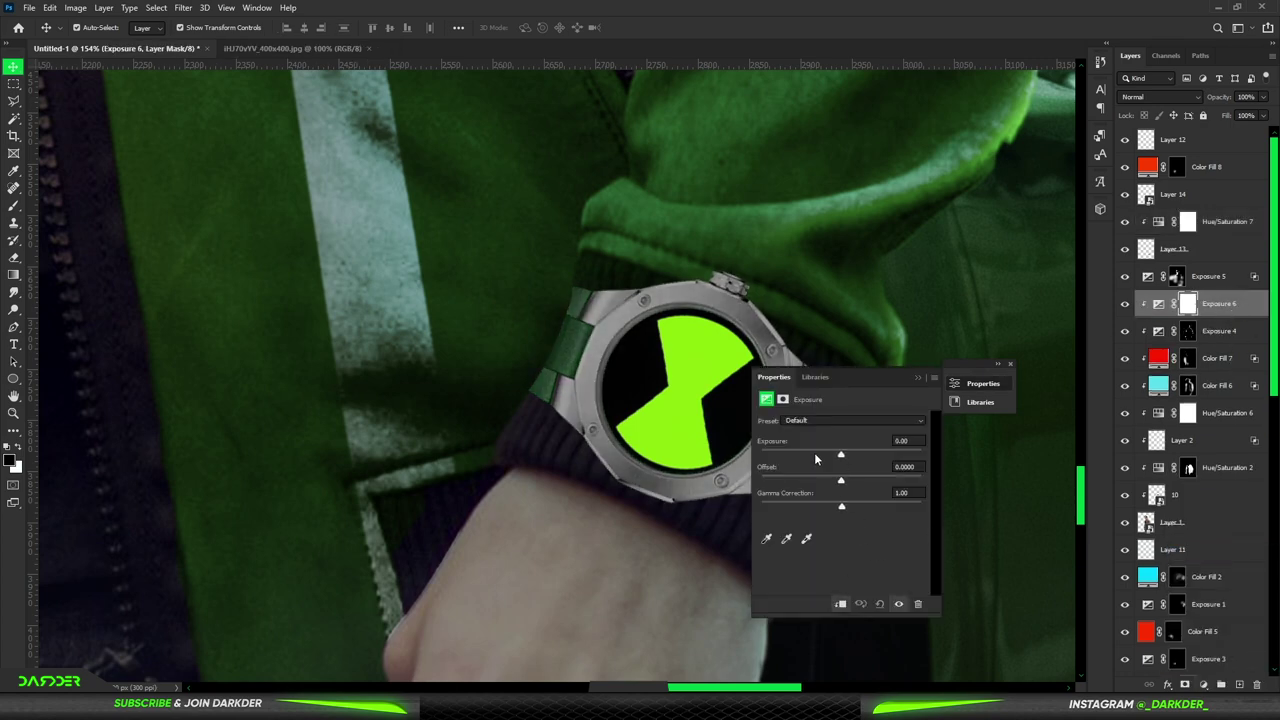
left_click_drag(840, 452, 825, 455)
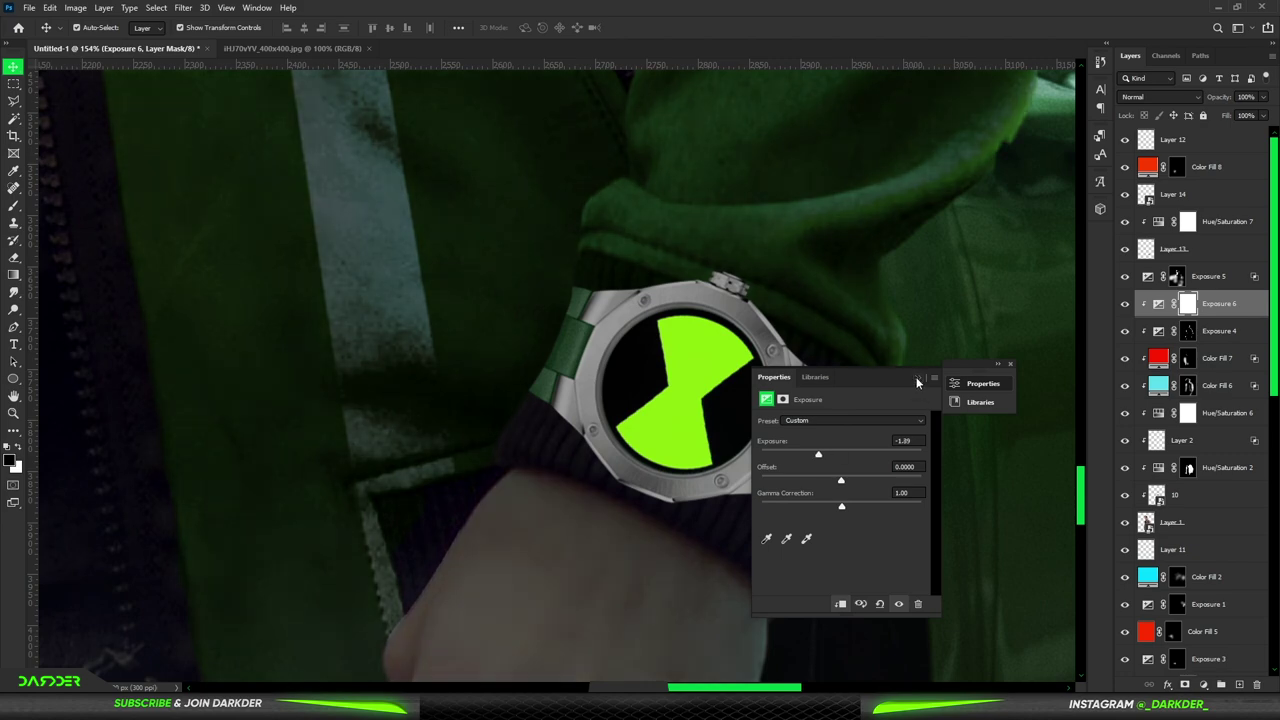
left_click(1187, 305)
Step: Switch to a soft Brush and frame the watch strap for mask painting
right_click(14, 204)
left_click(60, 202)
scroll(576, 433, "up", 3)
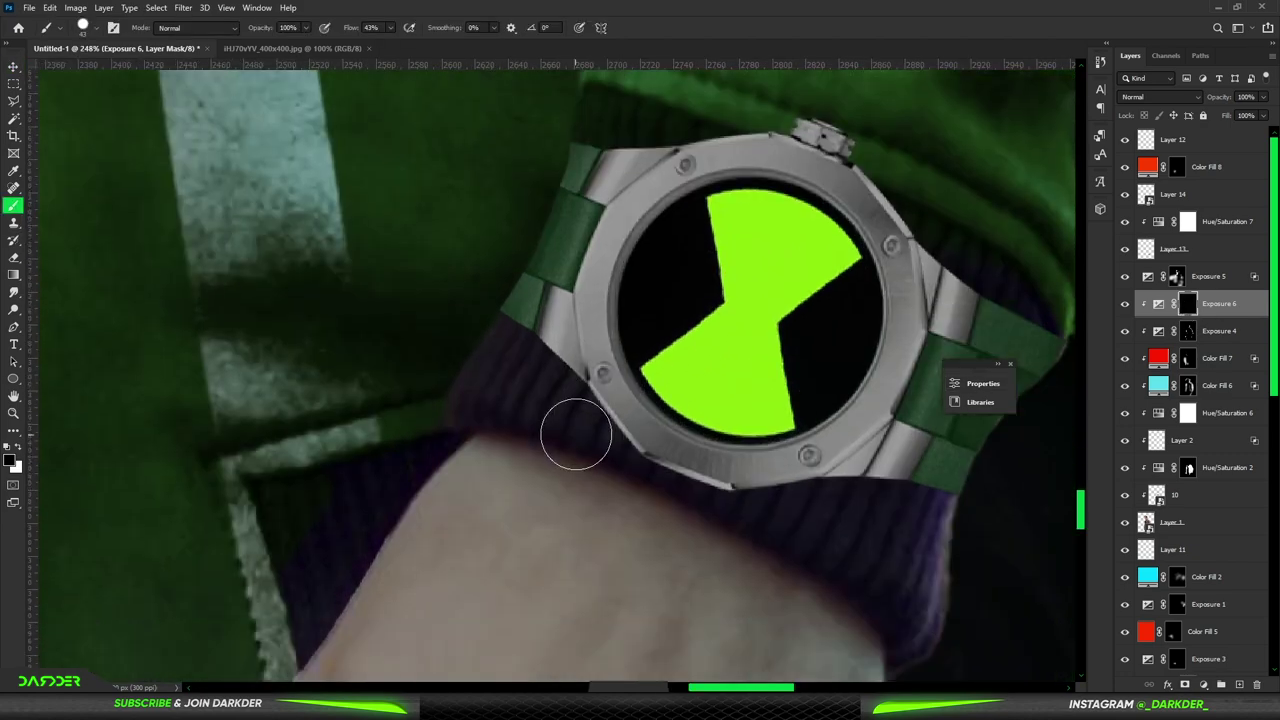
right_click(642, 441)
key("Escape")
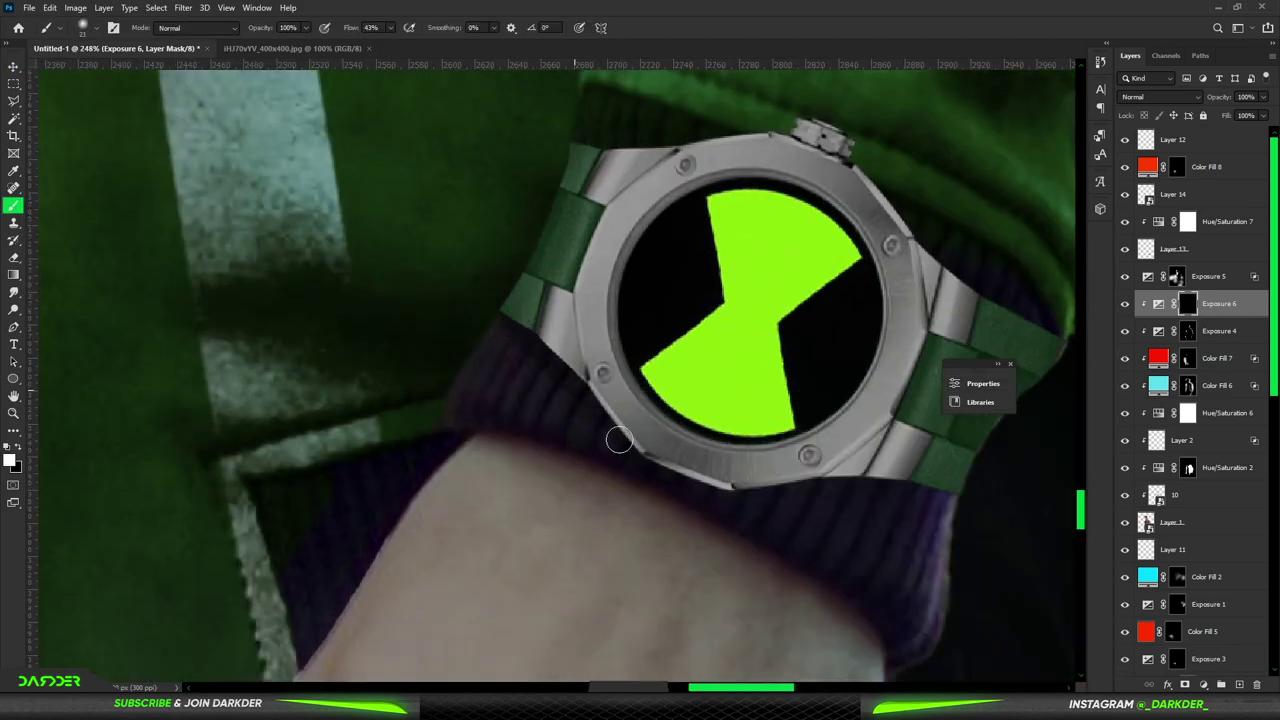
left_click_drag(1002, 316, 970, 338)
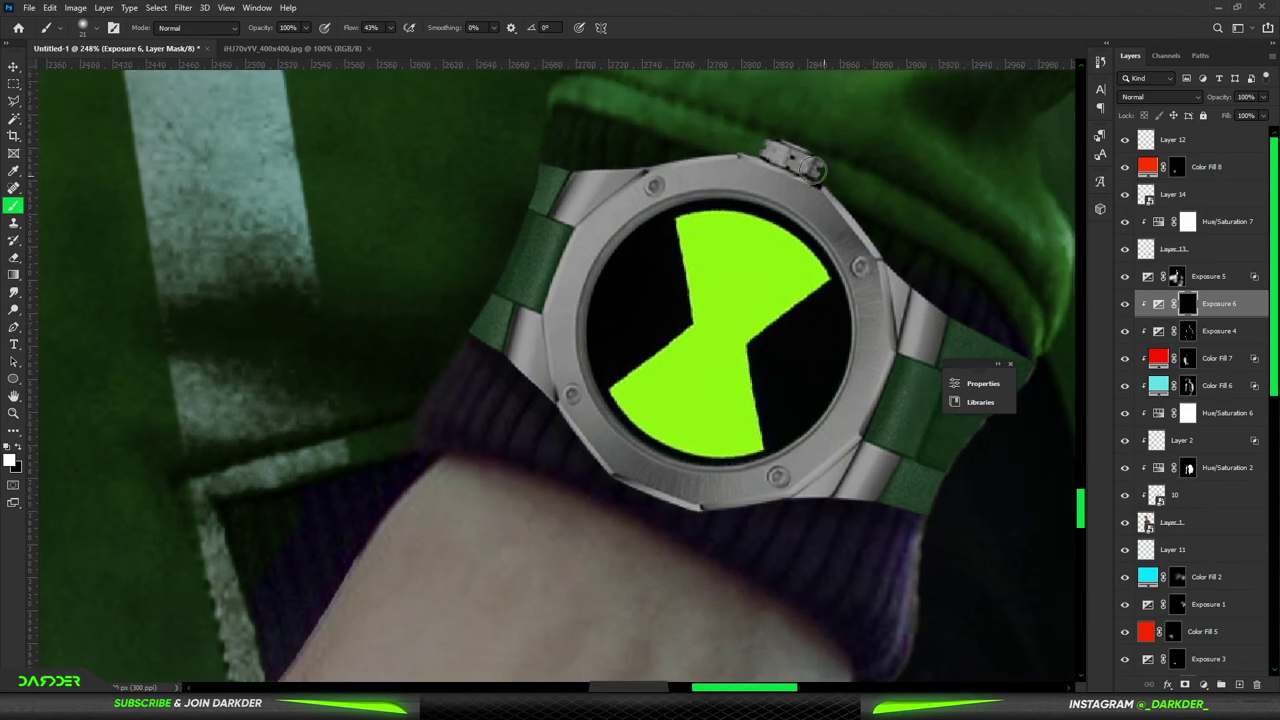
scroll(660, 250, "down", 5)
Step: Switch to the Move tool and check Layer 14 and Hue/Saturation 7 in the watch layers
key("v")
key("alt+bracketright")
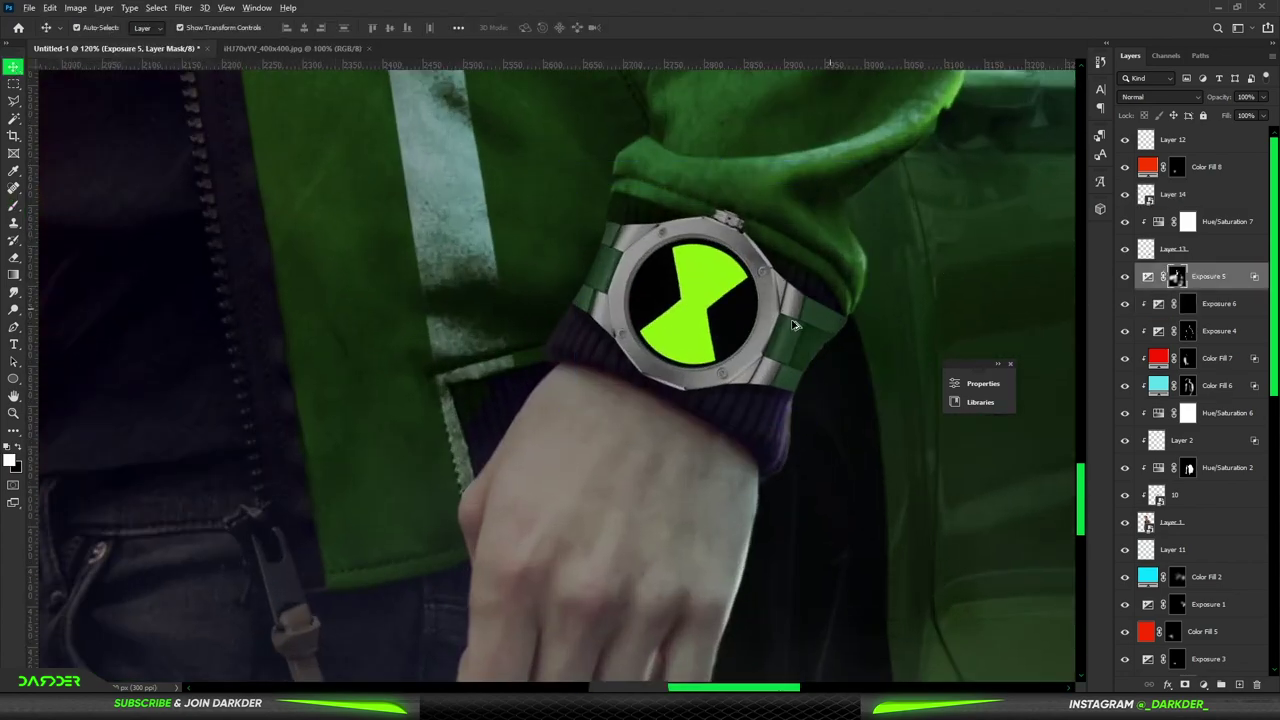
scroll(766, 323, "up", 1)
left_click(1222, 197)
left_click(1234, 227)
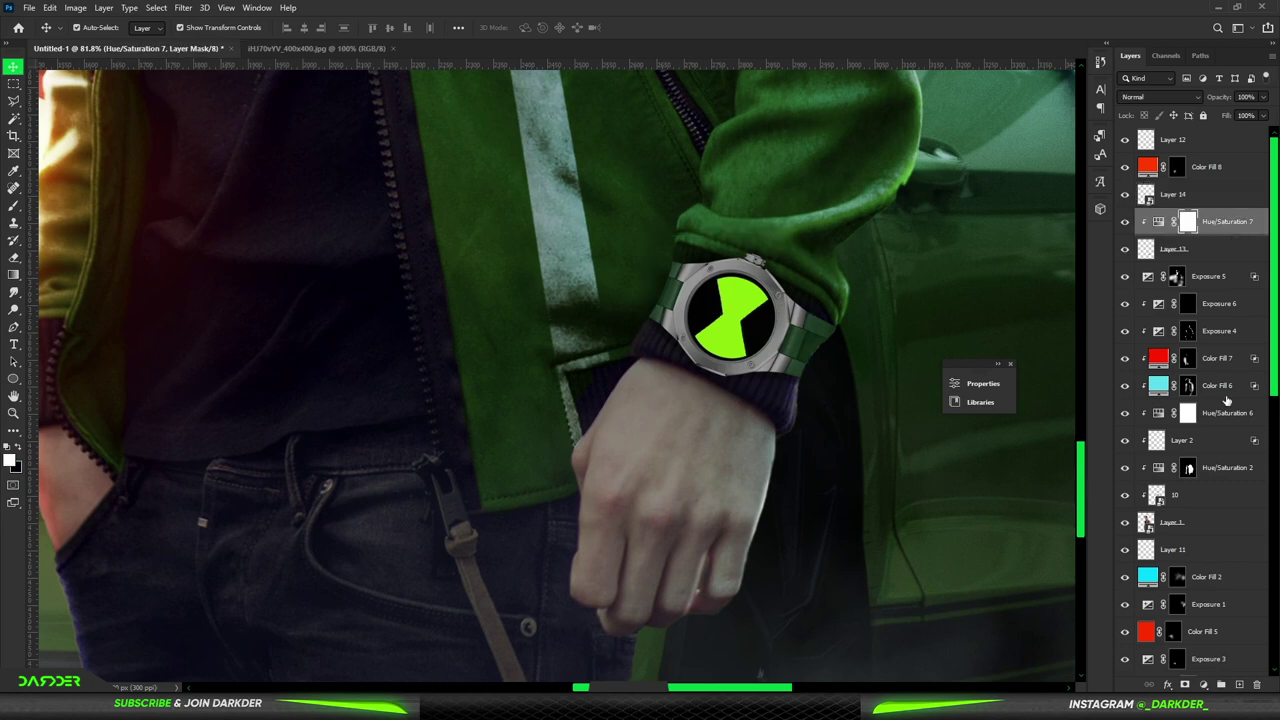
left_click(1226, 201)
left_click(1206, 686)
left_click(1127, 199)
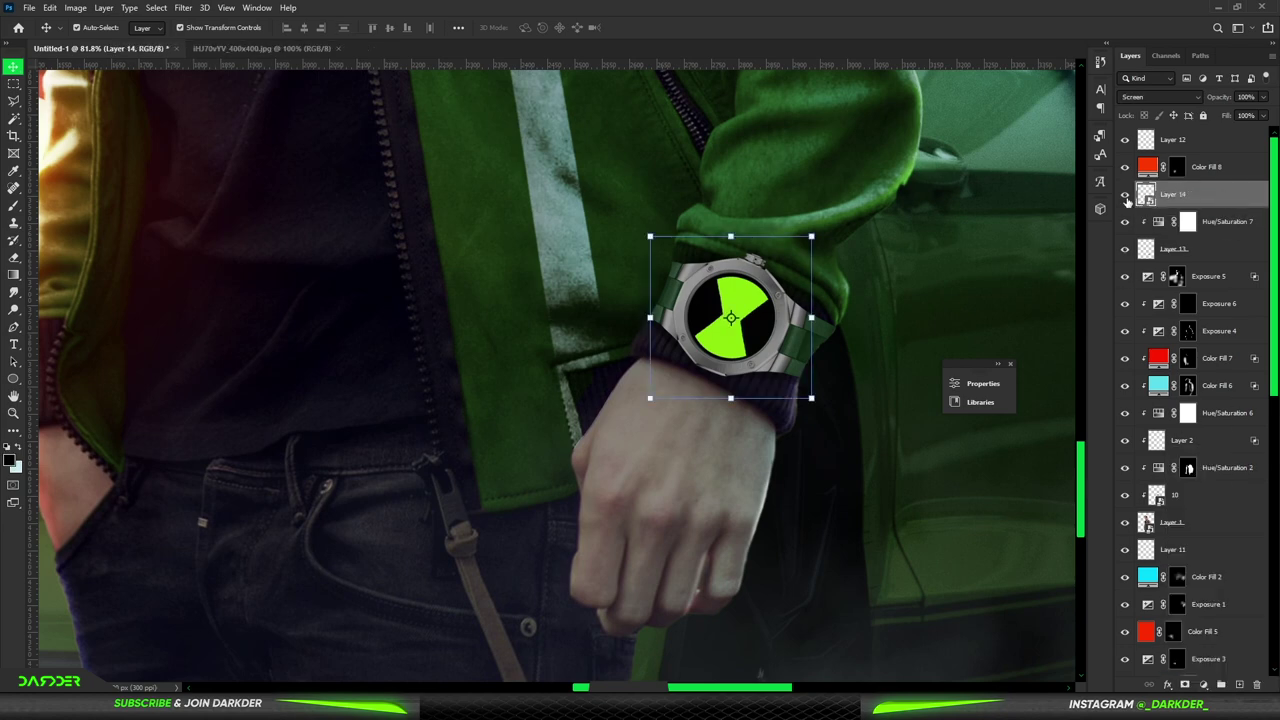
Step: Add a Hue/Saturation adjustment at -36 lightness above Layer 13 with its mask inverted to black
left_click(1213, 249)
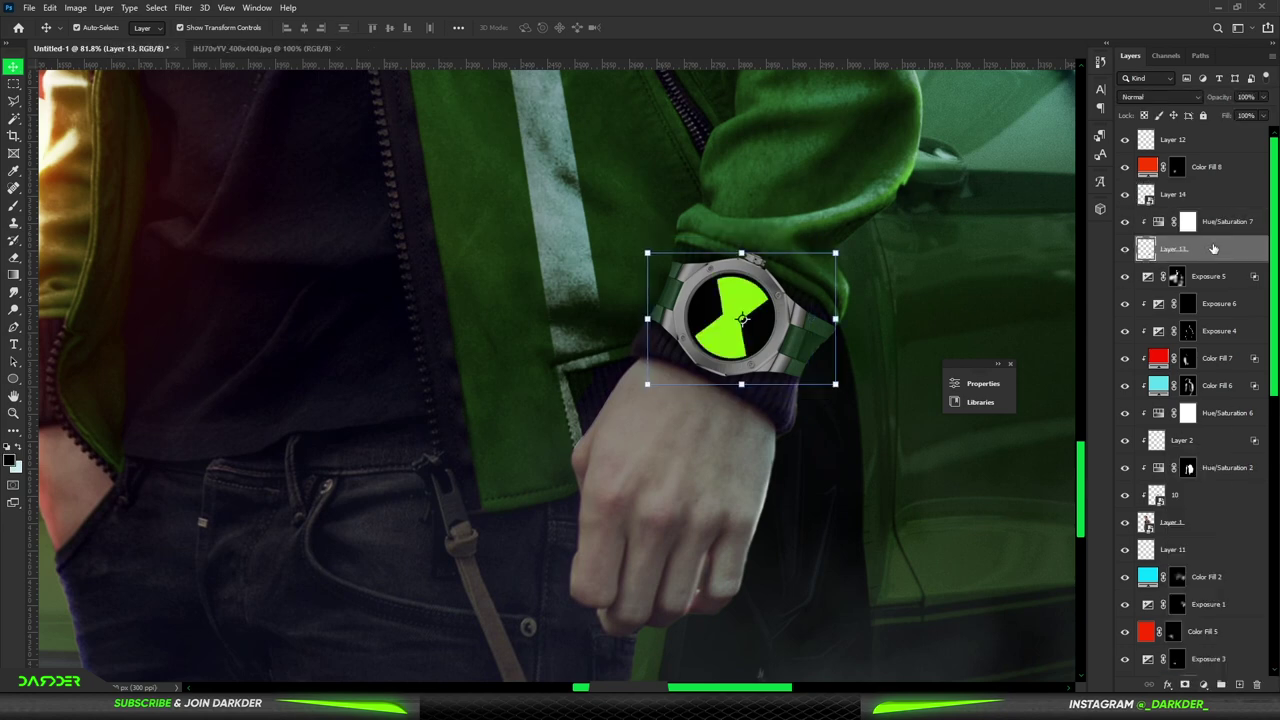
left_click(1203, 685)
left_click(1200, 558)
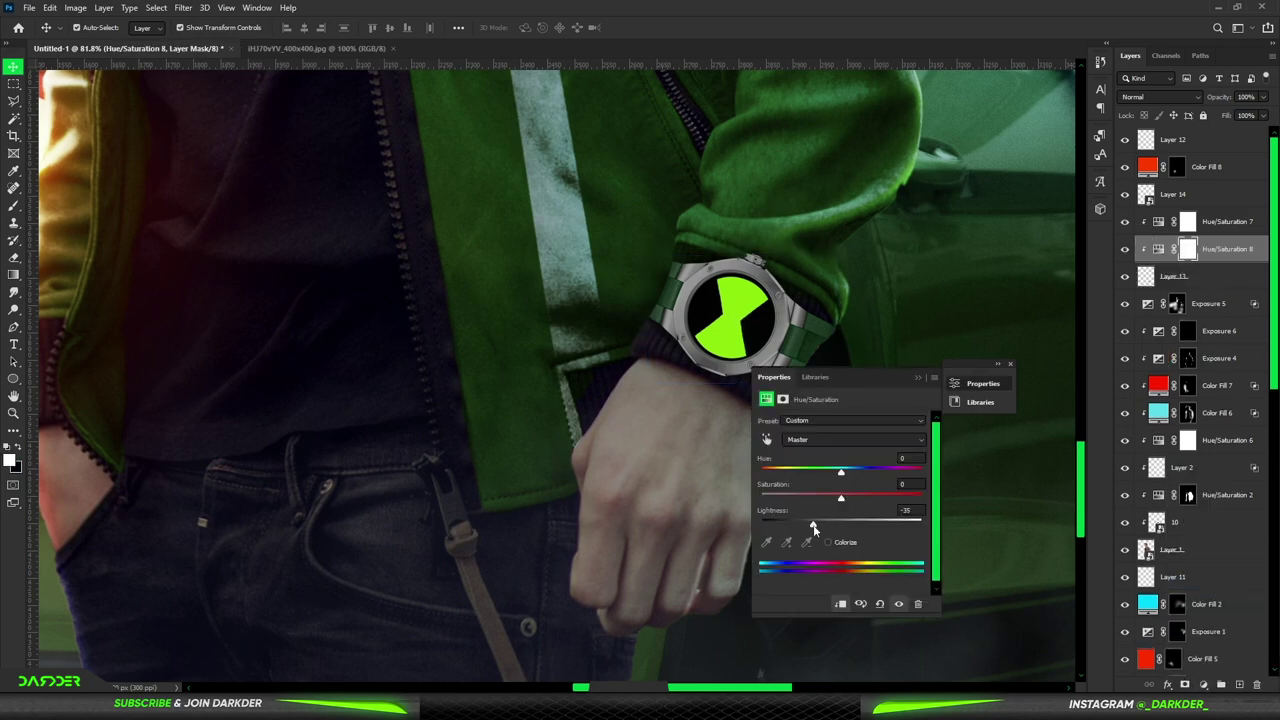
left_click(921, 385)
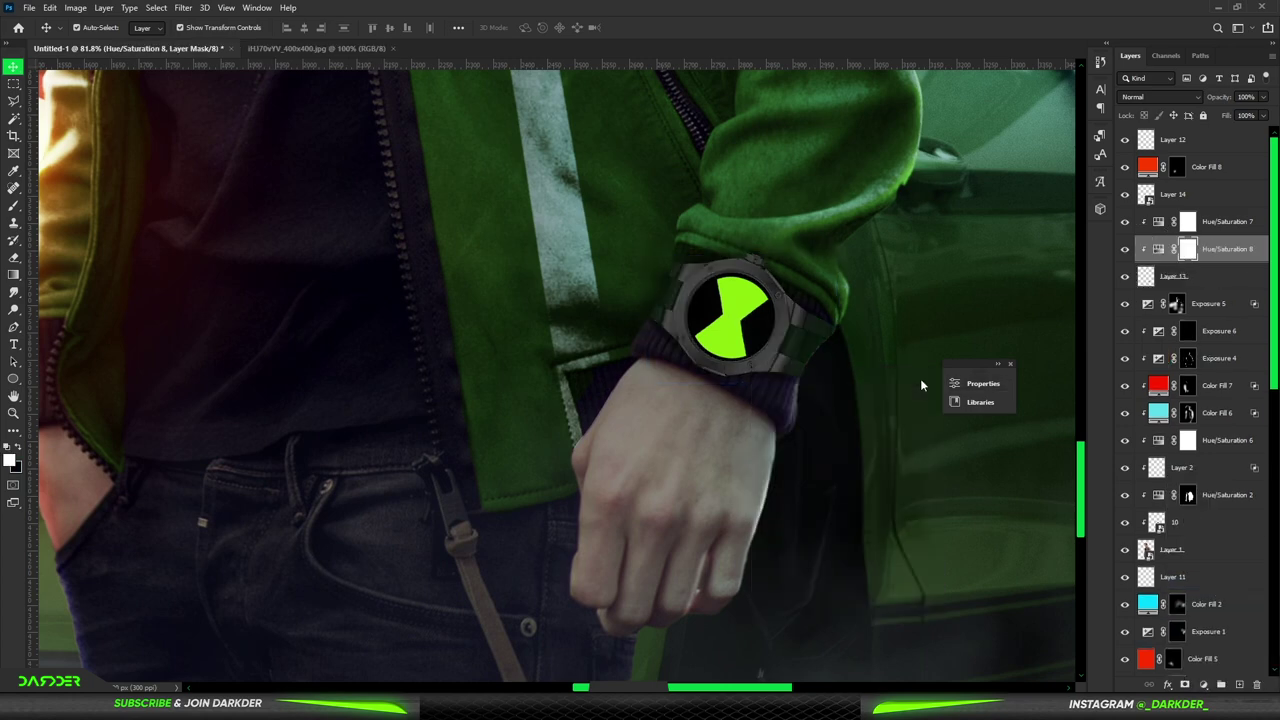
key("ctrl+i")
Step: Take the Brush to paint the darkening in on the mask
key("b")
scroll(814, 371, "up", 4)
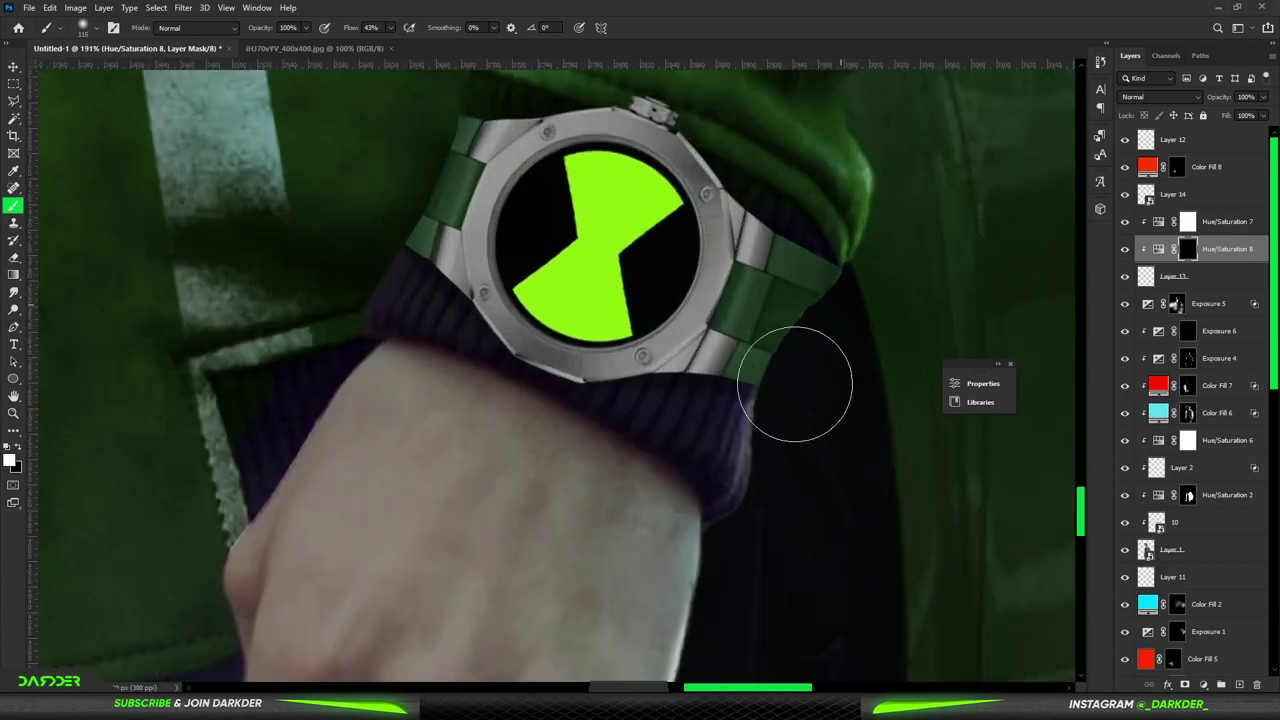
scroll(843, 314, "down", 3)
scroll(574, 309, "down", 3)
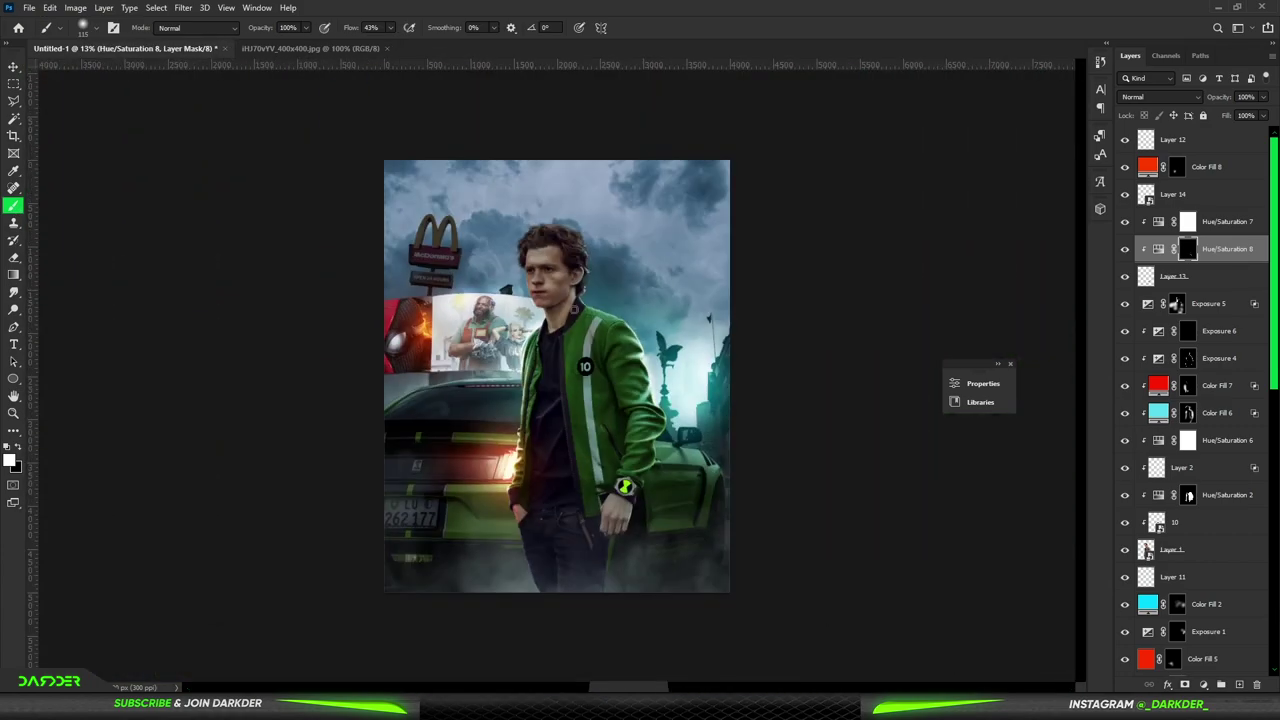
Step: Add a bright lime Solid Color fill layer above Layer 14
key("v")
left_click(791, 246)
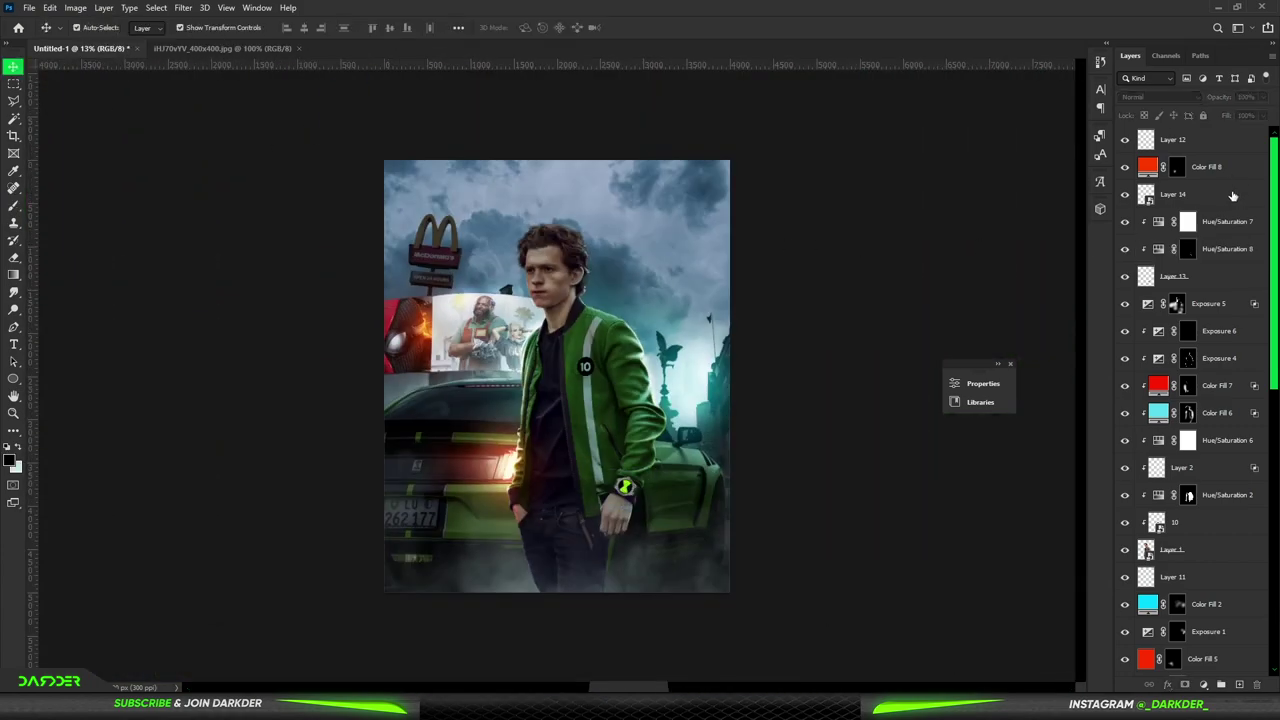
left_click(1233, 196)
left_click(1203, 684)
left_click(1200, 457)
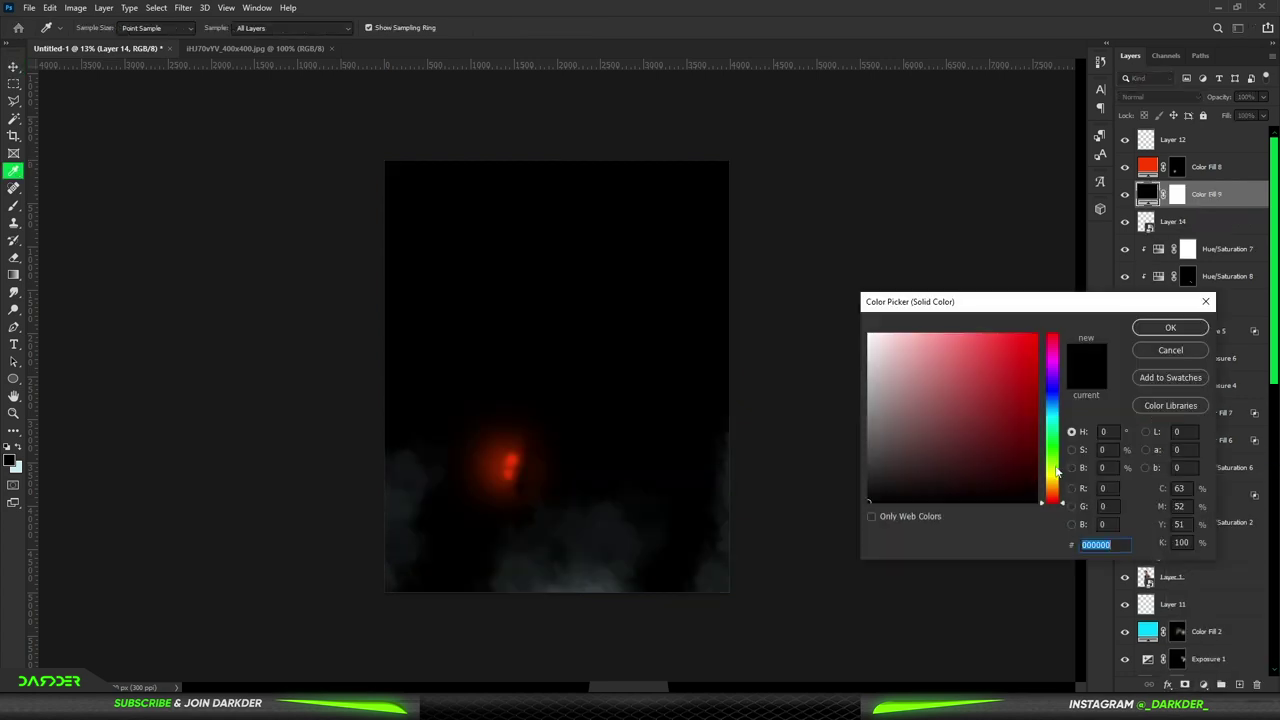
left_click(1057, 468)
left_click(1034, 336)
left_click(1170, 327)
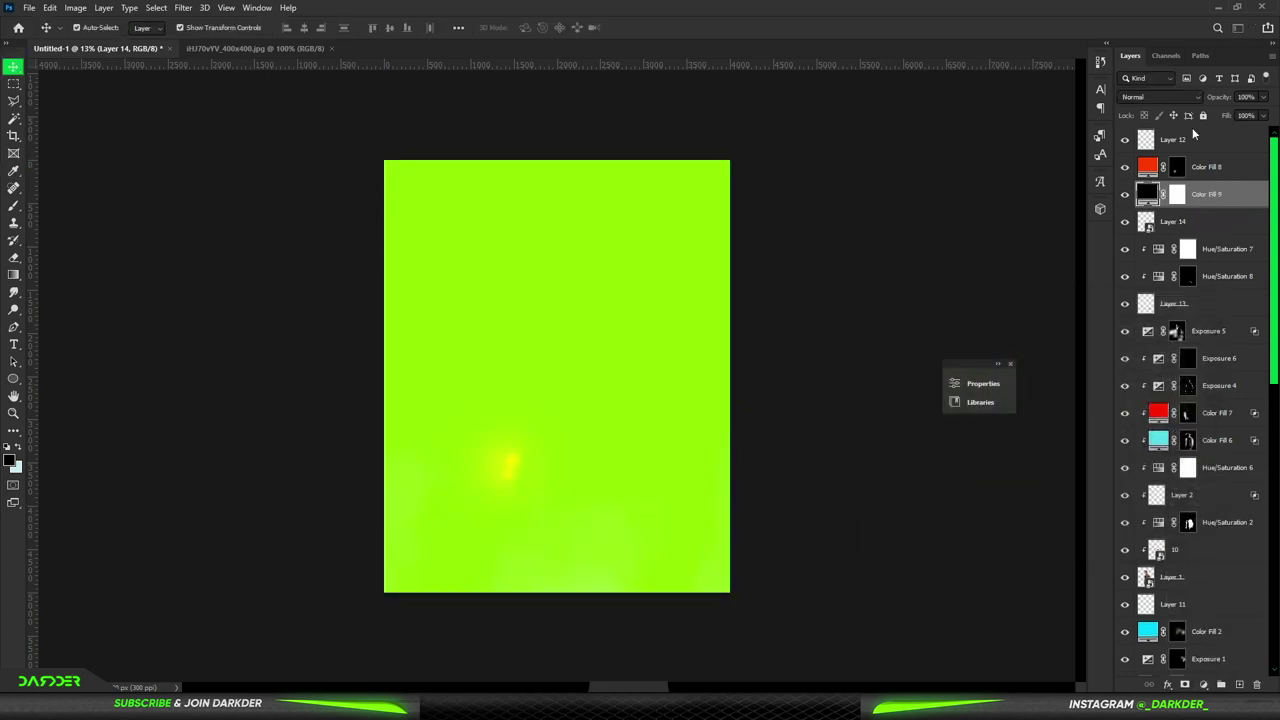
Step: Set the lime fill to Linear Dodge (Add) and invert its mask to black
left_click(1190, 97)
left_click(1148, 228)
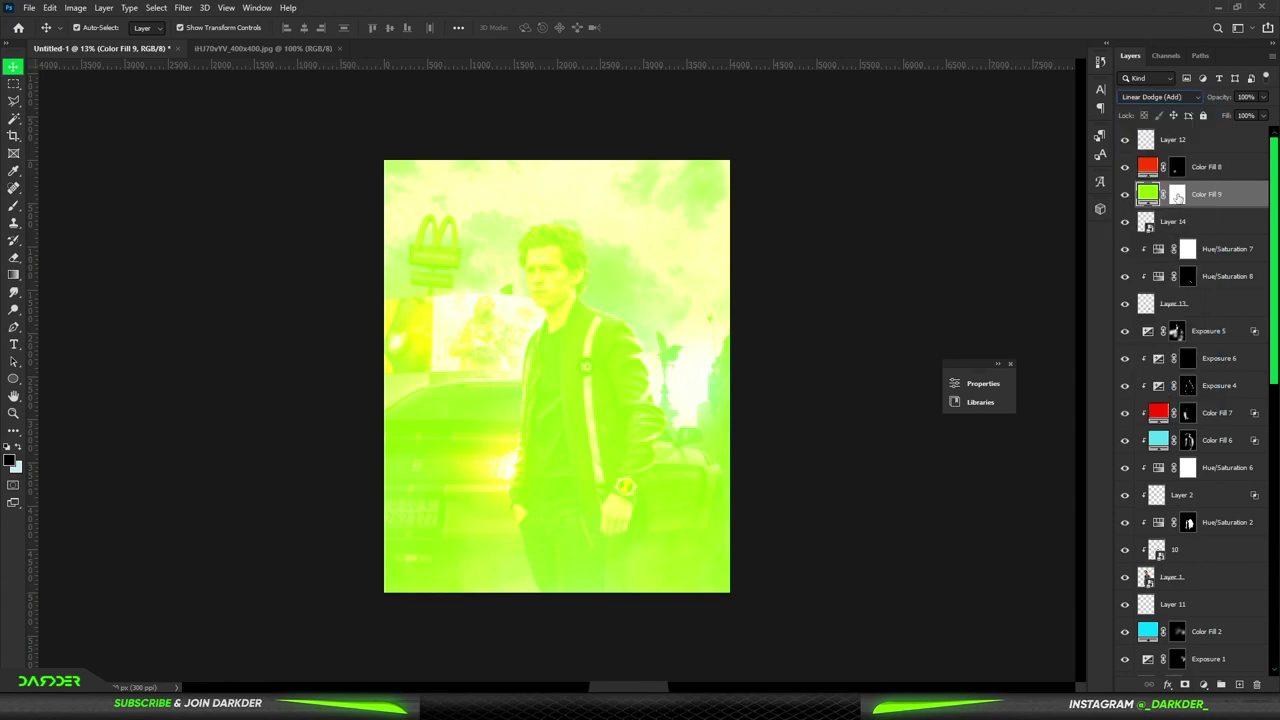
key("ctrl+i")
key("b")
scroll(625, 487, "up", 5)
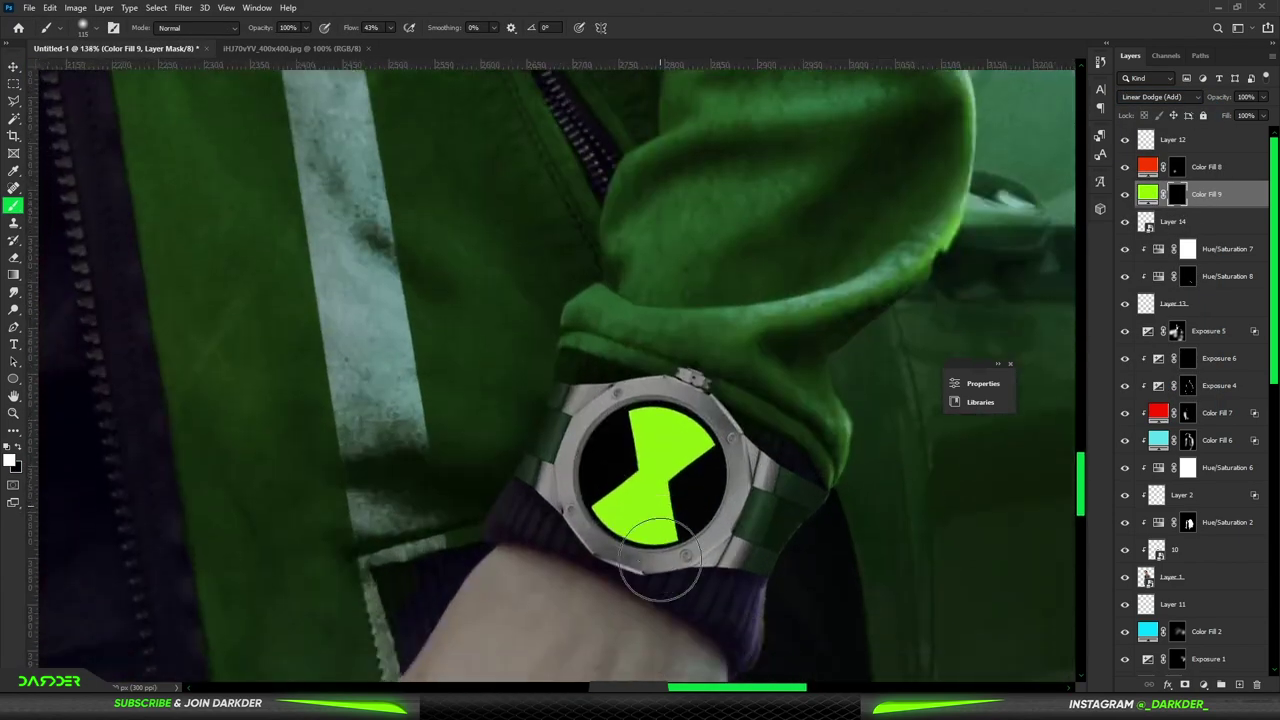
scroll(668, 390, "up", 3)
Step: Paint the lime glow over the hourglass watch face and bezel
mouse_move(670, 378)
left_mouse_down()
mouse_move(668, 392)
mouse_move(670, 380)
left_mouse_up()
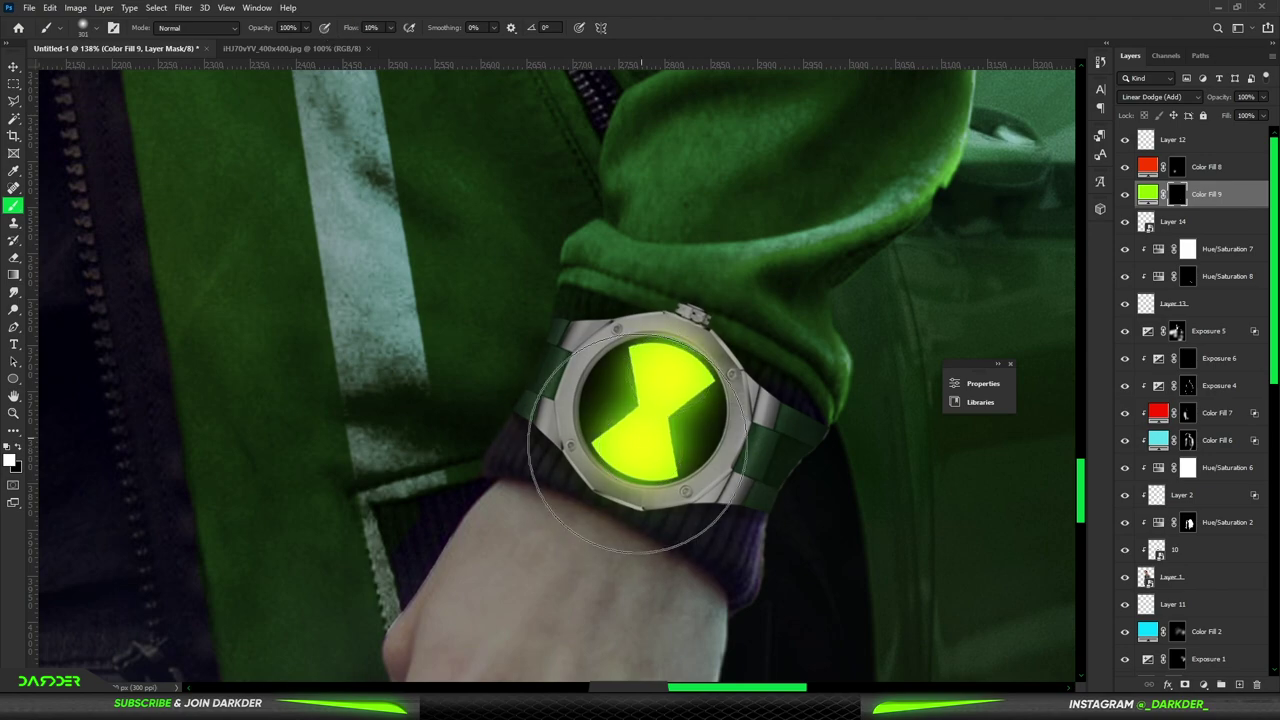
left_click_drag(625, 460, 672, 330)
scroll(618, 490, "down", 2)
scroll(630, 480, "down", 5)
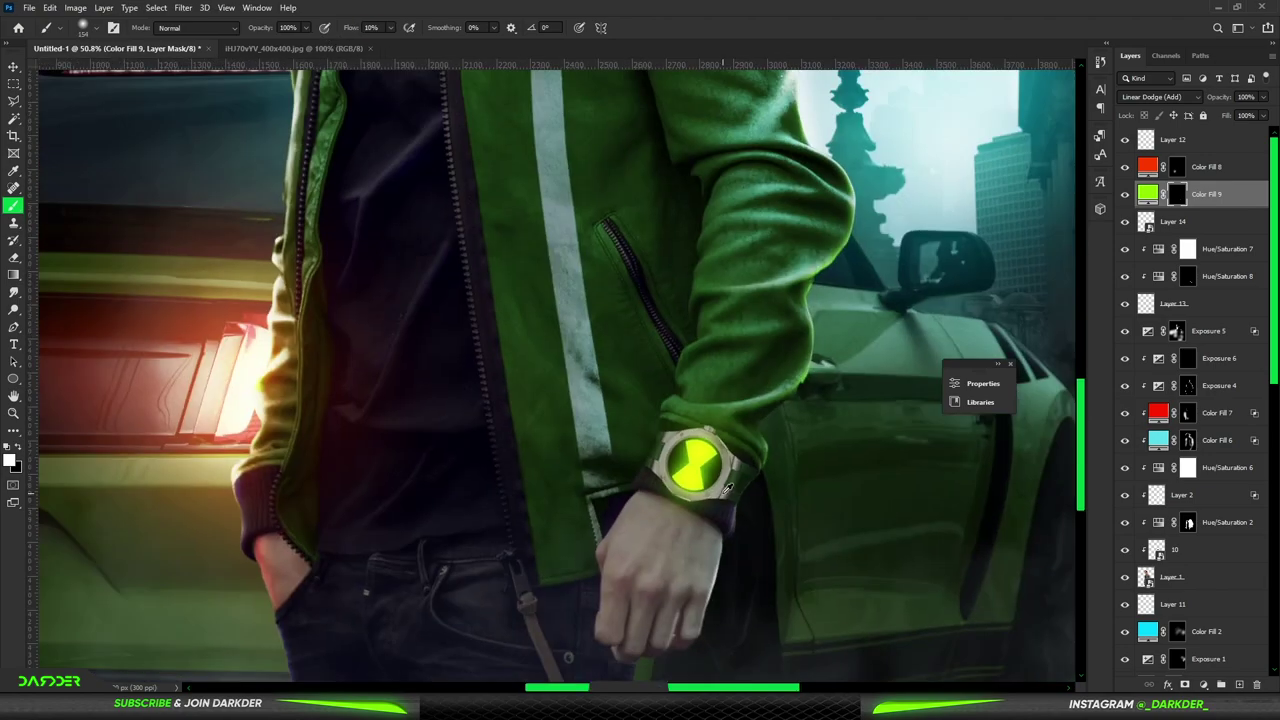
scroll(640, 472, "down", 5)
scroll(640, 472, "up", 7)
scroll(635, 445, "up", 3)
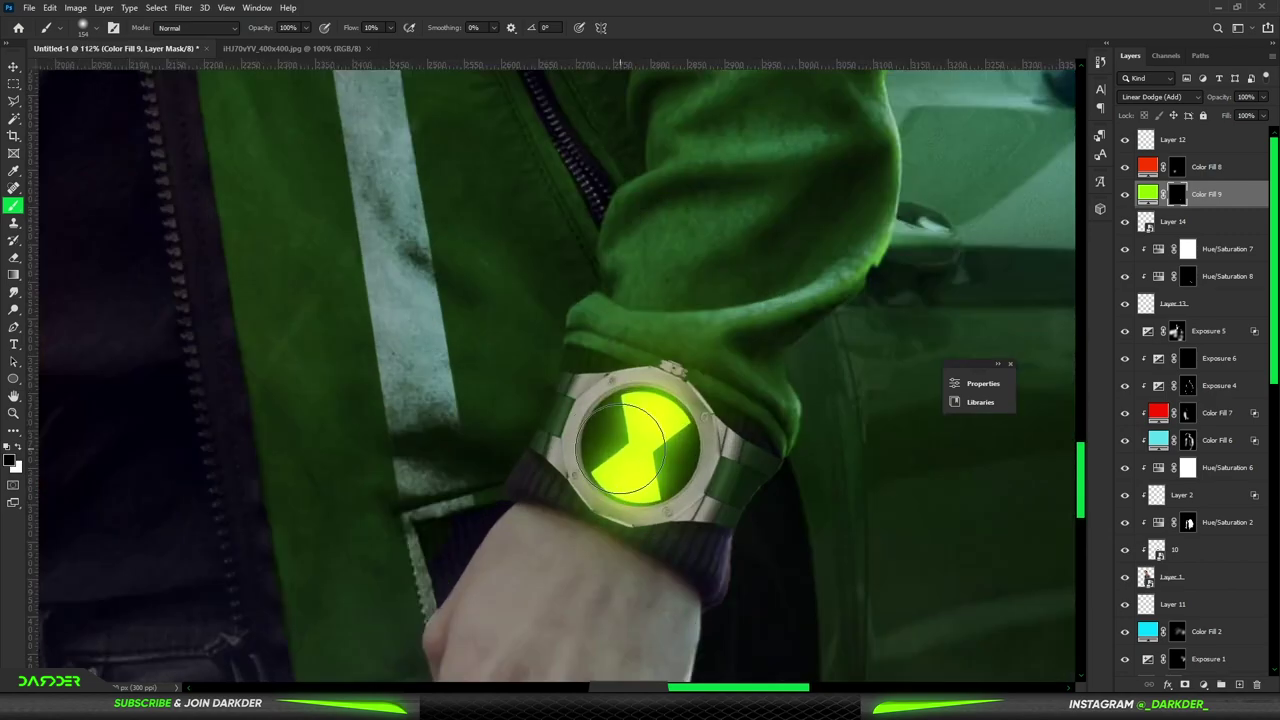
scroll(650, 455, "down", 4)
scroll(650, 455, "down", 3)
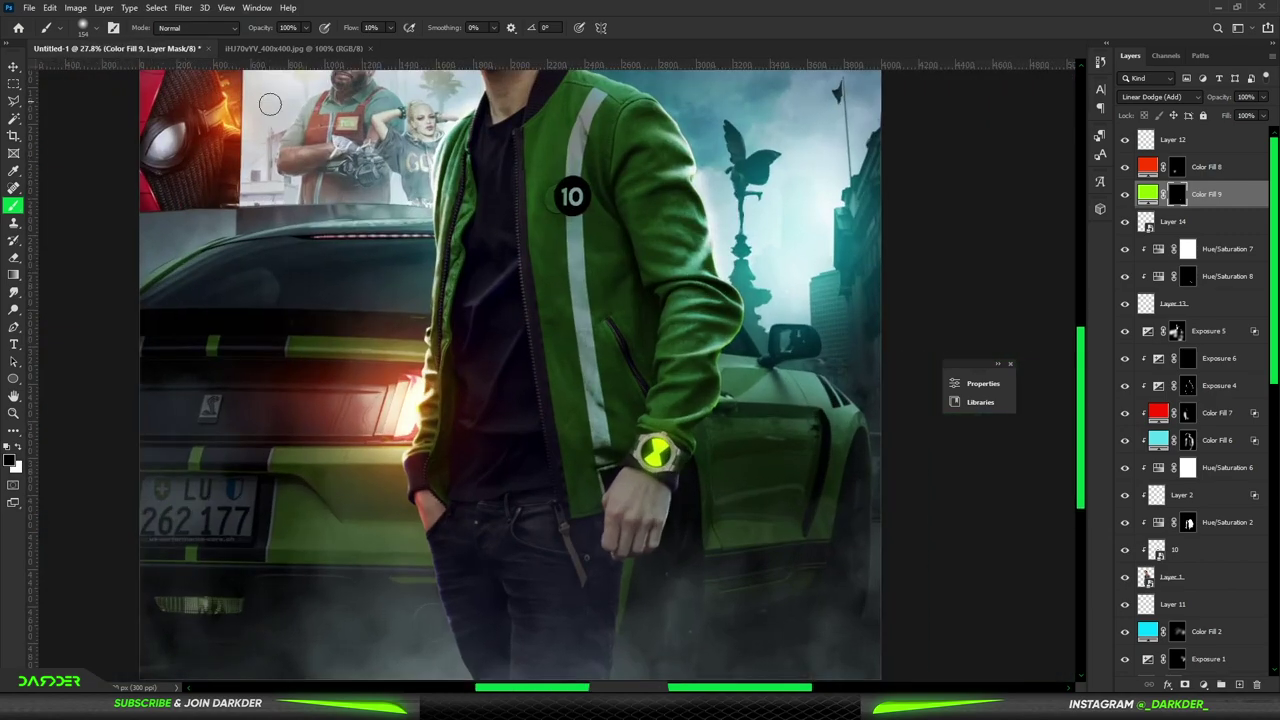
Step: Add a #78ff00 lime fill above Exposure 6, blended as Linear Dodge (Add)
left_click(1230, 360)
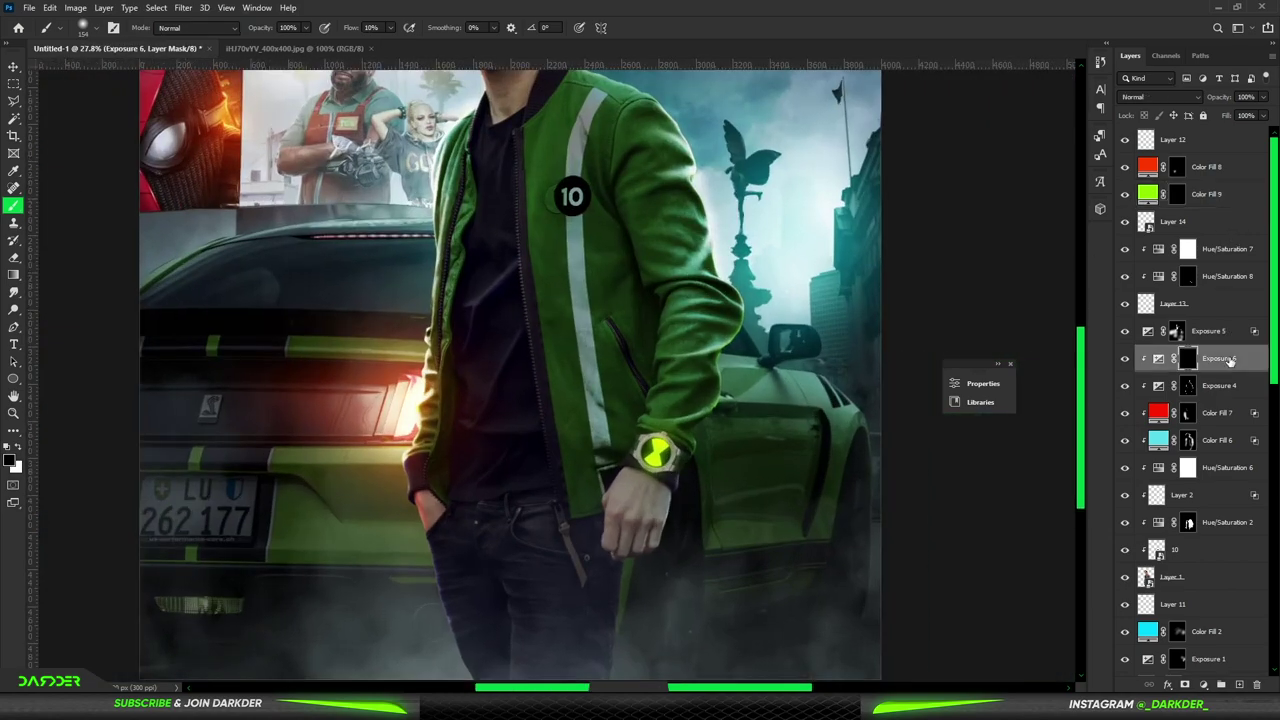
left_click(1203, 685)
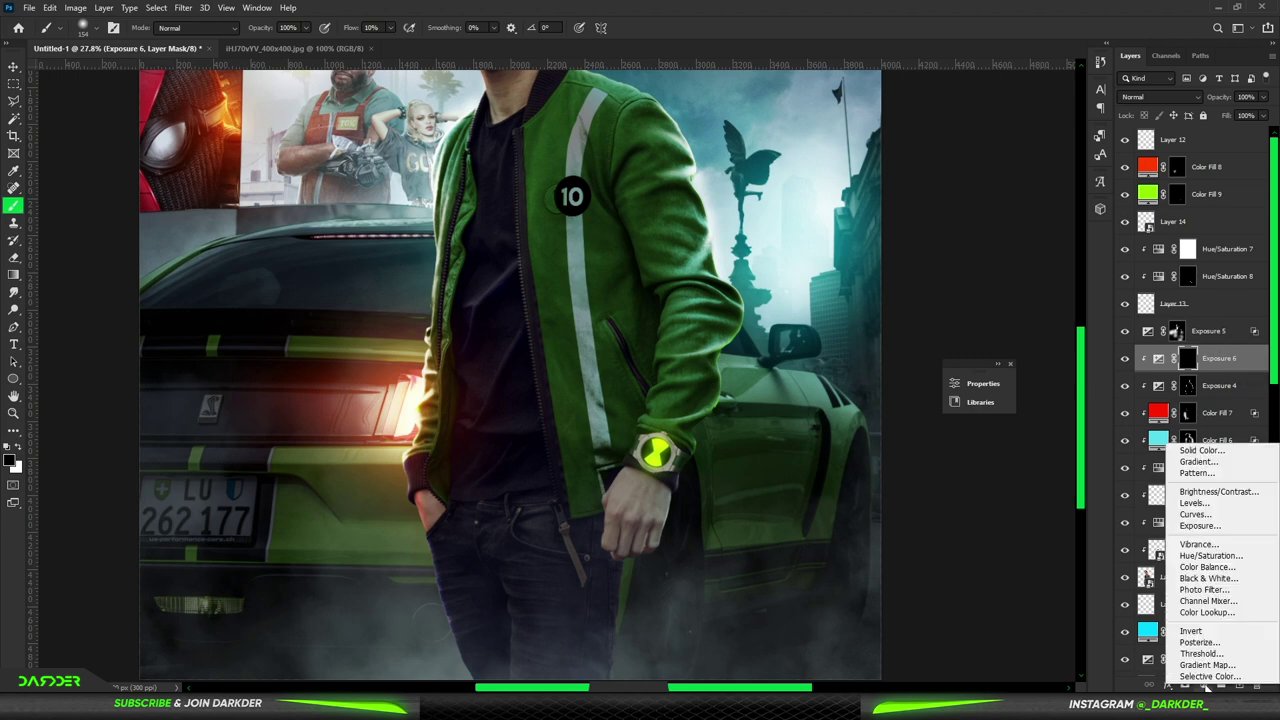
left_click(1215, 461)
left_click(1053, 461)
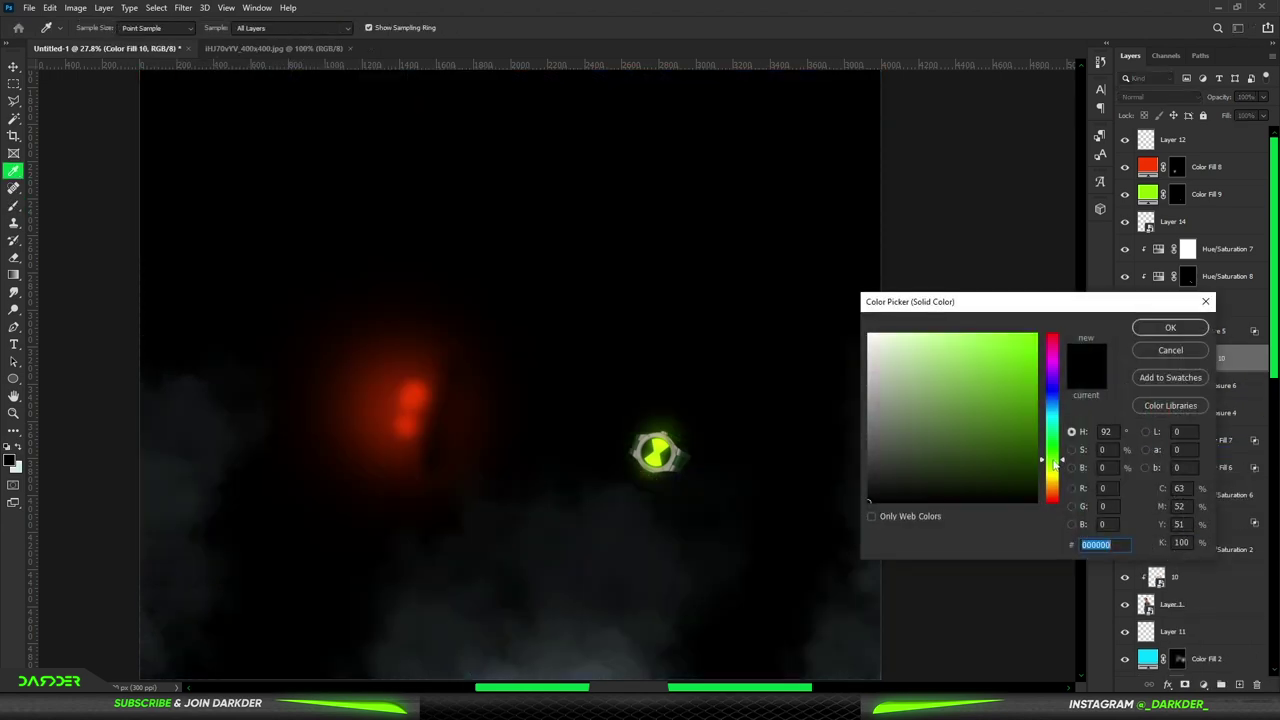
left_click_drag(1020, 424, 1035, 336)
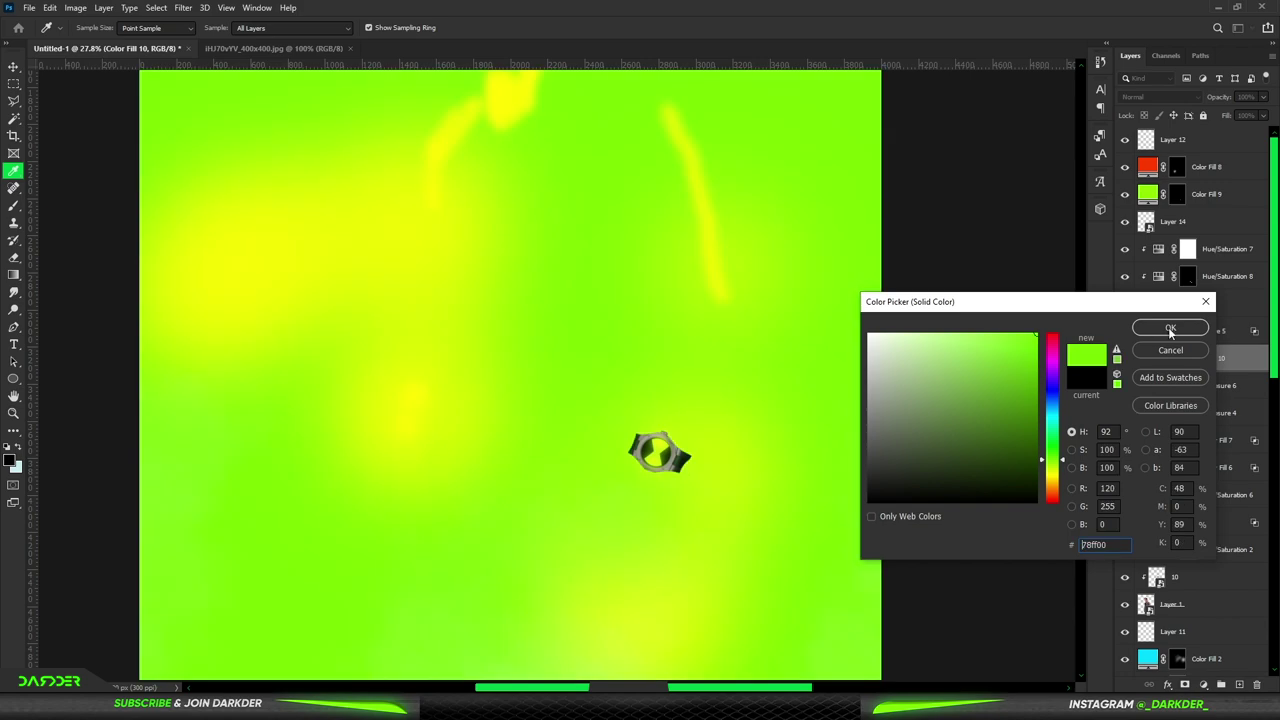
left_click(1170, 327)
left_click(1160, 96)
left_click(1150, 229)
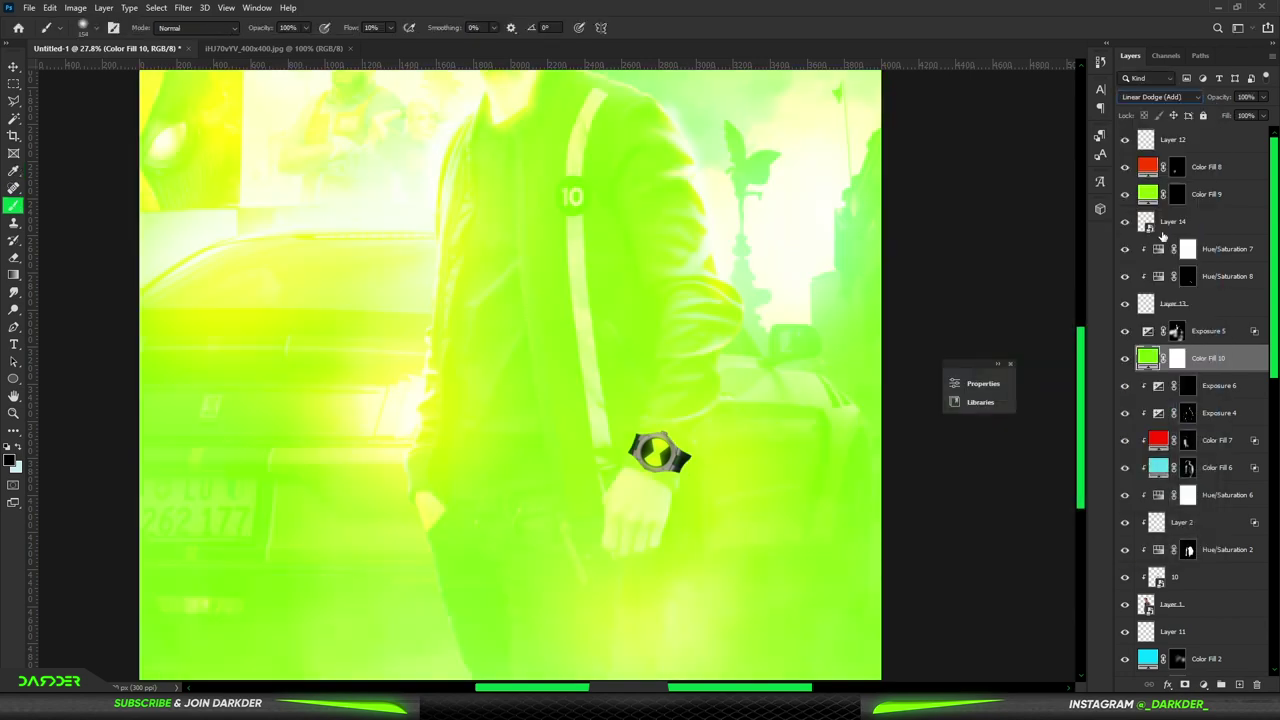
Step: Split the Underlying Layer black Blend If slider to 91/136 so lime hits brighter tones
double_click(1246, 363)
mouse_move(959, 578)
left_mouse_down()
mouse_move(998, 576)
mouse_move(976, 577)
left_mouse_up()
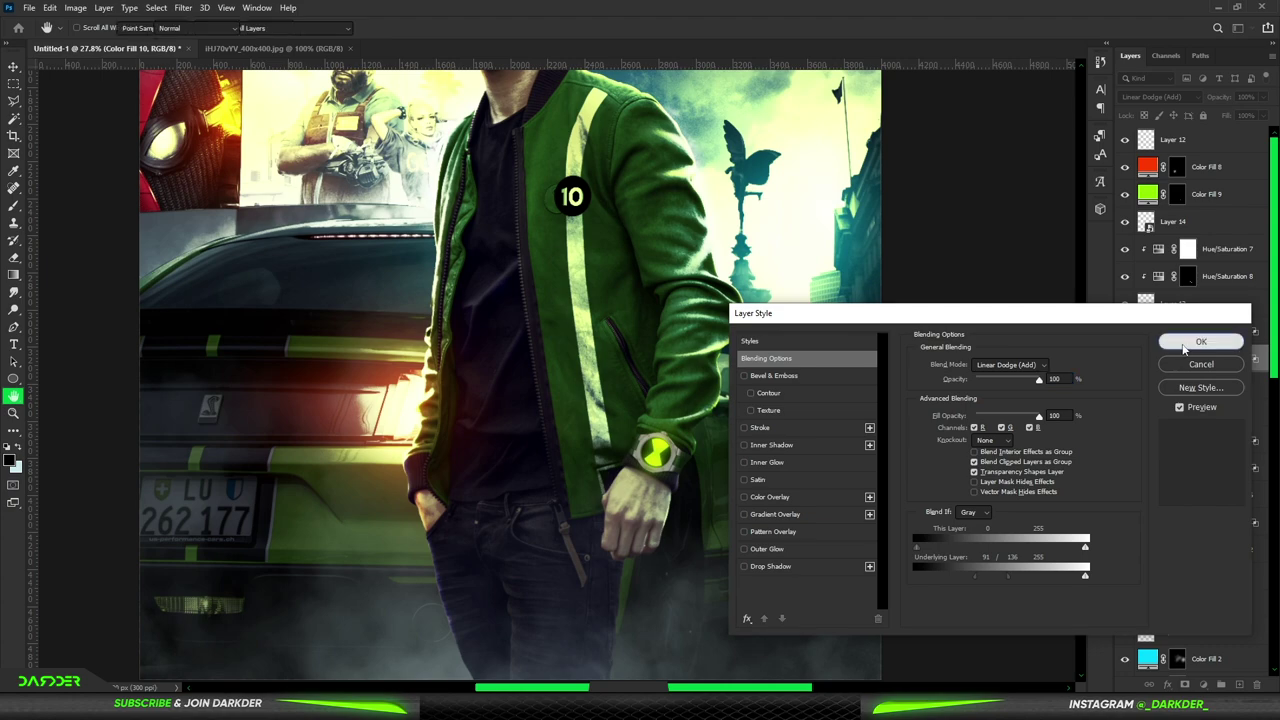
left_click(1200, 341)
scroll(601, 507, "up", 3)
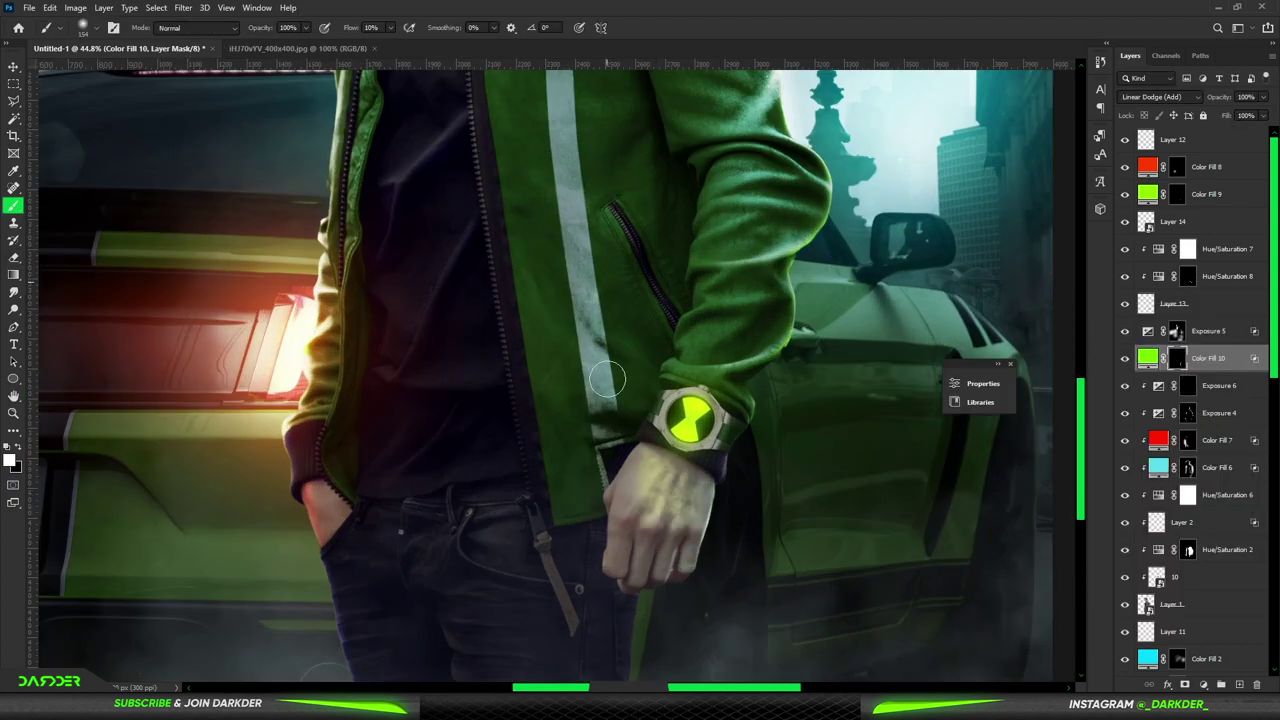
scroll(667, 374, "down", 5)
scroll(667, 374, "down", 1)
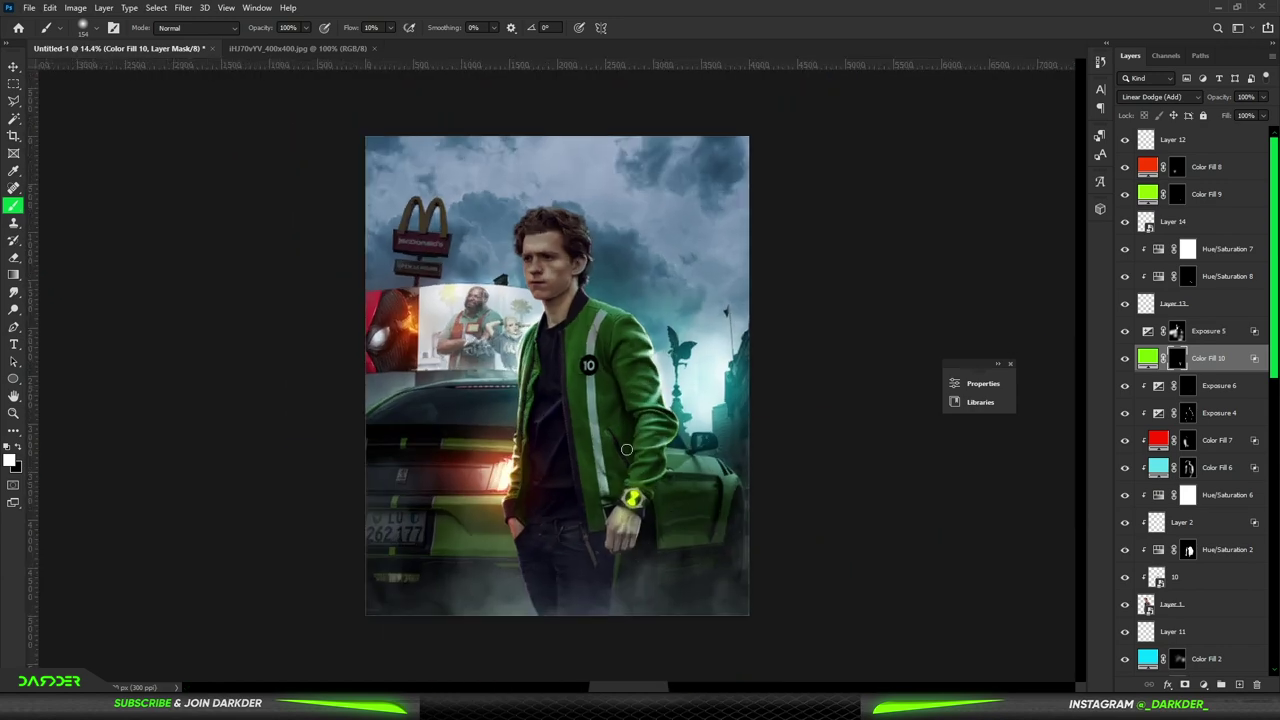
Step: Return to the composite document and zoom out to the whole poster
left_click(300, 48)
key("ctrl+Tab")
key("ctrl+plus")
key("ctrl+0")
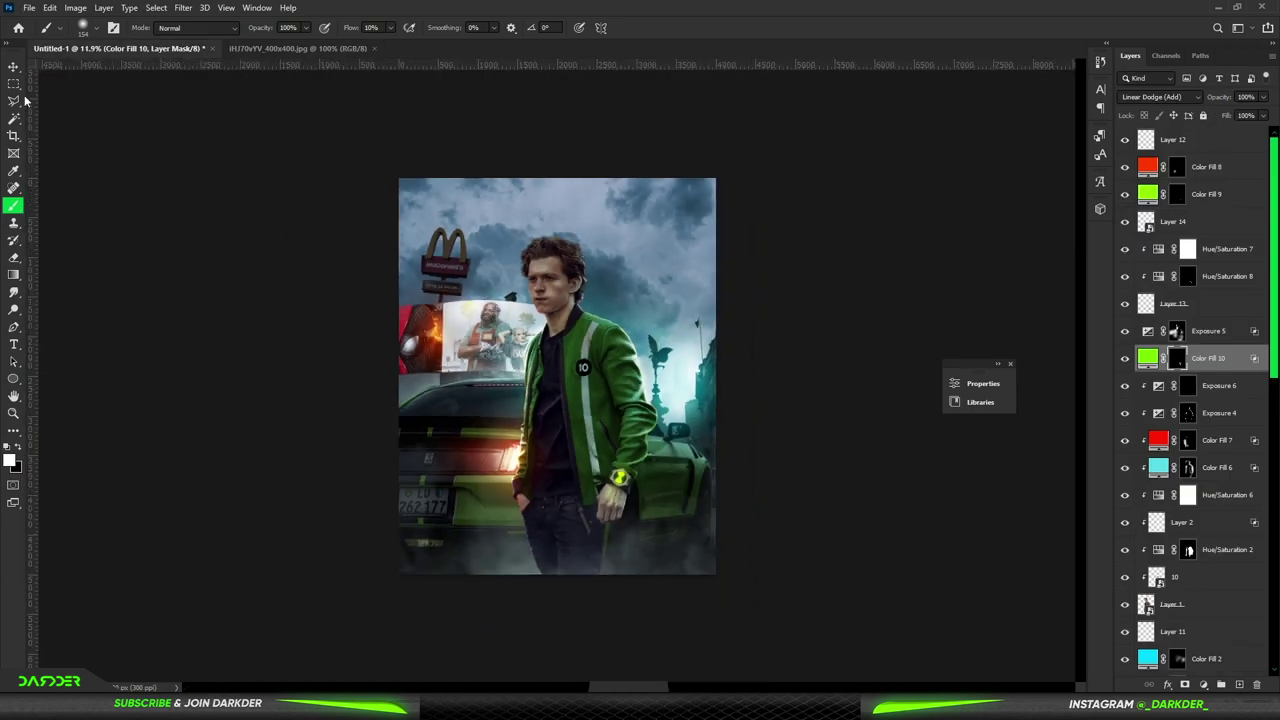
Step: Add a Vibrance adjustment at -22 above Color Lookup 1
key("v")
left_click(1180, 660)
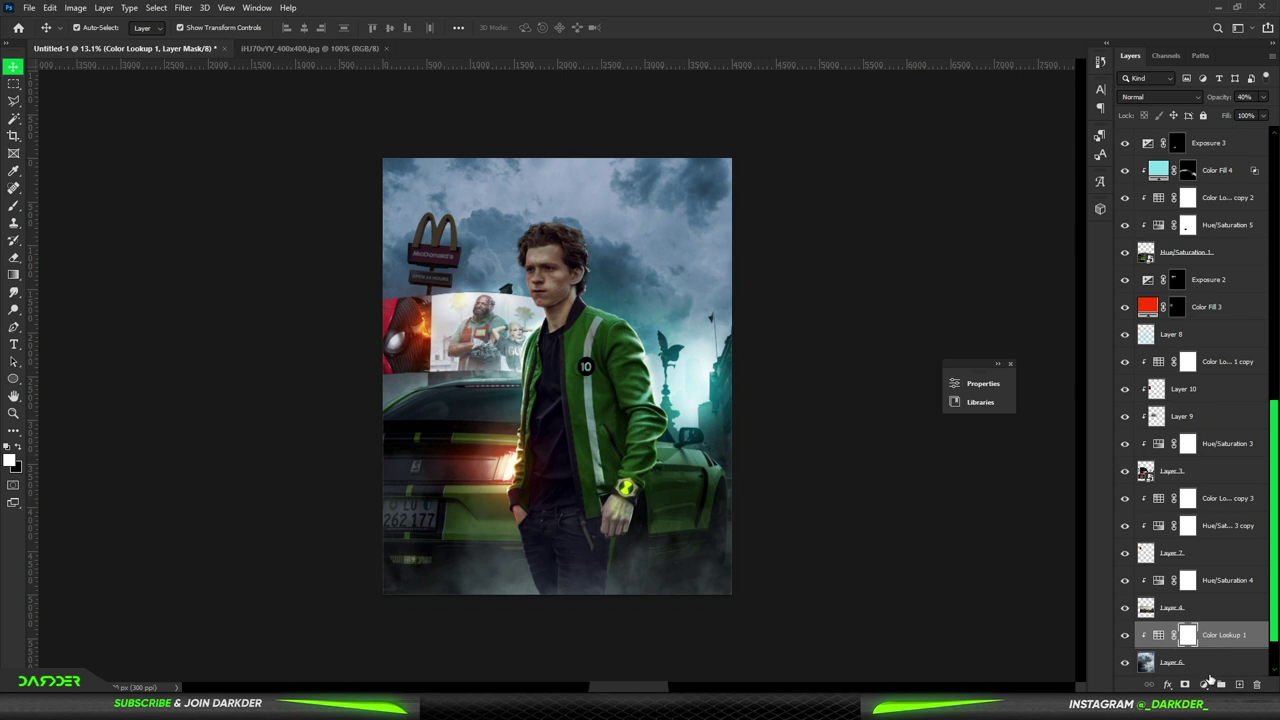
left_click(1203, 684)
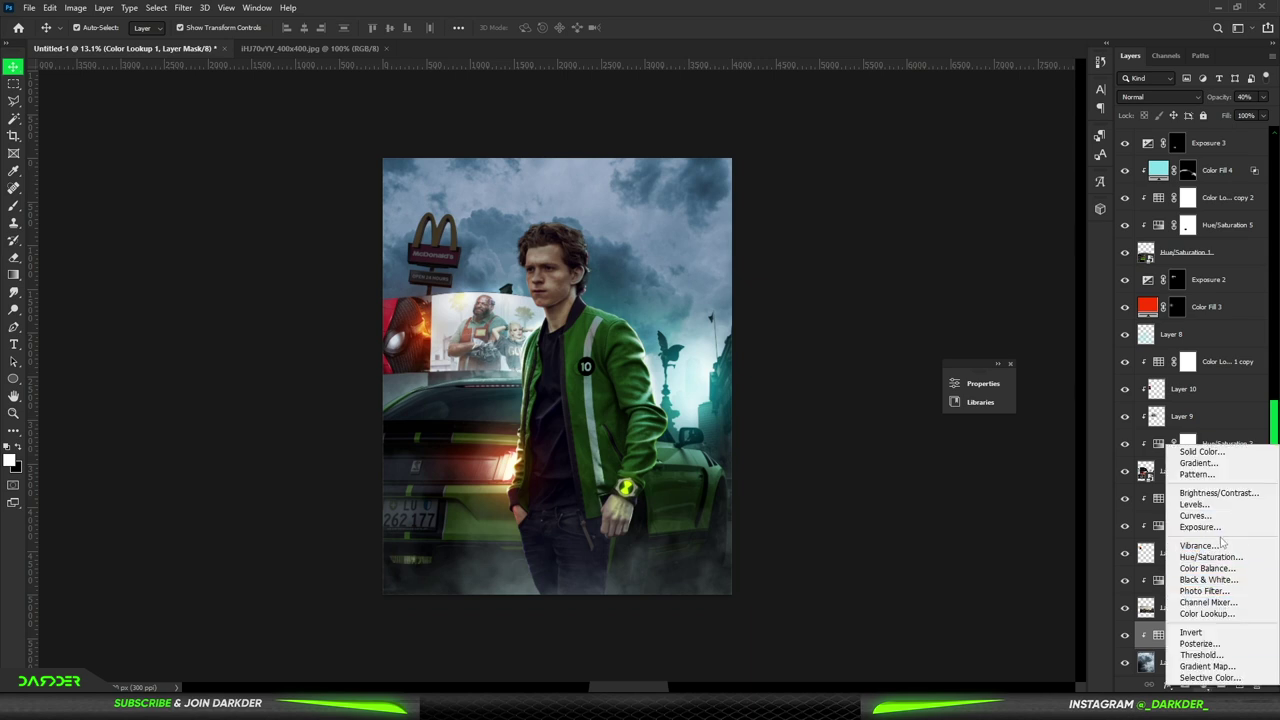
left_click(1097, 518)
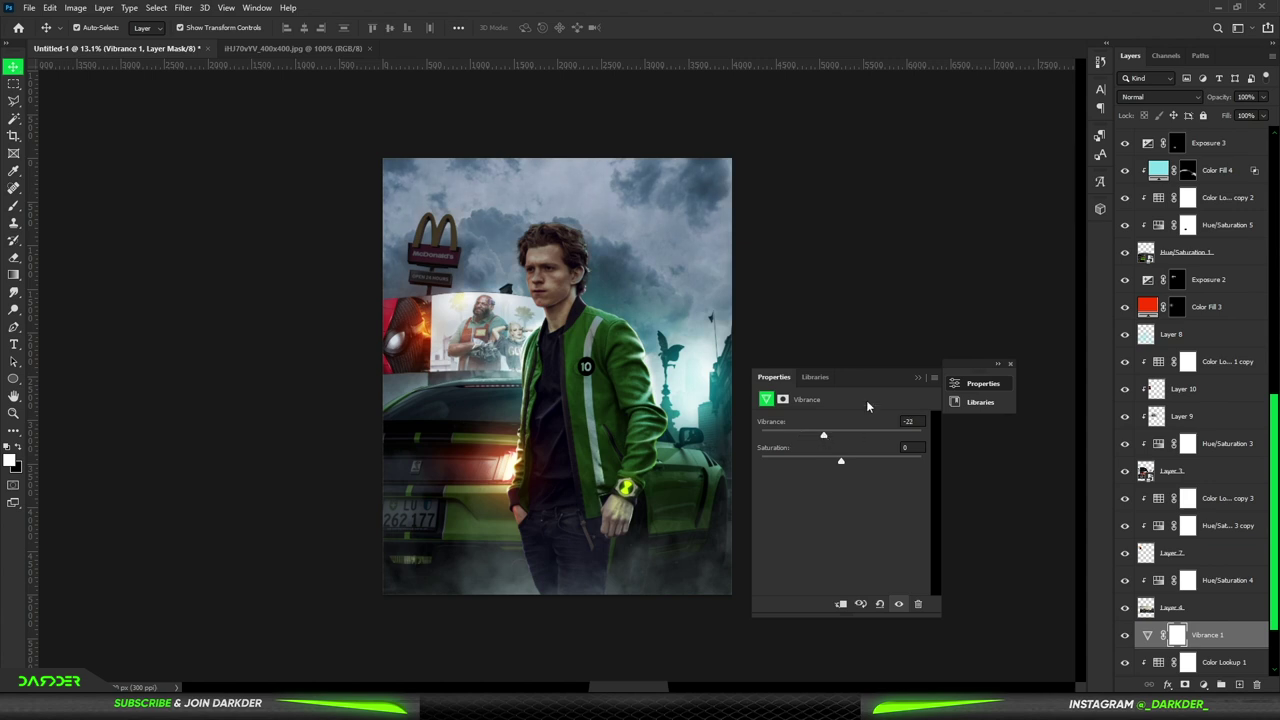
left_click(919, 379)
Step: Add a Hue/Saturation adjustment with Lightness -17 to darken the composite
left_click(1203, 685)
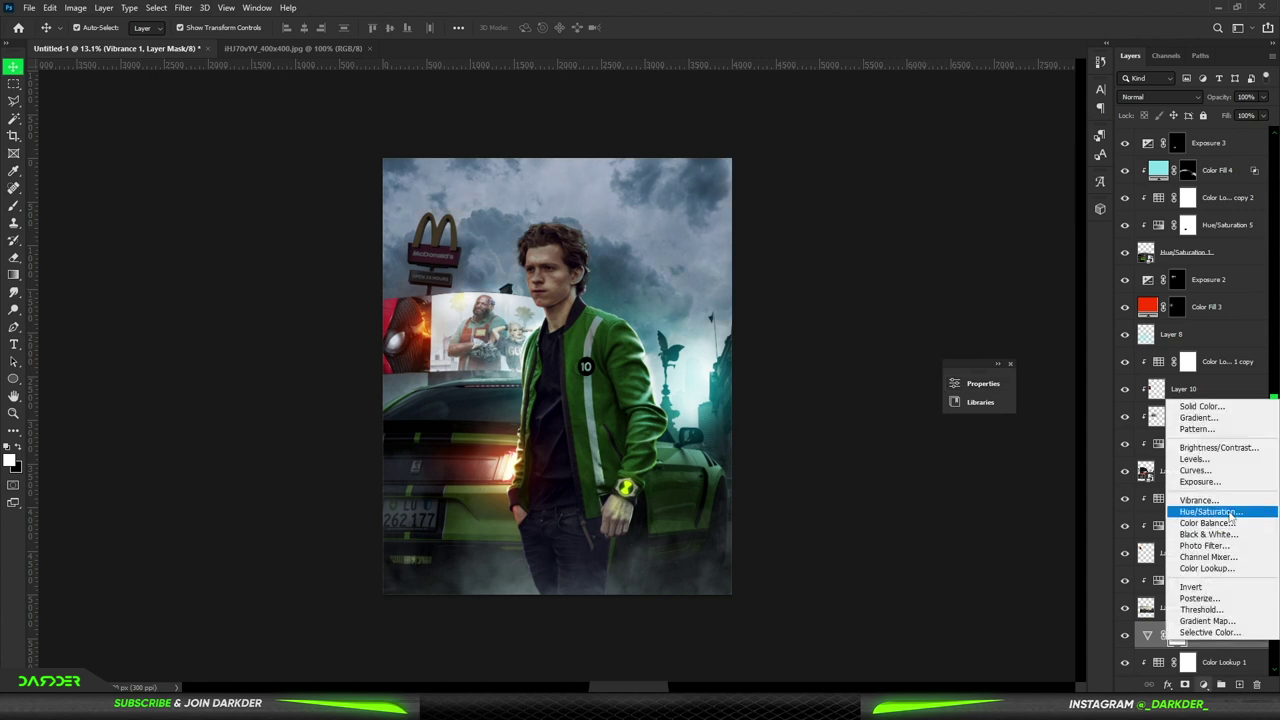
left_click(1231, 513)
left_click_drag(840, 527, 828, 536)
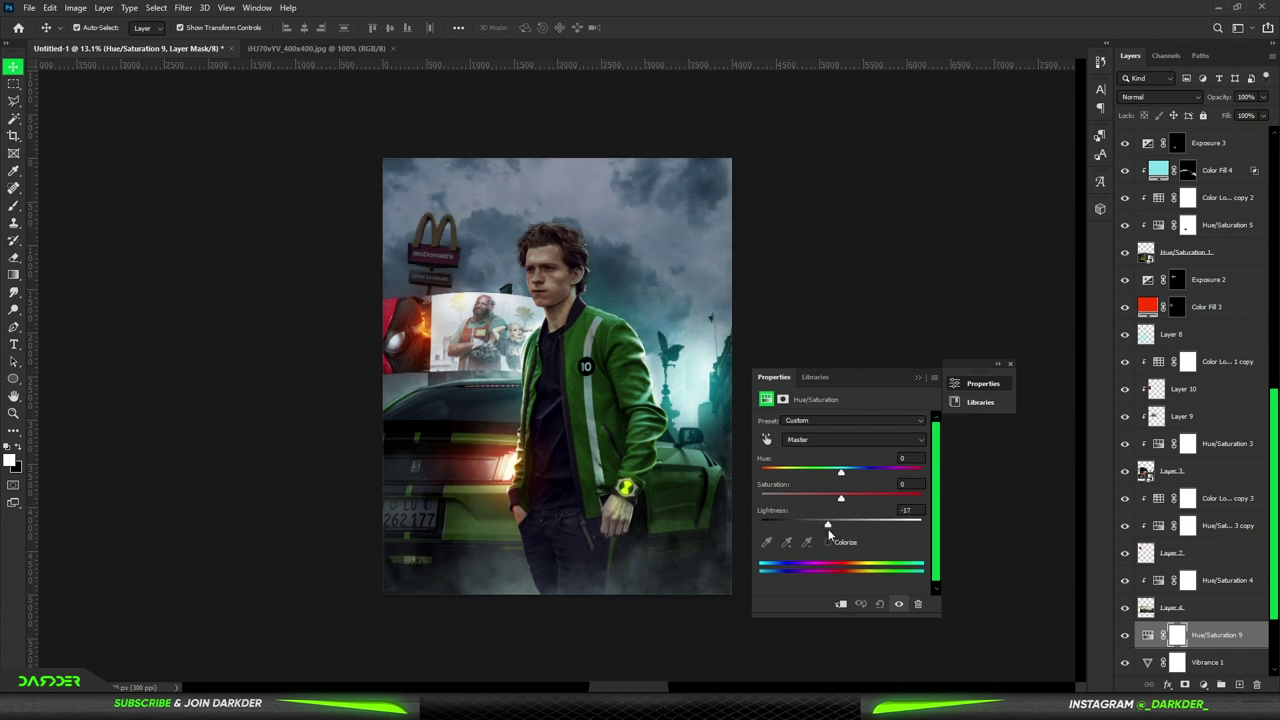
left_click(916, 378)
left_click(610, 352)
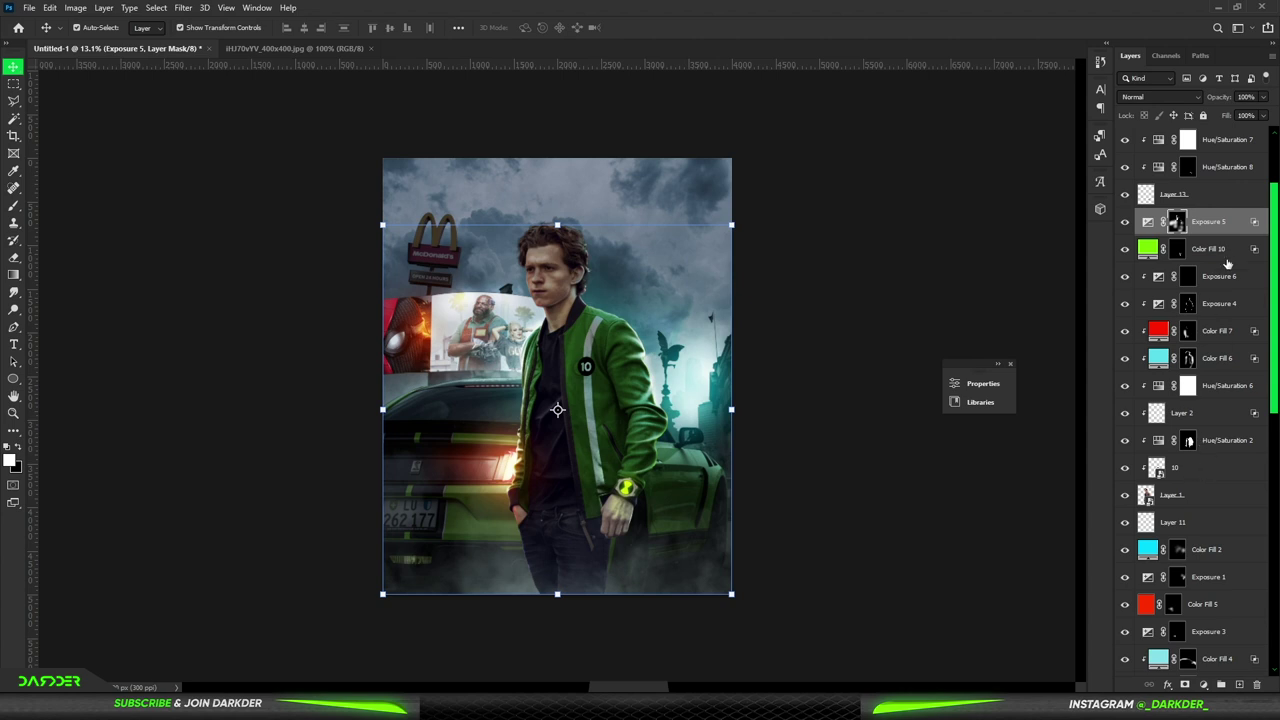
Step: Add a Hue/Saturation adjustment at -39 lightness above Exposure 6 and invert its mask
left_click(1228, 276)
left_click(1203, 684)
left_click(1205, 541)
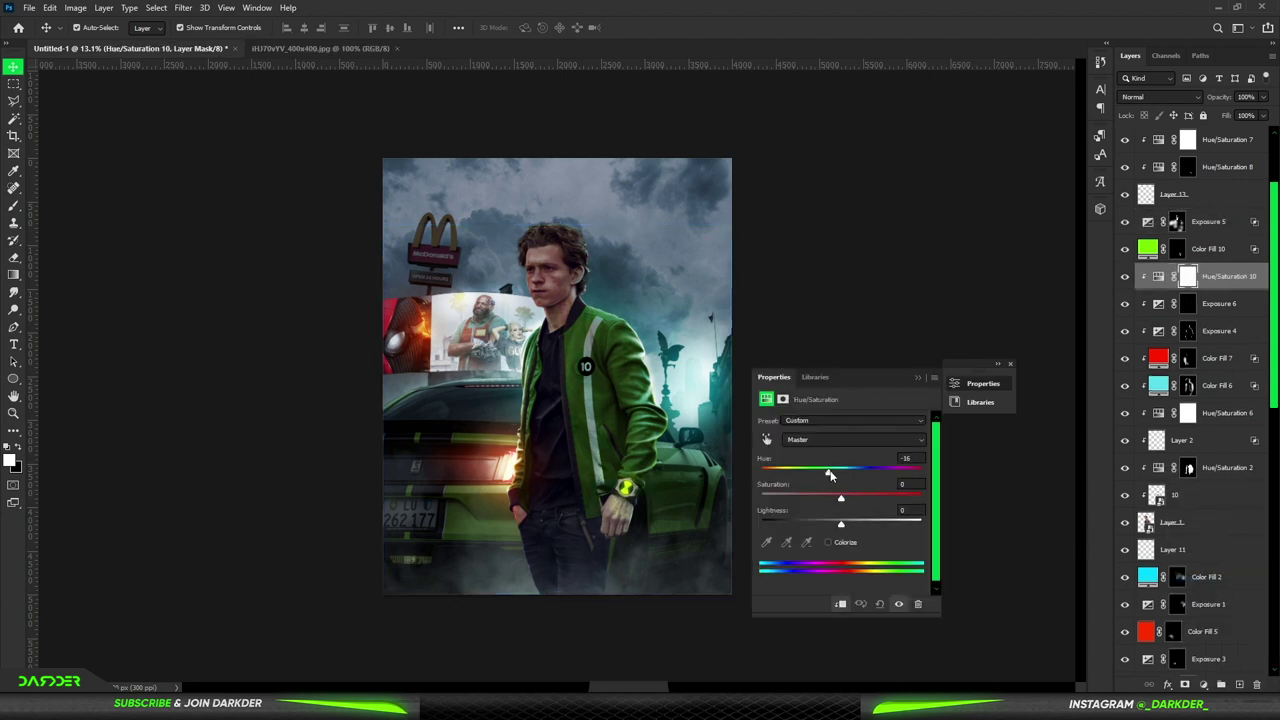
left_click_drag(830, 474, 845, 474)
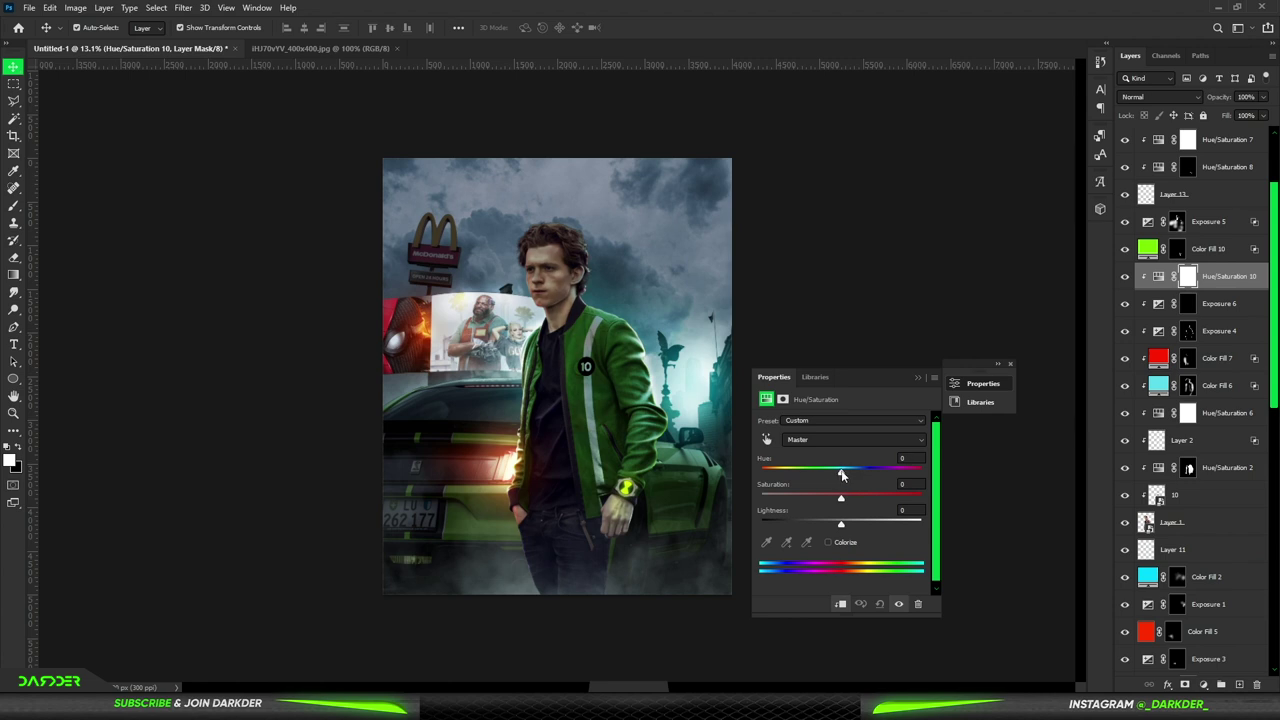
left_click_drag(842, 527, 810, 527)
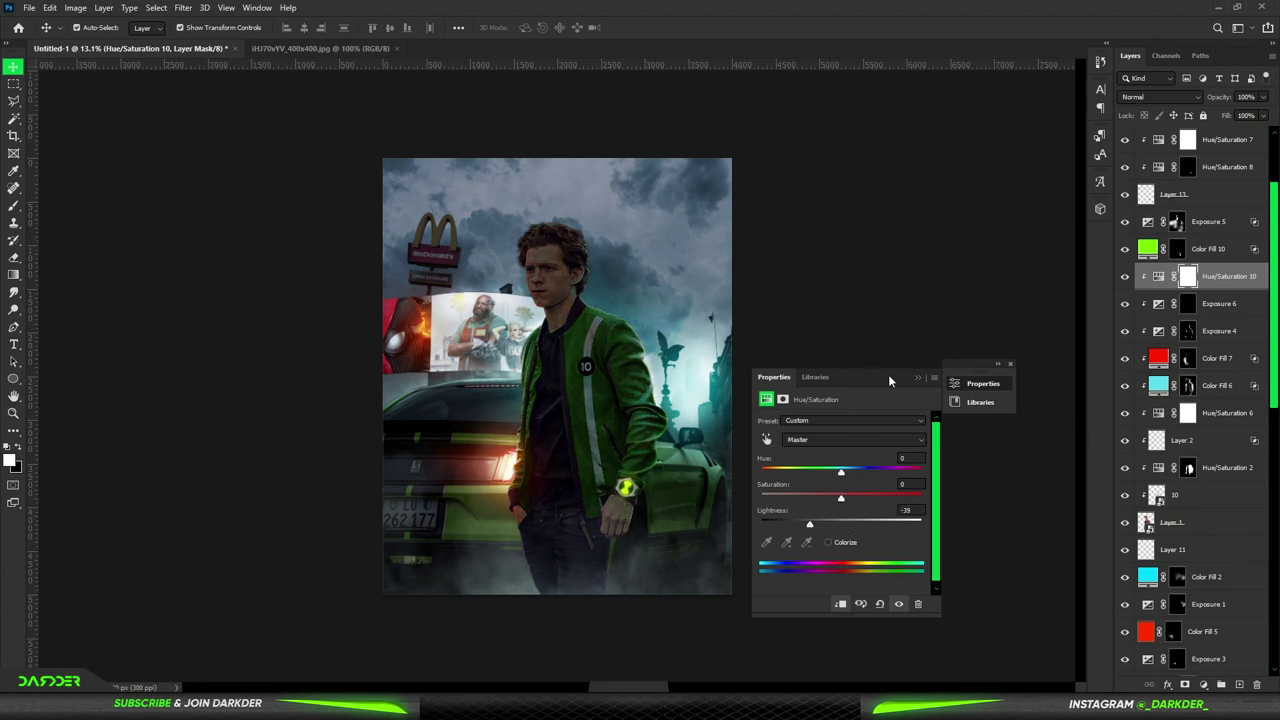
left_click(998, 363)
key("ctrl+i")
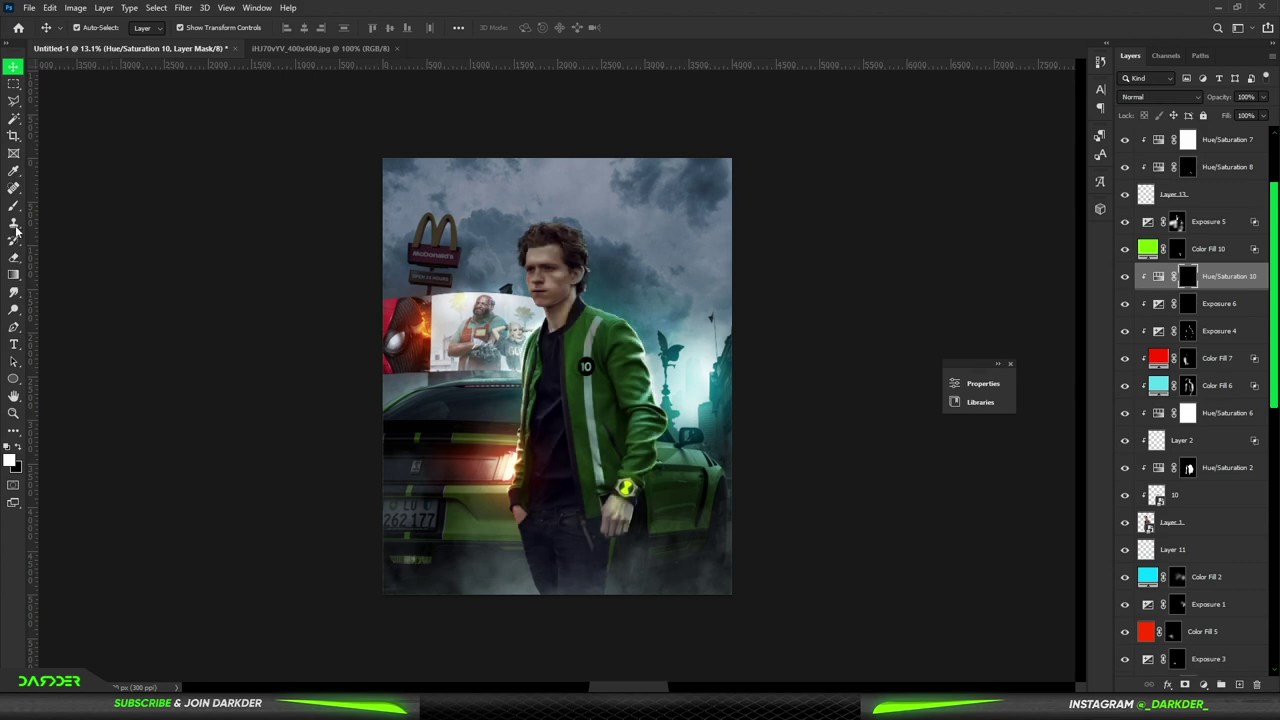
Step: Paint the darkening back in over the subject's hair with the Brush
left_click(14, 205)
scroll(567, 233, "up", 5)
scroll(540, 215, "up", 1)
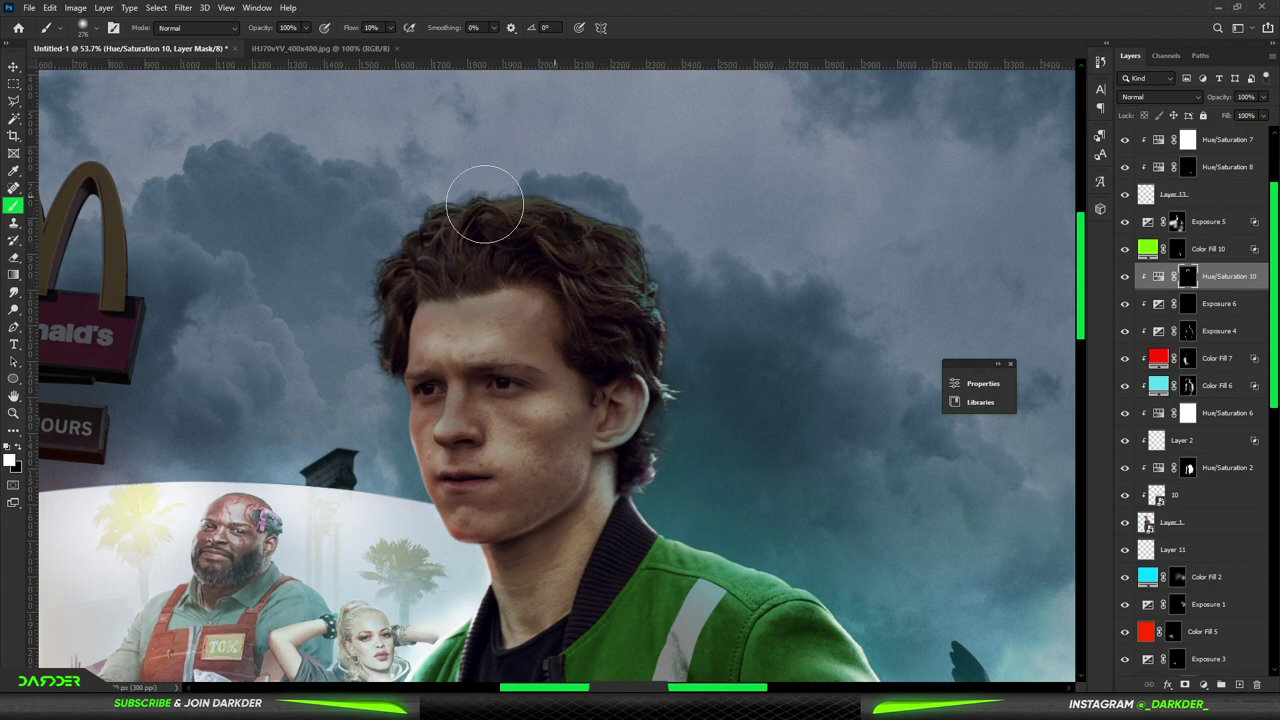
scroll(730, 226, "down", 7)
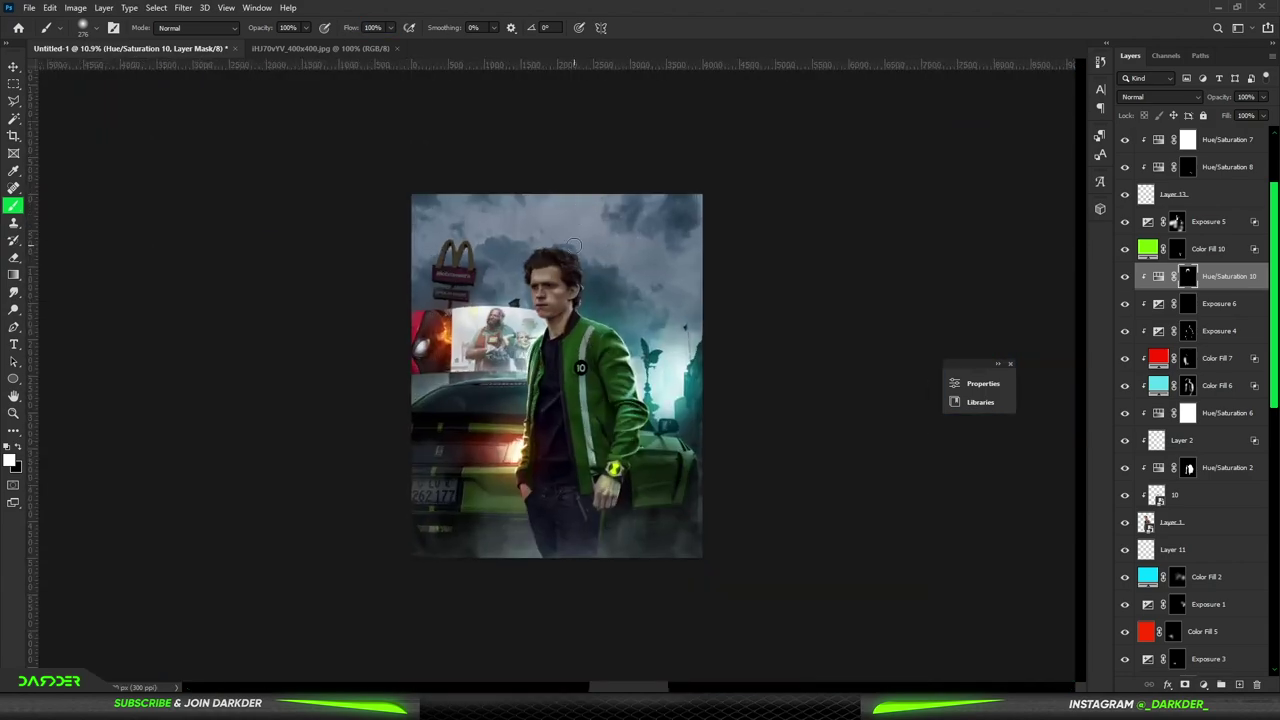
Step: Select Layer 11 and load a smoke-shaped brush tip at 8% flow
left_click(12, 66)
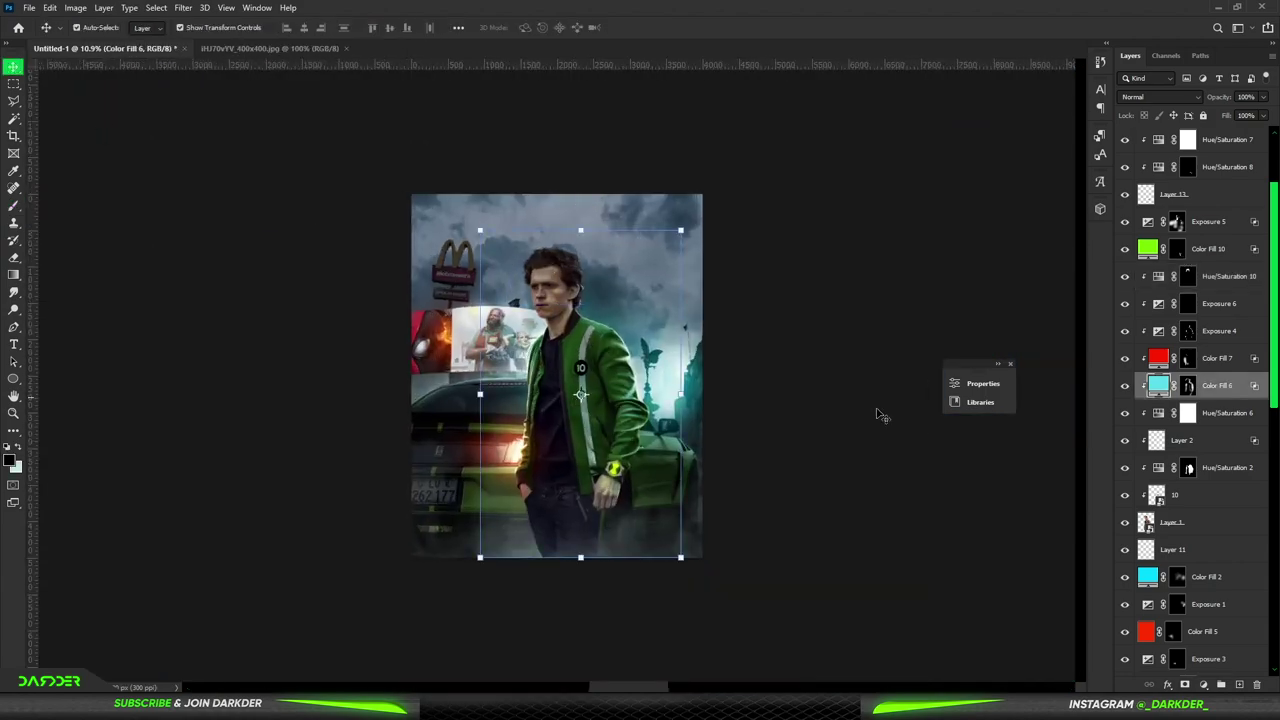
left_click(1209, 553)
left_click(13, 209)
right_click(682, 397)
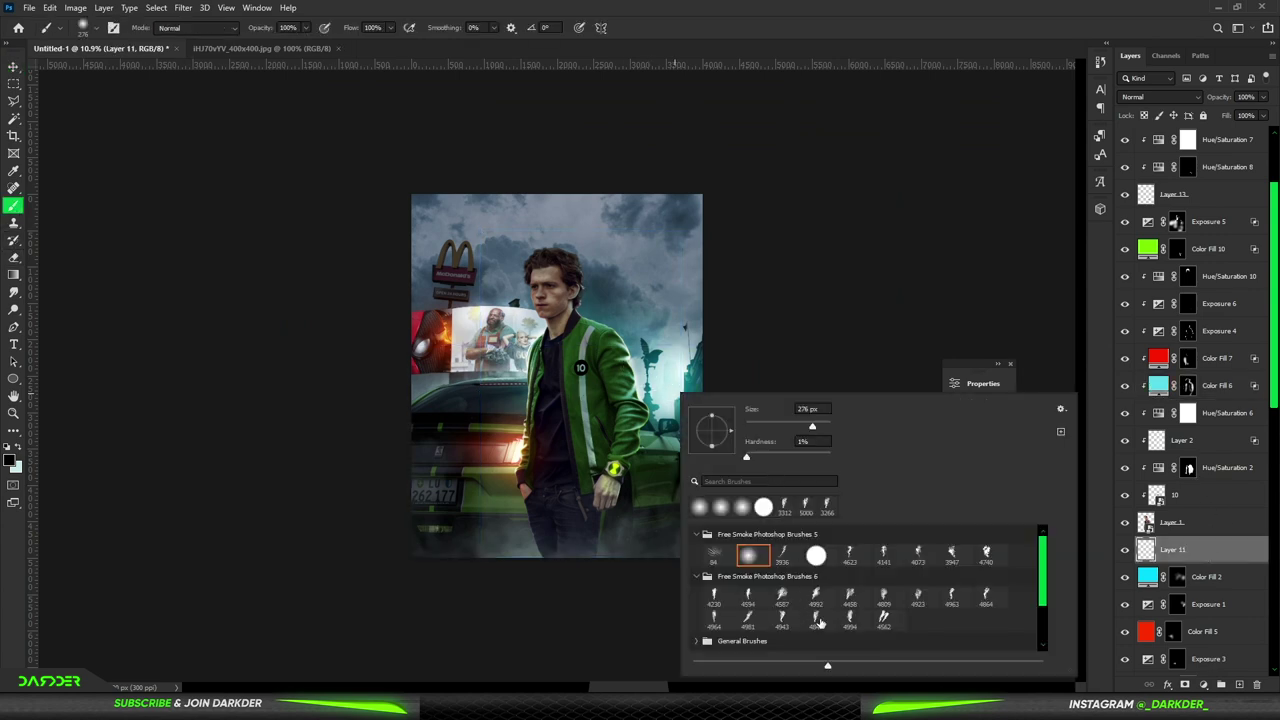
left_click(672, 368)
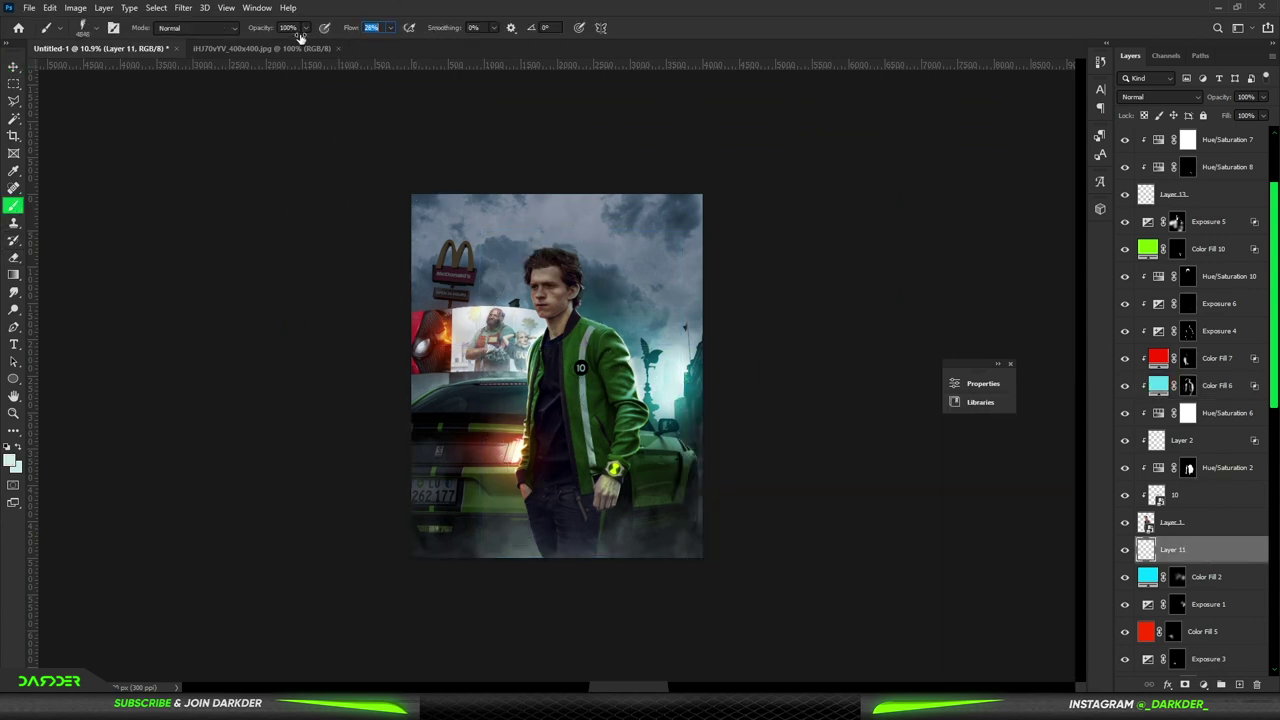
type("8")
key("Return")
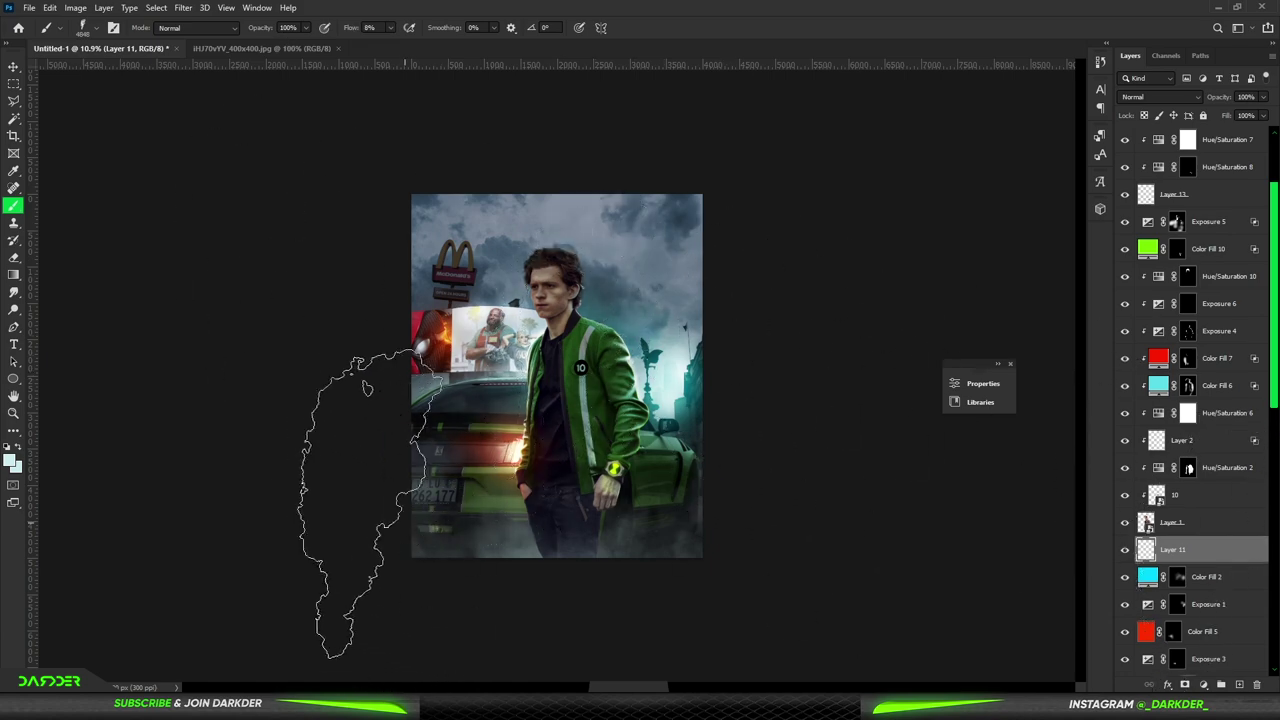
left_click(12, 67)
scroll(808, 277, "up", 3)
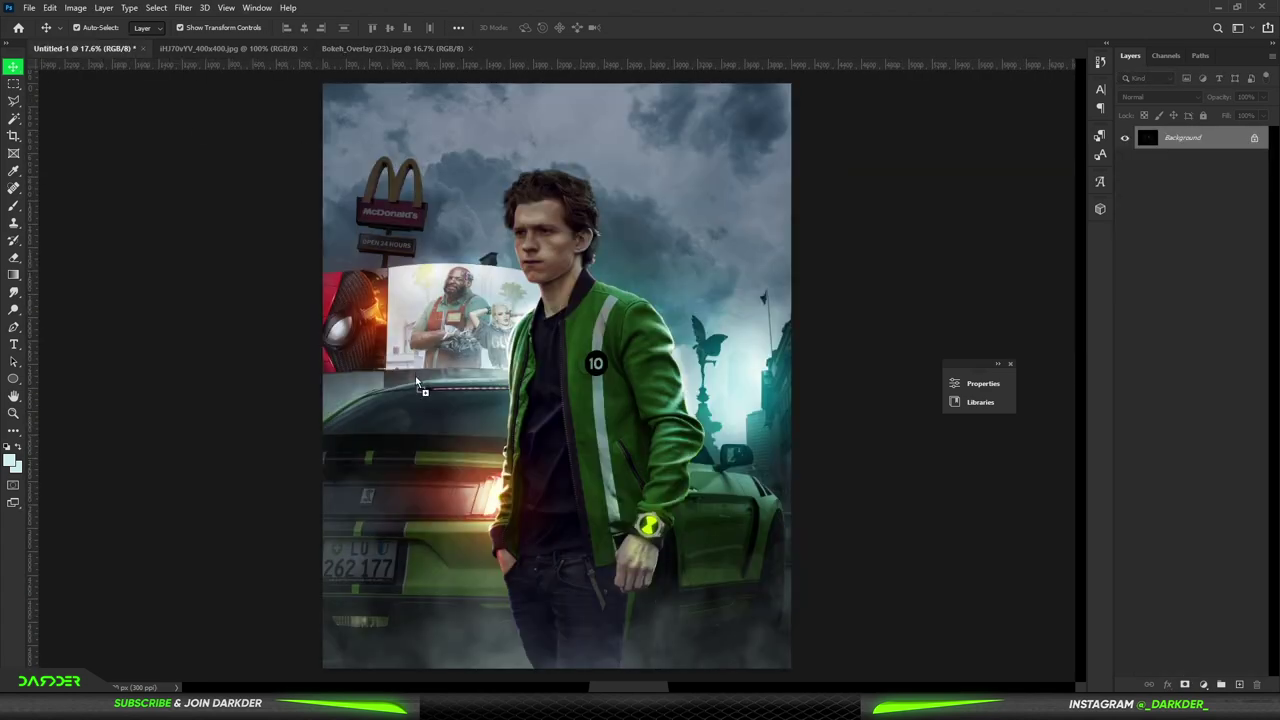
Step: Bring the bokeh overlay into the poster and scale it over the lower left
left_click_drag(150, 60, 515, 365)
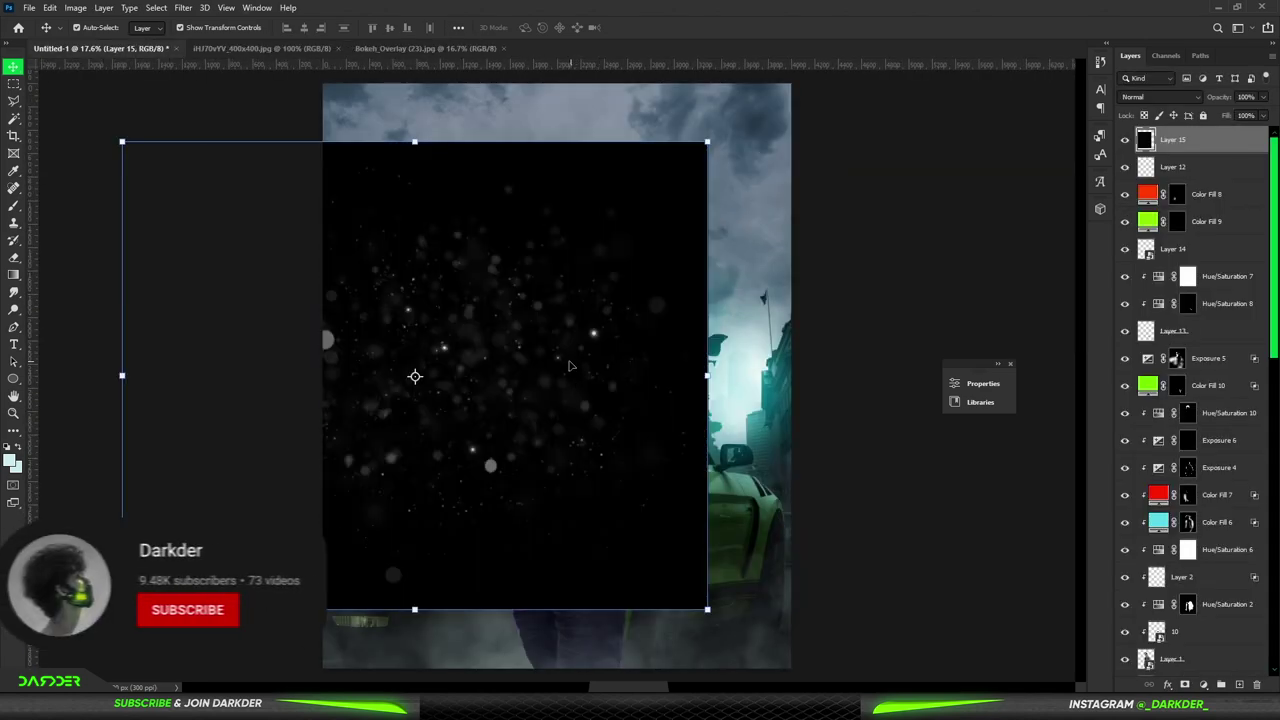
key("ctrl+t")
left_click_drag(707, 141, 561, 258)
mouse_move(495, 328)
left_mouse_down()
mouse_move(351, 328)
mouse_move(369, 322)
left_mouse_up()
left_click_drag(350, 280, 530, 466)
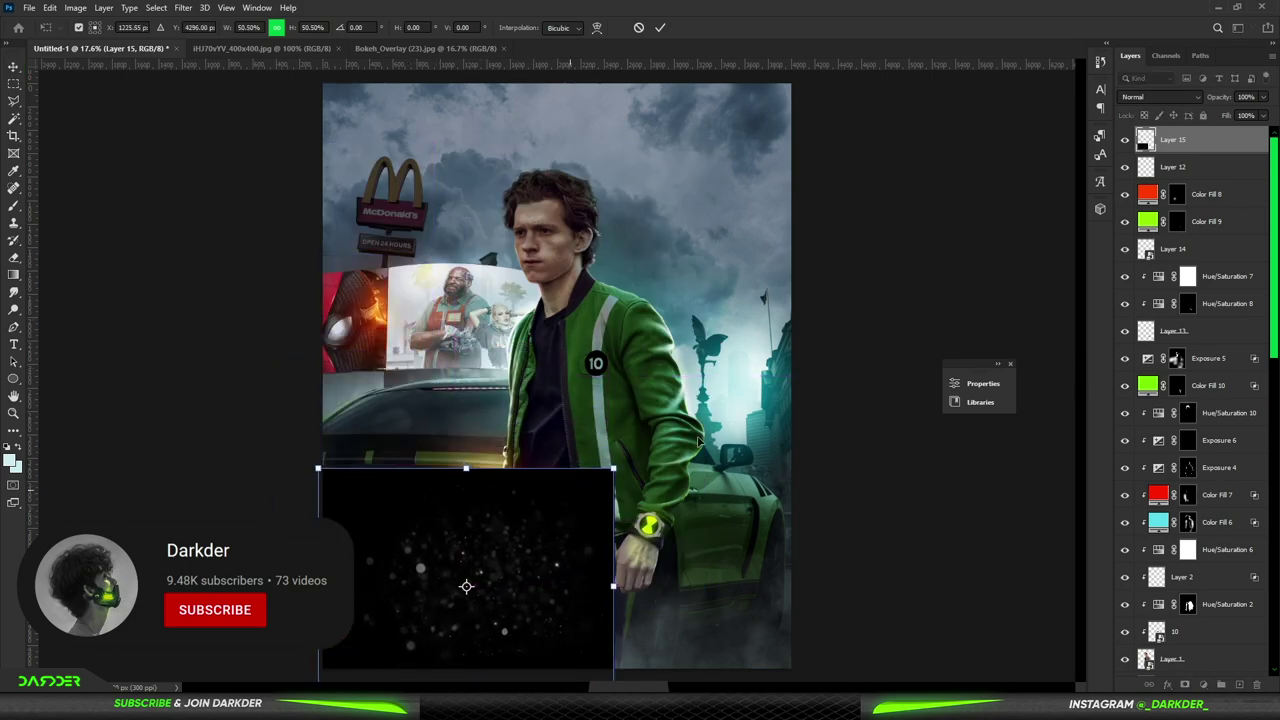
key("ctrl+minus")
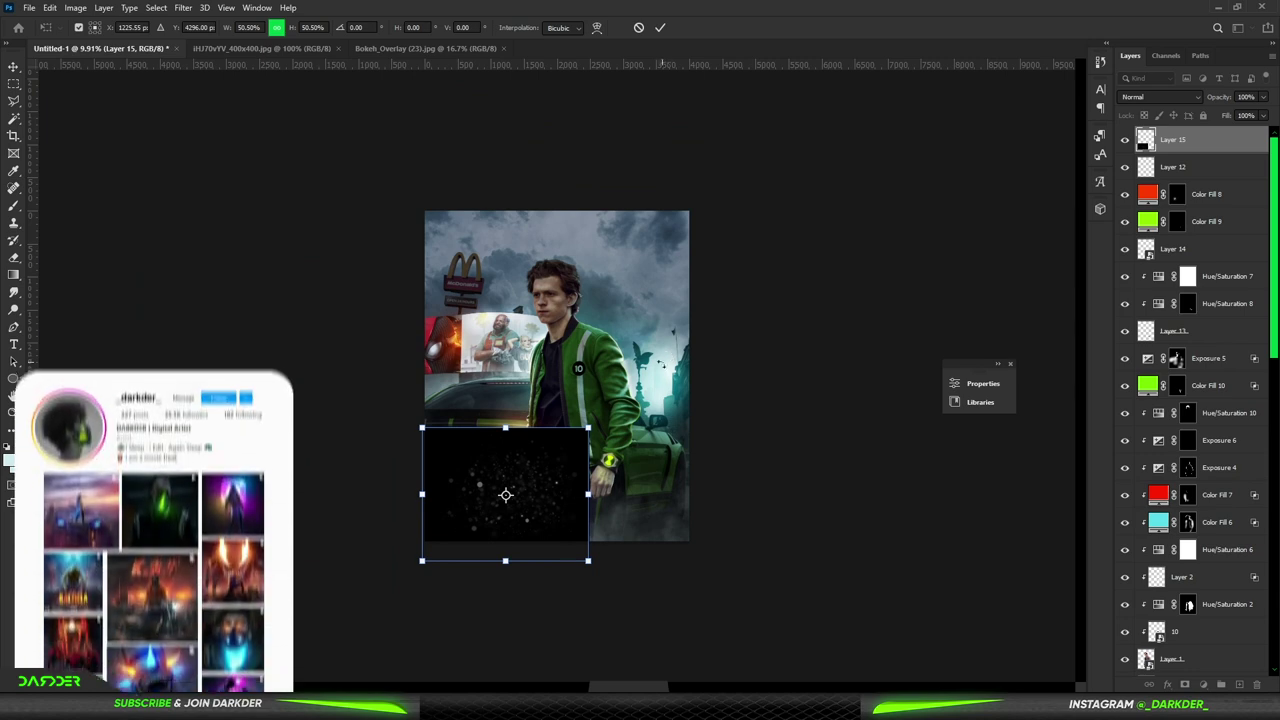
left_click_drag(592, 430, 702, 393)
left_click_drag(560, 460, 500, 490)
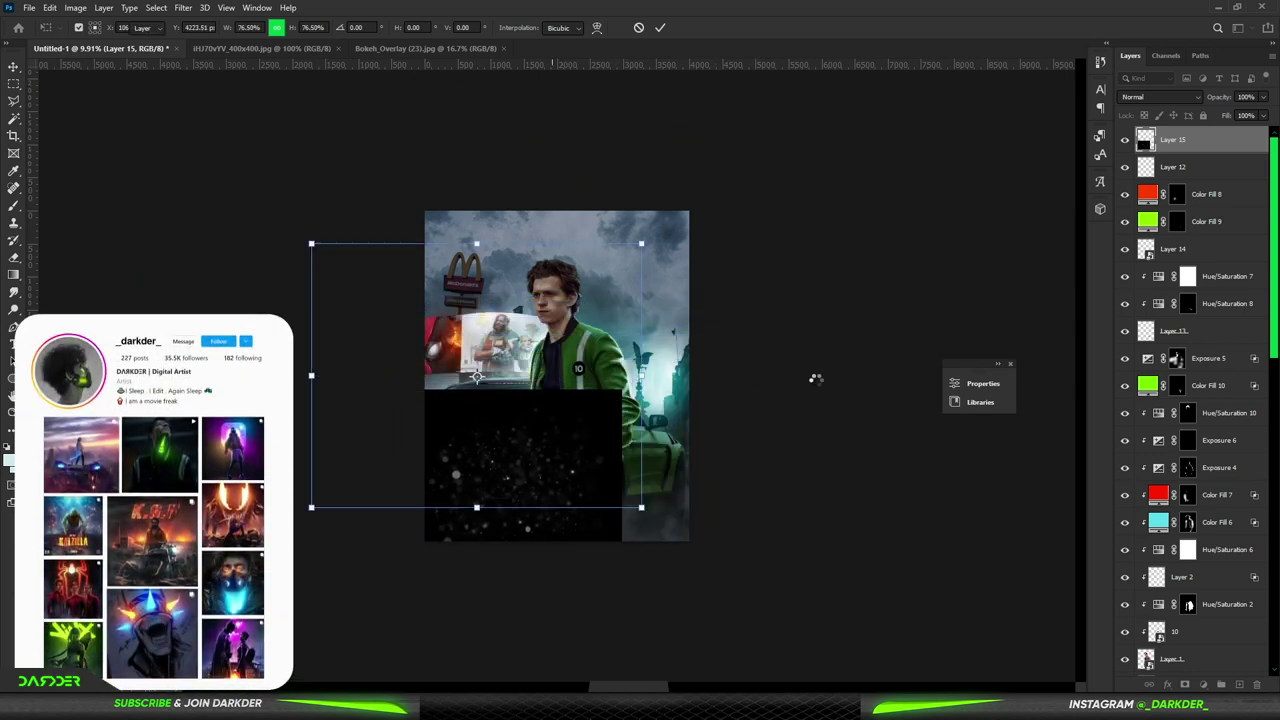
key("Return")
Step: Set the bokeh to Screen, enlarge the Eraser, and place a copy on the right
left_click(1160, 97)
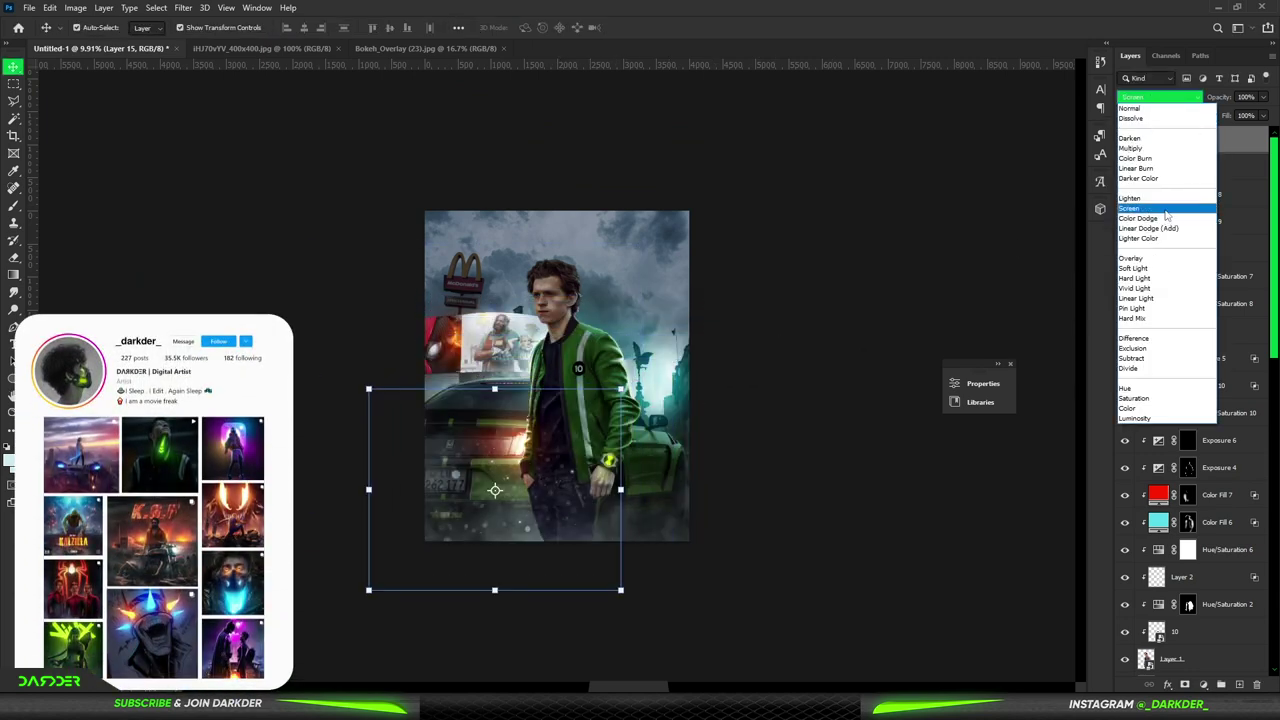
left_click(1165, 209)
key("e")
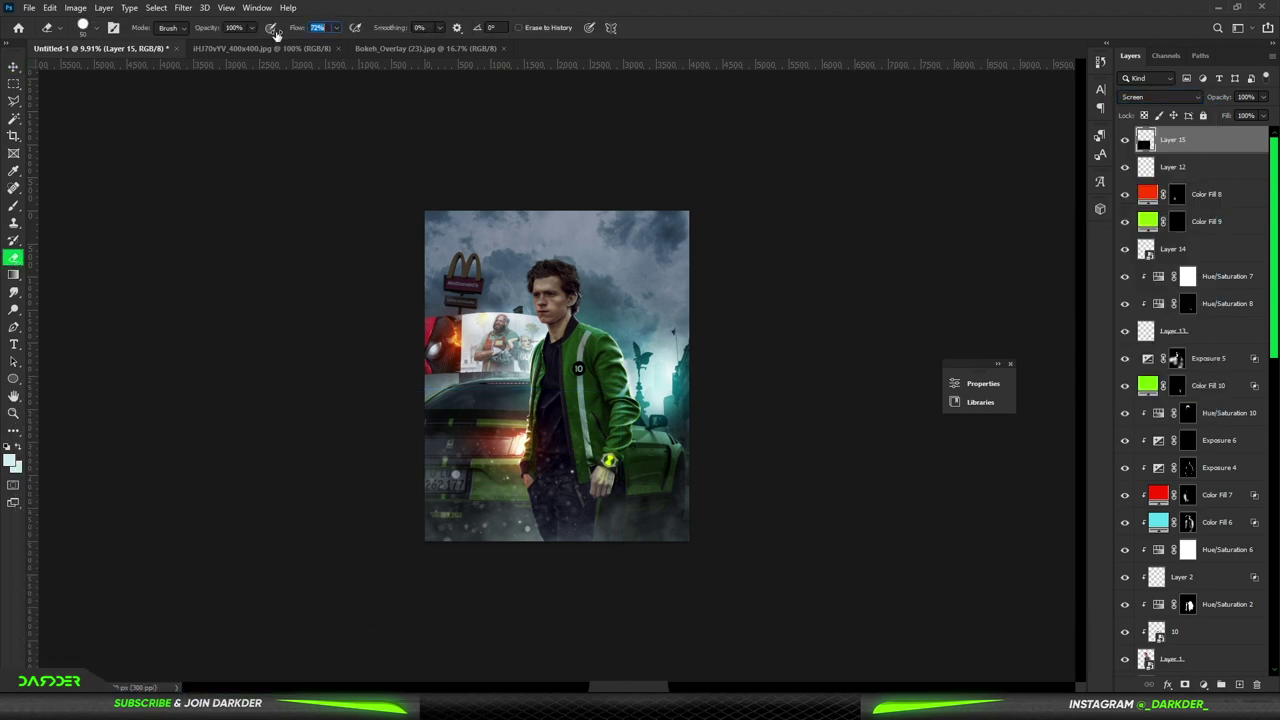
key("bracketright")
key("bracketright")
key("bracketright")
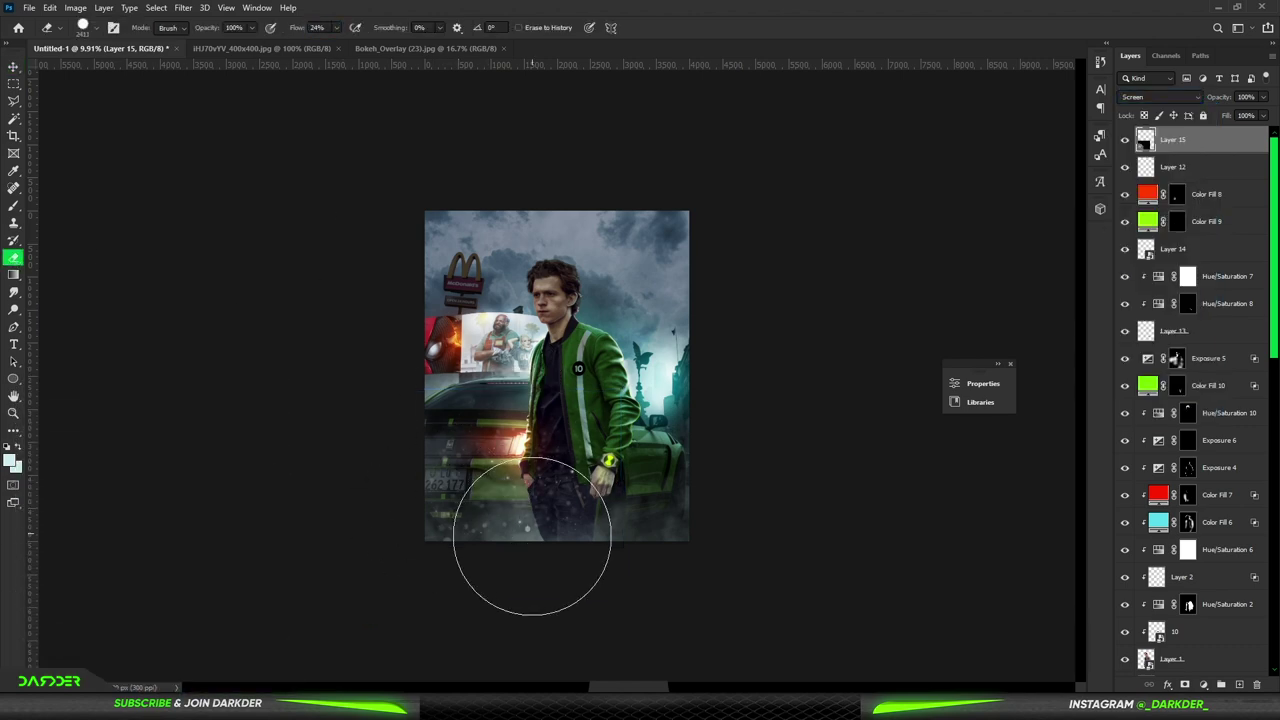
key("v")
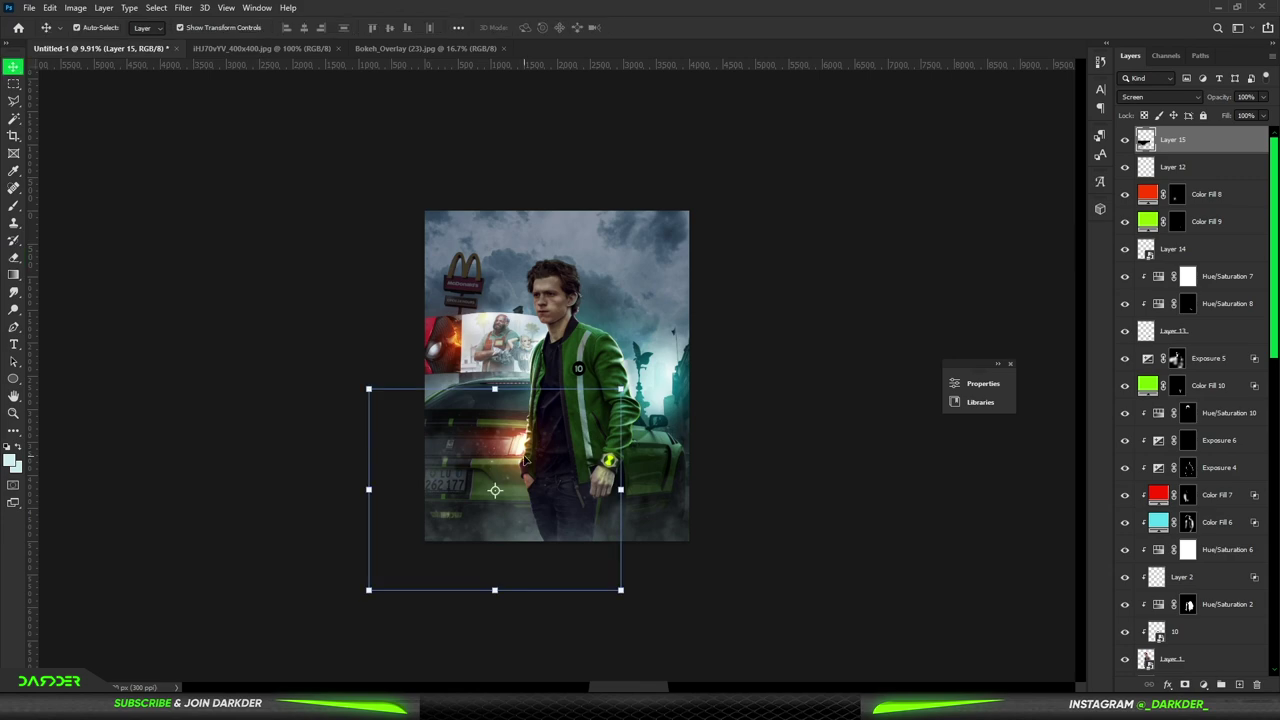
left_click_drag(490, 488, 687, 386)
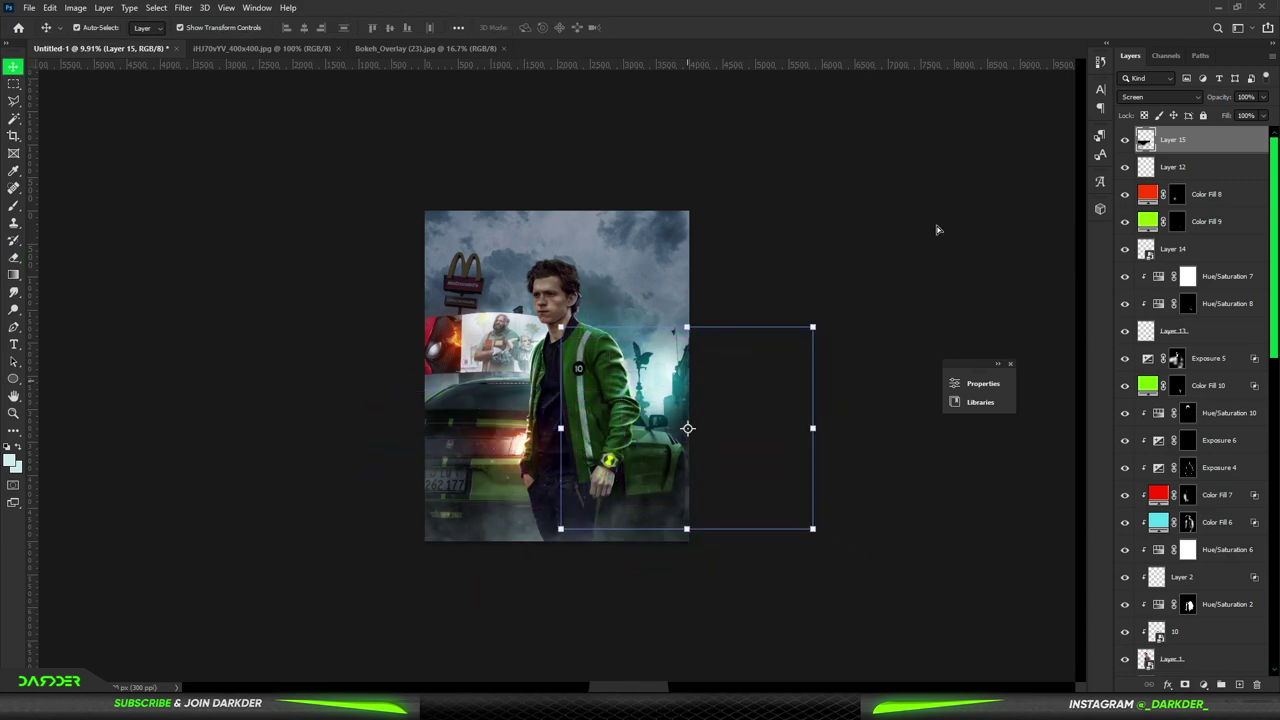